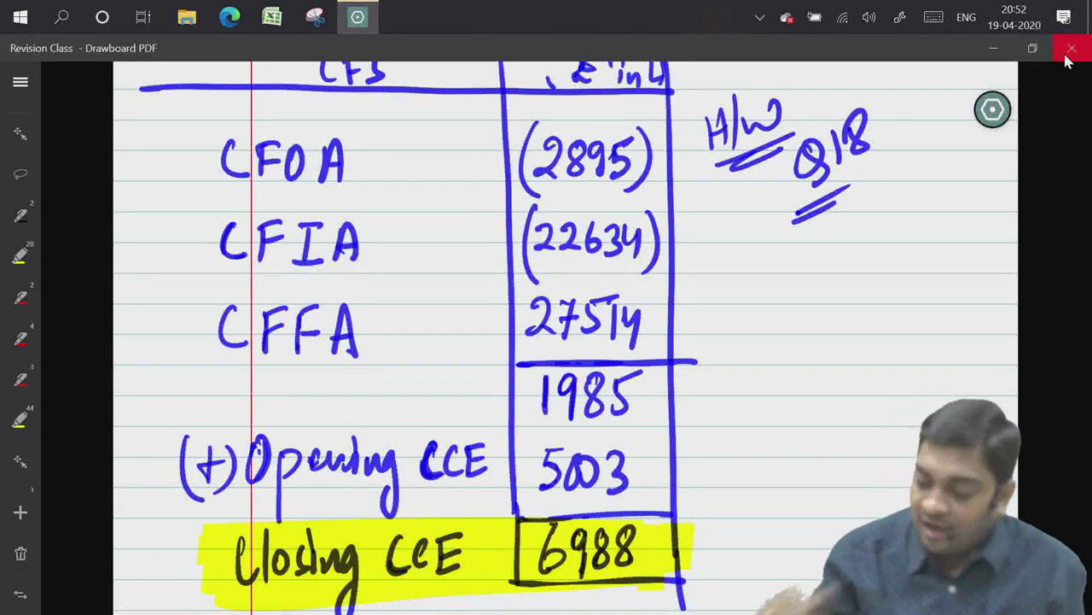
Scroll past the CFS table to the blank page 35 of 50 and pick the blue pen
scroll(130, 408, "down", 5)
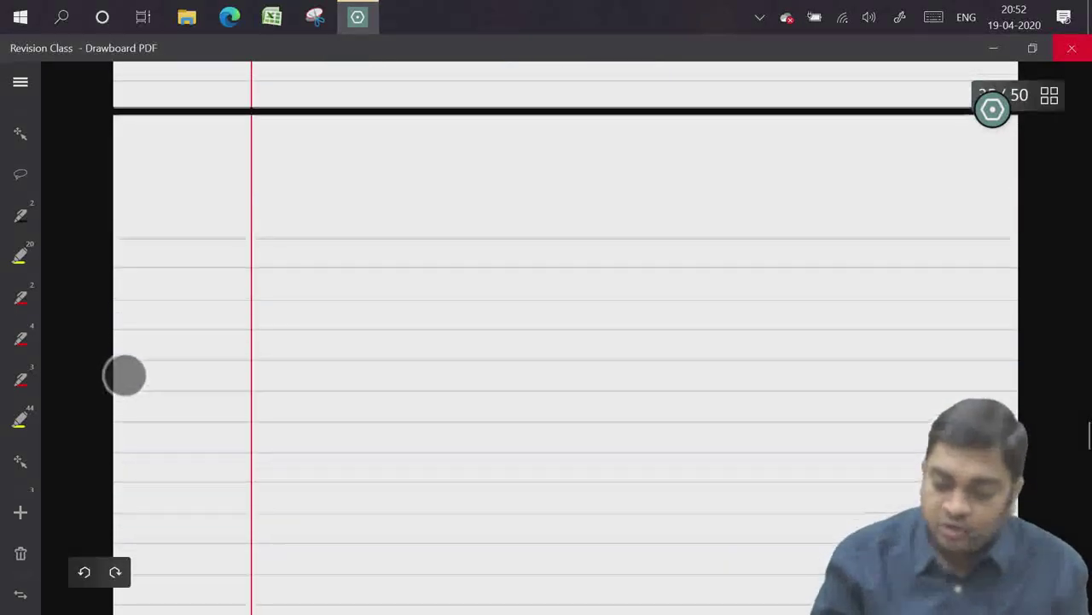
left_click_drag(130, 408, 117, 370)
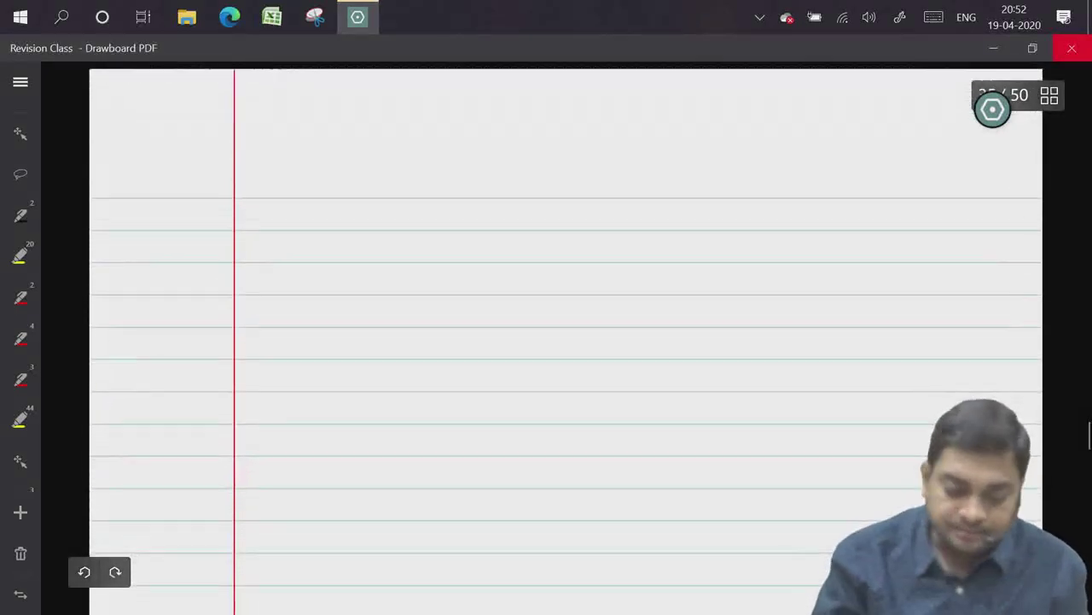
scroll(21, 341, "down", 5)
left_click(21, 266)
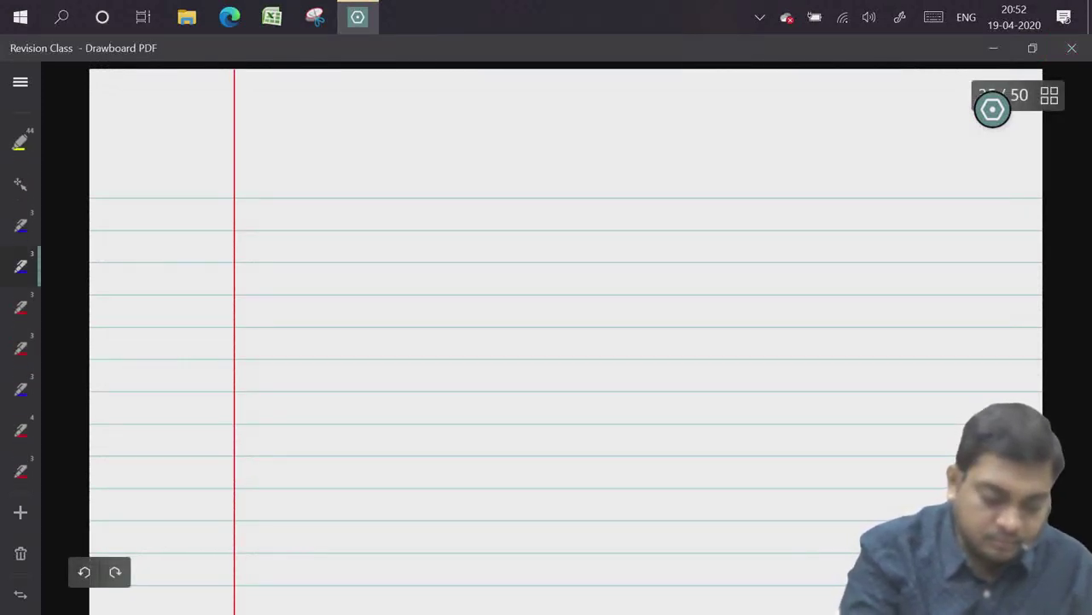
Handwrite 'Q18' in blue at the top left and underline it
mouse_move(125, 109)
left_mouse_down()
mouse_move(138, 140)
mouse_move(145, 126)
left_mouse_up()
left_click_drag(161, 86, 157, 89)
mouse_move(124, 146)
left_mouse_down()
mouse_move(190, 122)
mouse_move(150, 81)
left_mouse_up()
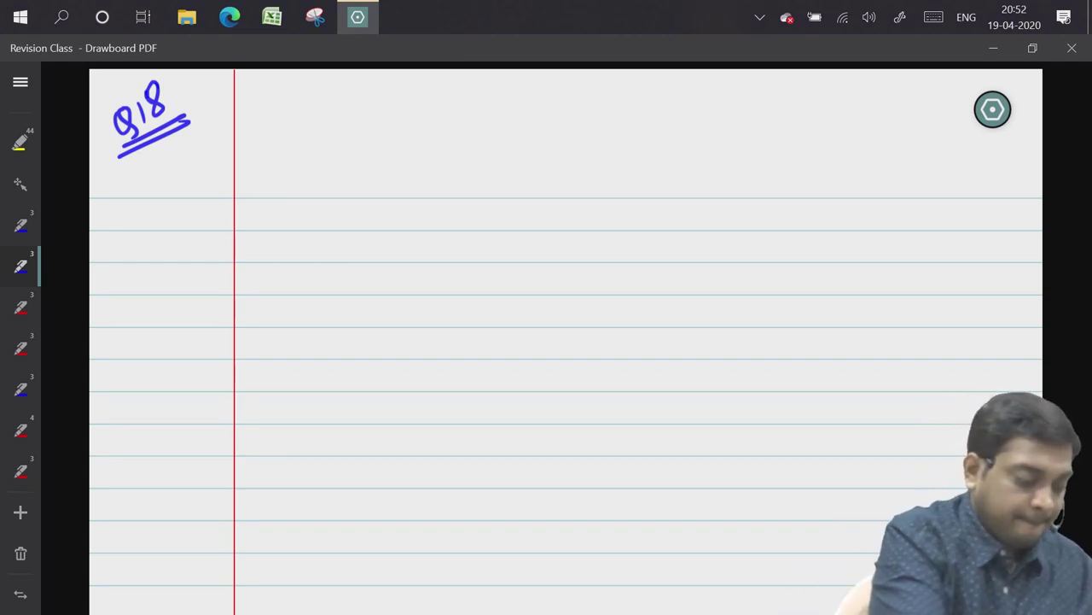
Draw a long horizontal rule across the page as the first table's top line
scroll(563, 342, "down", 1)
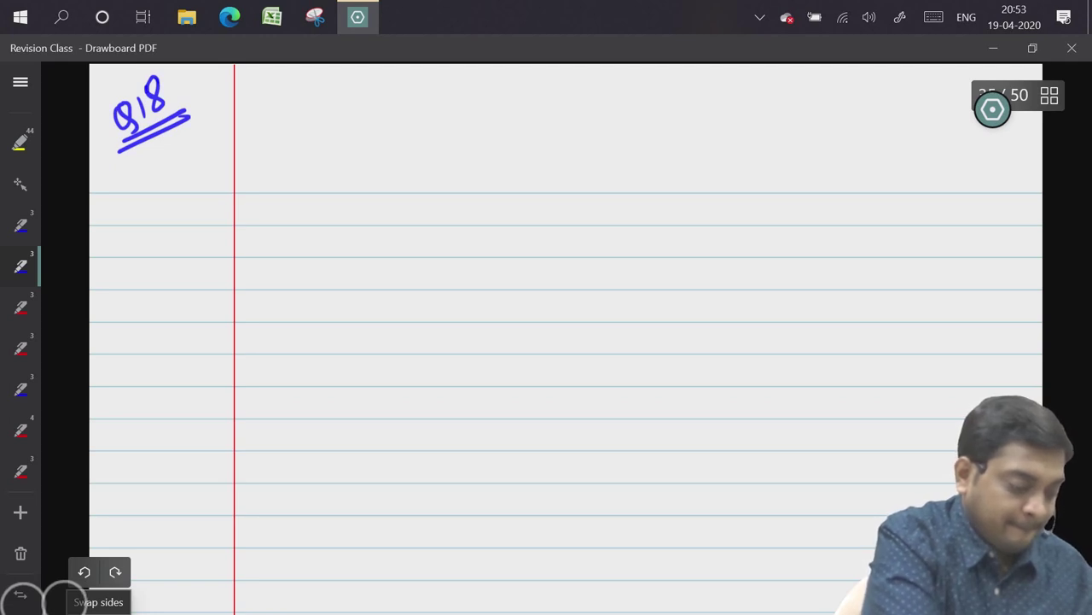
scroll(563, 341, "up", 1)
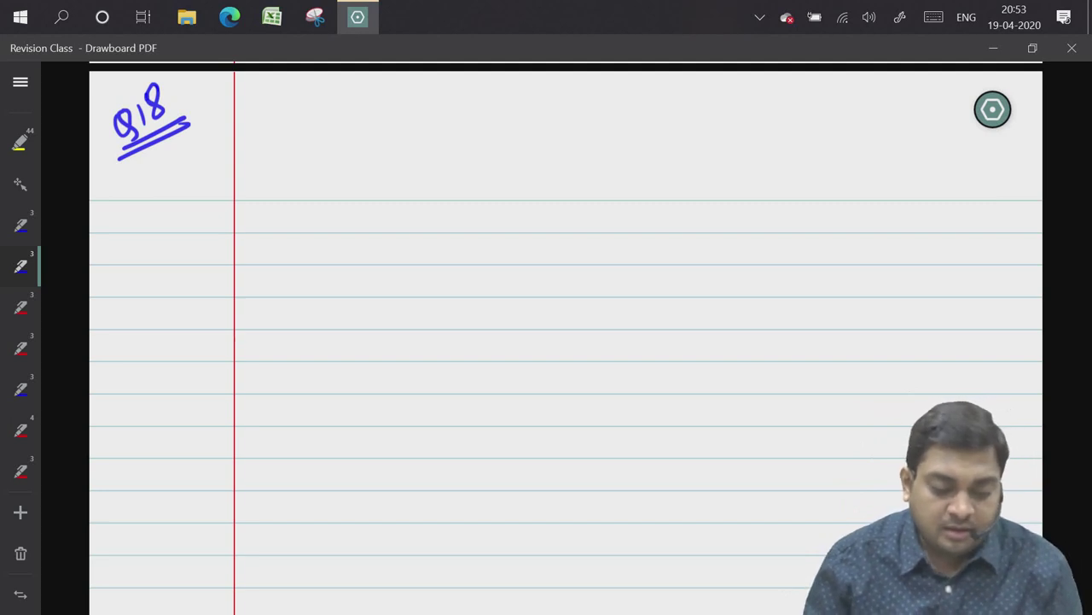
scroll(546, 342, "down", 2)
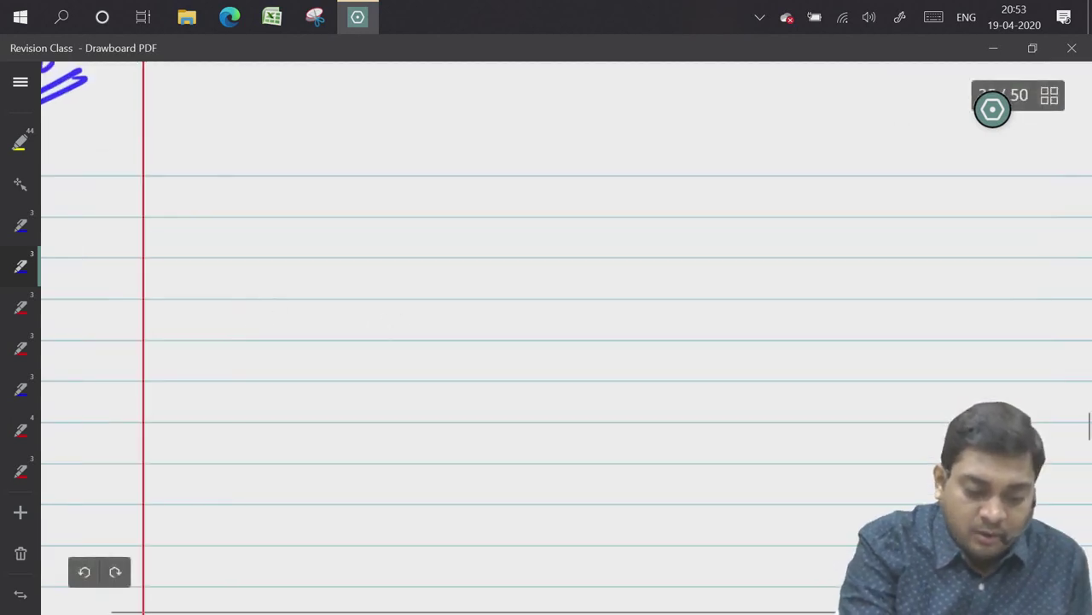
scroll(546, 341, "up", 3)
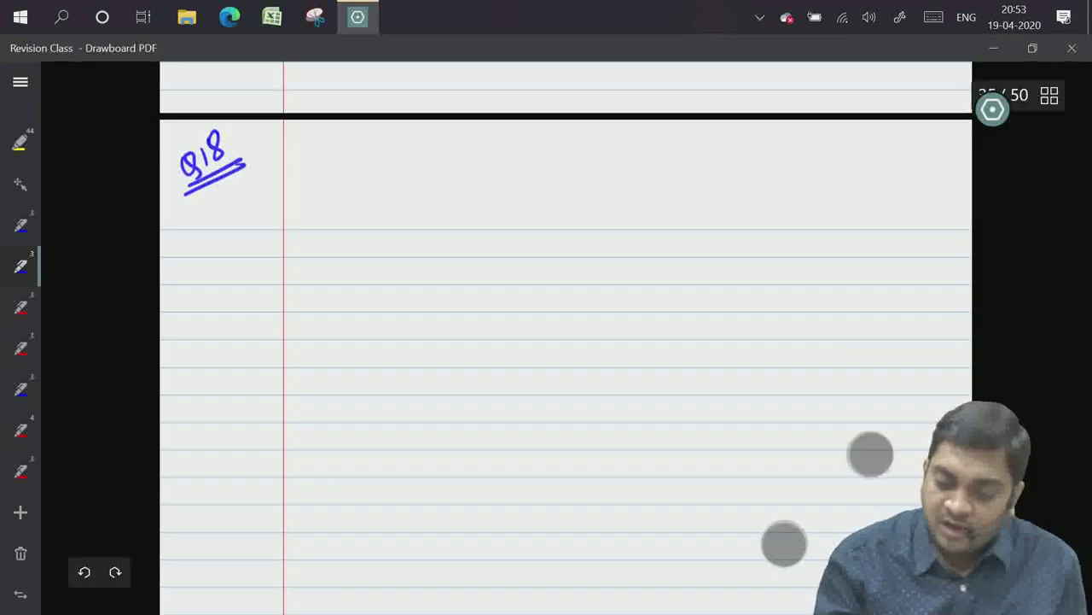
scroll(825, 494, "up", 2)
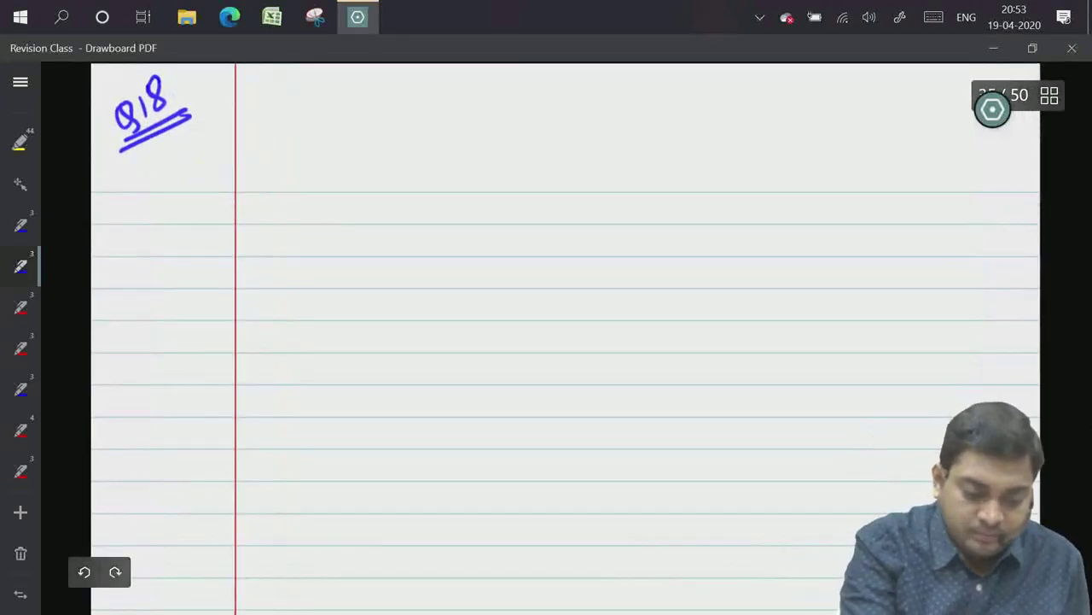
left_click_drag(119, 166, 131, 165)
left_click_drag(139, 166, 609, 163)
Rule the first table's header line, amount column and right border, and head it CFOA
left_click_drag(103, 223, 640, 217)
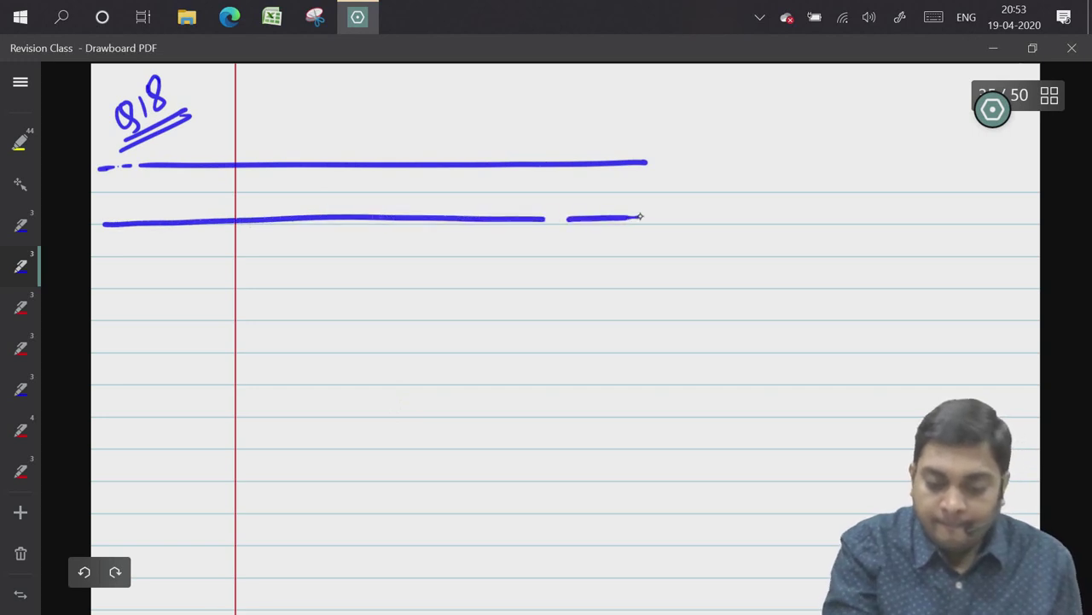
left_click_drag(476, 163, 464, 613)
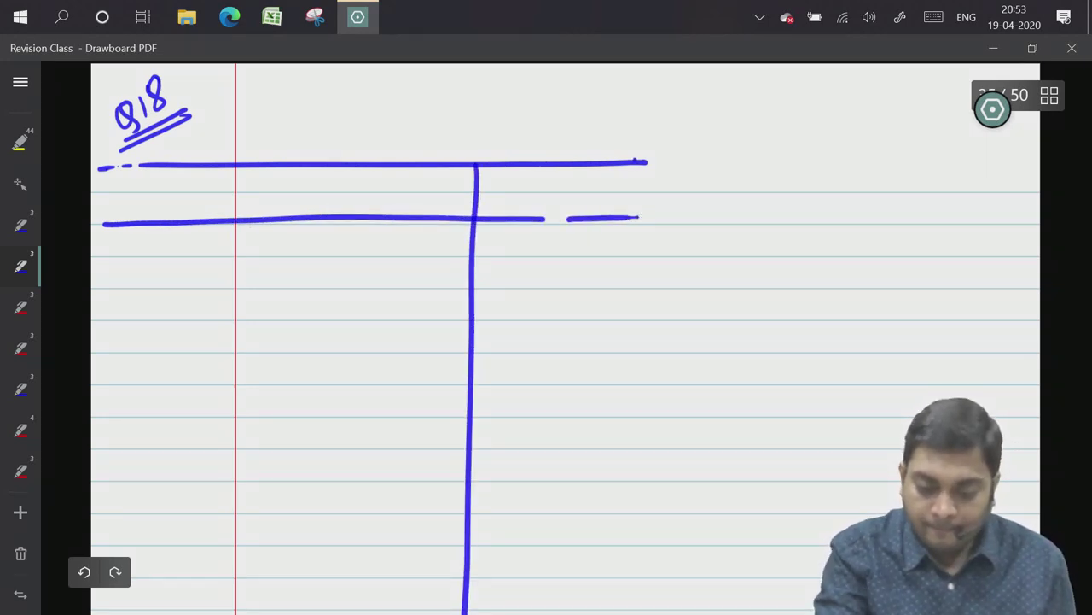
left_click_drag(635, 160, 635, 246)
left_click_drag(629, 396, 627, 613)
left_click_drag(635, 218, 629, 433)
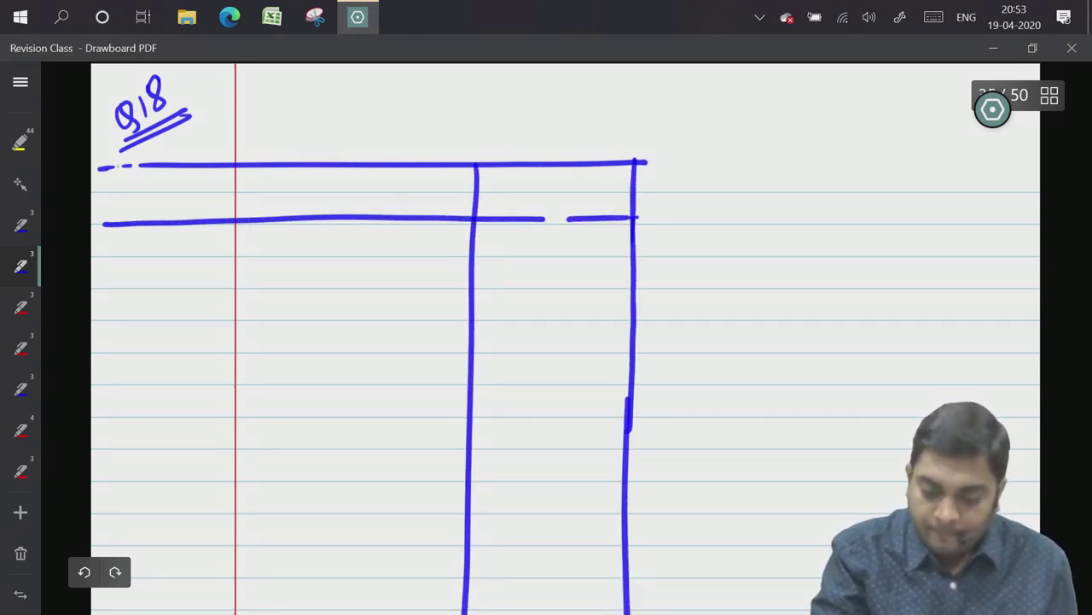
left_click_drag(288, 133, 275, 155)
mouse_move(293, 128)
left_mouse_down()
mouse_move(293, 152)
mouse_move(323, 126)
left_mouse_up()
left_click_drag(340, 150, 357, 140)
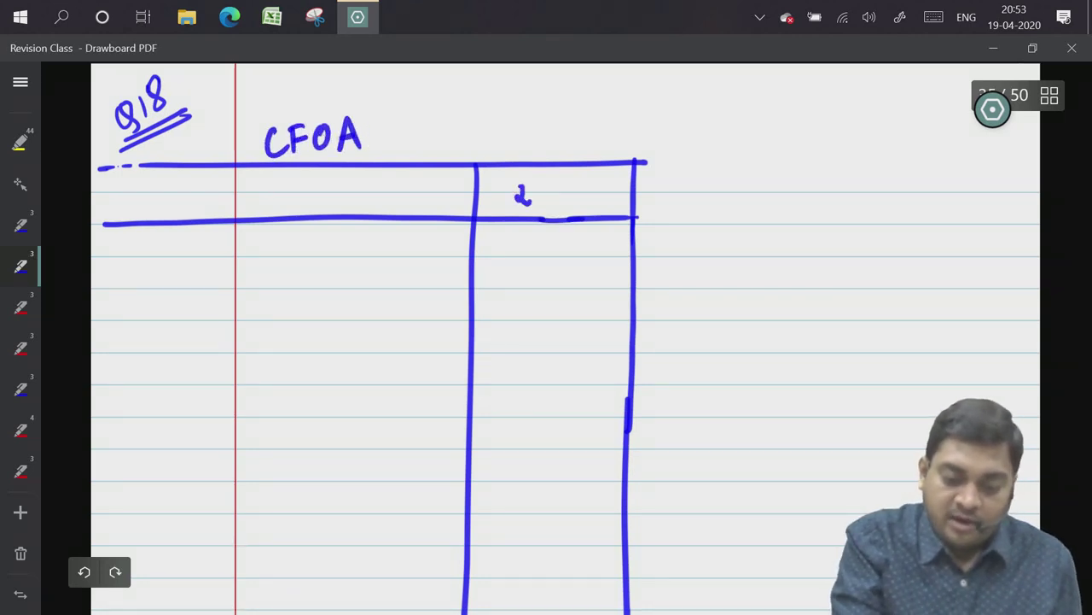
Rule a second table to the right with a top line, column divider and header rule
left_click_drag(655, 161, 1040, 155)
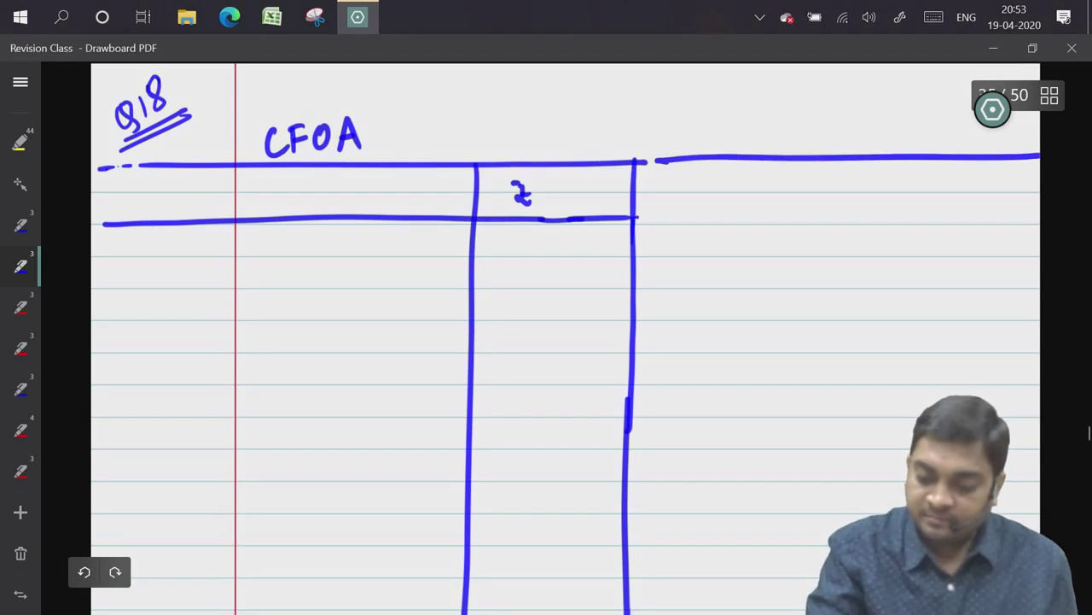
left_click_drag(921, 200, 920, 422)
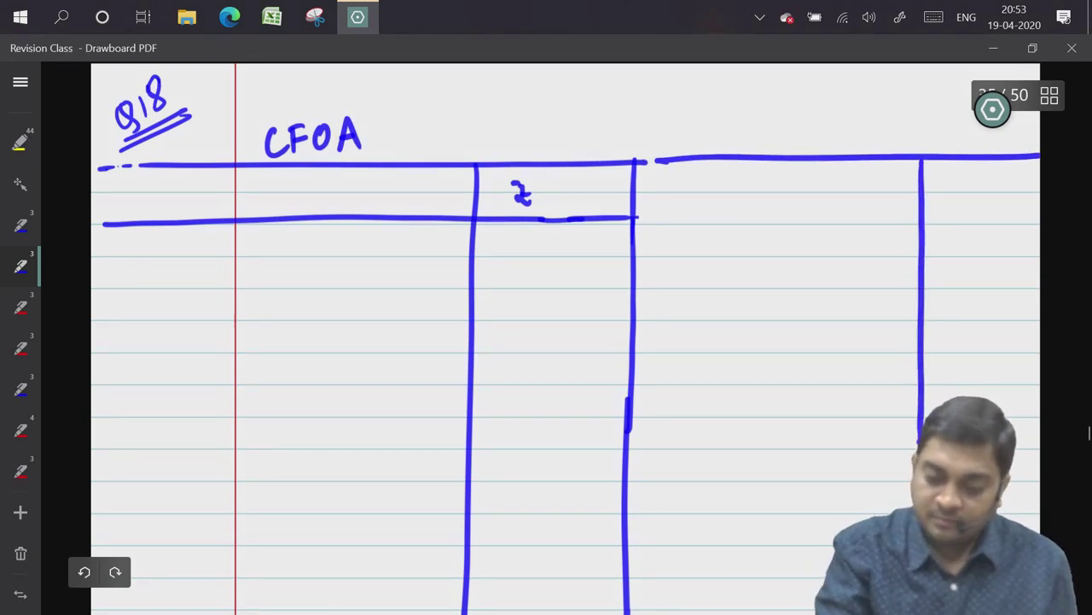
left_click_drag(654, 210, 681, 208)
left_click_drag(705, 207, 896, 201)
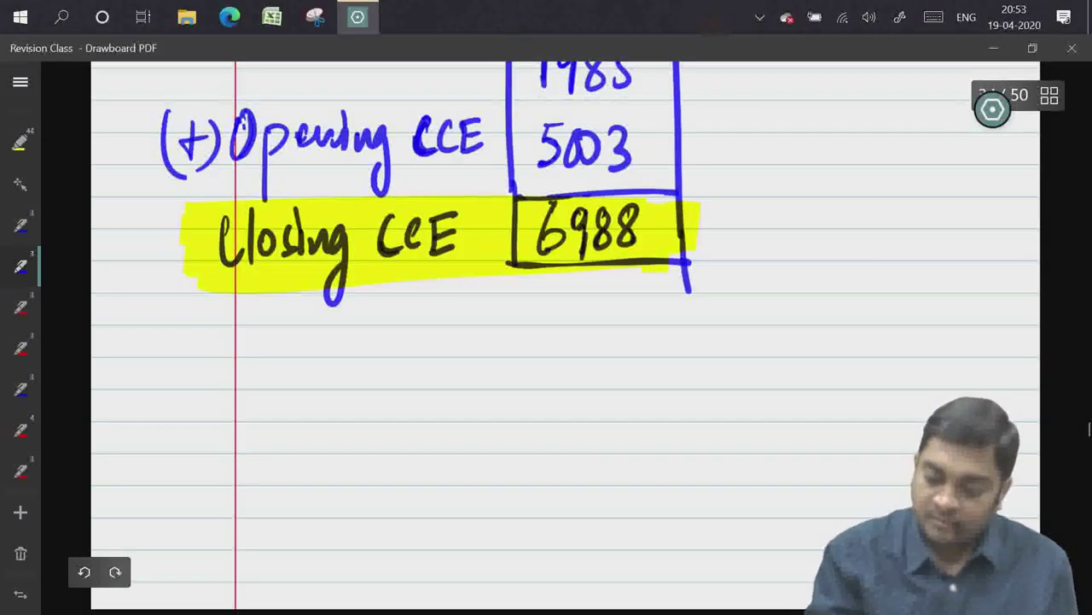
scroll(566, 338, "down", 10)
scroll(566, 337, "down", 3)
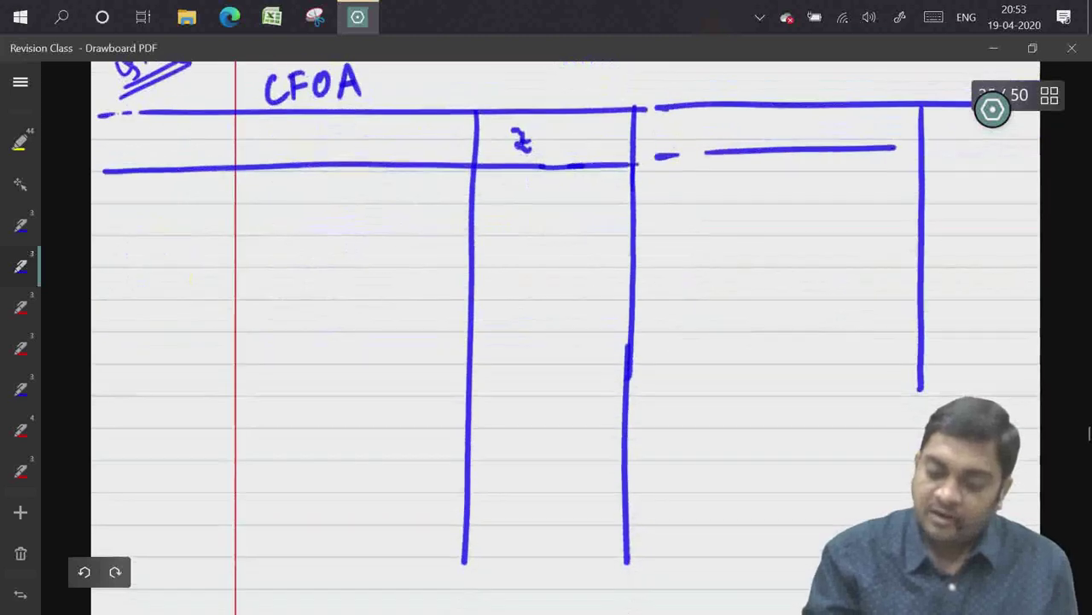
Complete the second table's header rule and left border, and start its CFIA heading
left_click_drag(993, 108, 1066, 92)
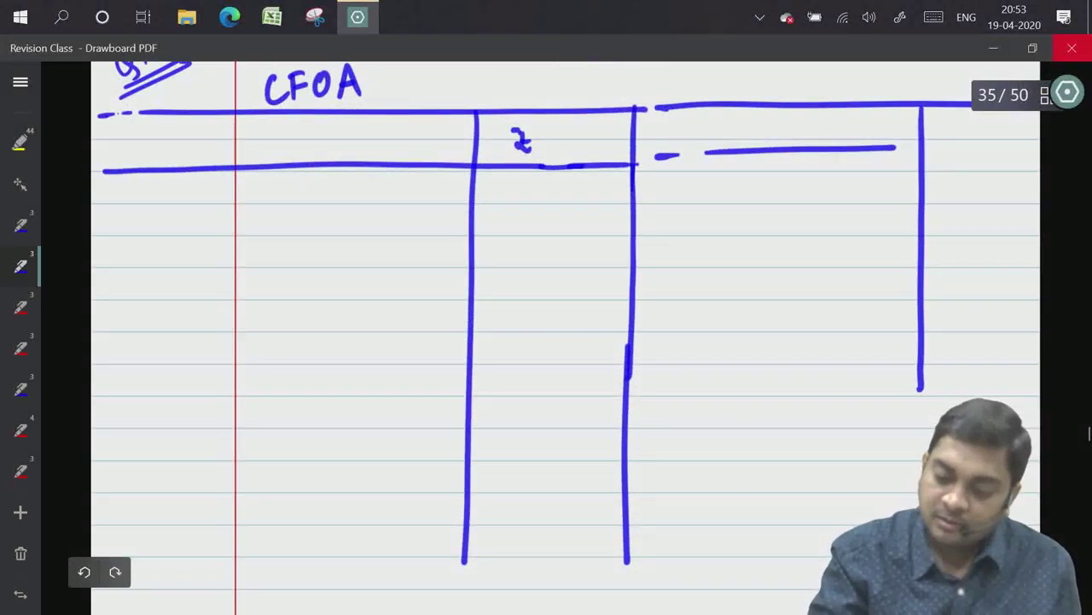
left_click_drag(899, 150, 1040, 151)
left_click_drag(657, 156, 717, 152)
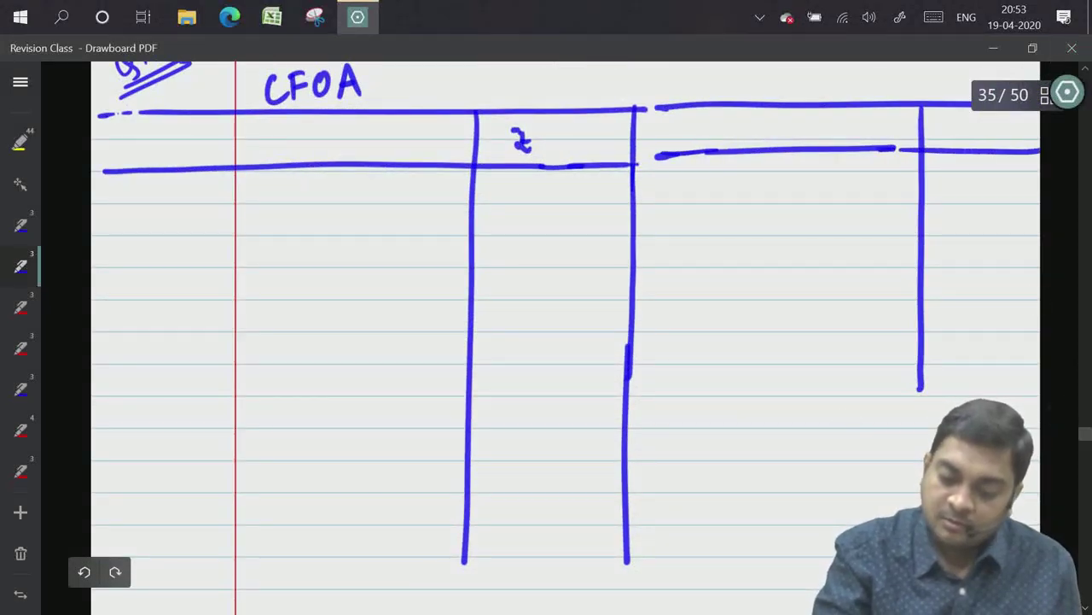
left_click_drag(654, 106, 651, 454)
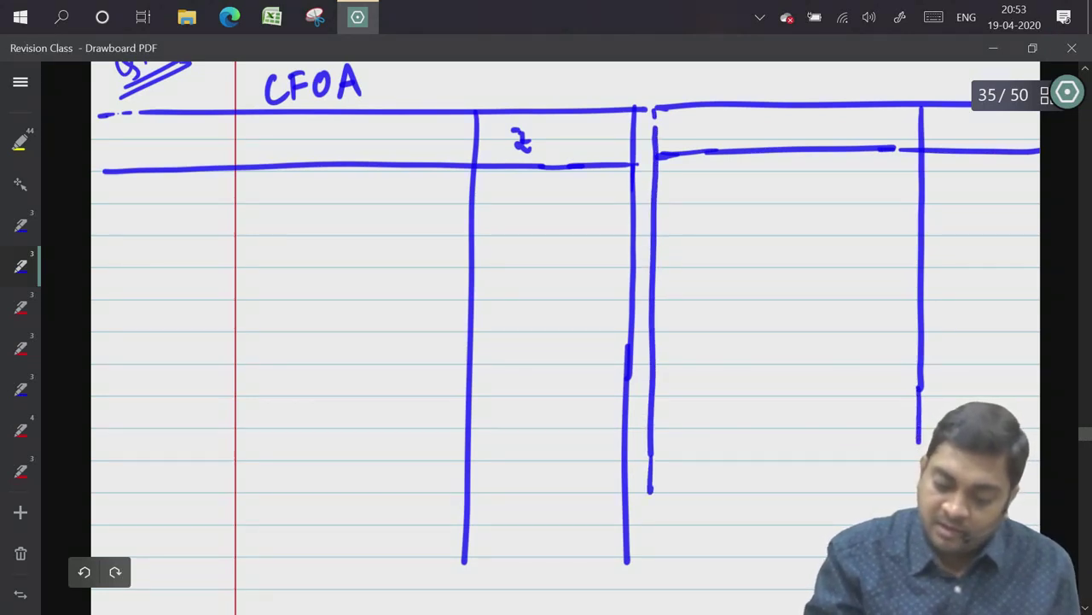
mouse_move(786, 73)
left_mouse_down()
mouse_move(790, 94)
mouse_move(850, 85)
left_mouse_up()
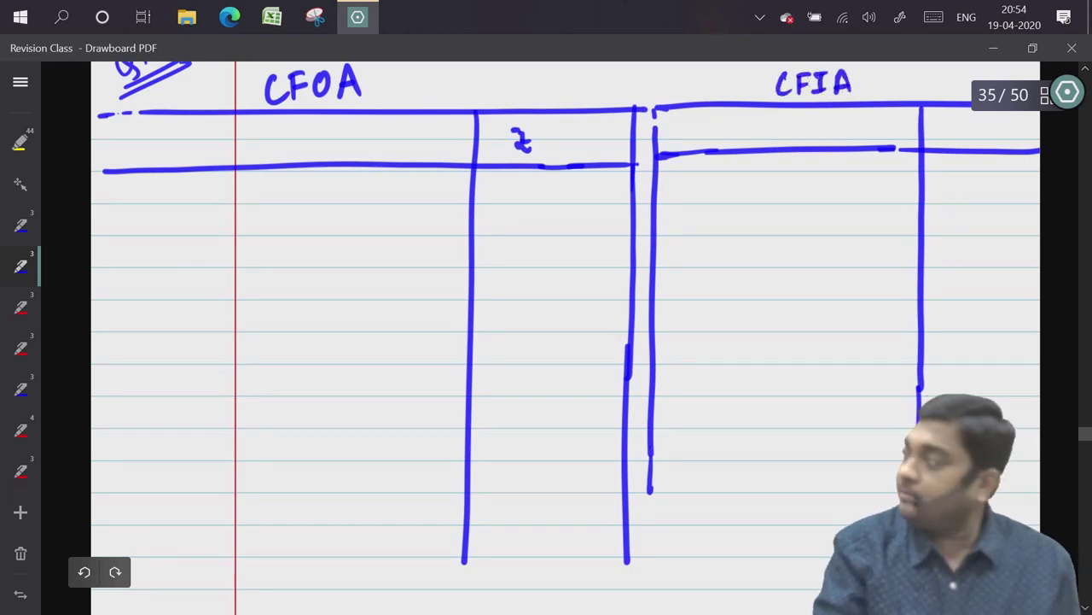
scroll(563, 341, "down", 2)
scroll(563, 341, "down", 3)
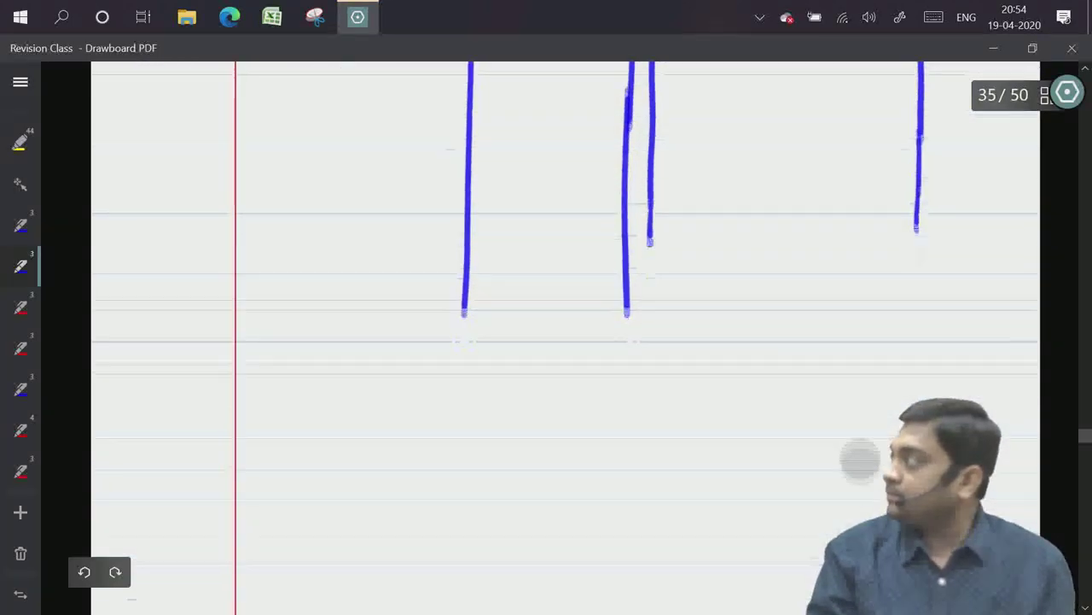
scroll(853, 455, "down", 2)
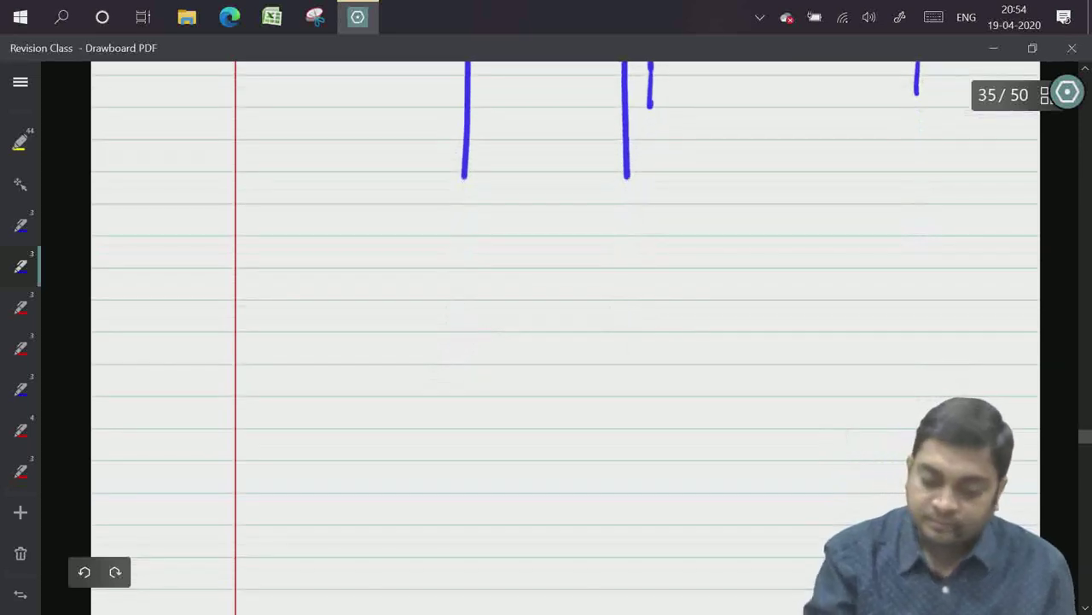
left_click_drag(647, 146, 1040, 135)
left_click_drag(914, 142, 905, 504)
left_click_drag(645, 147, 621, 614)
left_click_drag(660, 195, 1040, 185)
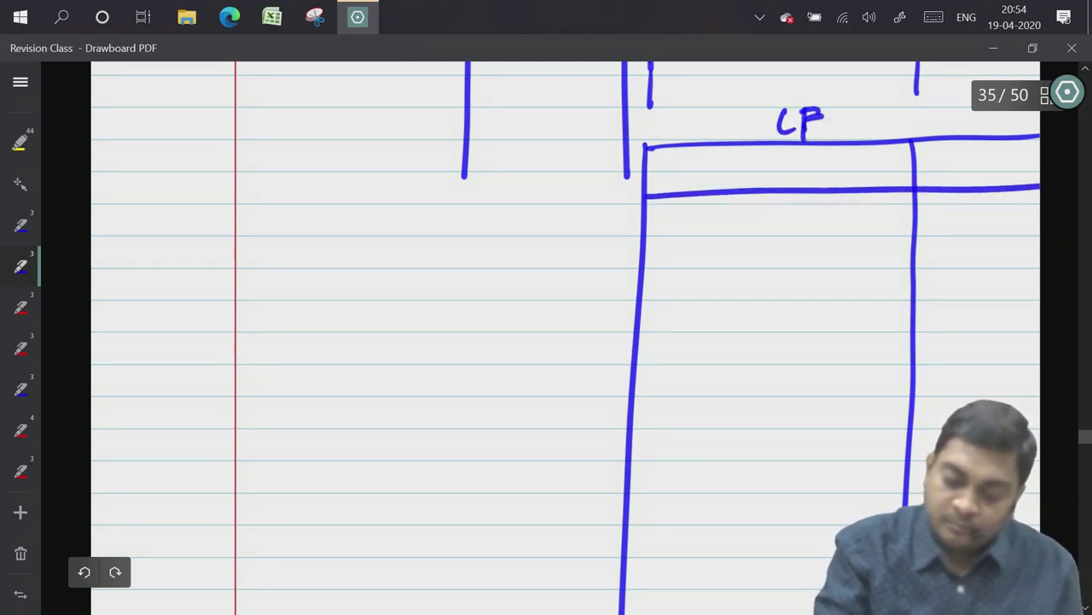
left_click(84, 571)
left_click(83, 571)
left_click(84, 571)
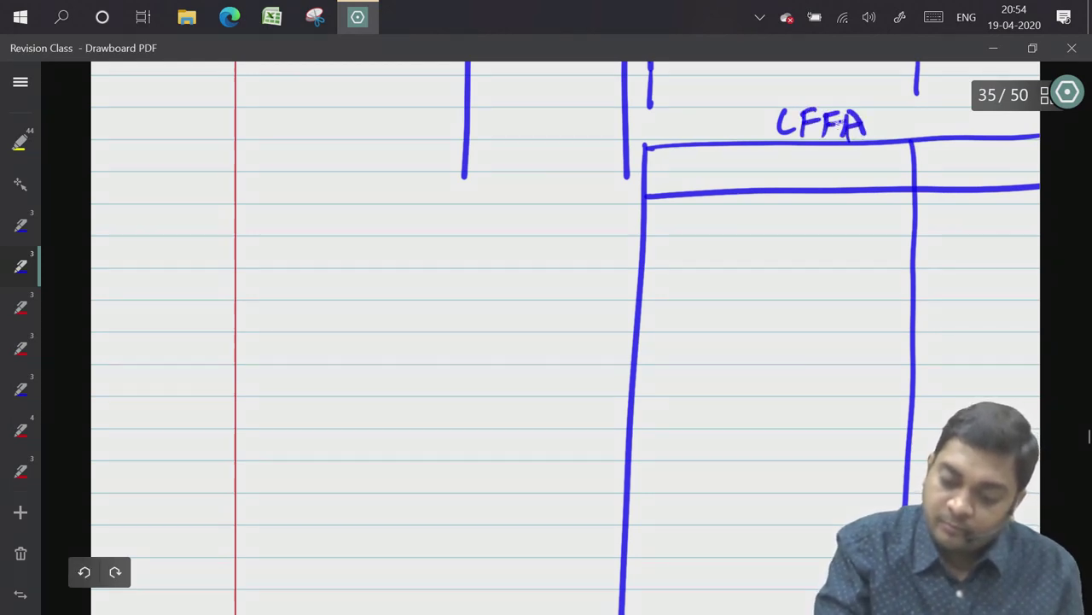
left_click_drag(965, 154, 1003, 149)
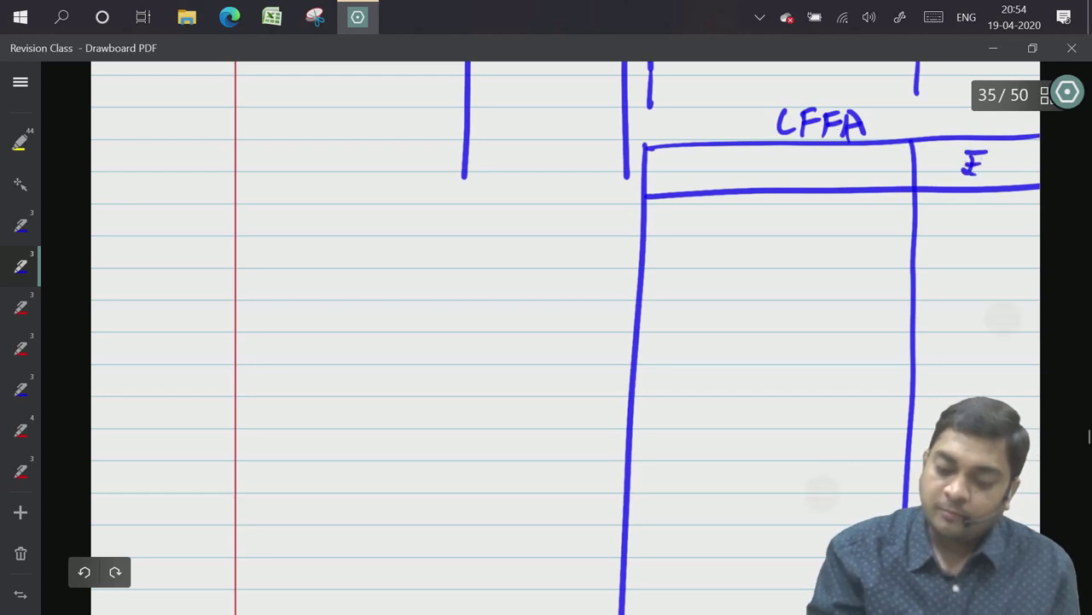
scroll(980, 427, "down", 3)
scroll(981, 427, "up", 5)
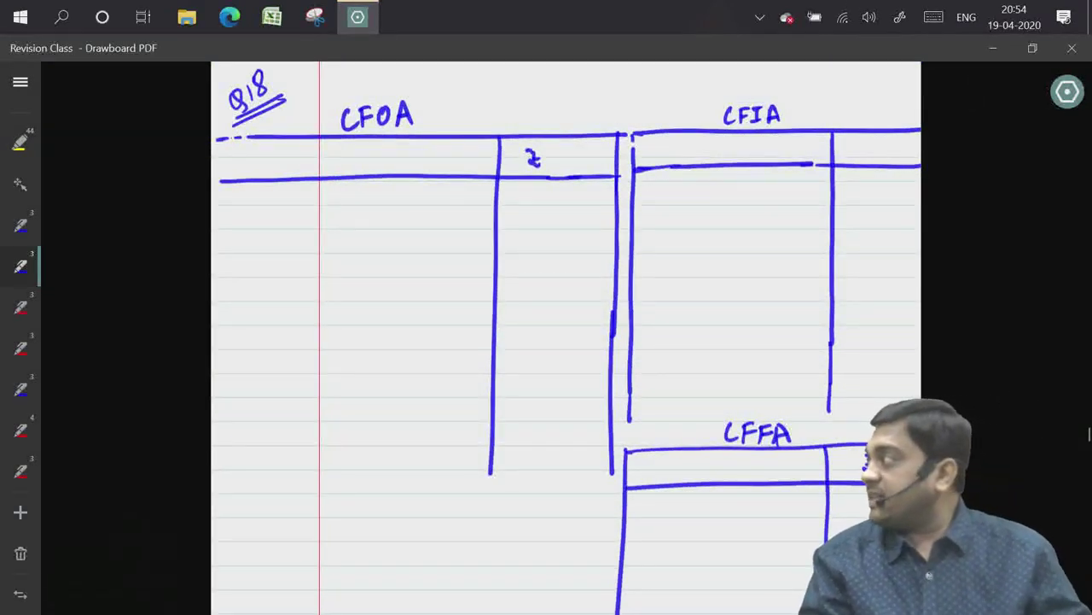
scroll(569, 259, "up", 2)
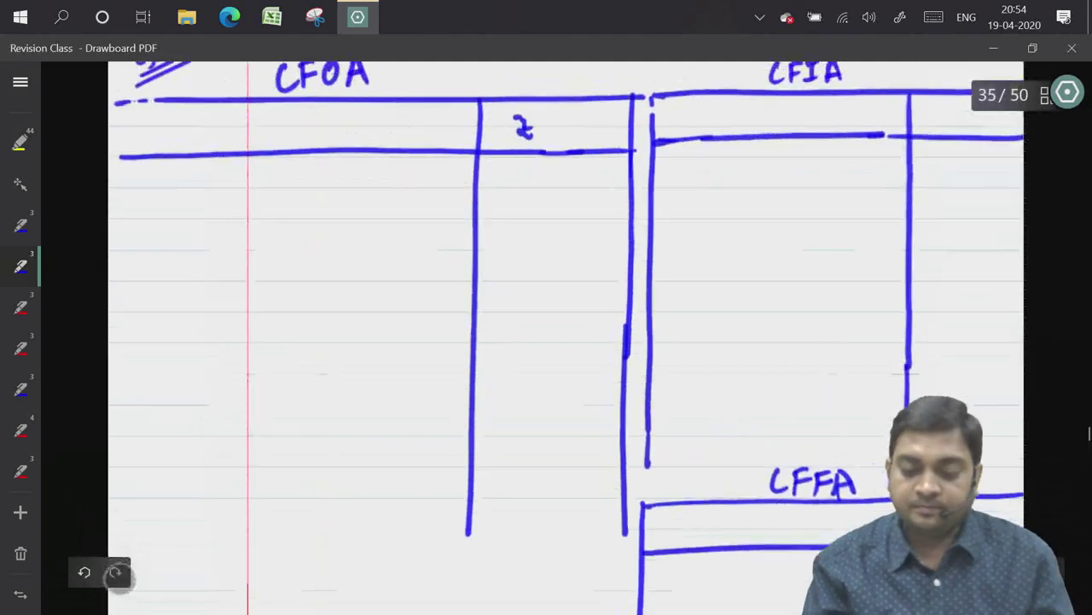
scroll(564, 342, "up", 2)
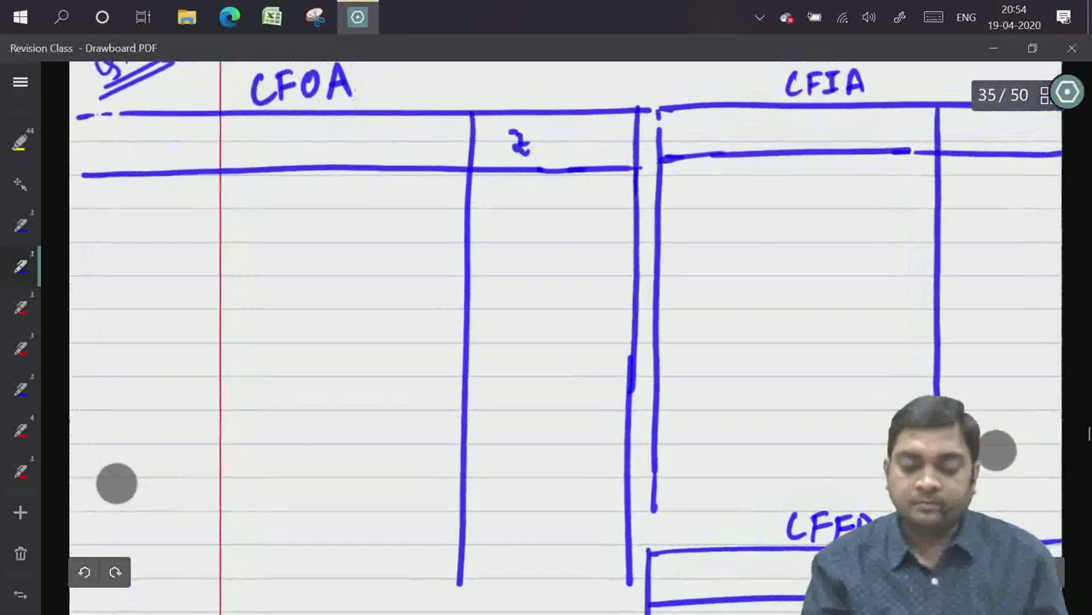
scroll(556, 466, "up", 1)
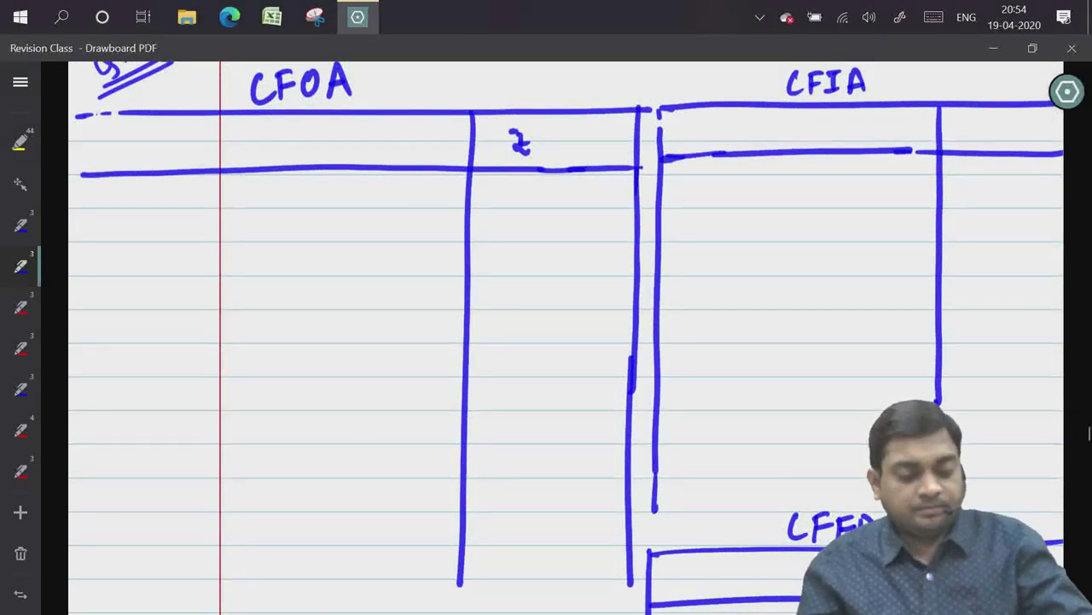
Mark the CFIA amount column ₹ and write Net Profit before Taxation 36000 in CFOA
mouse_move(988, 124)
left_mouse_down()
mouse_move(1004, 138)
mouse_move(1011, 126)
left_mouse_up()
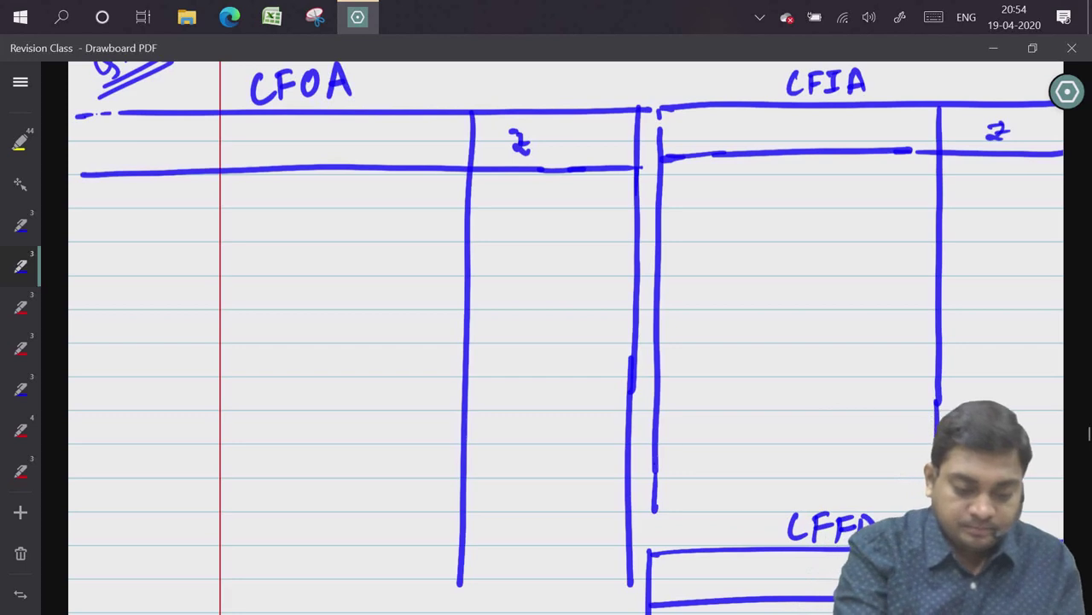
mouse_move(138, 213)
left_mouse_down()
mouse_move(138, 193)
mouse_move(154, 193)
left_mouse_up()
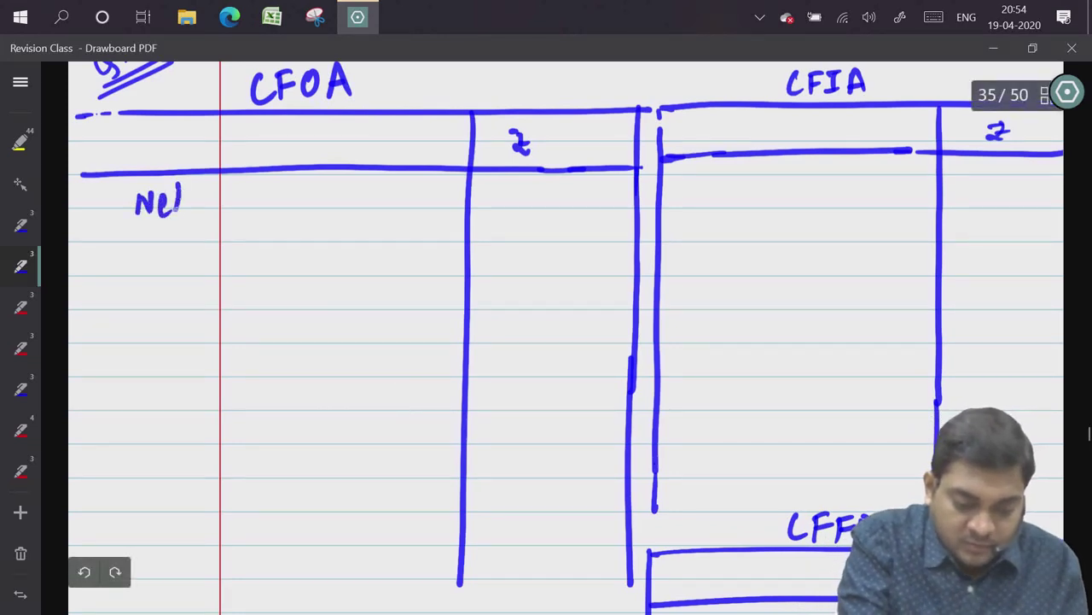
left_click_drag(242, 201, 241, 222)
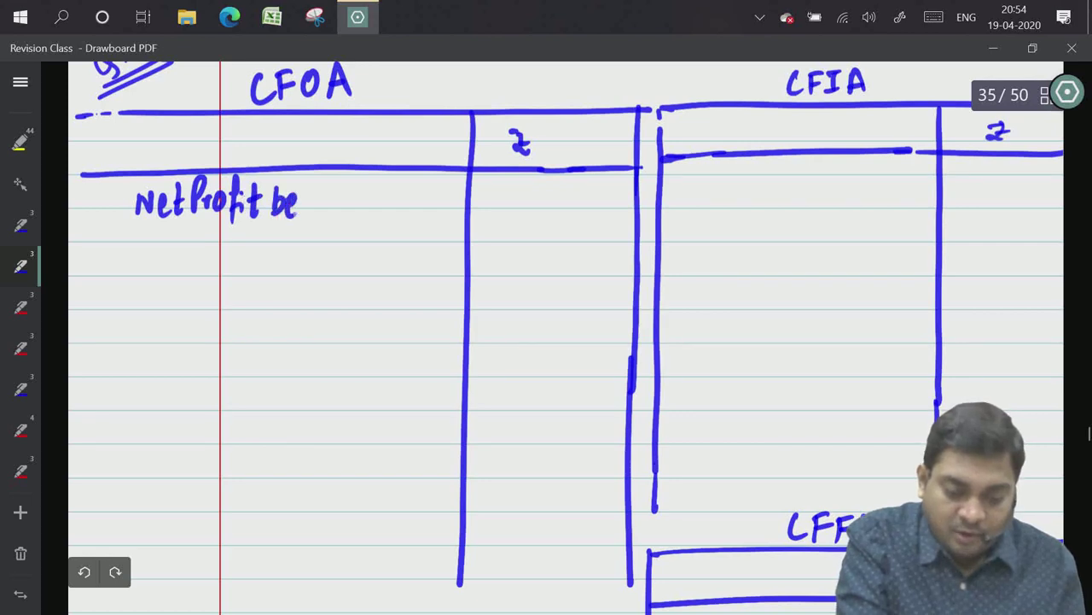
mouse_move(310, 170)
left_mouse_down()
mouse_move(300, 220)
mouse_move(317, 202)
left_mouse_up()
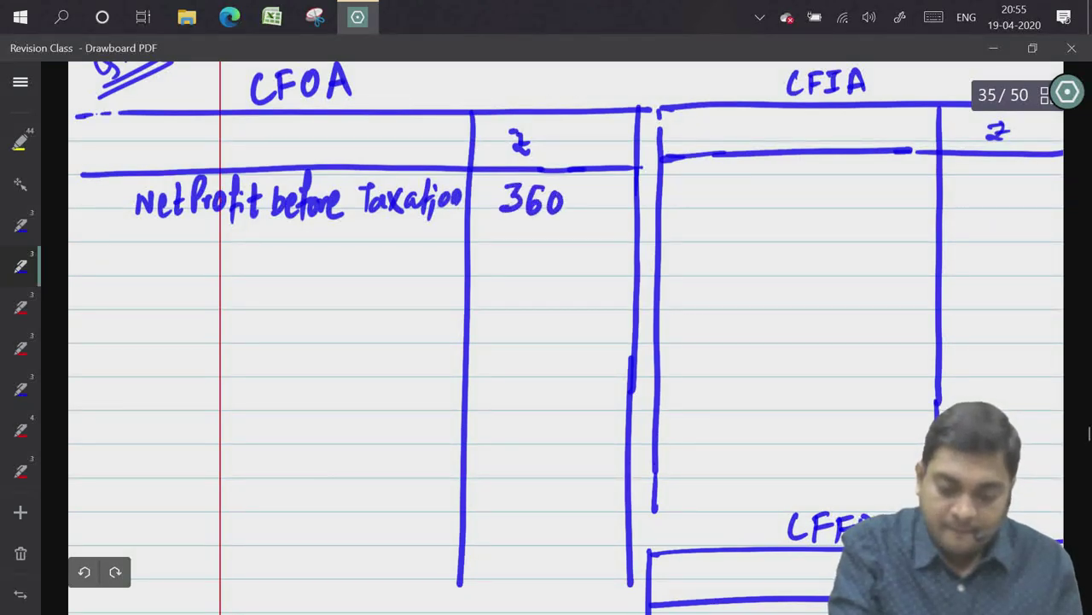
Write the note 'All figures are in lakhs' above the tables
scroll(563, 341, "up", 1)
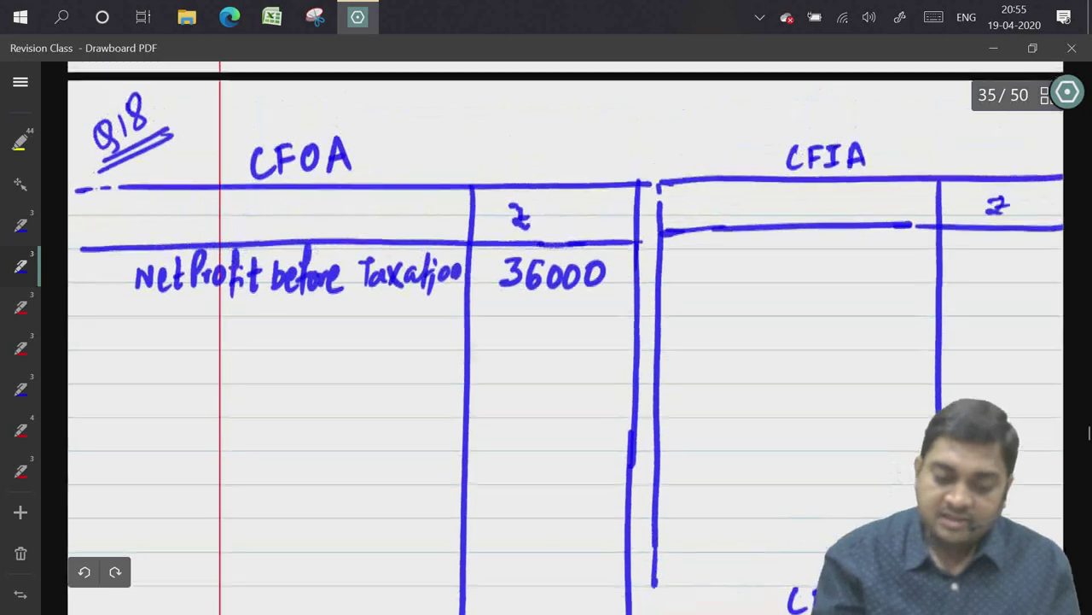
scroll(439, 153, "up", 1)
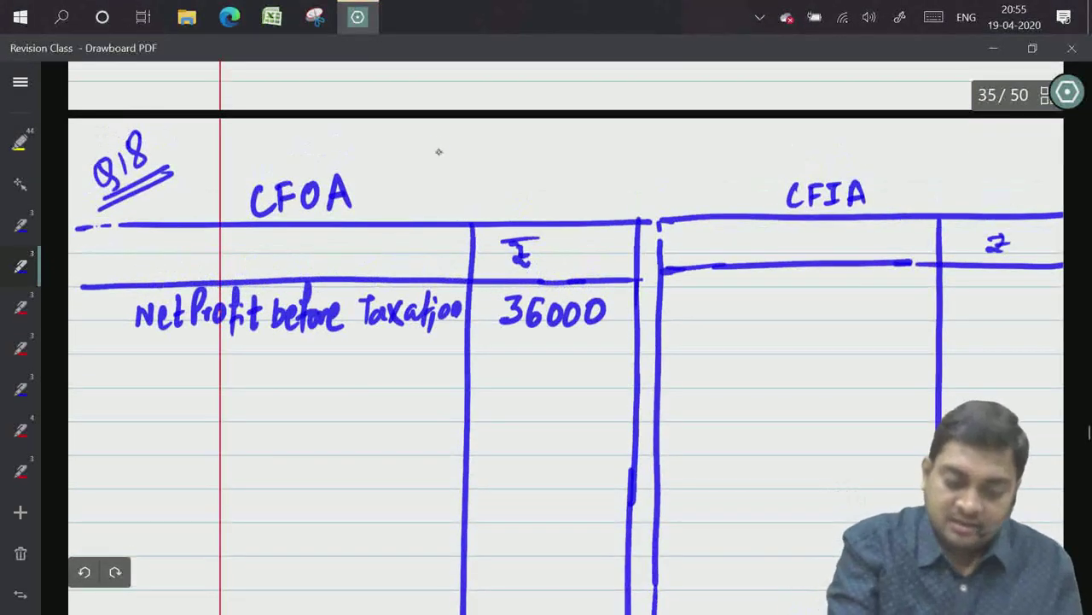
left_click_drag(510, 147, 525, 157)
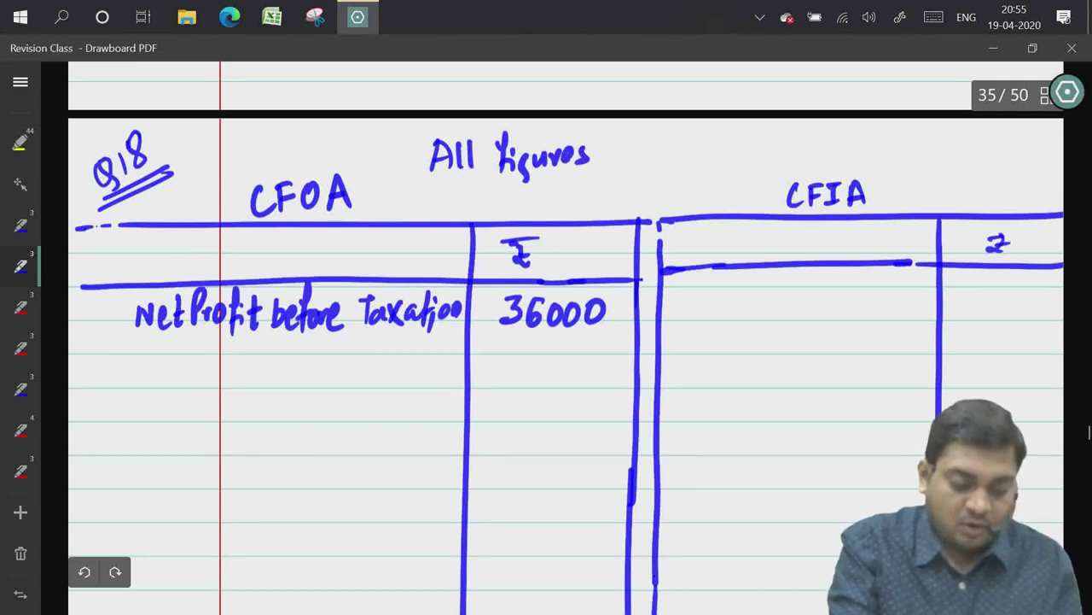
left_click_drag(631, 154, 730, 158)
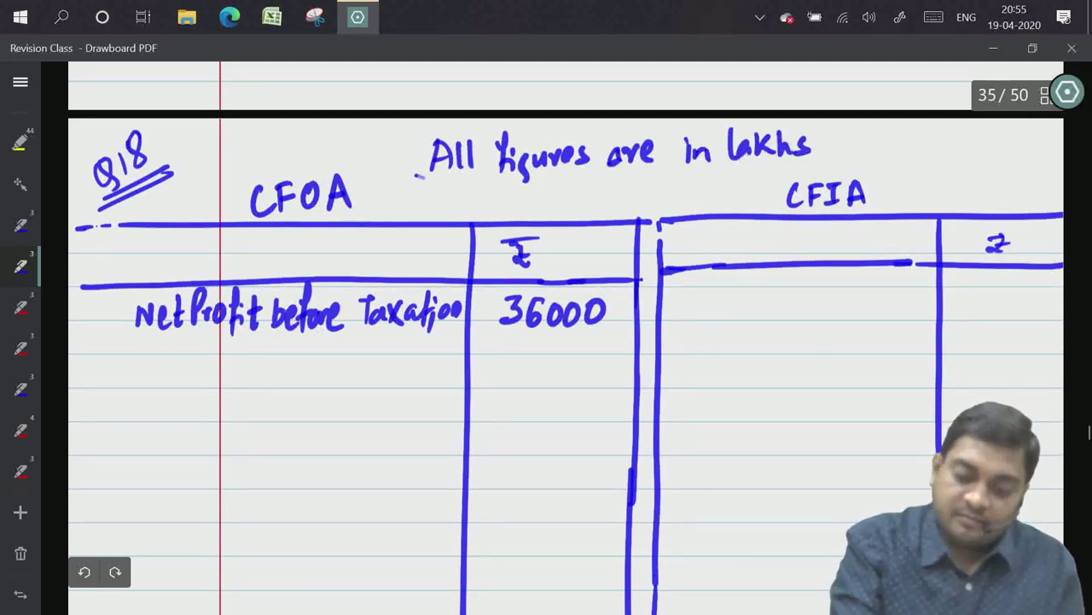
left_click_drag(397, 179, 832, 160)
scroll(878, 422, "down", 2)
Write 'Dividend paid' with (10202) in the ₹ column on the first CFFA line
scroll(877, 422, "down", 1)
scroll(873, 464, "up", 1)
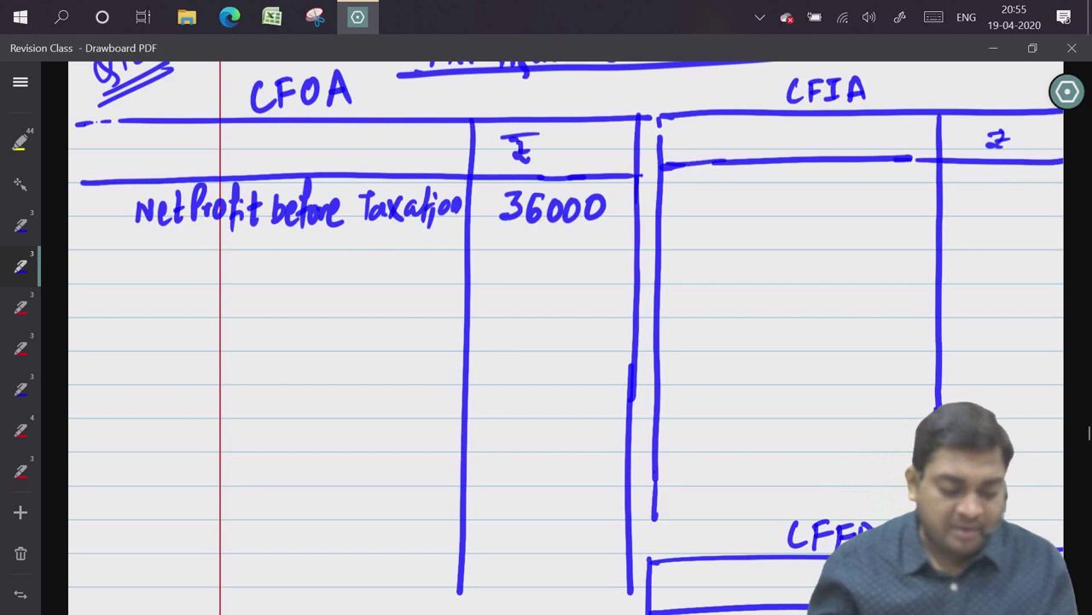
scroll(666, 247, "down", 3)
scroll(667, 247, "down", 3)
mouse_move(666, 236)
left_mouse_down()
mouse_move(703, 254)
mouse_move(740, 243)
mouse_move(772, 251)
mouse_move(780, 221)
mouse_move(800, 255)
mouse_move(834, 249)
mouse_move(856, 218)
left_mouse_up()
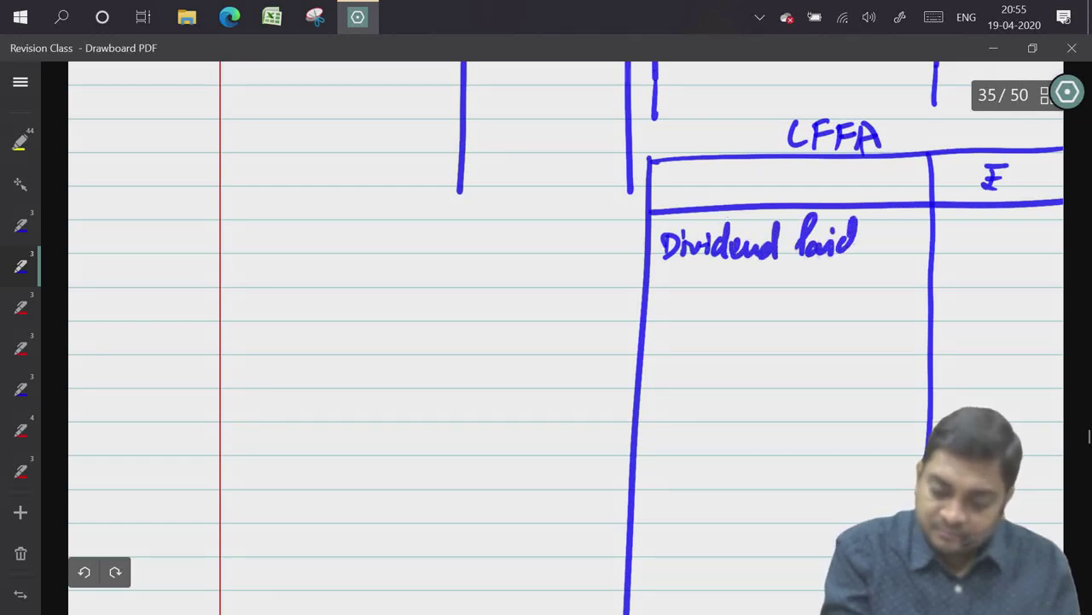
mouse_move(959, 232)
left_mouse_down()
mouse_move(957, 254)
mouse_move(969, 235)
left_mouse_up()
mouse_move(981, 237)
left_mouse_down()
mouse_move(995, 254)
mouse_move(1004, 235)
mouse_move(1036, 254)
left_mouse_up()
left_click_drag(1034, 222, 1029, 270)
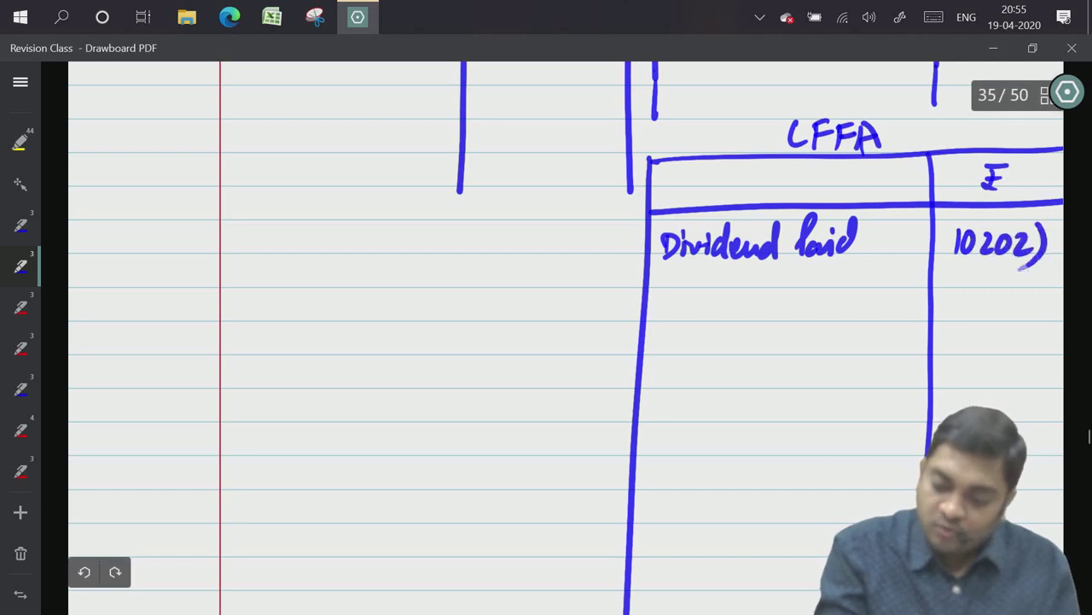
left_click_drag(951, 215, 947, 265)
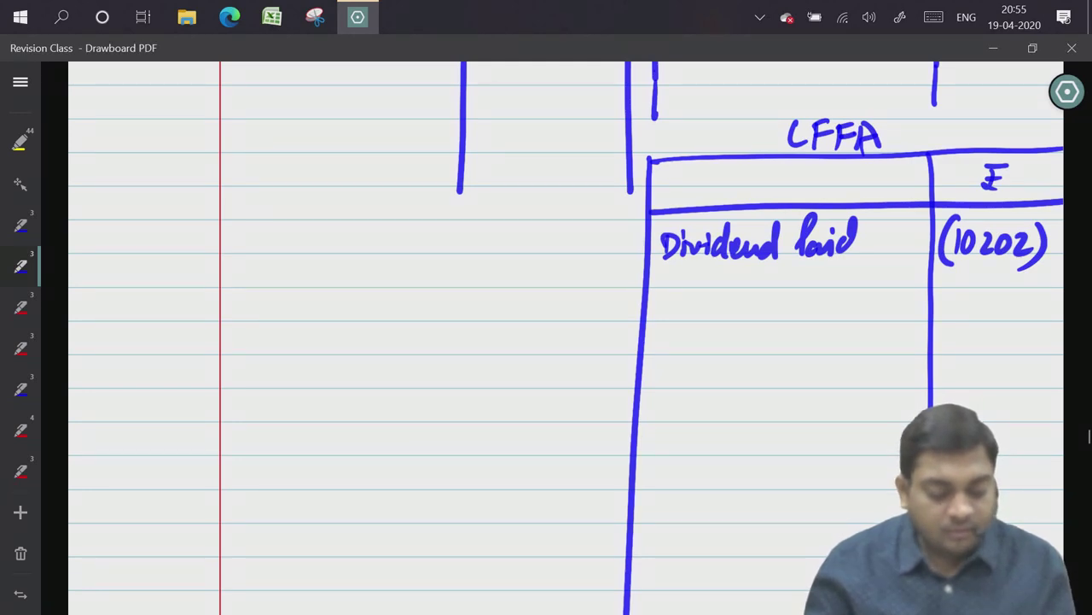
Draw the two CFOA column lines down the lower part of the page
scroll(566, 341, "up", 5)
scroll(566, 342, "up", 5)
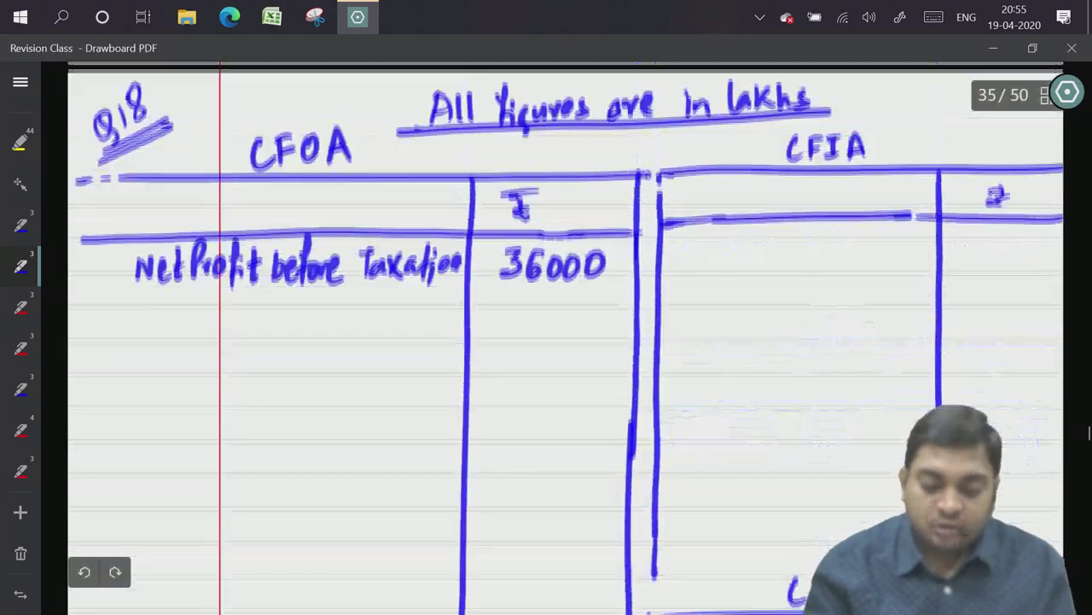
left_click_drag(805, 484, 805, 451)
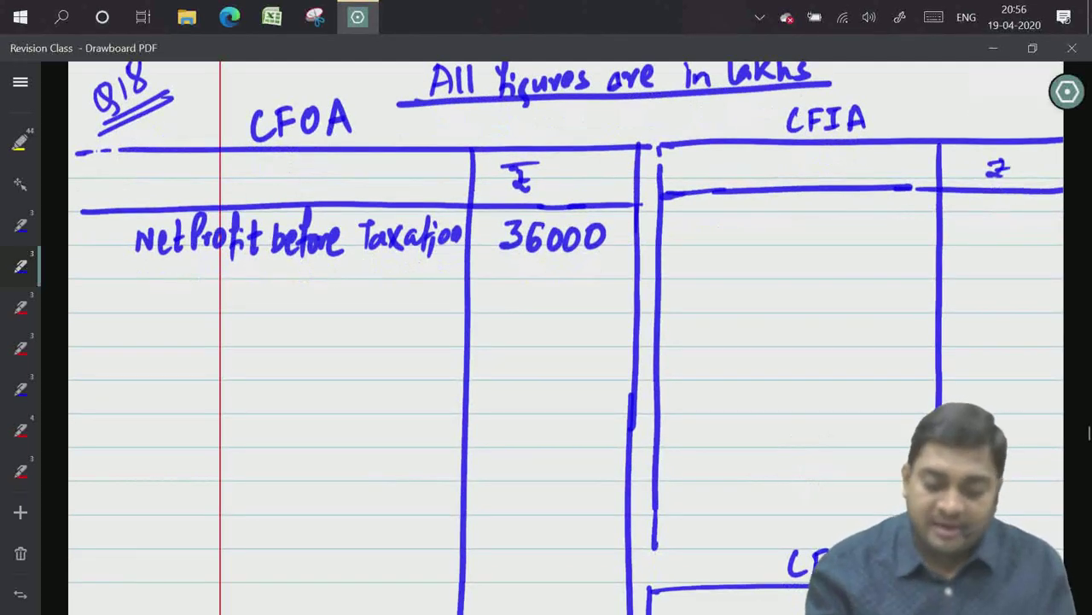
scroll(566, 342, "down", 5)
left_click_drag(460, 350, 457, 614)
left_click_drag(629, 349, 632, 614)
scroll(566, 341, "up", 3)
scroll(566, 342, "down", 4)
scroll(566, 342, "down", 2)
Write '(-) Tax Paid' with (5100) in the CFOA amount column
mouse_move(157, 483)
left_mouse_down()
mouse_move(172, 483)
mouse_move(147, 516)
left_mouse_up()
mouse_move(169, 471)
left_mouse_down()
mouse_move(175, 495)
mouse_move(214, 467)
left_mouse_up()
mouse_move(205, 468)
left_mouse_down()
mouse_move(205, 495)
mouse_move(243, 495)
left_mouse_up()
mouse_move(262, 446)
left_mouse_down()
mouse_move(272, 478)
mouse_move(302, 488)
mouse_move(323, 461)
mouse_move(324, 499)
left_mouse_up()
mouse_move(497, 469)
left_mouse_down()
mouse_move(513, 468)
mouse_move(492, 502)
mouse_move(519, 500)
left_mouse_up()
left_click_drag(538, 473, 553, 473)
left_click_drag(566, 459, 565, 514)
left_click_drag(485, 451, 483, 529)
Extend the CFOA column lines to the bottom of the page
left_click_drag(457, 475, 458, 613)
left_click_drag(619, 475, 611, 611)
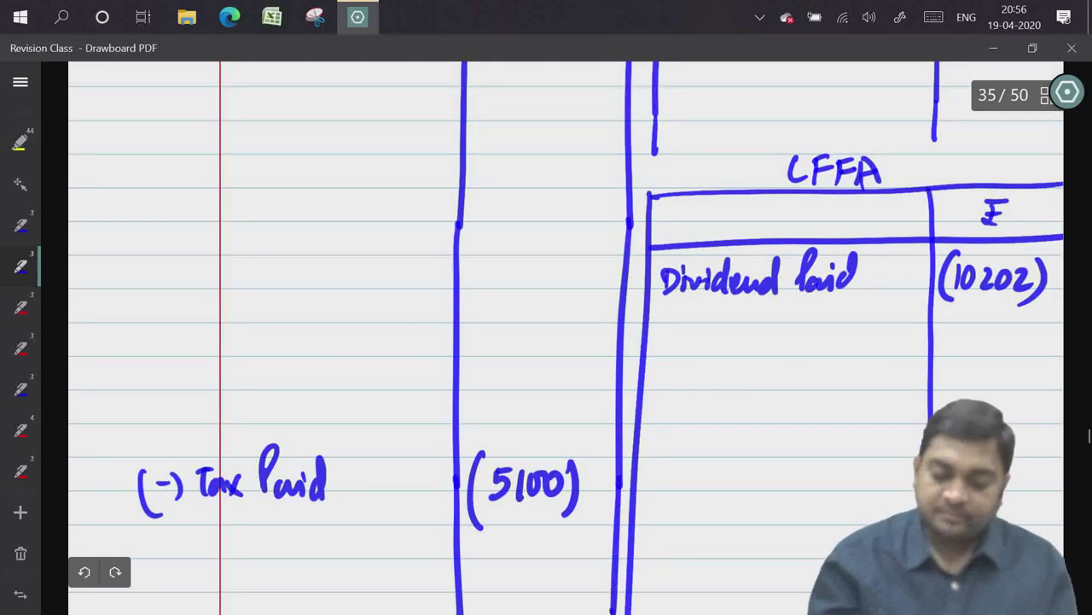
scroll(564, 342, "up", 4)
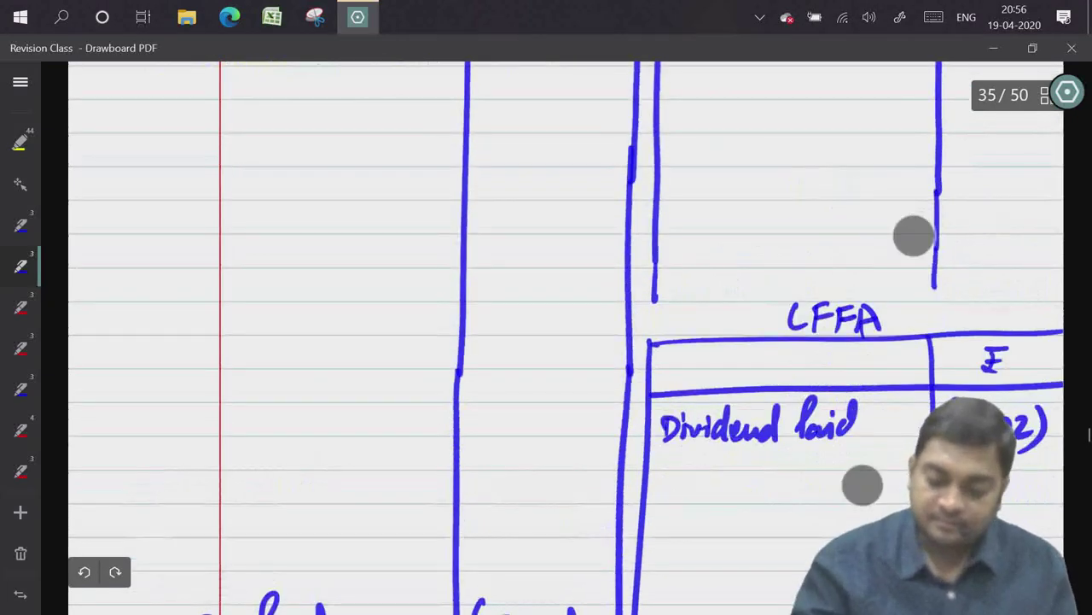
scroll(887, 358, "down", 3)
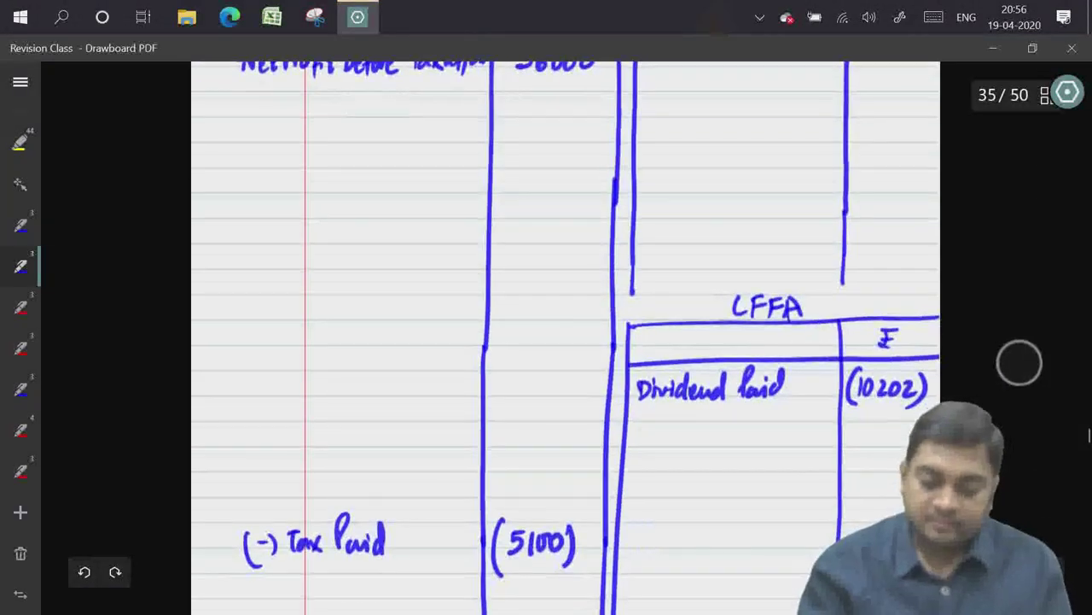
scroll(1019, 363, "up", 2)
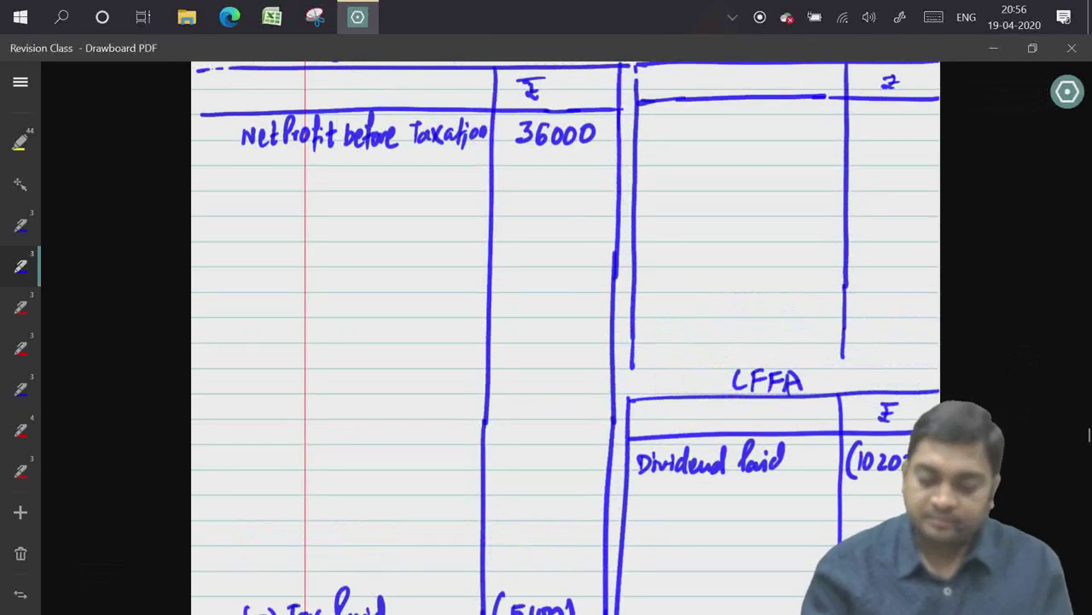
scroll(563, 342, "down", 2)
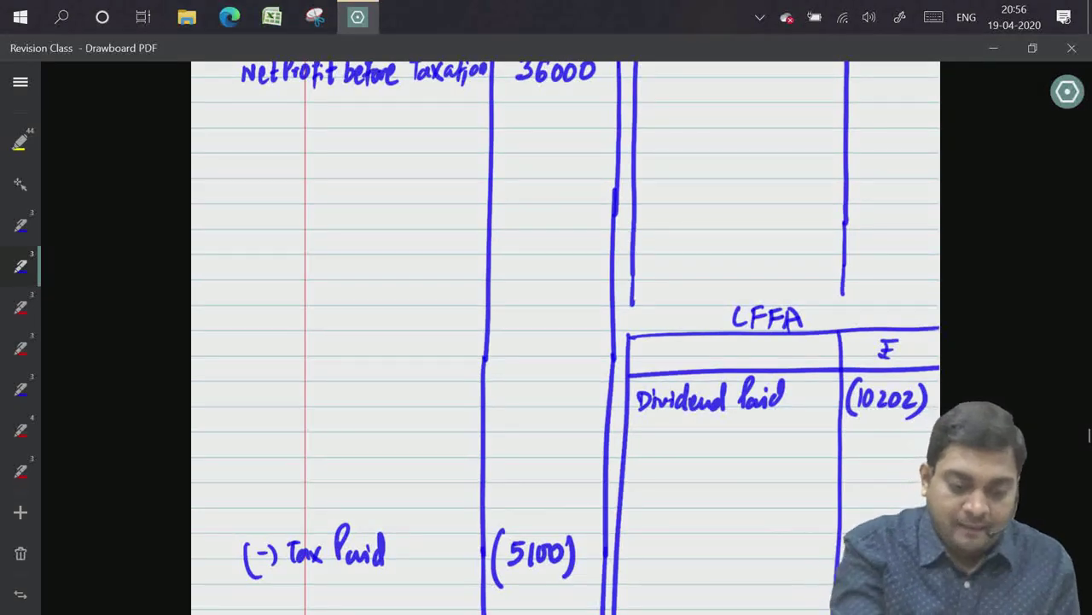
Write '(+) loss on sale' 48 under net profit in CFOA
mouse_move(227, 106)
left_mouse_down()
mouse_move(226, 126)
mouse_move(235, 116)
left_mouse_up()
mouse_move(237, 103)
left_mouse_down()
mouse_move(242, 133)
mouse_move(213, 137)
mouse_move(263, 131)
left_mouse_up()
left_click_drag(271, 118, 382, 130)
left_click_drag(391, 99, 389, 130)
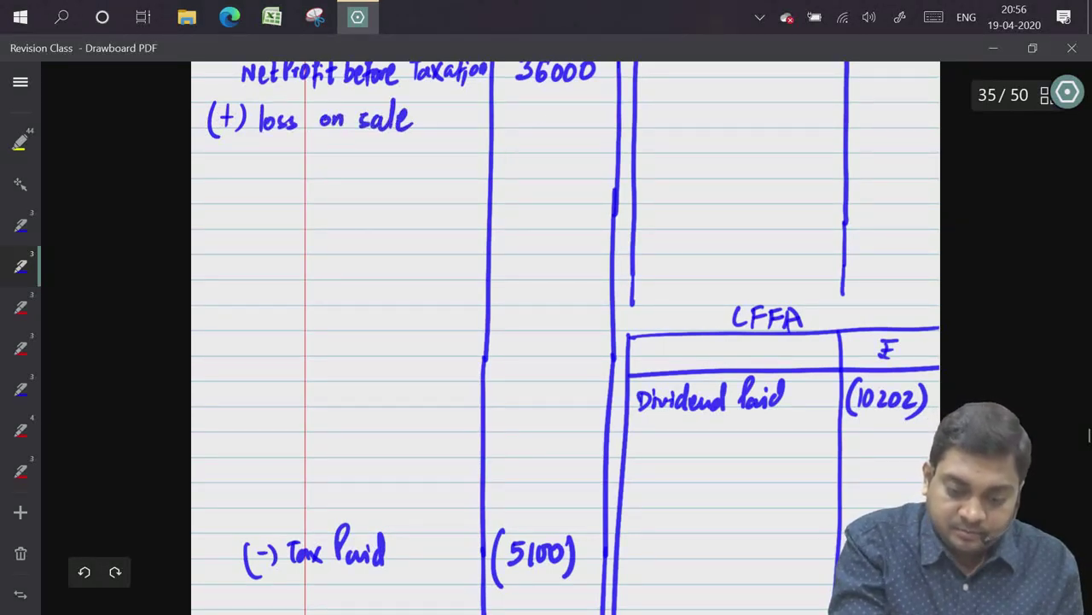
left_click_drag(575, 105, 567, 108)
Write 'Sale Proceed of Asset' with amount 174 in the CFIA table
scroll(566, 337, "up", 2)
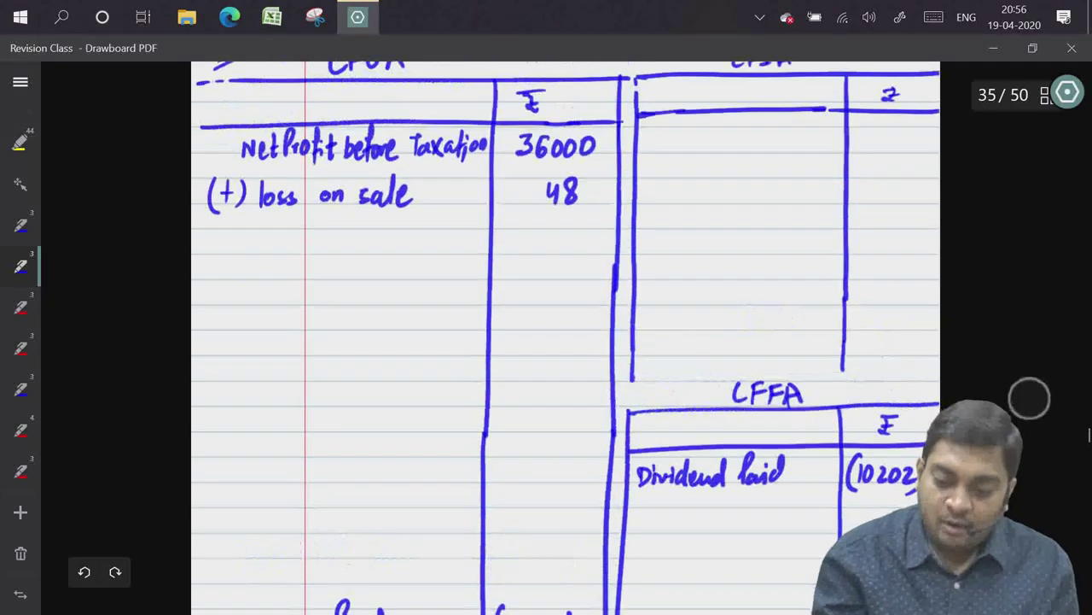
scroll(566, 338, "up", 3)
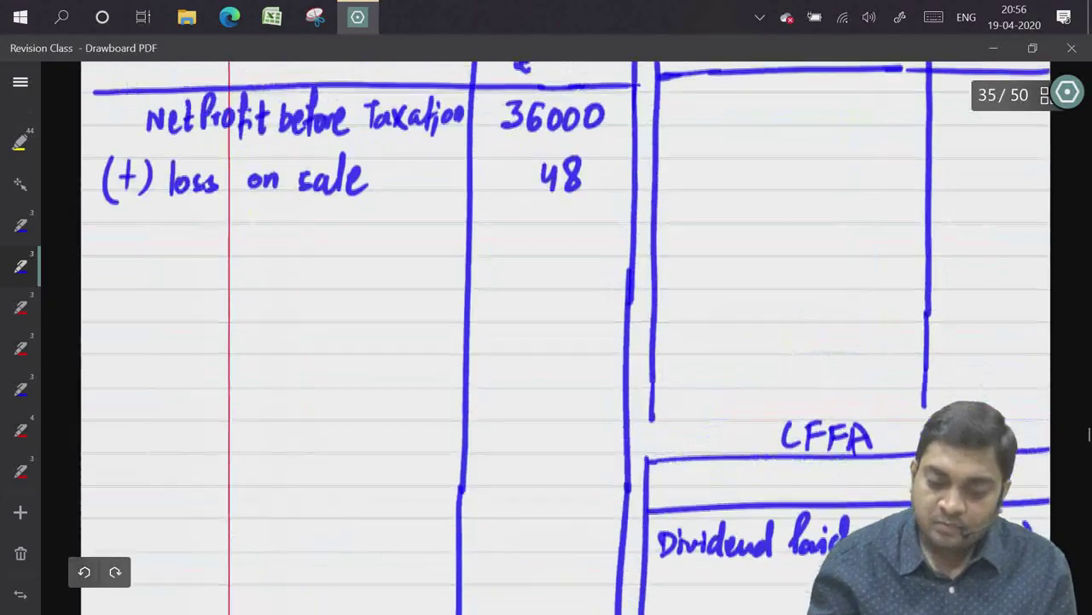
scroll(565, 338, "up", 2)
mouse_move(681, 200)
left_mouse_down()
mouse_move(666, 215)
mouse_move(691, 213)
left_mouse_up()
left_click_drag(693, 188, 695, 215)
mouse_move(741, 179)
left_mouse_down()
mouse_move(731, 214)
mouse_move(802, 196)
mouse_move(830, 224)
mouse_move(877, 205)
mouse_move(892, 217)
mouse_move(918, 181)
mouse_move(915, 215)
left_mouse_up()
left_click_drag(908, 194, 929, 191)
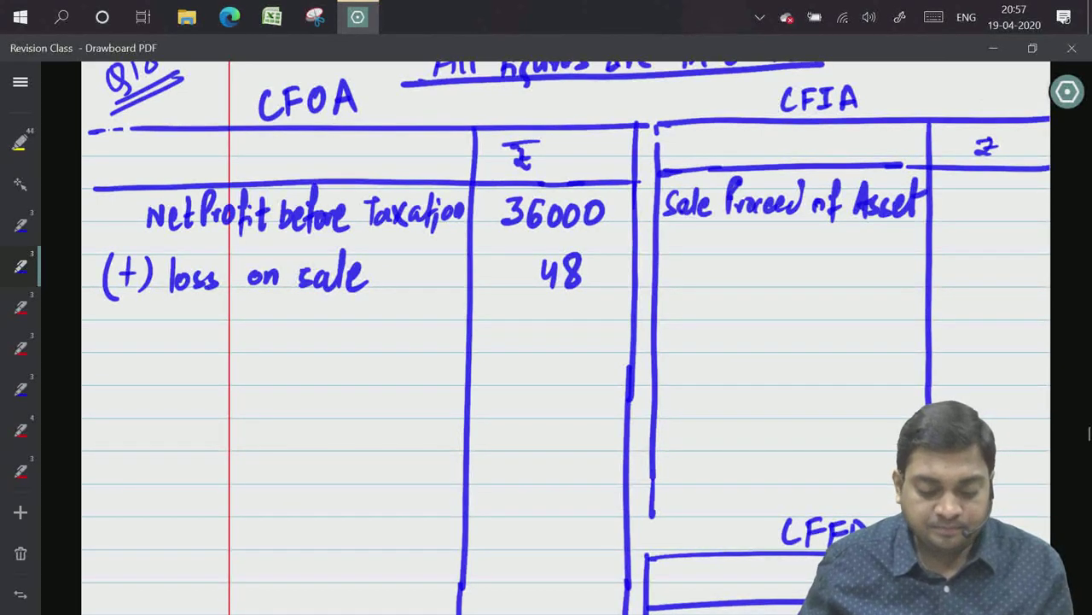
left_click_drag(966, 189, 963, 219)
left_click_drag(973, 193, 978, 213)
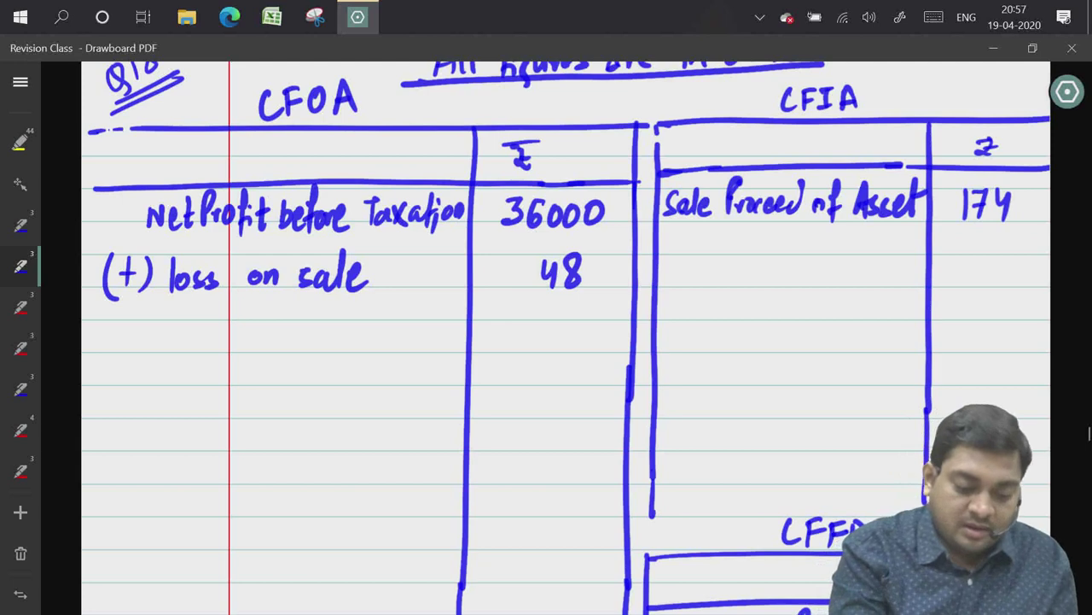
Add a 'Depn' line with 24000 under loss on sale in CFOA
mouse_move(165, 318)
left_mouse_down()
mouse_move(200, 342)
mouse_move(226, 323)
left_mouse_up()
mouse_move(501, 308)
left_mouse_down()
mouse_move(518, 333)
mouse_move(546, 321)
left_mouse_up()
mouse_move(539, 302)
left_mouse_down()
mouse_move(538, 335)
mouse_move(552, 309)
left_mouse_up()
left_click_drag(570, 308, 587, 309)
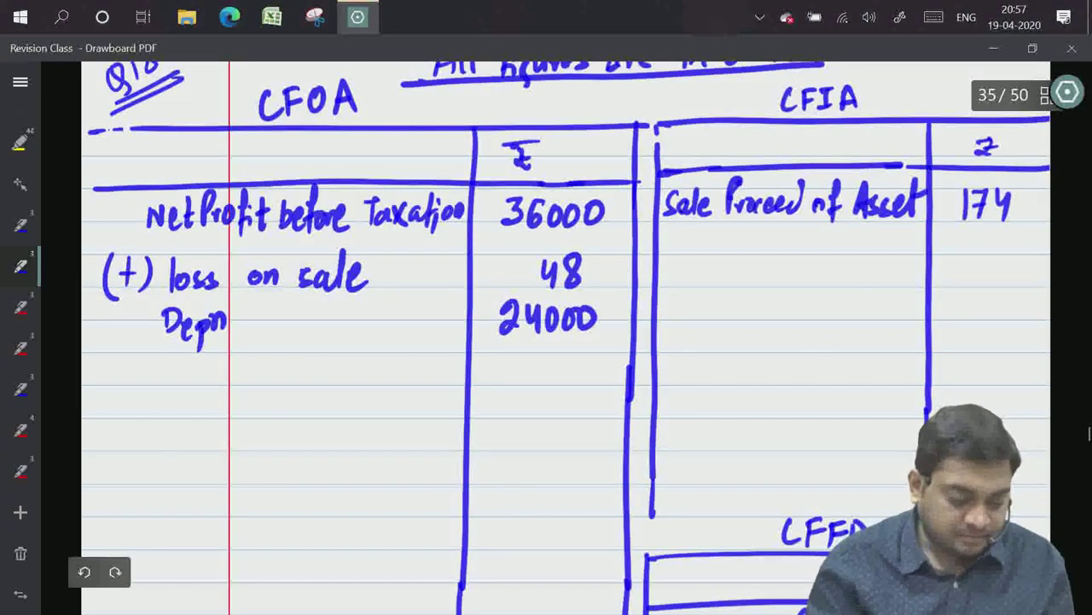
scroll(819, 494, "down", 2)
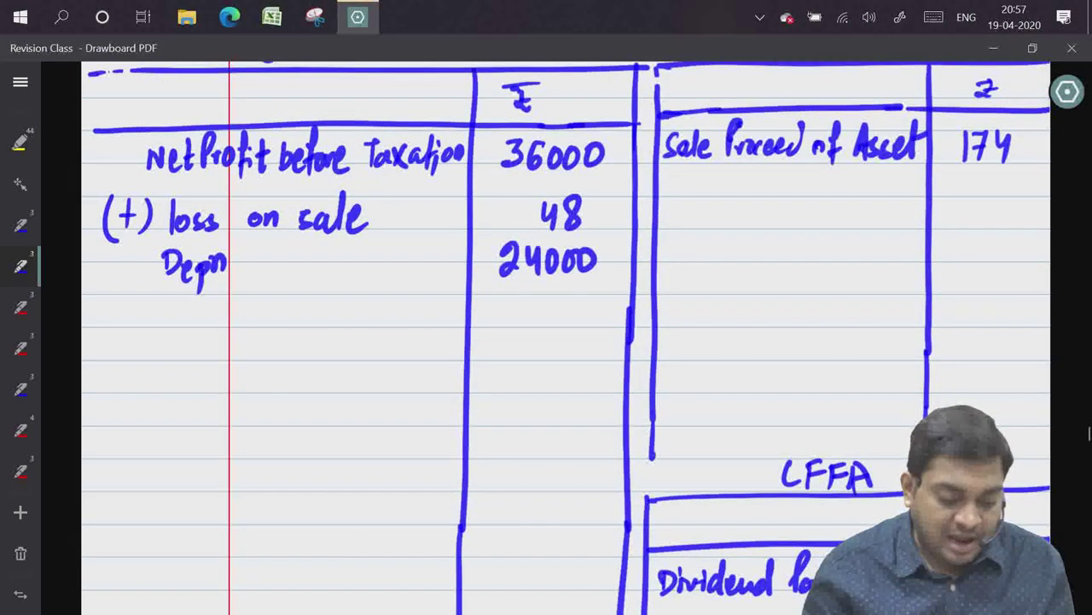
Write '(-) Amortization/w off' on a new row below Depn in CFOA
mouse_move(110, 309)
left_mouse_down()
mouse_move(106, 338)
mouse_move(123, 322)
left_mouse_up()
mouse_move(130, 309)
left_mouse_down()
mouse_move(135, 338)
mouse_move(219, 321)
left_mouse_up()
mouse_move(222, 308)
left_mouse_down()
mouse_move(222, 333)
mouse_move(232, 335)
left_mouse_up()
mouse_move(225, 316)
left_mouse_down()
mouse_move(249, 316)
mouse_move(253, 331)
left_mouse_up()
mouse_move(261, 319)
left_mouse_down()
mouse_move(263, 331)
mouse_move(312, 332)
left_mouse_up()
left_click_drag(329, 287, 314, 352)
left_click_drag(331, 314, 369, 329)
mouse_move(388, 295)
left_mouse_down()
mouse_move(379, 326)
mouse_move(393, 317)
left_mouse_up()
mouse_move(406, 295)
left_mouse_down()
mouse_move(398, 329)
mouse_move(432, 324)
left_mouse_up()
left_click_drag(433, 317, 444, 301)
Add 'in P/L' to the amortization row and enter (10) as its amount
left_click_drag(389, 343, 391, 358)
mouse_move(396, 350)
left_mouse_down()
mouse_move(408, 360)
mouse_move(427, 347)
left_mouse_up()
left_click_drag(432, 336, 438, 363)
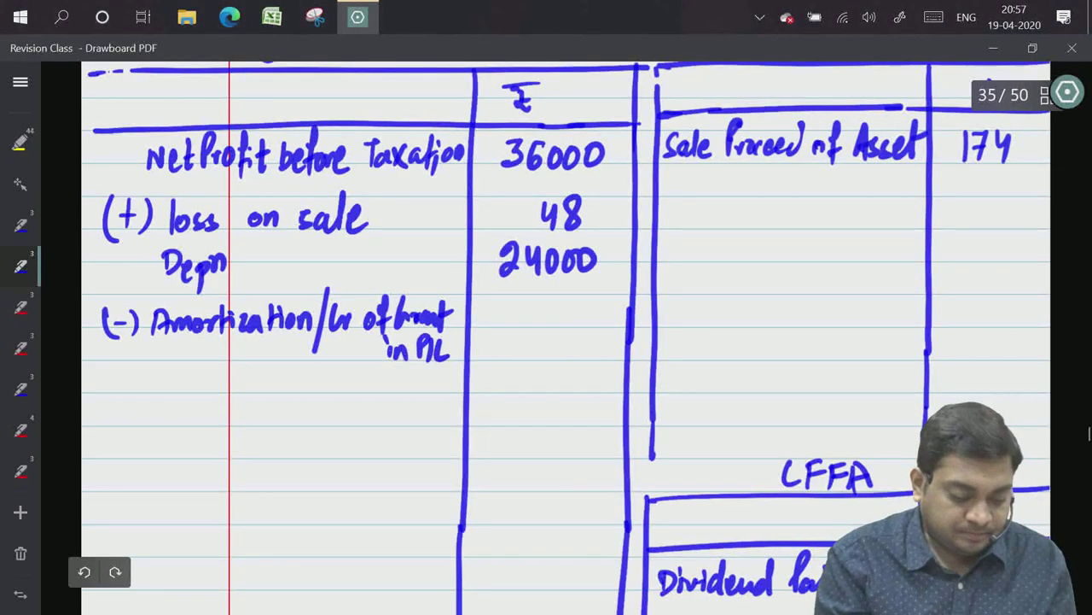
mouse_move(555, 299)
left_mouse_down()
mouse_move(555, 335)
mouse_move(563, 304)
left_mouse_up()
left_click_drag(573, 293, 576, 340)
left_click_drag(540, 287, 536, 343)
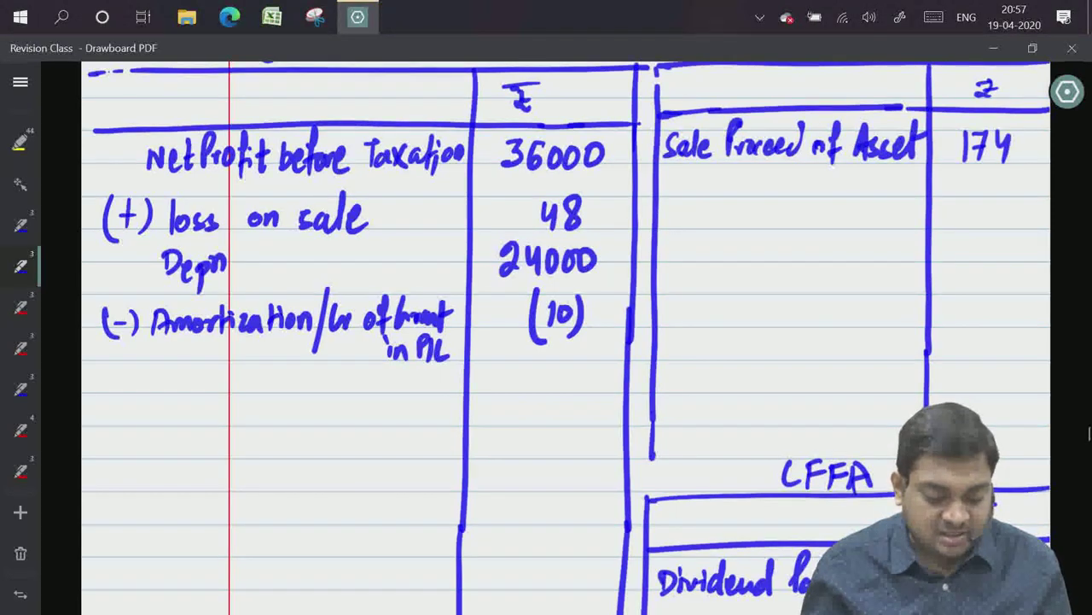
Add '(-) Profit on sale' (120) in CFOA and begin a second CFIA line
mouse_move(111, 362)
left_mouse_down()
mouse_move(109, 397)
mouse_move(126, 380)
left_mouse_up()
mouse_move(128, 363)
left_mouse_down()
mouse_move(130, 394)
mouse_move(150, 369)
mouse_move(178, 377)
left_mouse_up()
mouse_move(189, 350)
left_mouse_down()
mouse_move(185, 391)
mouse_move(200, 391)
left_mouse_up()
mouse_move(209, 355)
left_mouse_down()
mouse_move(206, 392)
mouse_move(253, 377)
left_mouse_up()
mouse_move(261, 391)
left_mouse_down()
mouse_move(271, 376)
mouse_move(301, 389)
left_mouse_up()
left_click_drag(331, 375, 335, 389)
left_click_drag(338, 383, 349, 388)
mouse_move(533, 361)
left_mouse_down()
mouse_move(534, 379)
mouse_move(559, 379)
left_mouse_up()
left_click_drag(560, 361, 554, 398)
left_click_drag(517, 347, 512, 393)
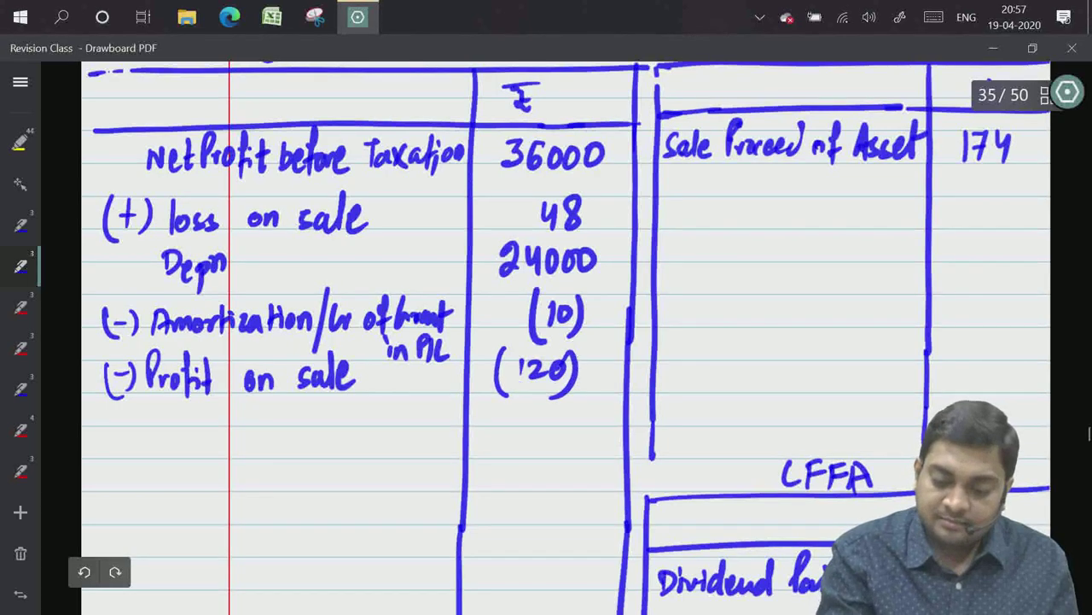
left_click_drag(669, 179, 678, 196)
left_click_drag(681, 186, 732, 198)
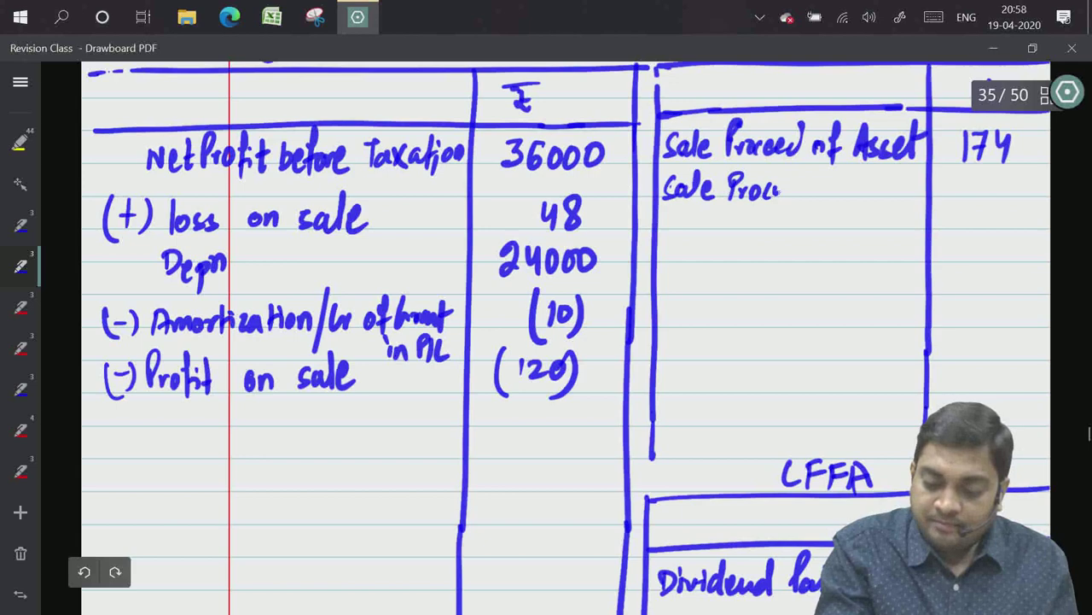
Write 'Sale Proceed of Invest' with 33438 on the new CFIA line
left_click_drag(836, 171, 824, 212)
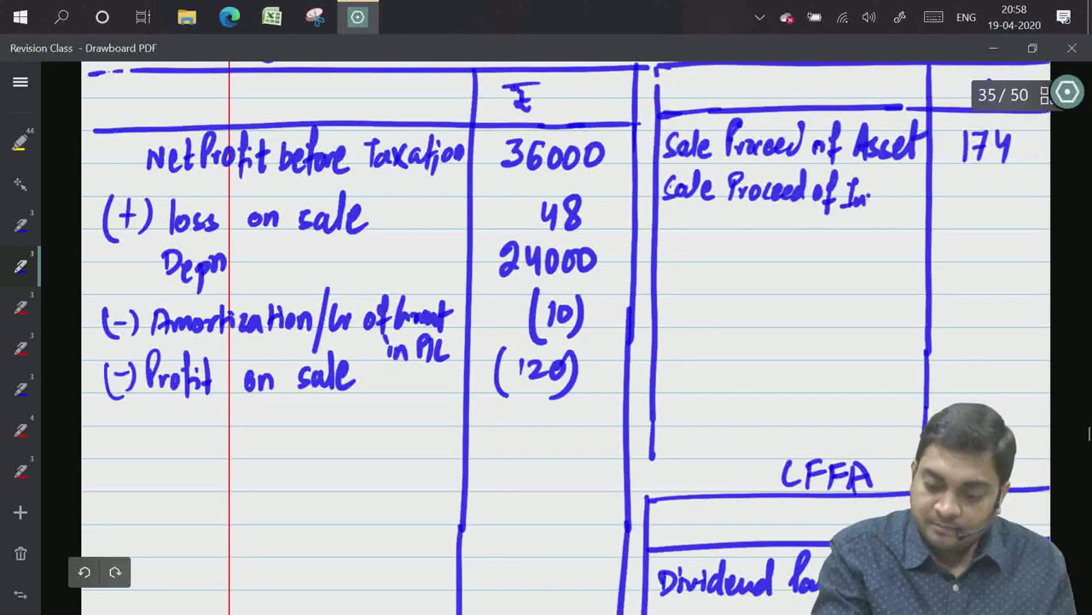
left_click_drag(895, 191, 889, 206)
left_click_drag(899, 181, 898, 208)
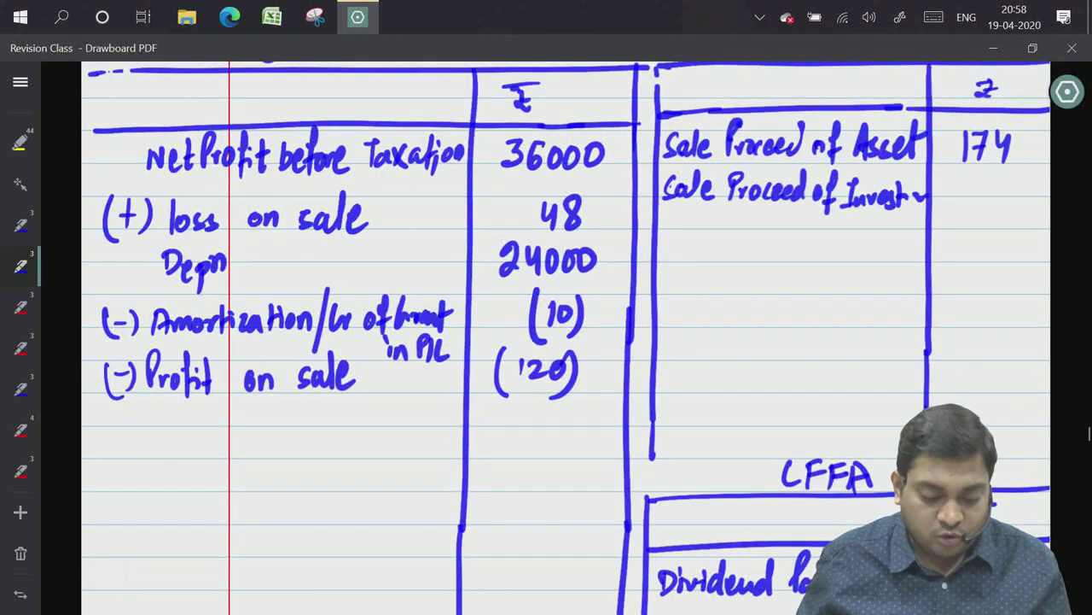
mouse_move(945, 189)
left_mouse_down()
mouse_move(947, 210)
mouse_move(1000, 212)
left_mouse_up()
mouse_move(1027, 182)
left_mouse_down()
mouse_move(1020, 210)
mouse_move(1029, 181)
left_mouse_up()
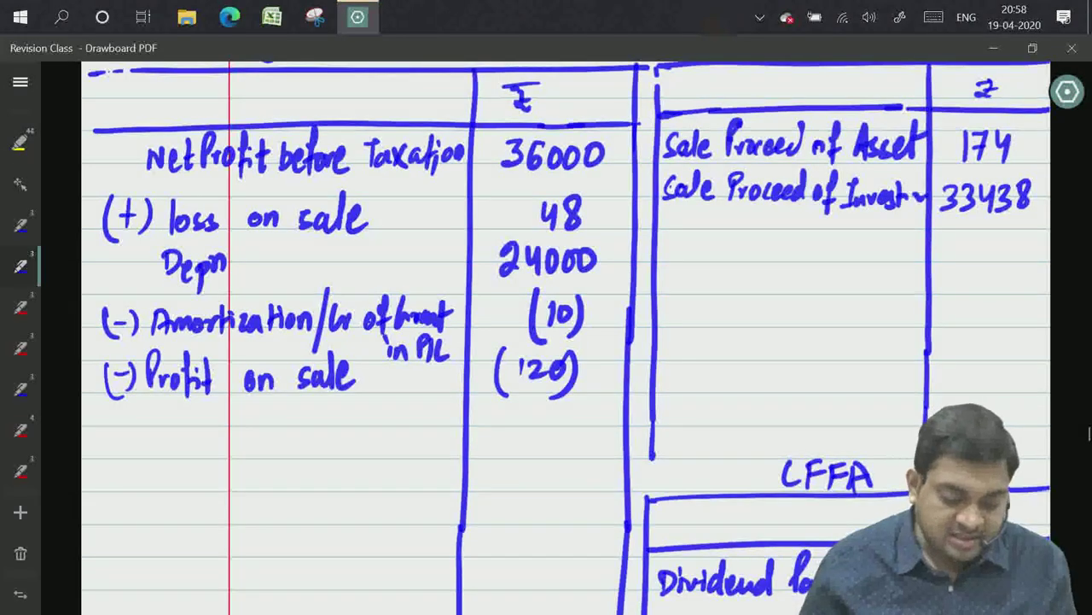
Add a '(-) Interest Income' deduction row to CFOA
left_click_drag(111, 408, 104, 439)
left_click_drag(116, 424, 124, 424)
mouse_move(129, 408)
left_mouse_down()
mouse_move(137, 439)
mouse_move(157, 414)
mouse_move(157, 432)
mouse_move(177, 432)
left_mouse_up()
left_click_drag(180, 404, 185, 433)
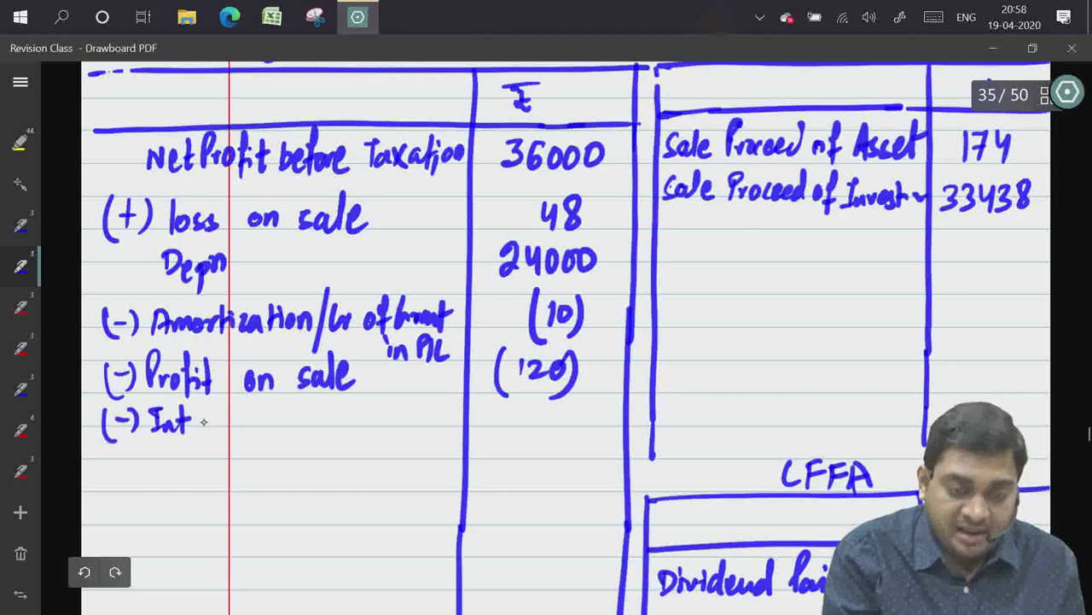
left_click_drag(234, 415, 223, 432)
left_click_drag(239, 404, 269, 430)
left_click_drag(278, 431, 338, 427)
left_click_drag(340, 430, 365, 429)
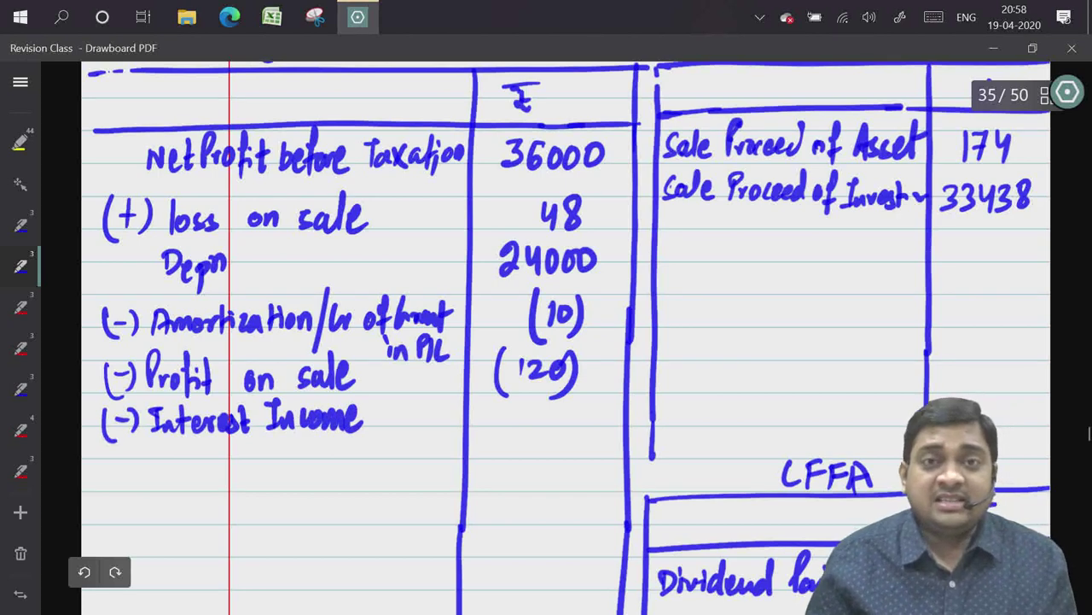
Write 'Interest Income' with 3000 on the next CFIA line
left_click_drag(669, 224, 681, 222)
mouse_move(675, 224)
left_mouse_down()
mouse_move(673, 242)
mouse_move(717, 242)
left_mouse_up()
left_click(732, 241)
left_click_drag(720, 232, 771, 248)
mouse_move(784, 215)
left_mouse_down()
mouse_move(784, 242)
mouse_move(818, 248)
mouse_move(807, 246)
left_mouse_up()
mouse_move(824, 232)
left_mouse_down()
mouse_move(869, 245)
mouse_move(893, 237)
left_mouse_up()
mouse_move(962, 225)
left_mouse_down()
mouse_move(966, 246)
mouse_move(980, 231)
left_mouse_up()
left_click_drag(1000, 225, 1007, 243)
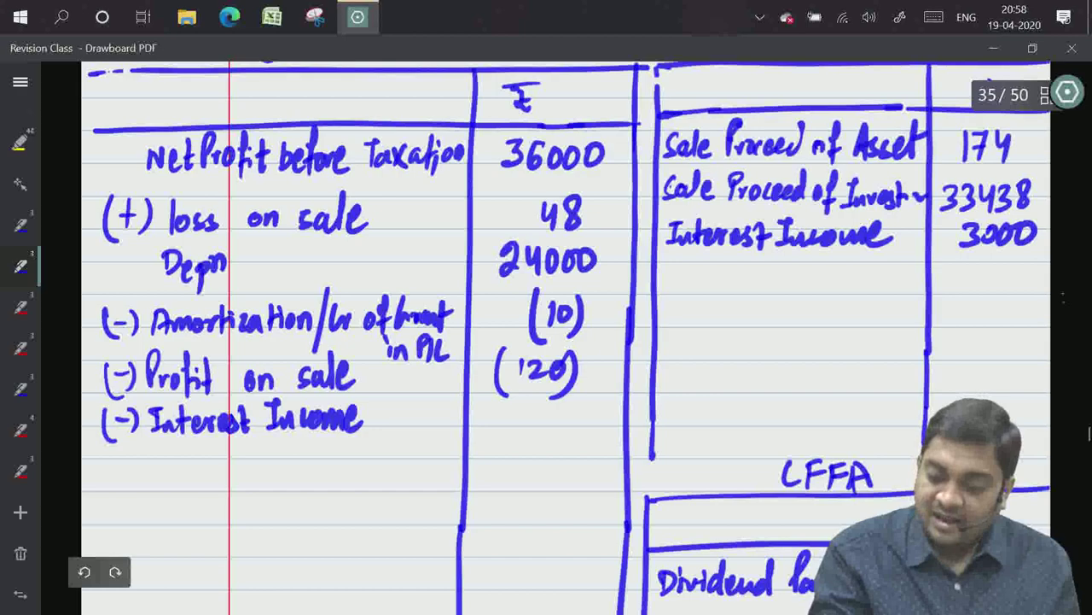
Write 'Using Indirect Method' in red after the CFOA heading
scroll(563, 341, "up", 3)
left_click_drag(380, 175, 383, 218)
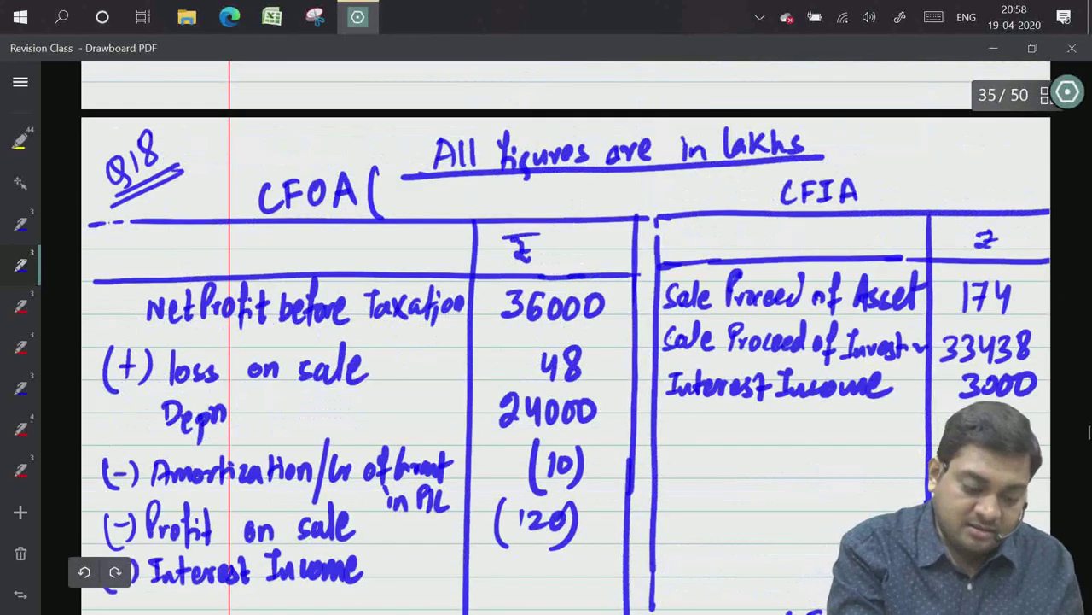
left_click(20, 429)
mouse_move(386, 190)
left_mouse_down()
mouse_move(401, 191)
mouse_move(403, 209)
mouse_move(439, 209)
mouse_move(439, 235)
left_mouse_up()
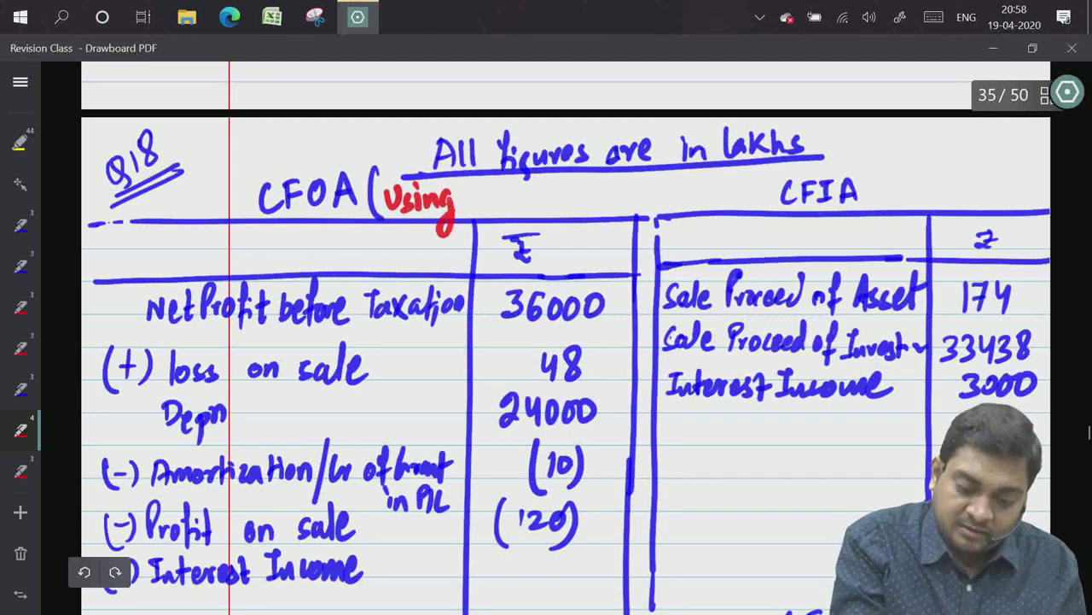
mouse_move(474, 189)
left_mouse_down()
mouse_move(471, 217)
mouse_move(510, 212)
left_mouse_up()
mouse_move(514, 183)
left_mouse_down()
mouse_move(515, 213)
mouse_move(555, 202)
mouse_move(543, 215)
left_mouse_up()
mouse_move(569, 181)
left_mouse_down()
mouse_move(567, 220)
mouse_move(604, 182)
mouse_move(613, 213)
left_mouse_up()
mouse_move(616, 201)
left_mouse_down()
mouse_move(625, 208)
mouse_move(634, 196)
left_mouse_up()
mouse_move(630, 183)
left_mouse_down()
mouse_move(632, 217)
mouse_move(662, 223)
left_mouse_up()
Label the CFIA and CFFA headings '(Direct)' in red
mouse_move(903, 157)
left_mouse_down()
mouse_move(896, 204)
mouse_move(934, 200)
mouse_move(958, 181)
left_mouse_up()
left_click(932, 167)
mouse_move(956, 191)
left_mouse_down()
mouse_move(978, 188)
mouse_move(973, 199)
left_mouse_up()
left_click_drag(992, 167, 990, 200)
mouse_move(983, 181)
left_mouse_down()
mouse_move(1000, 179)
mouse_move(1006, 203)
left_mouse_up()
scroll(563, 341, "down", 5)
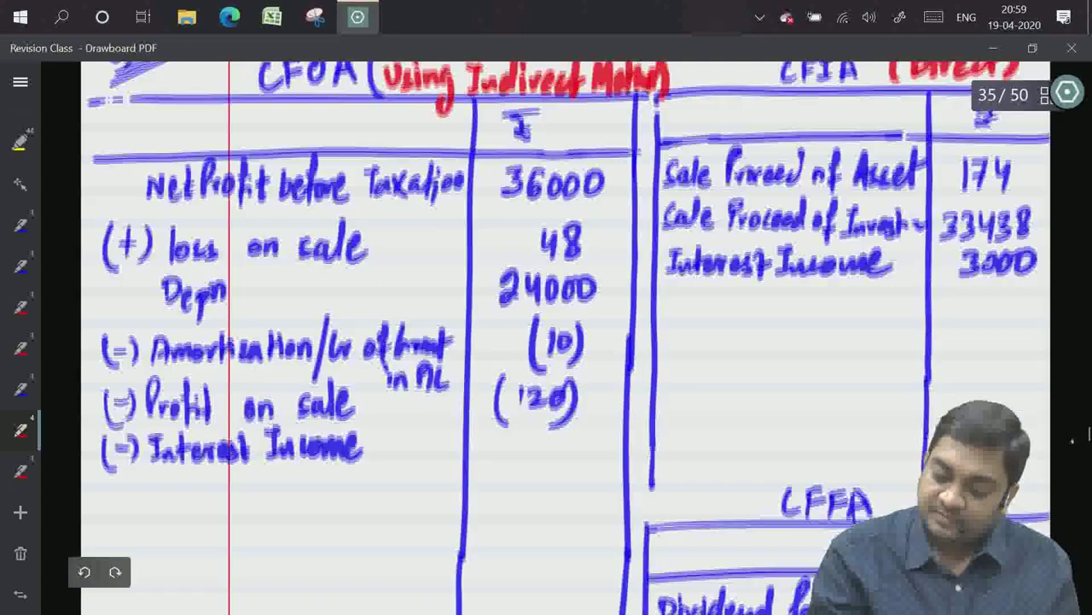
left_click_drag(903, 434, 898, 474)
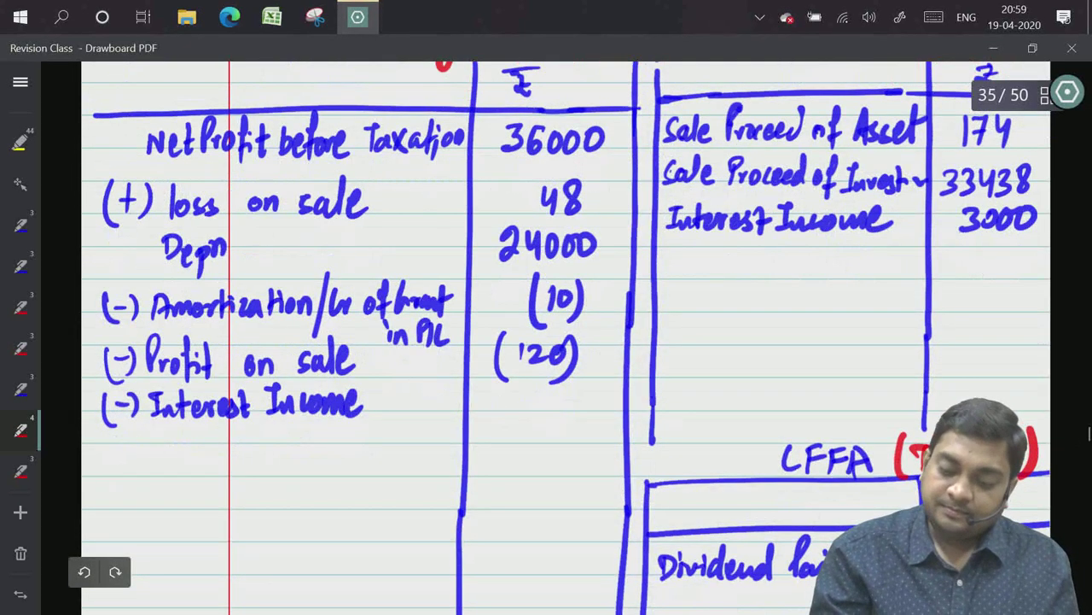
scroll(563, 342, "up", 5)
scroll(563, 342, "down", 3)
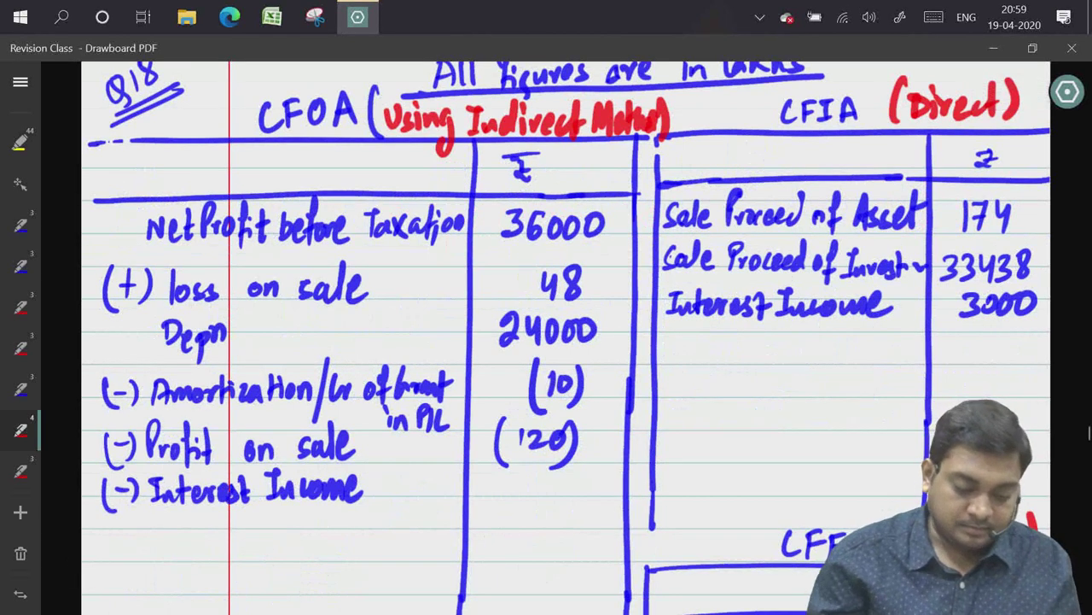
Write (3000) in blue beside CFOA's (-) Interest Income
left_click(21, 266)
mouse_move(503, 483)
left_mouse_down()
mouse_move(502, 506)
mouse_move(546, 483)
left_mouse_up()
left_click_drag(563, 480, 572, 512)
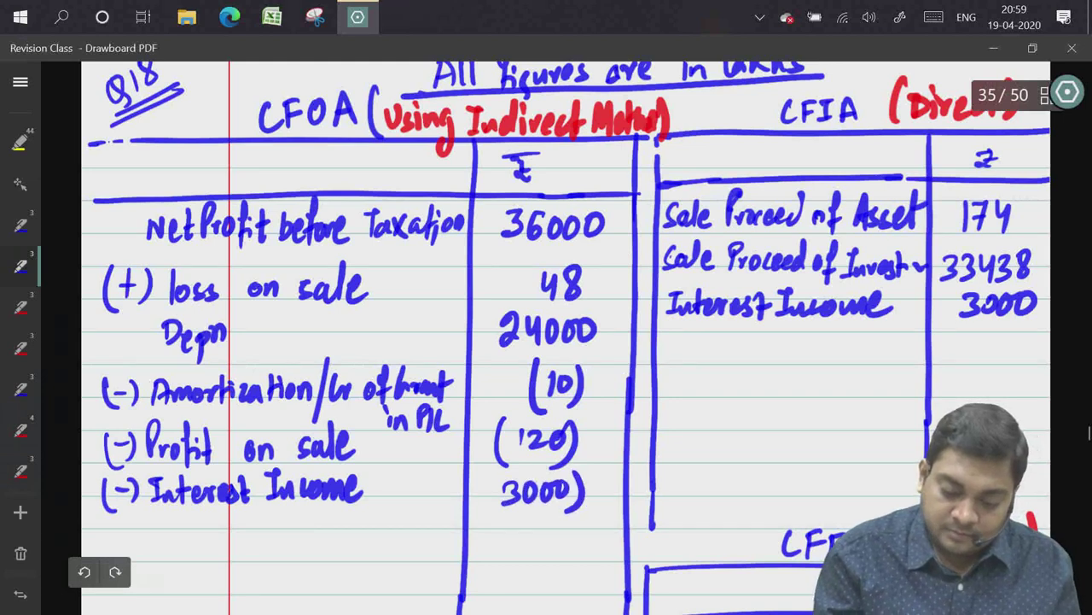
left_click_drag(502, 469, 500, 514)
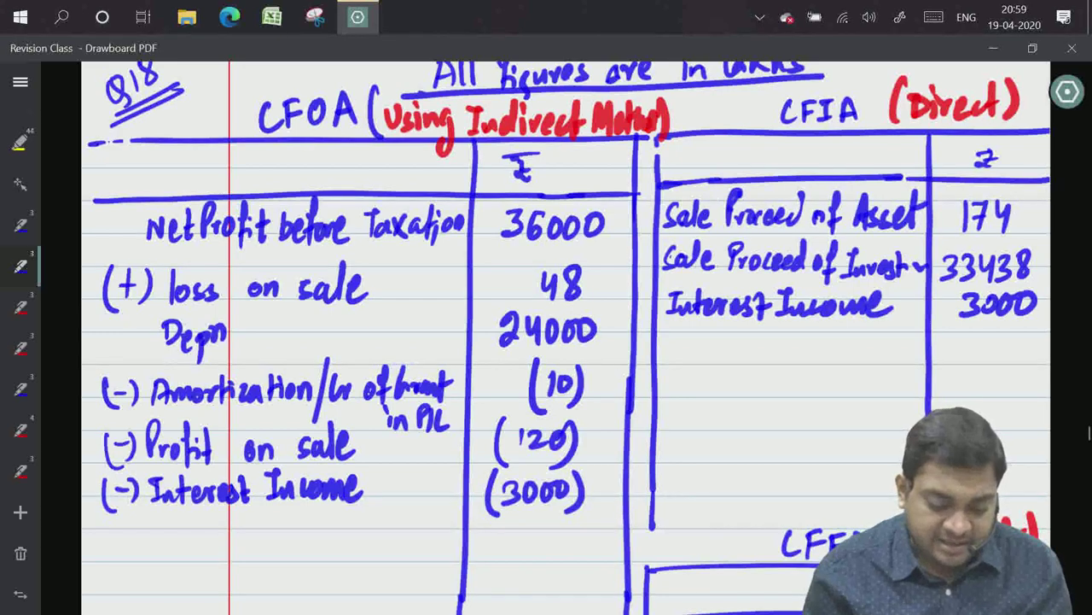
Write (+) to start a row below Interest Income and mark Depn as an addition
scroll(775, 427, "down", 2)
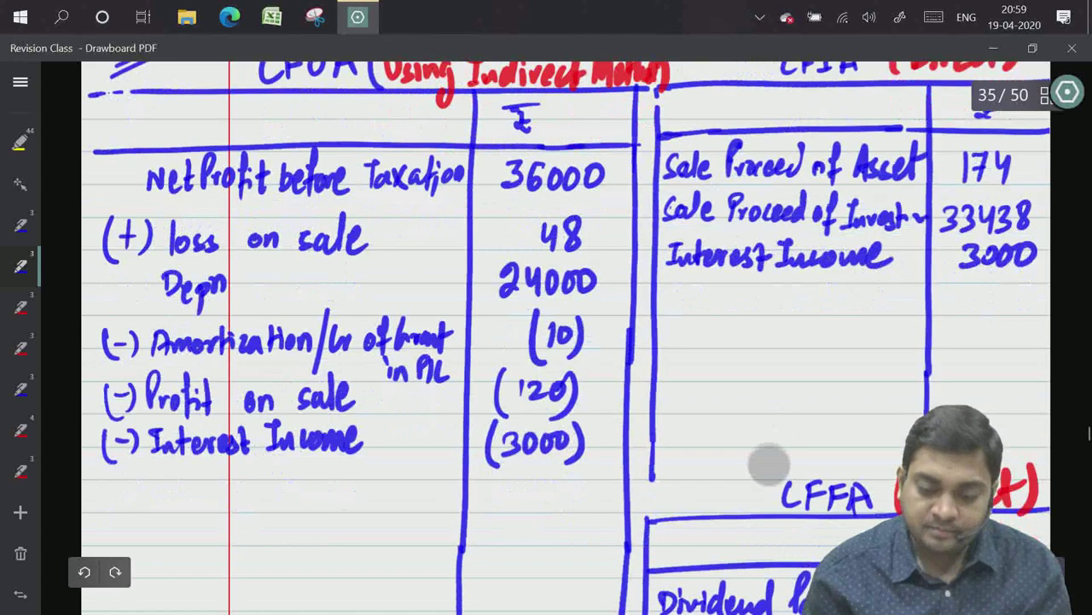
scroll(771, 464, "down", 1)
left_click_drag(104, 456, 120, 457)
left_click_drag(98, 442, 95, 469)
left_click_drag(125, 442, 129, 470)
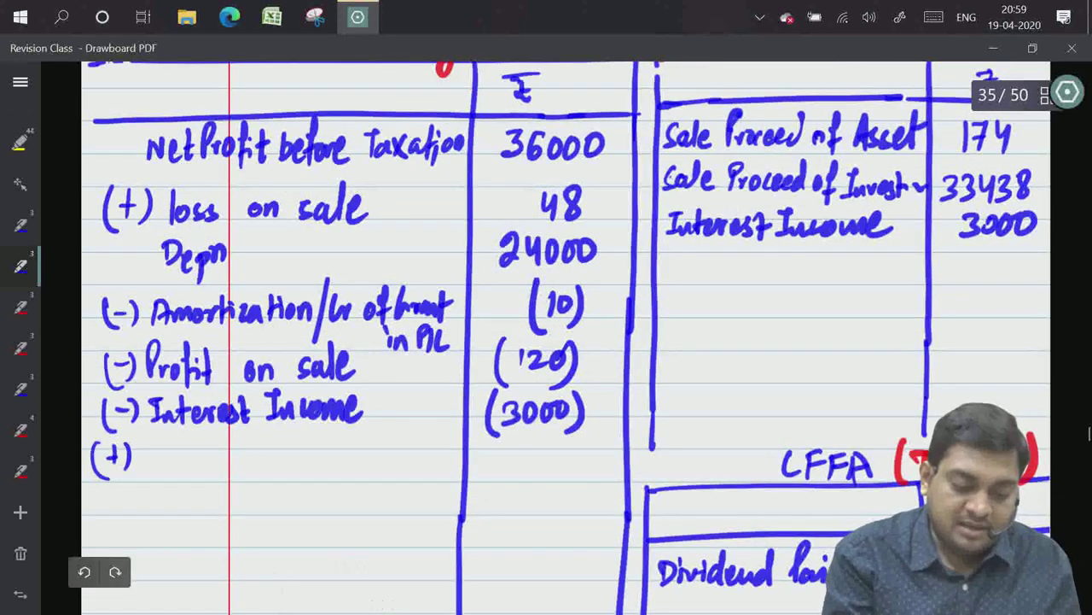
scroll(564, 341, "up", 1)
left_click_drag(120, 275, 120, 296)
left_click_drag(113, 287, 133, 301)
left_click_drag(107, 271, 103, 305)
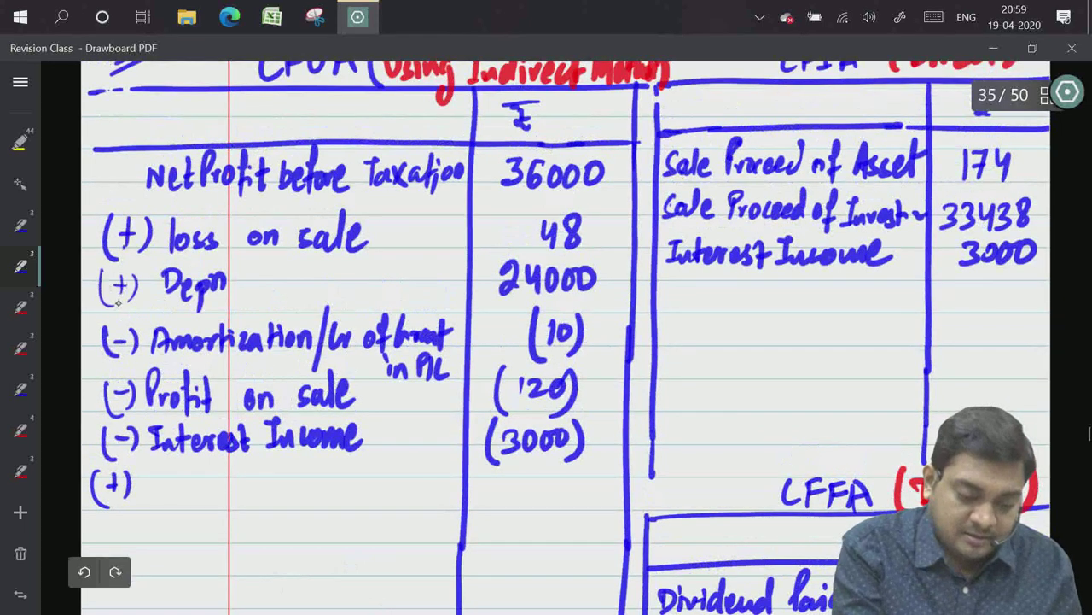
Complete the addition row as 'Interest Expense' with 12000
mouse_move(145, 468)
left_mouse_down()
mouse_move(166, 467)
mouse_move(154, 492)
mouse_move(181, 475)
mouse_move(185, 495)
left_mouse_up()
left_click_drag(179, 476, 251, 495)
left_click_drag(244, 476, 286, 494)
mouse_move(279, 466)
left_mouse_down()
mouse_move(298, 464)
mouse_move(318, 497)
left_mouse_up()
mouse_move(316, 474)
left_mouse_down()
mouse_move(300, 498)
mouse_move(369, 488)
left_mouse_up()
mouse_move(374, 474)
left_mouse_down()
mouse_move(365, 490)
mouse_move(389, 478)
left_mouse_up()
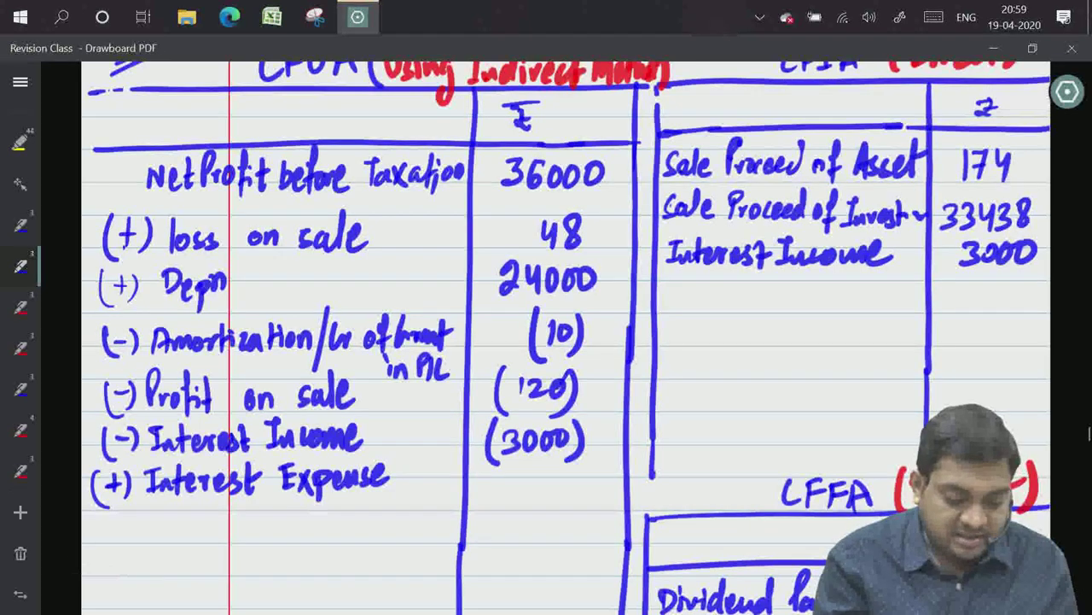
left_click_drag(492, 476, 490, 495)
mouse_move(502, 478)
left_mouse_down()
mouse_move(517, 496)
mouse_move(529, 476)
mouse_move(548, 476)
left_mouse_up()
left_click_drag(571, 471, 557, 495)
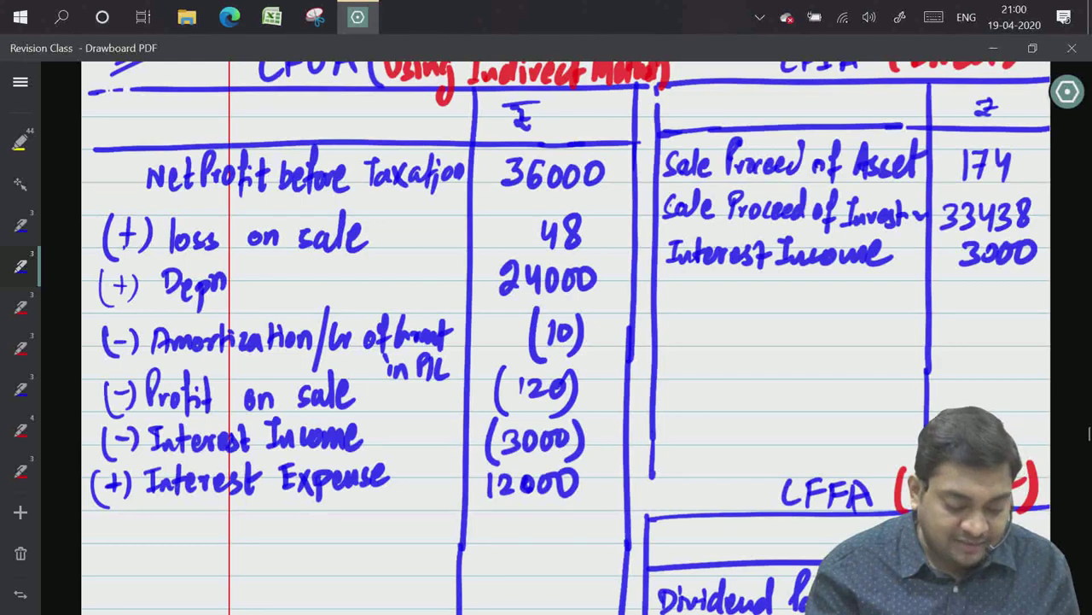
Write 'Interest Paid (13042)' under Dividend Paid in CFFA
scroll(564, 341, "down", 3)
scroll(563, 341, "down", 2)
mouse_move(662, 353)
left_mouse_down()
mouse_move(662, 376)
mouse_move(679, 375)
left_mouse_up()
mouse_move(683, 352)
left_mouse_down()
mouse_move(685, 376)
mouse_move(748, 359)
mouse_move(801, 377)
left_mouse_up()
left_click_drag(805, 359, 815, 375)
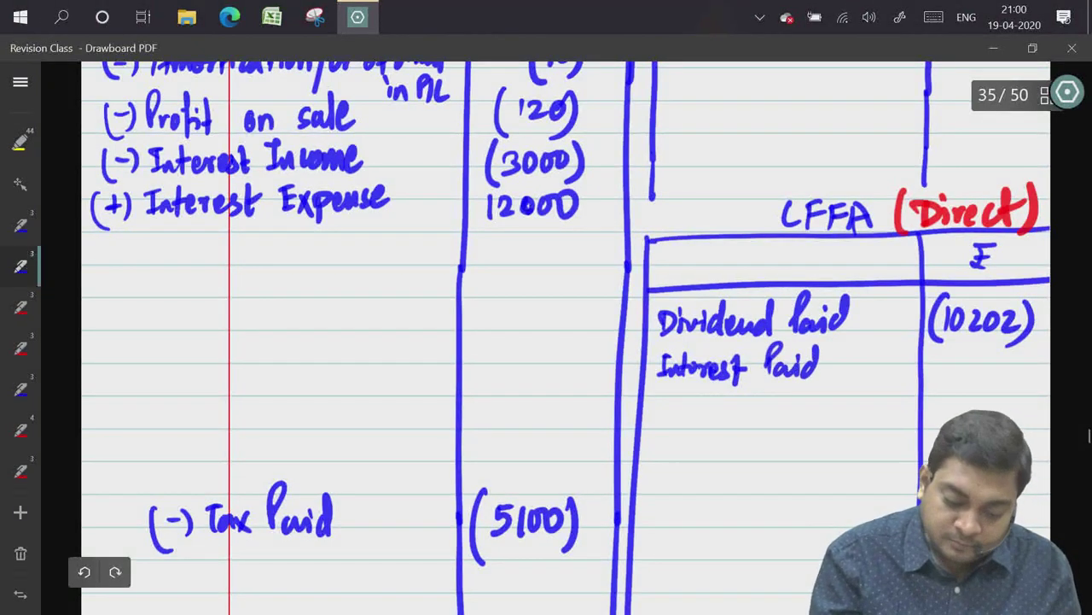
mouse_move(956, 357)
left_mouse_down()
mouse_move(961, 378)
mouse_move(979, 359)
mouse_move(1017, 375)
left_mouse_up()
left_click_drag(1021, 352, 1012, 386)
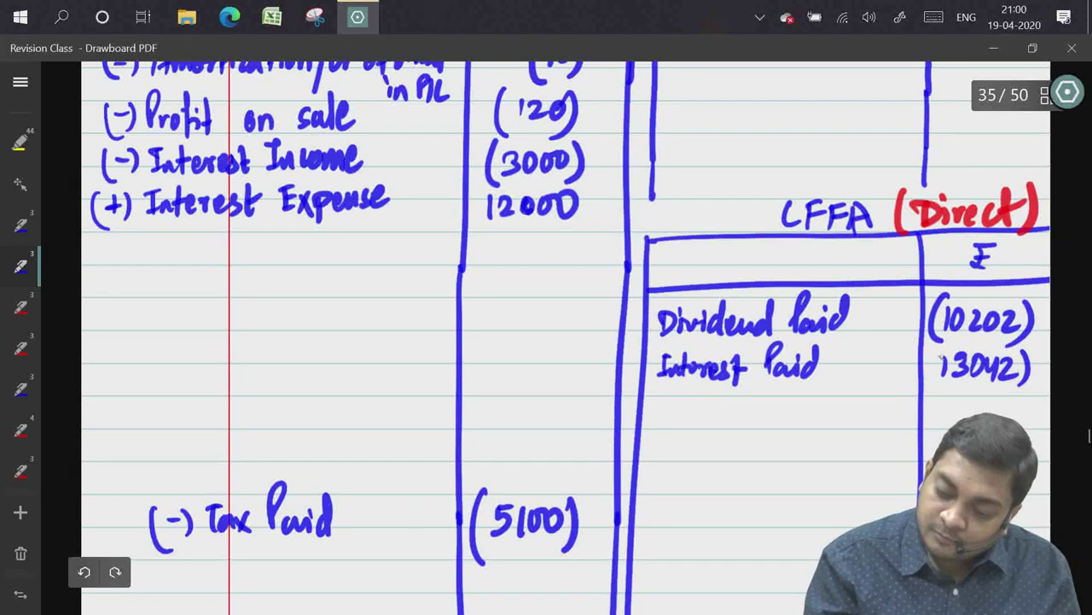
left_click_drag(944, 348, 941, 384)
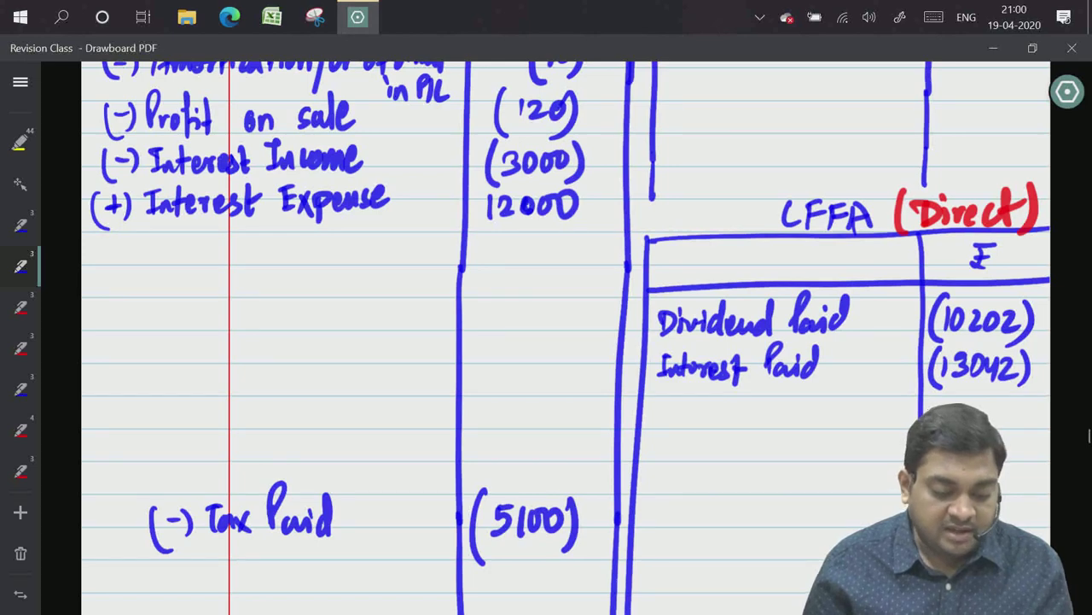
Add a '(-) ↑ in WC (67290)' row above Tax Paid in CFOA
left_click_drag(110, 440, 121, 440)
mouse_move(125, 427)
left_mouse_down()
mouse_move(127, 450)
mouse_move(105, 462)
mouse_move(168, 436)
left_mouse_up()
mouse_move(176, 427)
left_mouse_down()
mouse_move(176, 444)
mouse_move(266, 443)
left_mouse_up()
left_click_drag(296, 421, 273, 441)
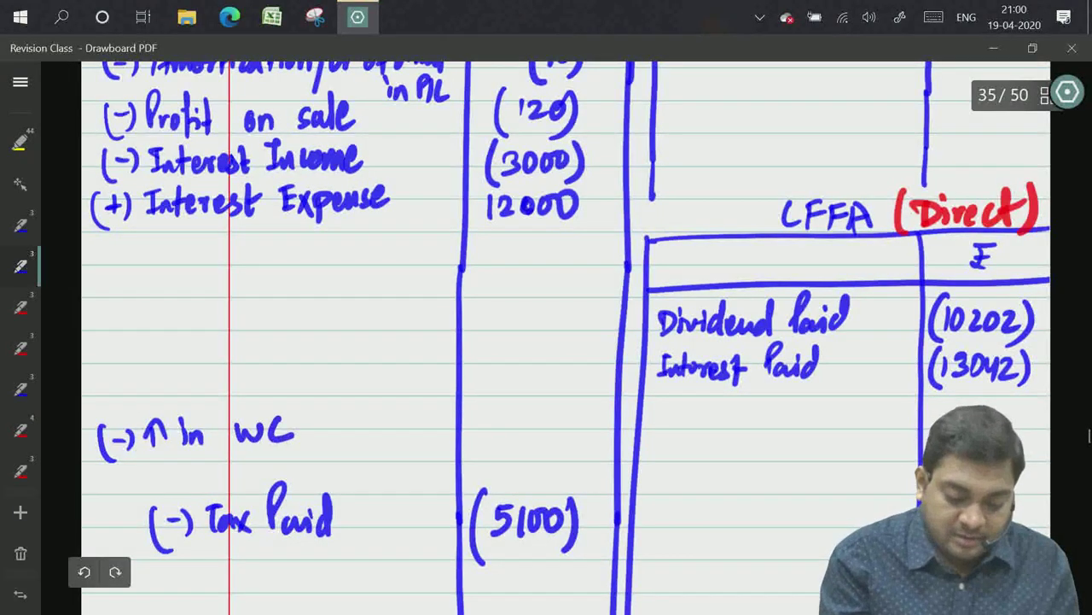
mouse_move(485, 404)
left_mouse_down()
mouse_move(479, 420)
mouse_move(543, 437)
mouse_move(549, 409)
mouse_move(565, 412)
left_mouse_up()
left_click_drag(483, 395, 479, 452)
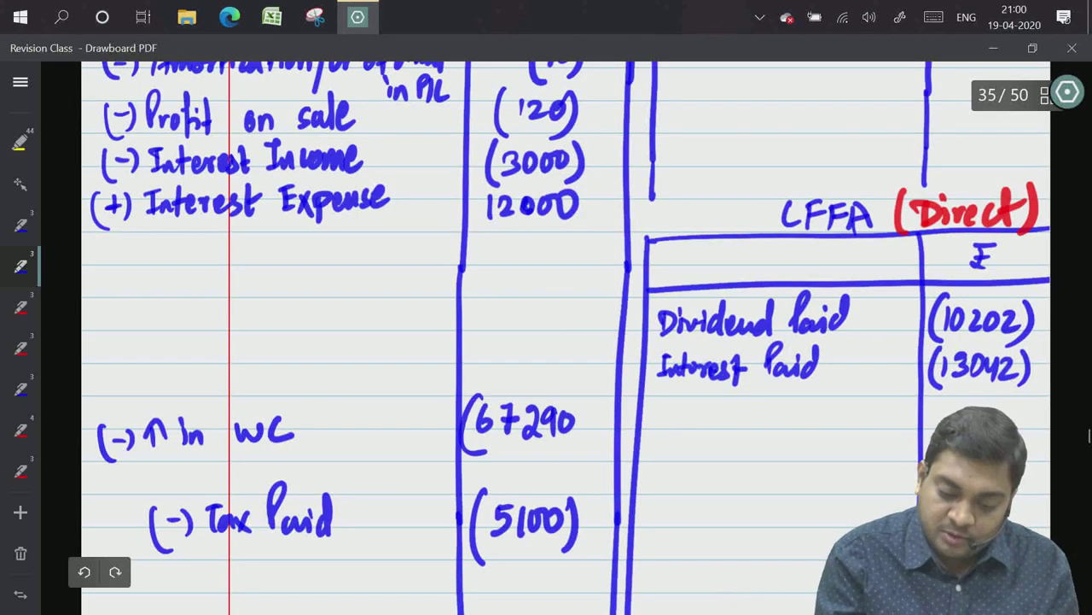
left_click_drag(571, 395, 574, 448)
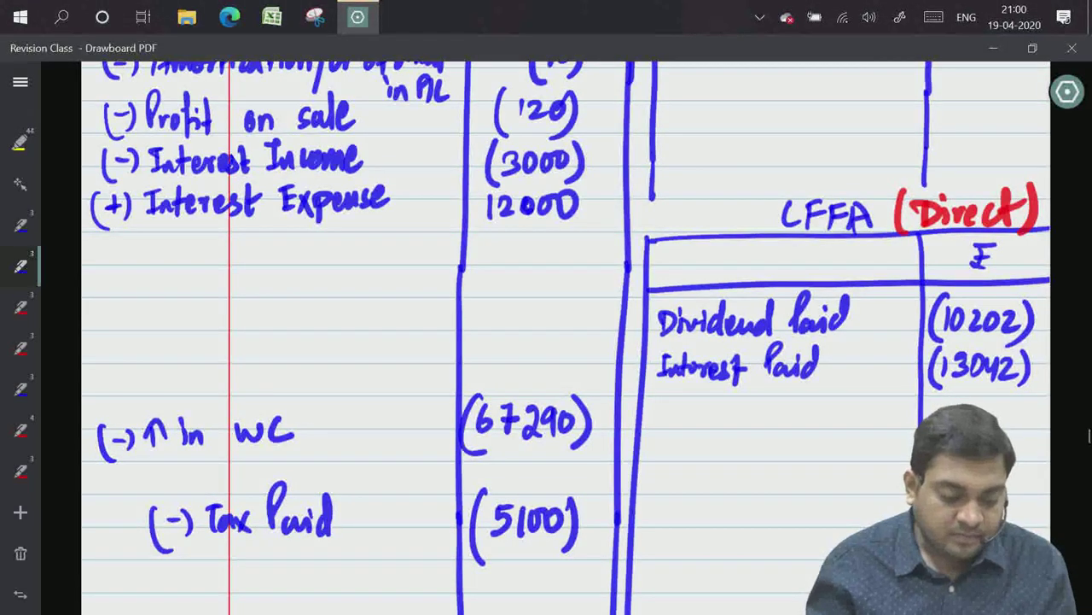
Write 'Purchase of FA (22092)' under Interest Income in CFIA
scroll(563, 341, "up", 1)
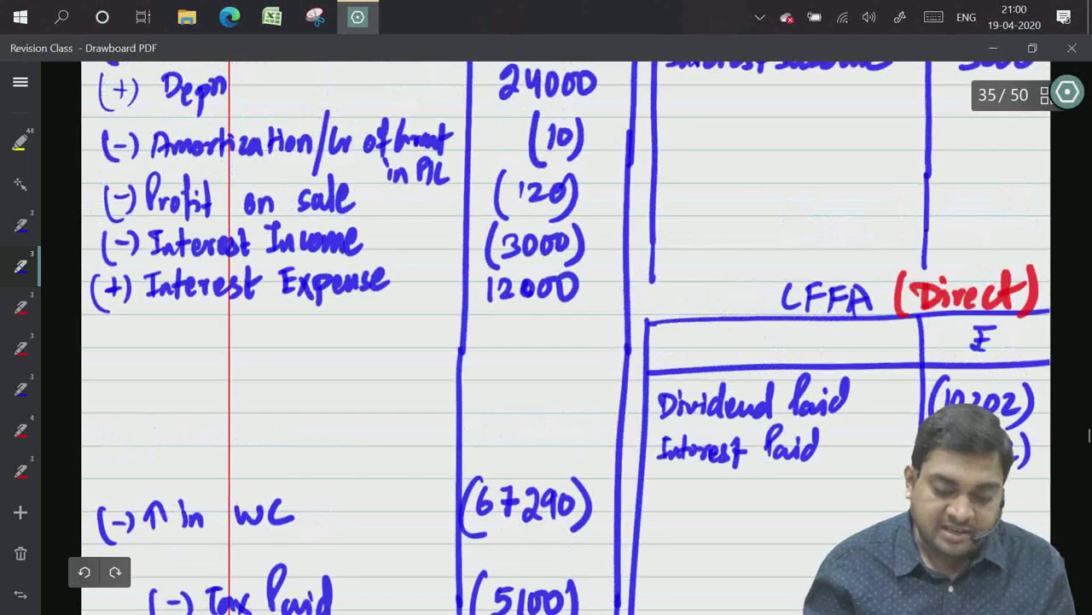
scroll(563, 341, "up", 1)
scroll(563, 341, "up", 1)
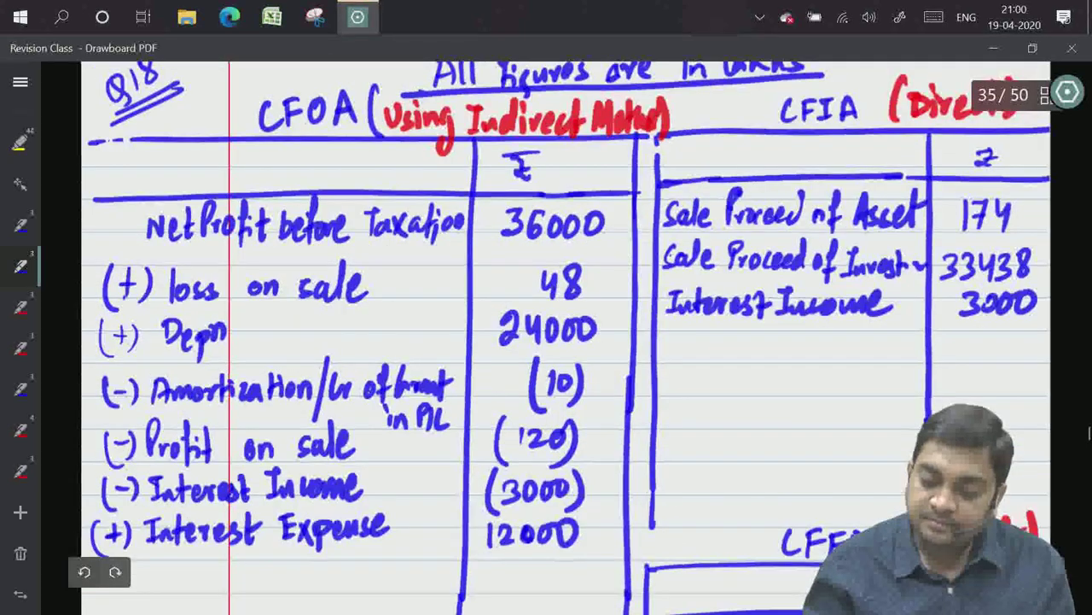
scroll(563, 341, "up", 1)
mouse_move(675, 270)
left_mouse_down()
mouse_move(676, 299)
mouse_move(690, 287)
left_mouse_up()
mouse_move(683, 285)
left_mouse_down()
mouse_move(699, 298)
mouse_move(813, 299)
left_mouse_up()
mouse_move(840, 265)
left_mouse_down()
mouse_move(828, 309)
mouse_move(852, 304)
left_mouse_up()
mouse_move(852, 280)
left_mouse_down()
mouse_move(882, 270)
mouse_move(892, 300)
left_mouse_up()
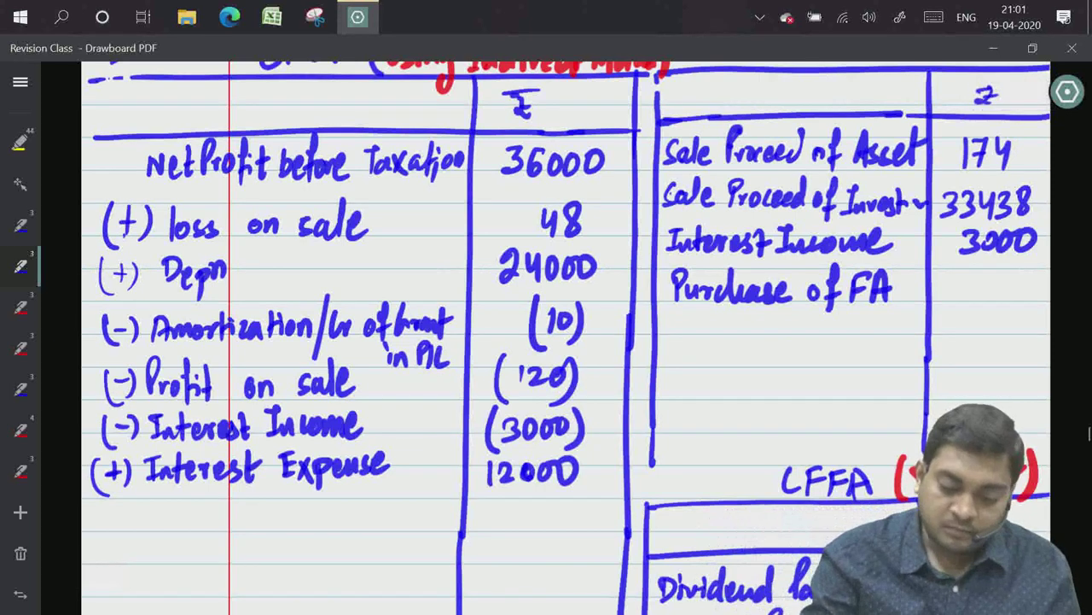
mouse_move(940, 287)
left_mouse_down()
mouse_move(958, 306)
mouse_move(980, 305)
left_mouse_up()
mouse_move(992, 285)
left_mouse_down()
mouse_move(1010, 308)
mouse_move(1036, 308)
mouse_move(1035, 319)
left_mouse_up()
left_click(1039, 275)
left_click_drag(949, 263, 946, 323)
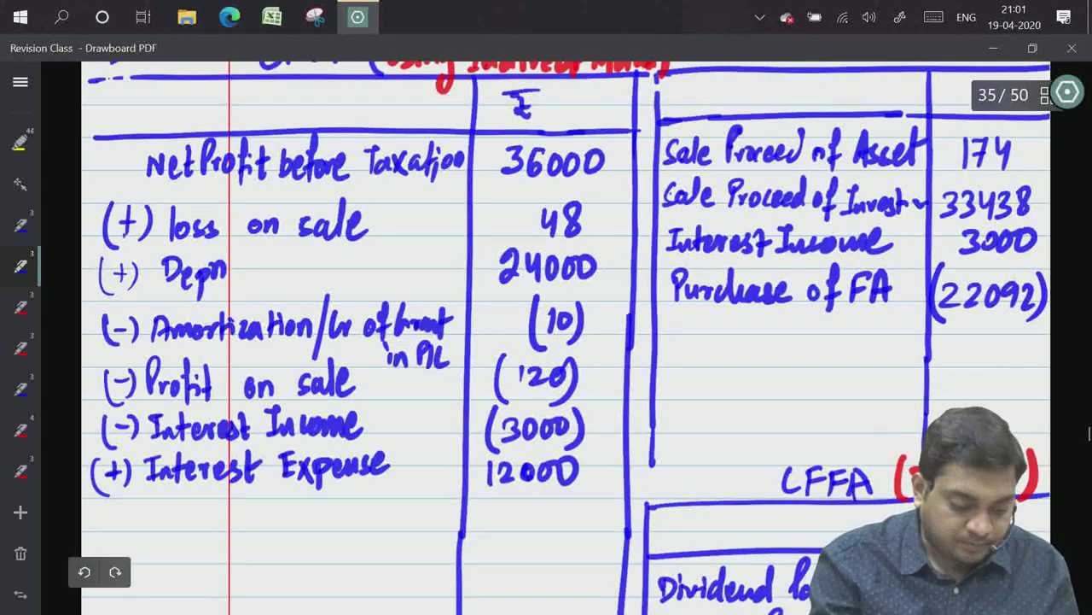
Write 'Exp on Const work (41688)' below Purchase of FA
mouse_move(679, 314)
left_mouse_down()
mouse_move(693, 338)
mouse_move(710, 340)
left_mouse_up()
mouse_move(717, 331)
left_mouse_down()
mouse_move(719, 349)
mouse_move(746, 328)
mouse_move(776, 343)
left_mouse_up()
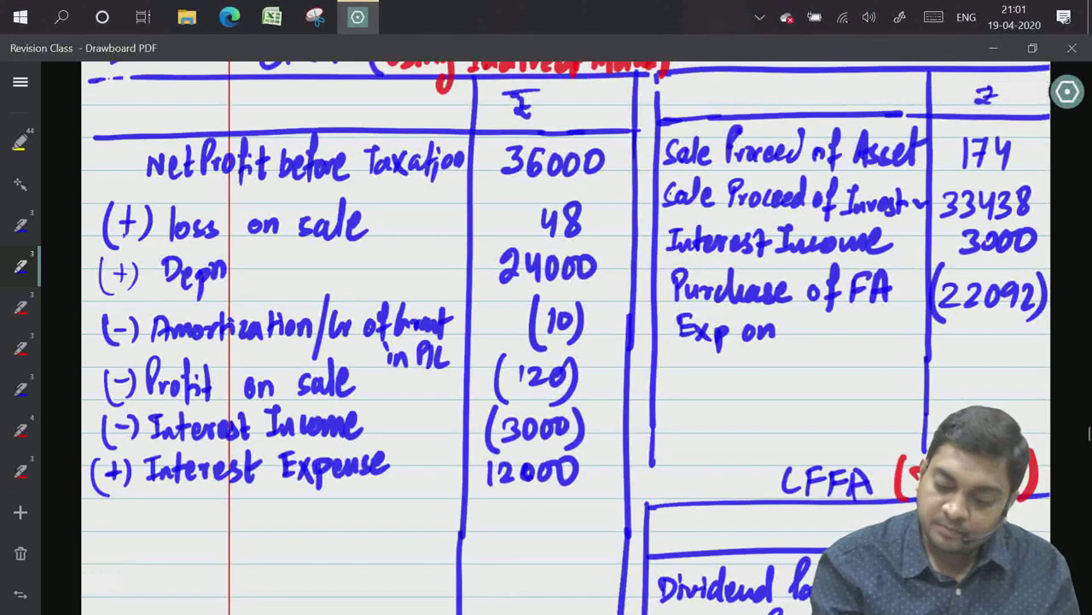
left_click_drag(804, 321, 797, 334)
mouse_move(865, 330)
left_mouse_down()
mouse_move(922, 333)
mouse_move(939, 350)
left_mouse_up()
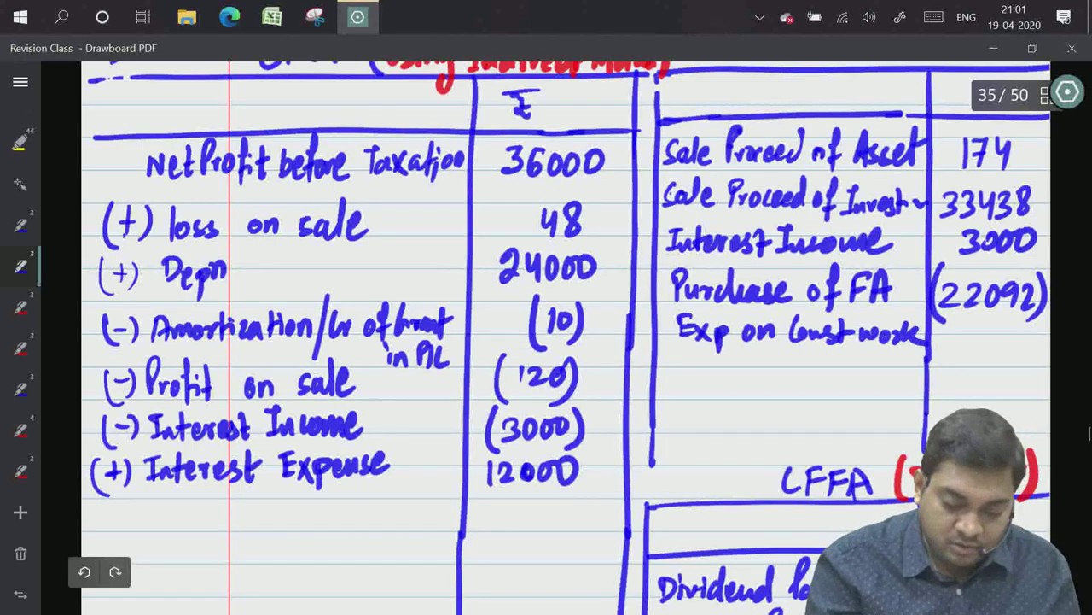
mouse_move(951, 330)
left_mouse_down()
mouse_move(962, 358)
mouse_move(973, 353)
left_mouse_up()
mouse_move(990, 336)
left_mouse_down()
mouse_move(1009, 331)
mouse_move(979, 350)
mouse_move(1029, 332)
mouse_move(1028, 368)
left_mouse_up()
left_click_drag(944, 321, 934, 367)
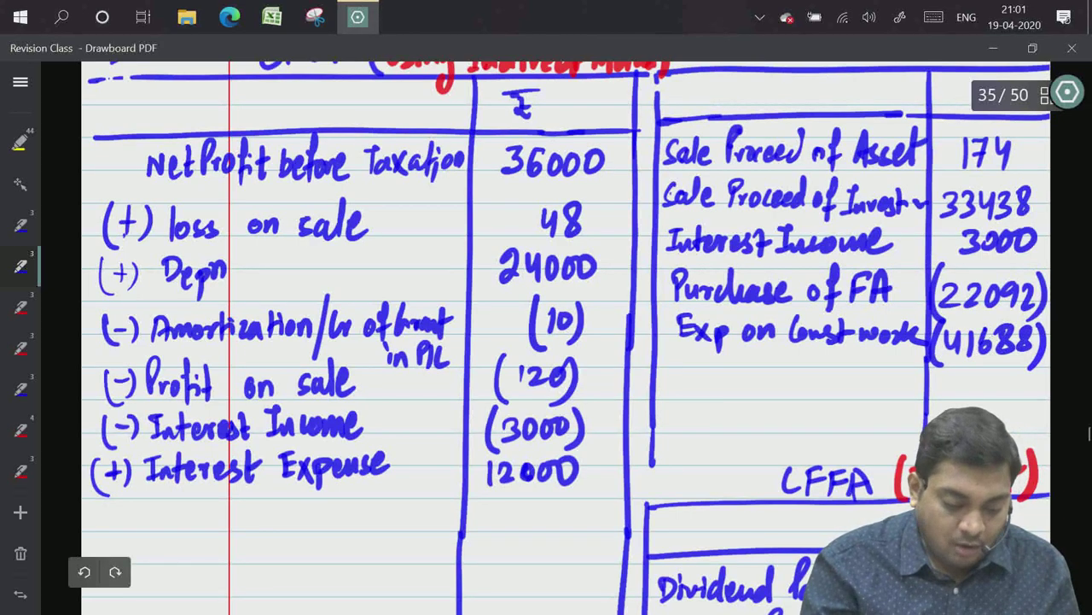
Write 'Grant Recd' with 18 under Interest Paid in CFFA
scroll(564, 342, "down", 5)
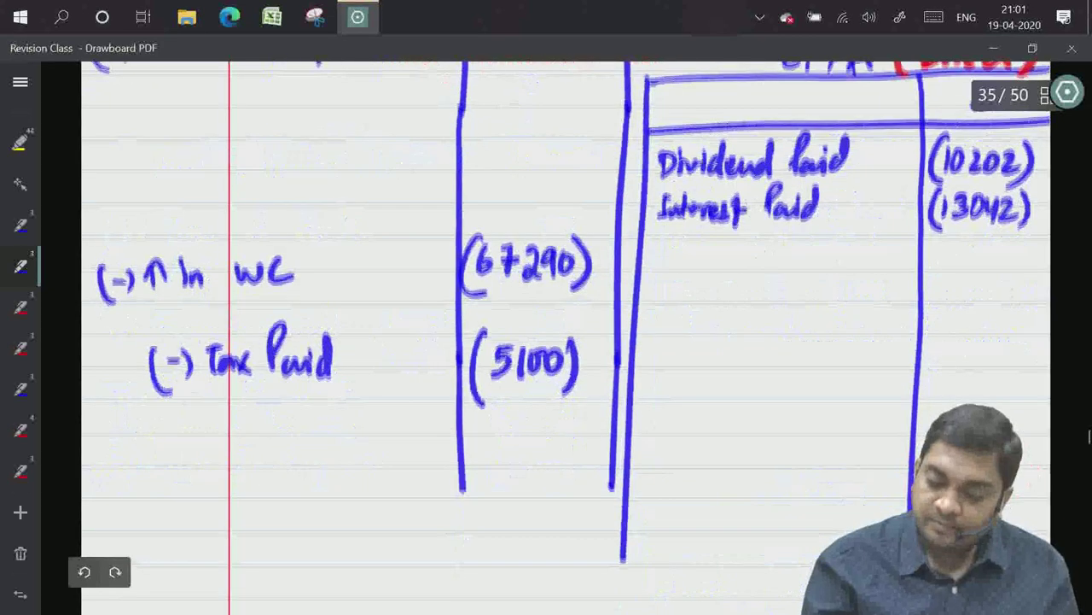
mouse_move(666, 268)
left_mouse_down()
mouse_move(661, 295)
mouse_move(722, 282)
mouse_move(723, 298)
left_mouse_up()
mouse_move(742, 277)
left_mouse_down()
mouse_move(741, 297)
mouse_move(790, 284)
mouse_move(794, 301)
left_mouse_up()
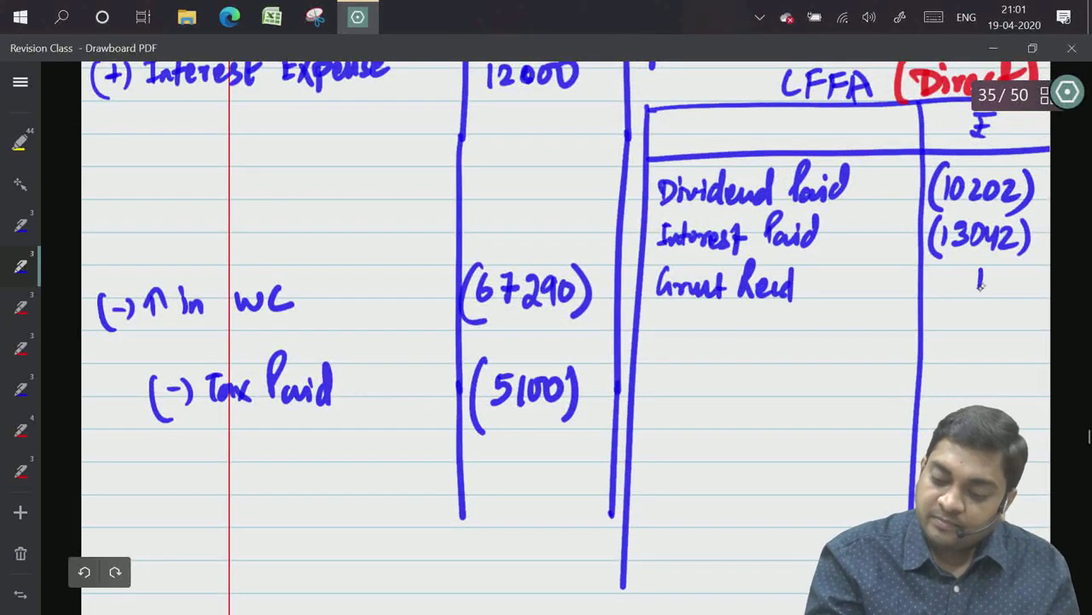
left_click_drag(999, 267, 997, 268)
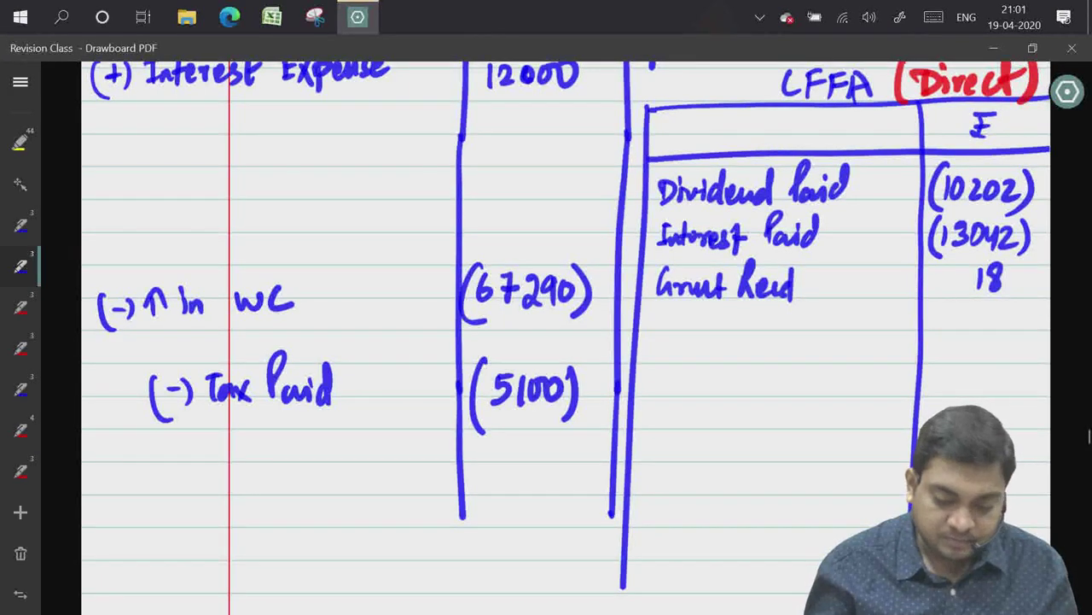
Write 'Long term Borrowings' with 55866 below Grant Recd
mouse_move(657, 324)
left_mouse_down()
mouse_move(651, 341)
mouse_move(705, 343)
mouse_move(693, 371)
left_mouse_up()
mouse_move(718, 317)
left_mouse_down()
mouse_move(722, 342)
mouse_move(780, 341)
mouse_move(813, 316)
mouse_move(805, 340)
left_mouse_up()
mouse_move(818, 327)
left_mouse_down()
mouse_move(866, 340)
mouse_move(886, 327)
mouse_move(900, 367)
left_mouse_up()
left_click_drag(910, 324, 924, 341)
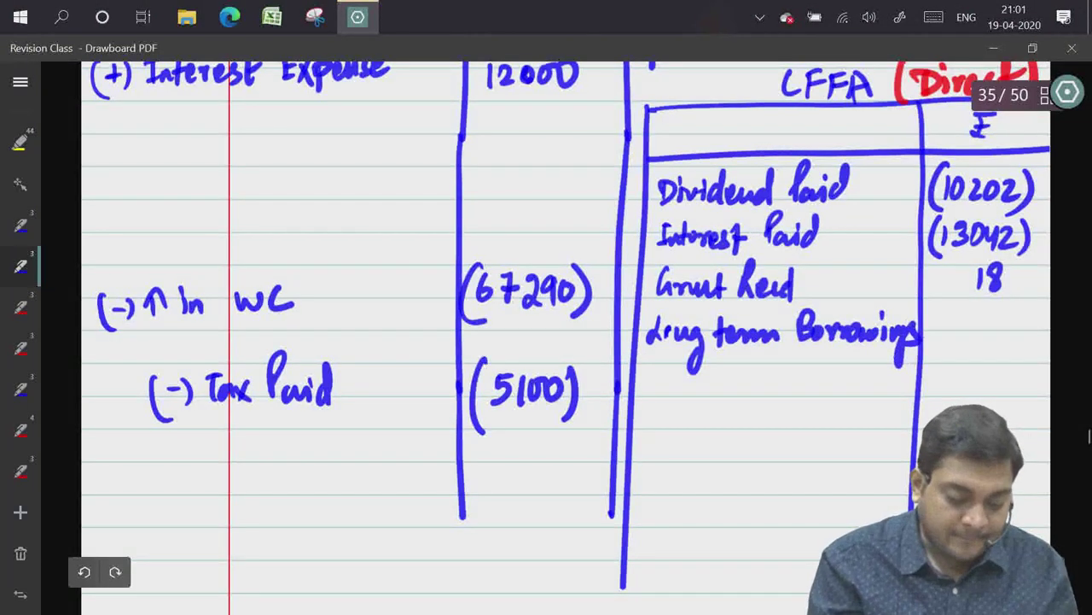
mouse_move(951, 314)
left_mouse_down()
mouse_move(934, 337)
mouse_move(956, 340)
mouse_move(983, 318)
mouse_move(1015, 333)
left_mouse_up()
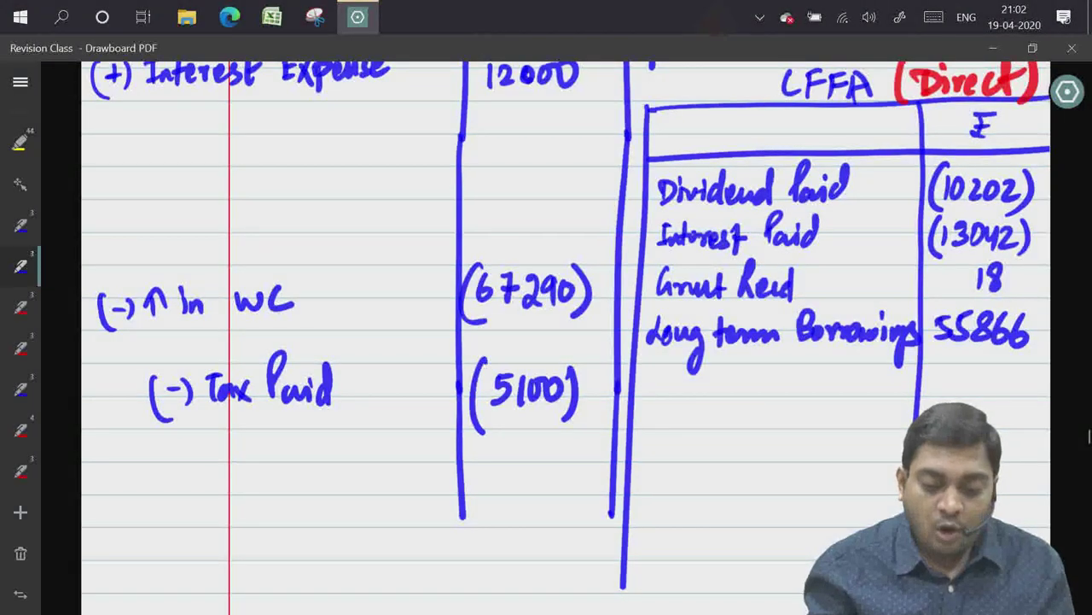
scroll(564, 341, "up", 10)
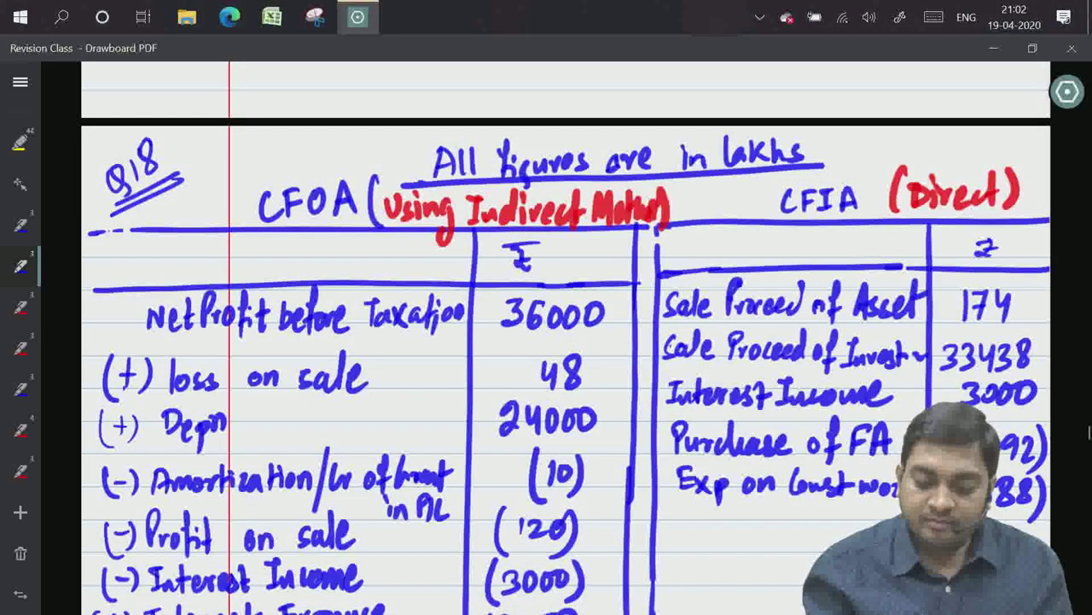
Draw a red underline beneath 'before Taxation' on the Net Profit line, then return to blue
scroll(563, 341, "down", 3)
left_click(20, 349)
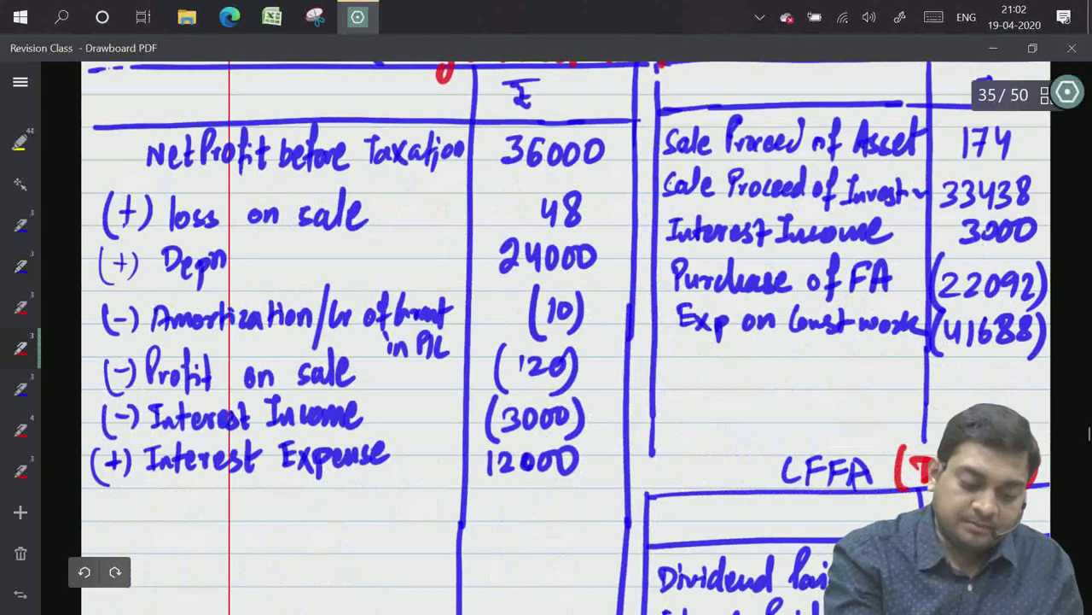
left_click_drag(279, 181, 473, 180)
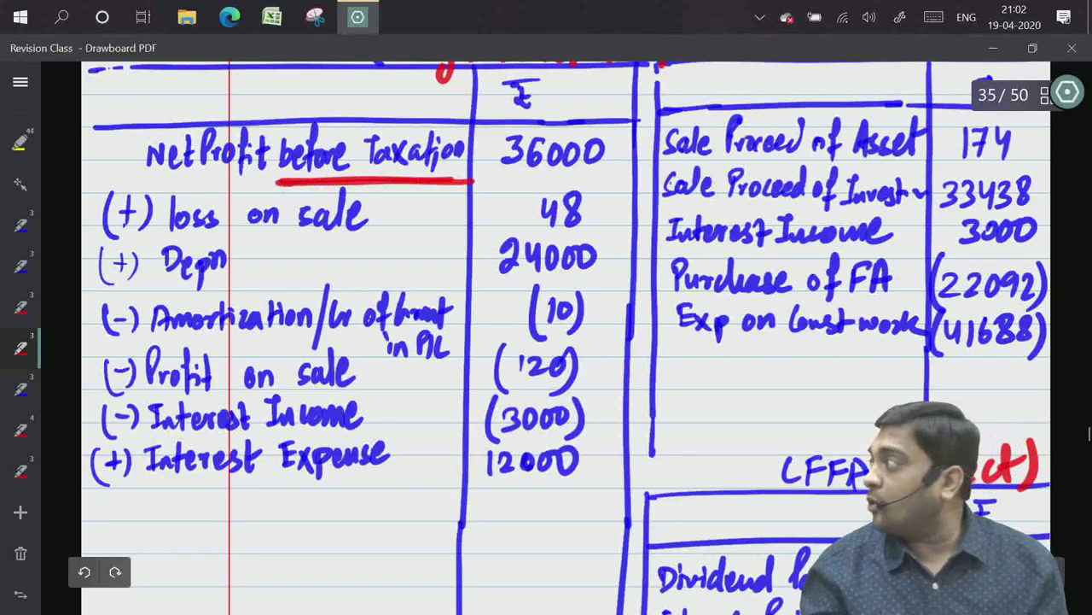
scroll(564, 341, "down", 7)
scroll(563, 341, "down", 1)
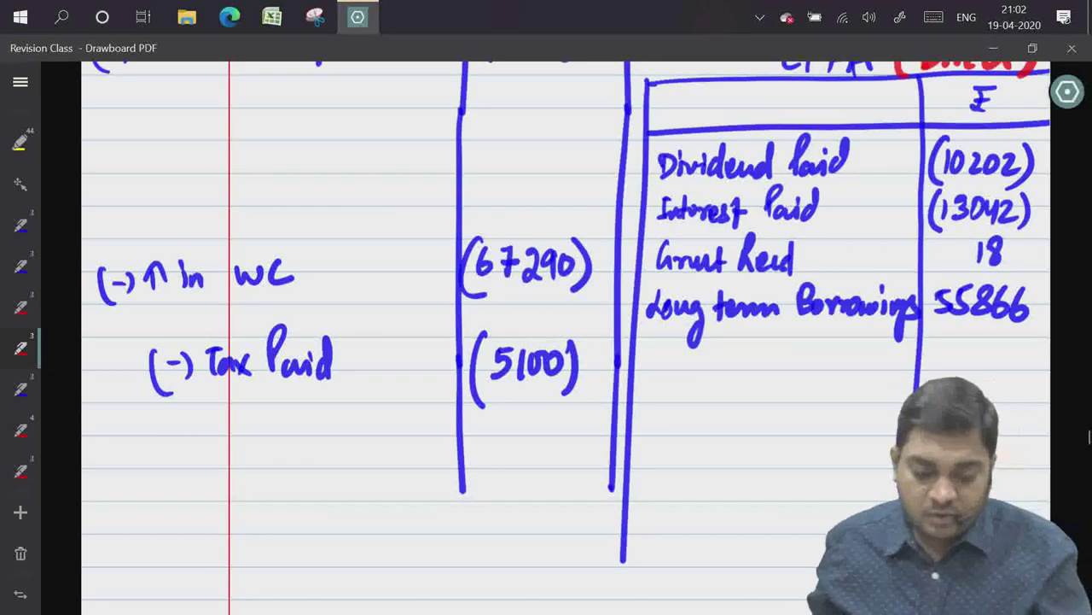
scroll(547, 341, "down", 2)
scroll(546, 342, "up", 5)
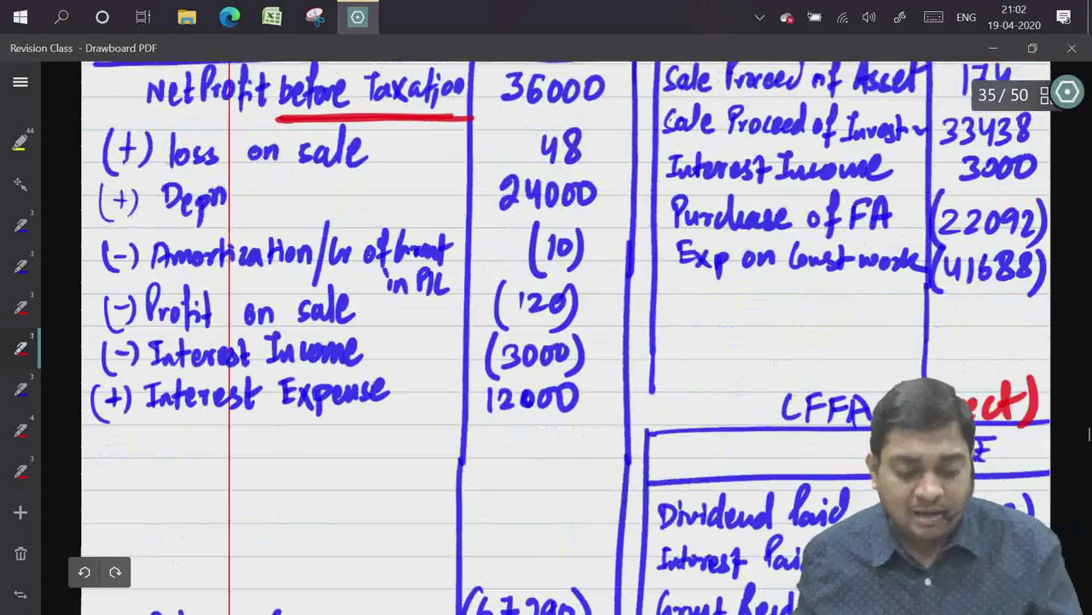
scroll(547, 342, "up", 2)
scroll(546, 341, "down", 3)
scroll(546, 342, "up", 2)
scroll(546, 342, "down", 1)
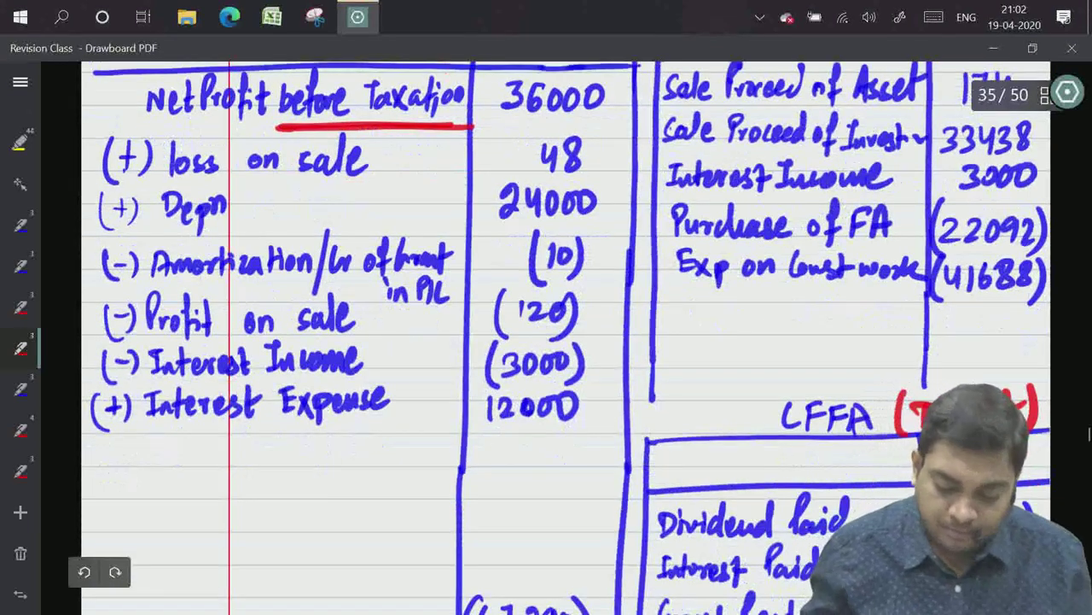
left_click(21, 267)
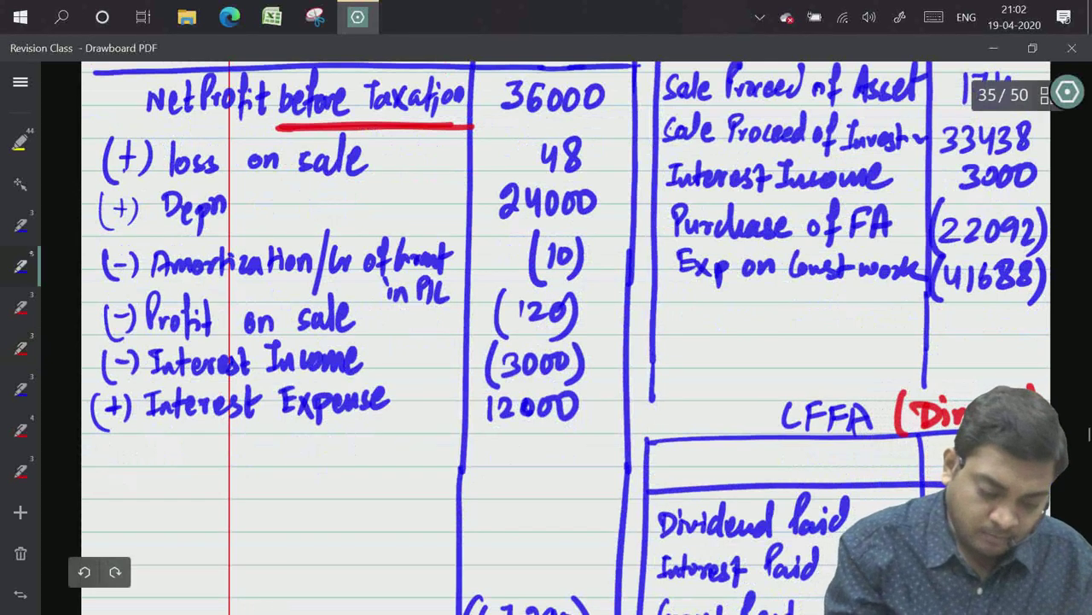
Rule off the adjustments column and write 'Cash Generation from'
left_click_drag(463, 468, 632, 465)
mouse_move(177, 466)
left_mouse_down()
mouse_move(174, 502)
mouse_move(208, 489)
mouse_move(227, 501)
left_mouse_up()
mouse_move(253, 466)
left_mouse_down()
mouse_move(256, 498)
mouse_move(309, 496)
left_mouse_up()
mouse_move(309, 488)
left_mouse_down()
mouse_move(325, 483)
mouse_move(341, 504)
left_mouse_up()
mouse_move(345, 484)
left_mouse_down()
mouse_move(350, 498)
mouse_move(377, 504)
left_mouse_up()
left_click_drag(391, 473, 394, 483)
left_click_drag(396, 440, 391, 511)
left_click_drag(398, 493, 444, 503)
left_click_drag(348, 524, 345, 522)
mouse_move(367, 521)
left_mouse_down()
mouse_move(362, 550)
mouse_move(380, 546)
left_mouse_up()
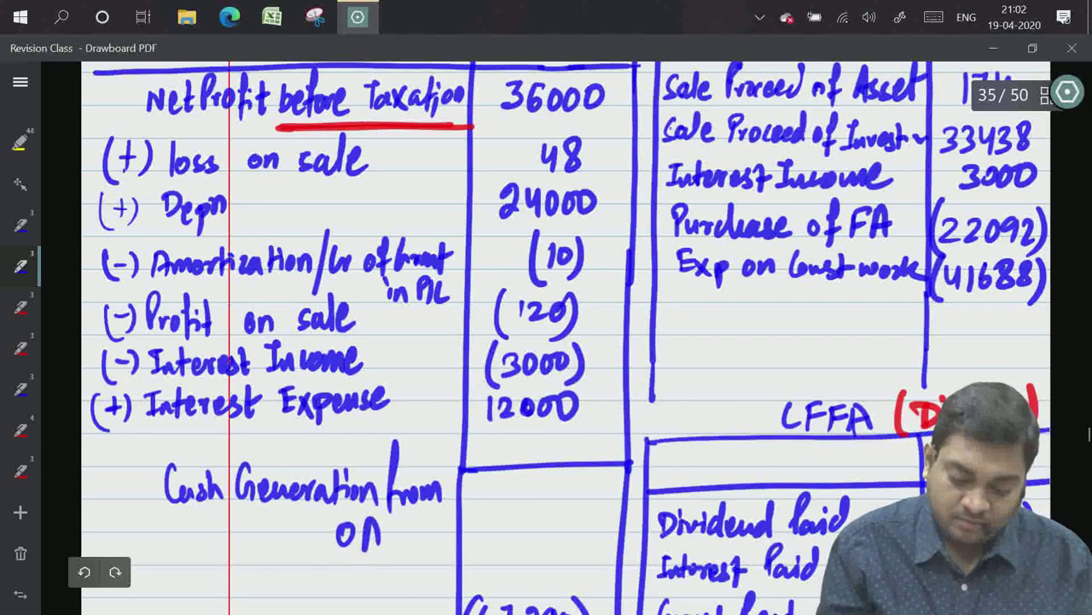
Undo the mistaken word and write 'operations' on the line below
left_click(84, 572)
left_click(84, 572)
mouse_move(282, 522)
left_mouse_down()
mouse_move(269, 536)
mouse_move(288, 553)
mouse_move(340, 528)
left_mouse_up()
mouse_move(350, 529)
left_mouse_down()
mouse_move(343, 539)
mouse_move(362, 543)
left_mouse_up()
mouse_move(353, 524)
left_mouse_down()
mouse_move(376, 522)
mouse_move(382, 542)
left_mouse_up()
mouse_move(394, 526)
left_mouse_down()
mouse_move(391, 539)
mouse_move(413, 526)
left_mouse_up()
left_click_drag(418, 522, 406, 544)
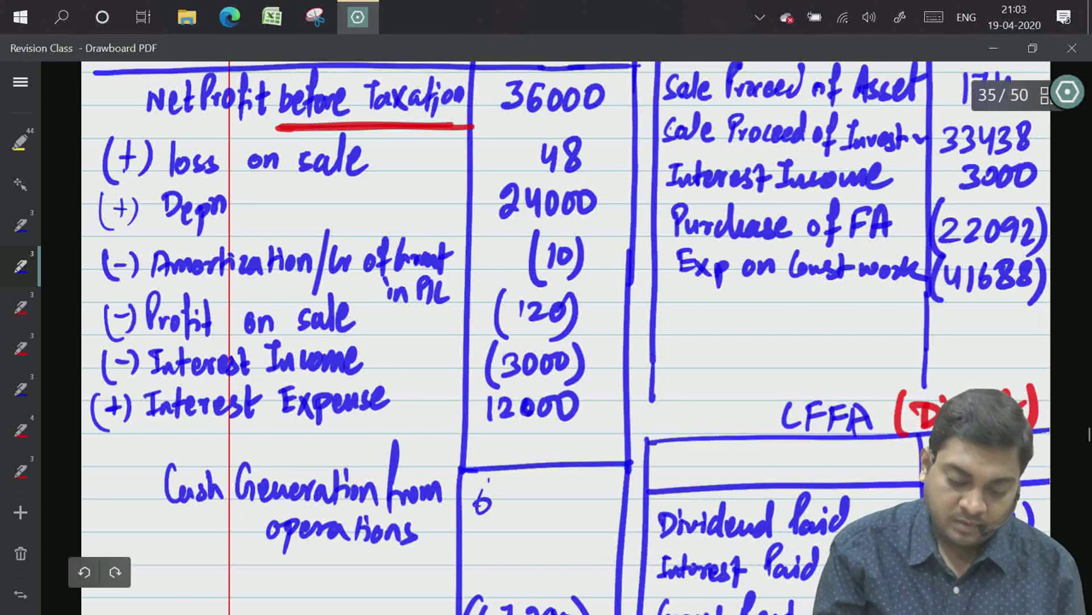
Enter the subtotal 68918 beside Cash Generation from operations
mouse_move(488, 478)
left_mouse_down()
mouse_move(478, 511)
mouse_move(504, 503)
mouse_move(508, 489)
mouse_move(547, 514)
left_mouse_up()
mouse_move(581, 485)
left_mouse_down()
mouse_move(565, 512)
mouse_move(580, 474)
left_mouse_up()
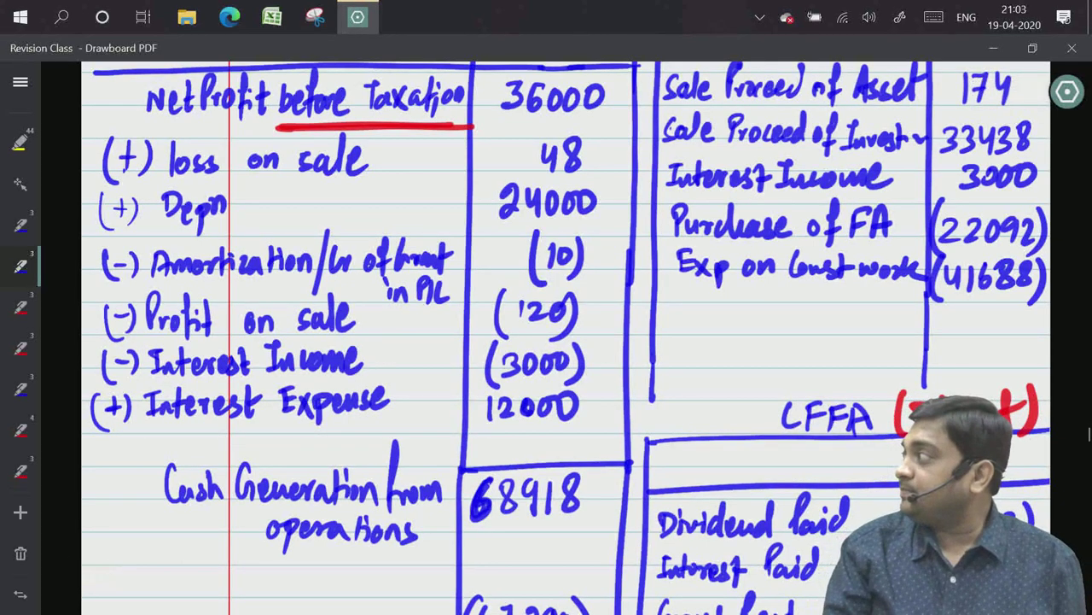
scroll(563, 342, "down", 5)
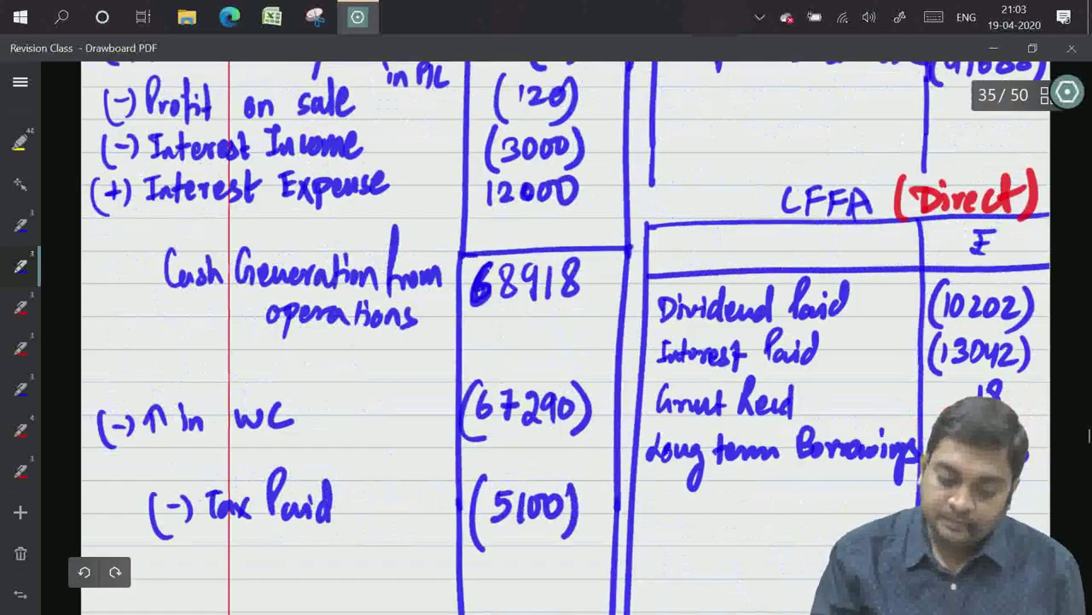
Under the working capital line, write the subtotal label 'CFOA (before tax)' with 1628
scroll(563, 341, "down", 1)
left_click_drag(457, 391, 647, 389)
mouse_move(238, 393)
left_mouse_down()
mouse_move(232, 415)
mouse_move(244, 418)
left_mouse_up()
mouse_move(249, 394)
left_mouse_down()
mouse_move(249, 419)
mouse_move(261, 394)
mouse_move(315, 418)
mouse_move(324, 411)
left_mouse_up()
mouse_move(335, 389)
left_mouse_down()
mouse_move(343, 408)
mouse_move(364, 395)
mouse_move(362, 418)
mouse_move(388, 400)
mouse_move(411, 414)
left_mouse_up()
left_click_drag(406, 400, 418, 397)
left_click_drag(422, 401, 448, 418)
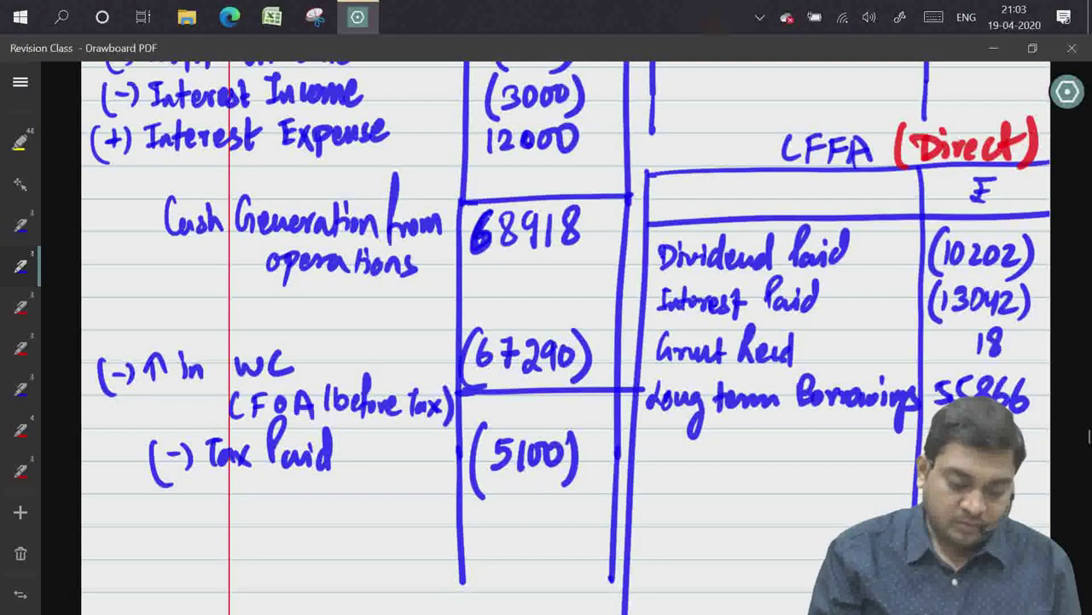
mouse_move(501, 408)
left_mouse_down()
mouse_move(503, 422)
mouse_move(548, 430)
mouse_move(565, 401)
left_mouse_up()
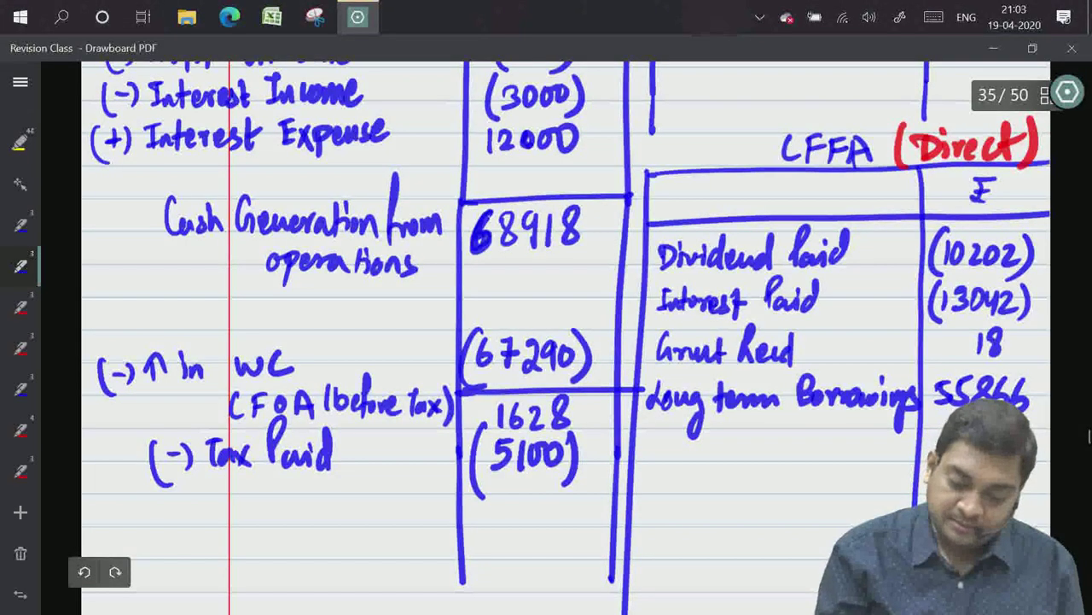
Rule a total line under tax paid and box the final CFOA (3472), redoing a stray stroke
left_click_drag(459, 515, 623, 514)
left_click_drag(455, 584, 604, 580)
left_click_drag(322, 545, 324, 572)
mouse_move(345, 551)
left_mouse_down()
mouse_move(346, 575)
mouse_move(379, 548)
mouse_move(420, 579)
left_mouse_up()
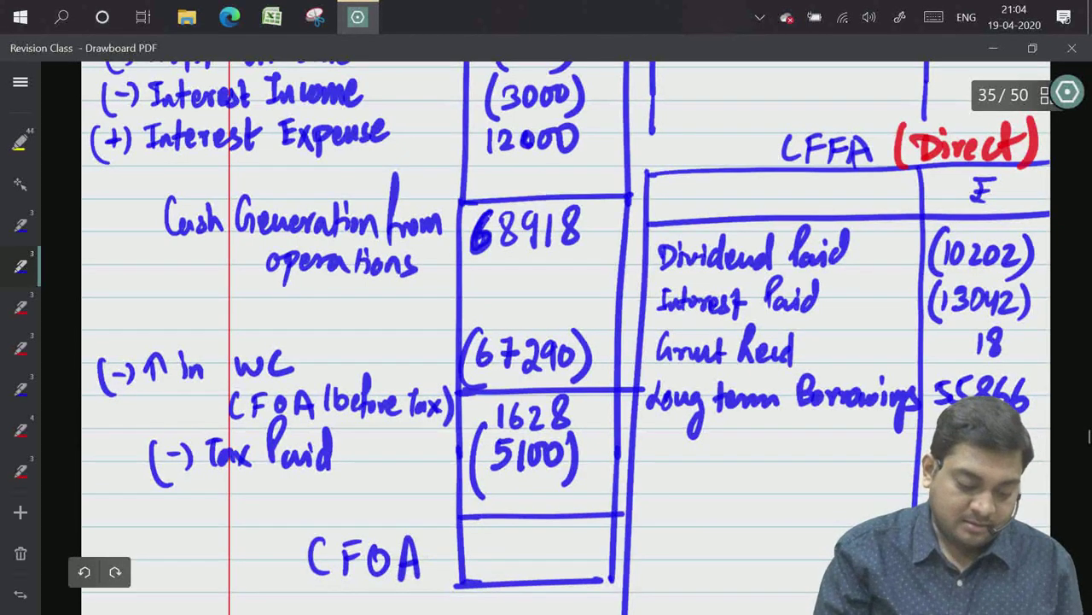
mouse_move(485, 538)
left_mouse_down()
mouse_move(488, 567)
mouse_move(524, 556)
left_mouse_up()
mouse_move(522, 428)
left_mouse_down()
mouse_move(522, 570)
mouse_move(536, 567)
left_mouse_up()
left_click(83, 571)
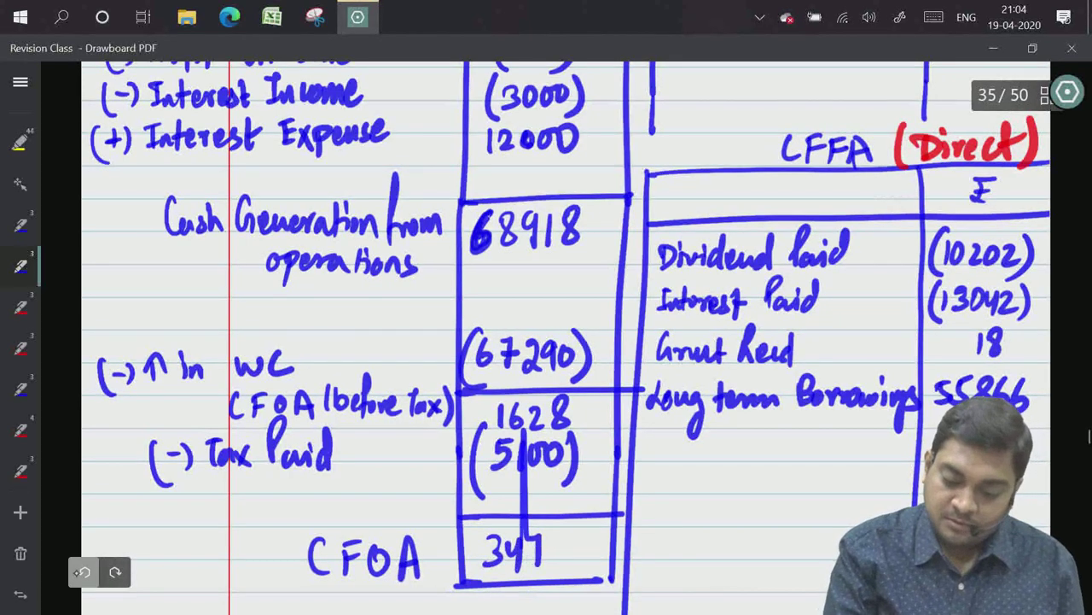
left_click(83, 571)
left_click(83, 571)
left_click(83, 571)
left_click_drag(505, 551, 493, 567)
mouse_move(516, 536)
left_mouse_down()
mouse_move(530, 557)
mouse_move(524, 570)
mouse_move(583, 561)
mouse_move(587, 573)
mouse_move(489, 580)
left_mouse_up()
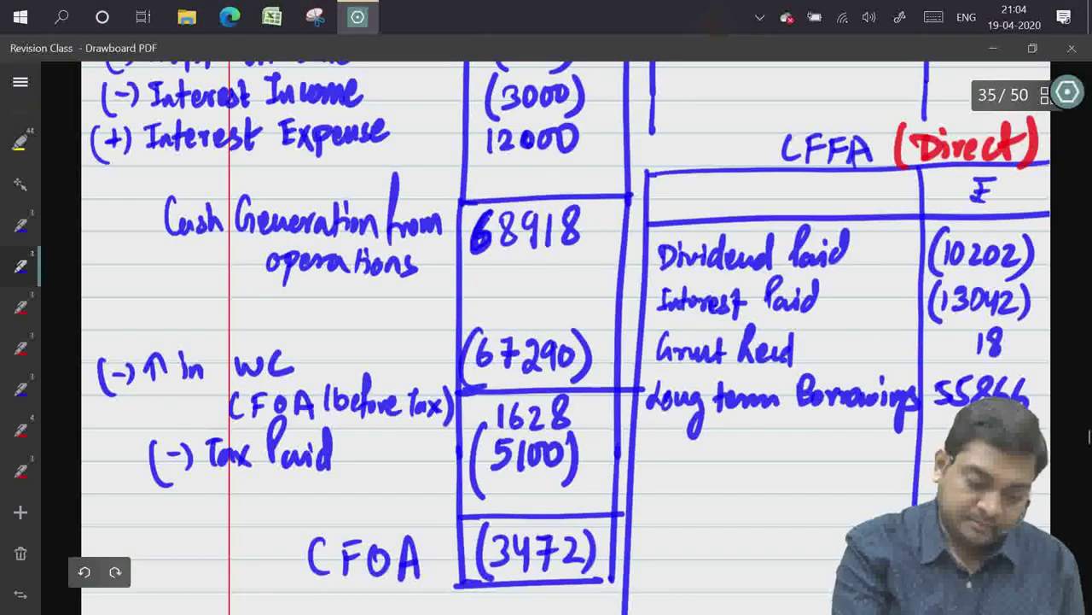
Highlight the CFOA (3472) total row in yellow
left_click(20, 142)
mouse_move(273, 551)
left_mouse_down()
mouse_move(596, 546)
mouse_move(615, 525)
mouse_move(582, 589)
mouse_move(222, 597)
left_mouse_up()
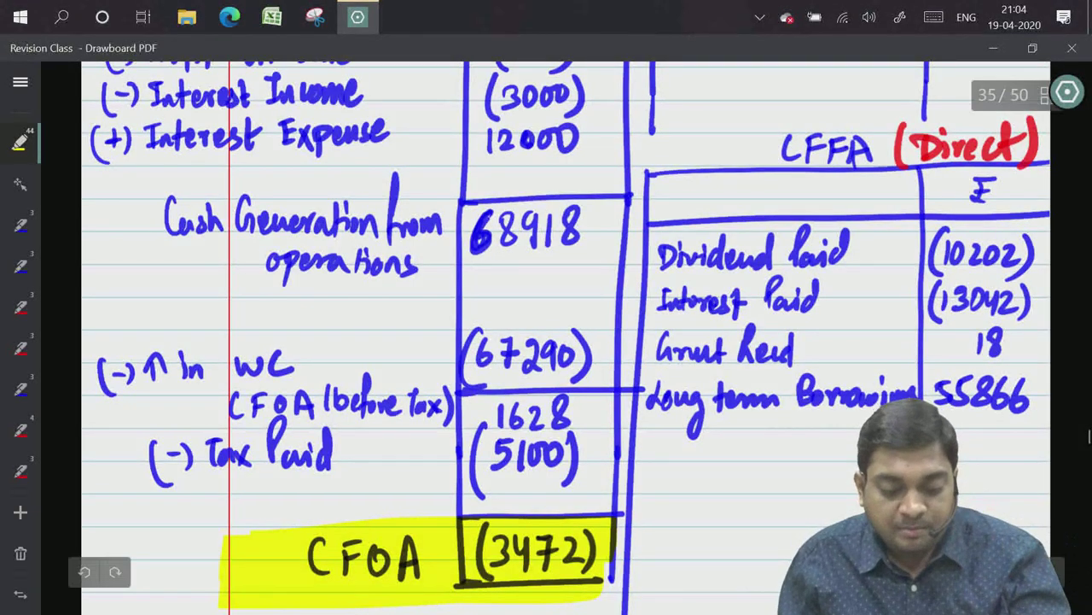
scroll(188, 368, "down", 3)
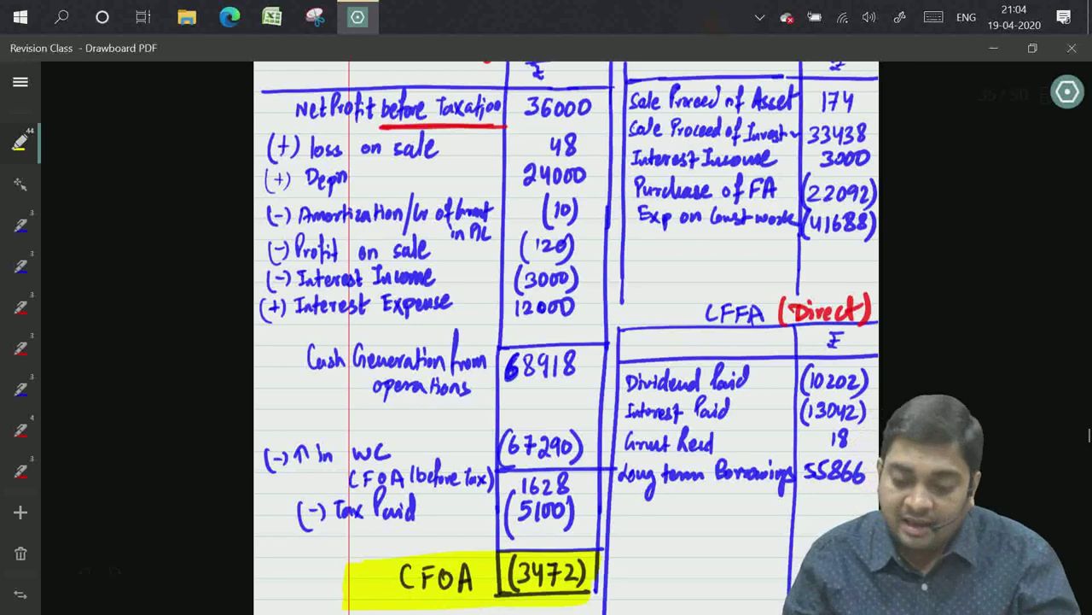
Zoom in on the investing table and write the CFIA label below it
key("ctrl+plus")
scroll(142, 488, "up", 2)
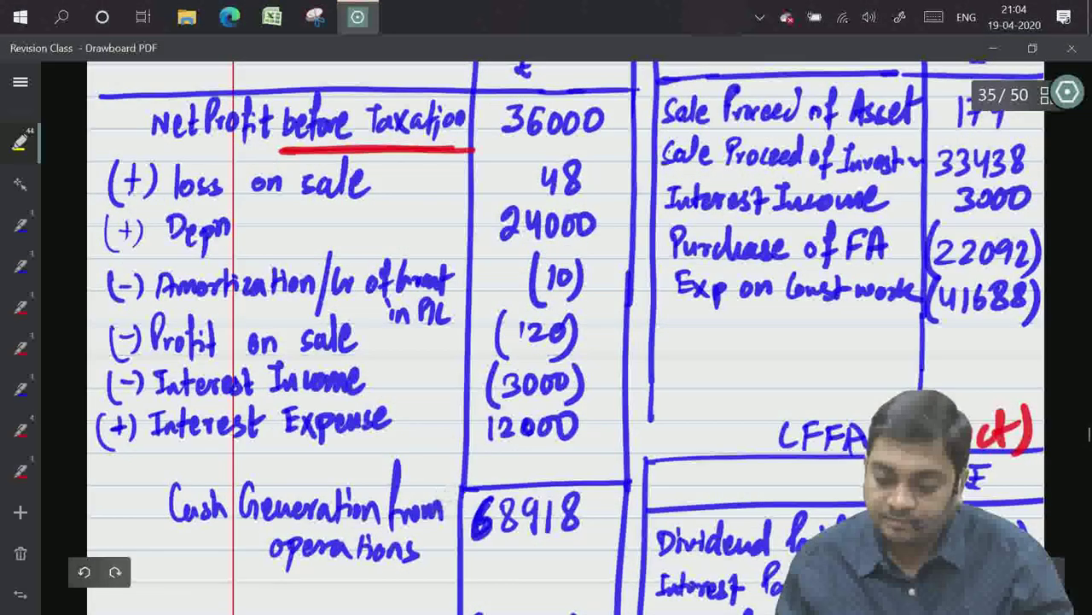
scroll(1070, 408, "up", 2)
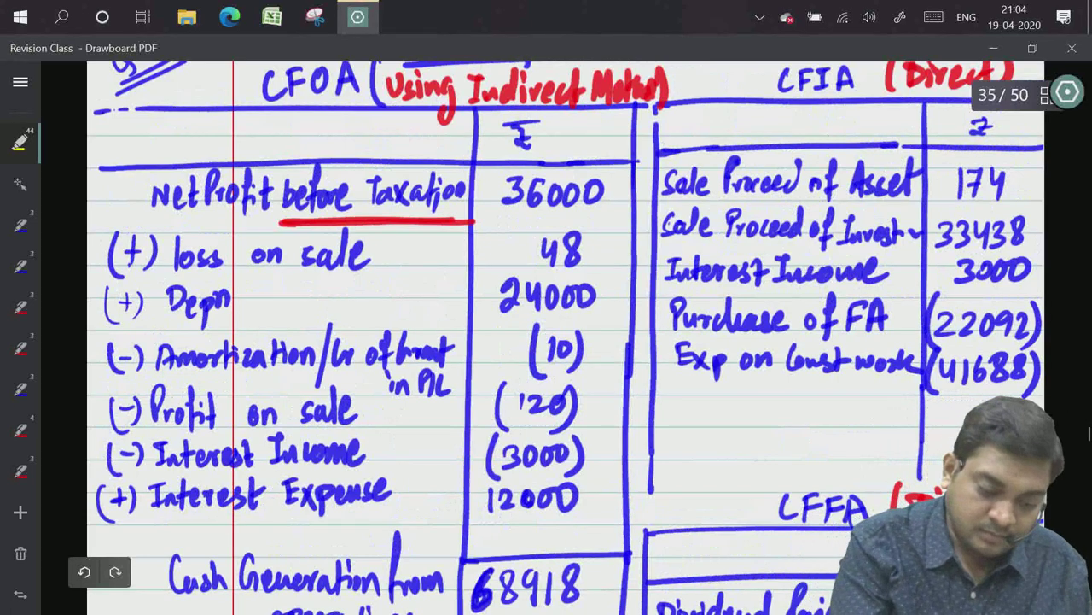
key("ctrl+plus")
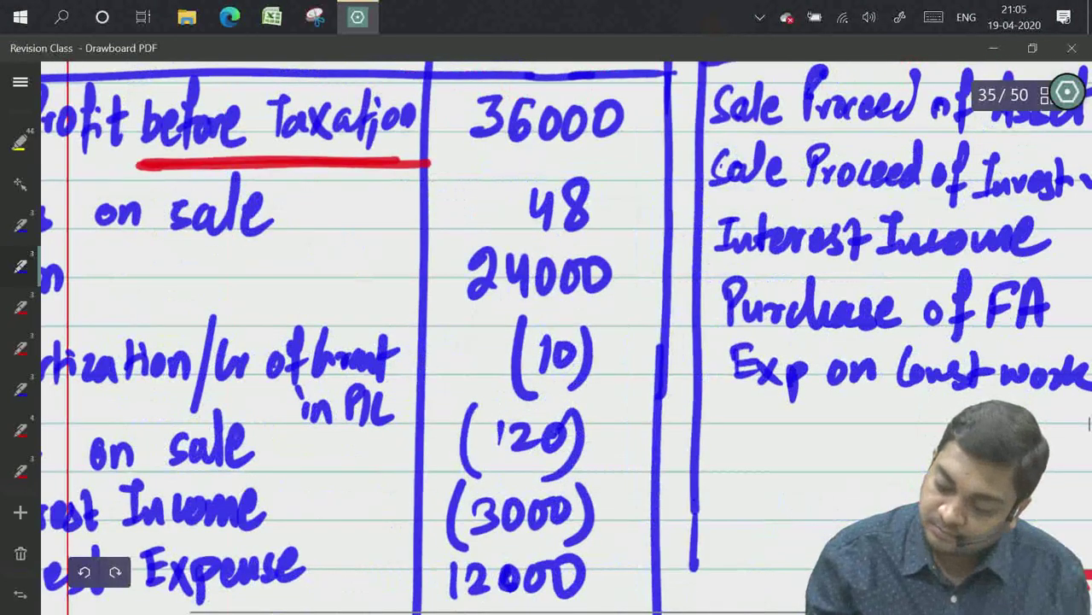
key("ctrl+minus")
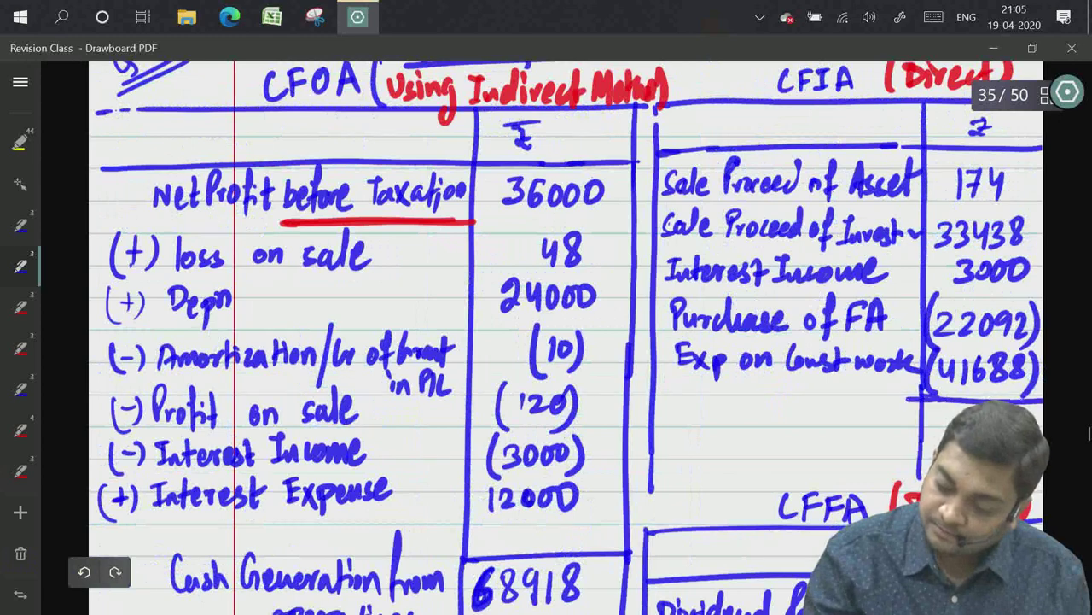
mouse_move(795, 413)
left_mouse_down()
mouse_move(794, 447)
mouse_move(807, 448)
left_mouse_up()
left_click_drag(806, 414, 826, 413)
left_click_drag(807, 431, 853, 416)
left_click_drag(841, 416, 849, 444)
left_click_drag(856, 444, 879, 444)
left_click_drag(861, 431, 874, 431)
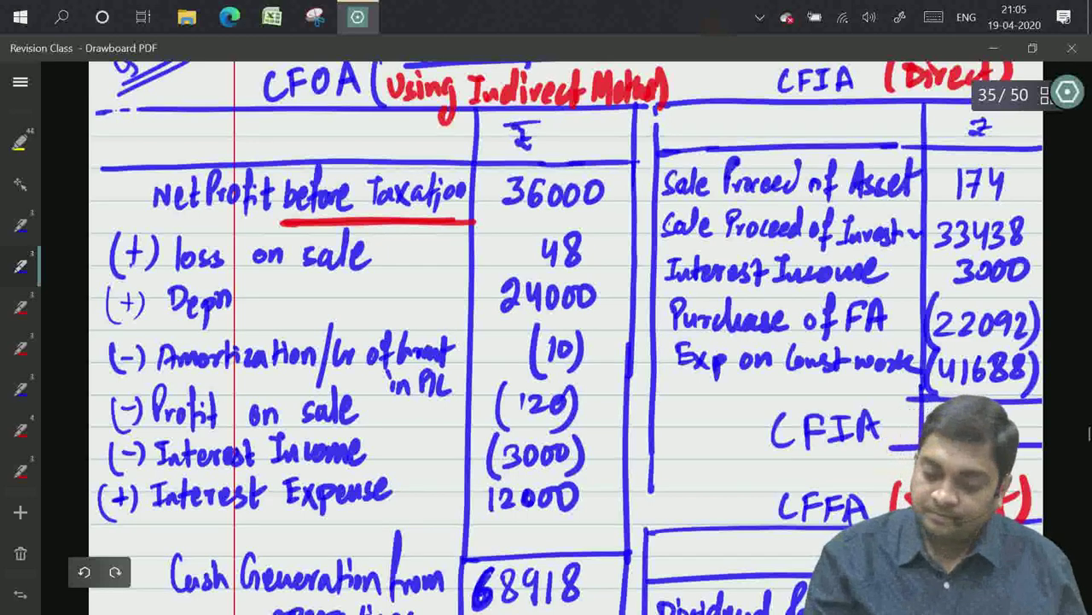
Write the (27168) total beside CFIA and highlight that row in yellow
scroll(718, 482, "down", 2)
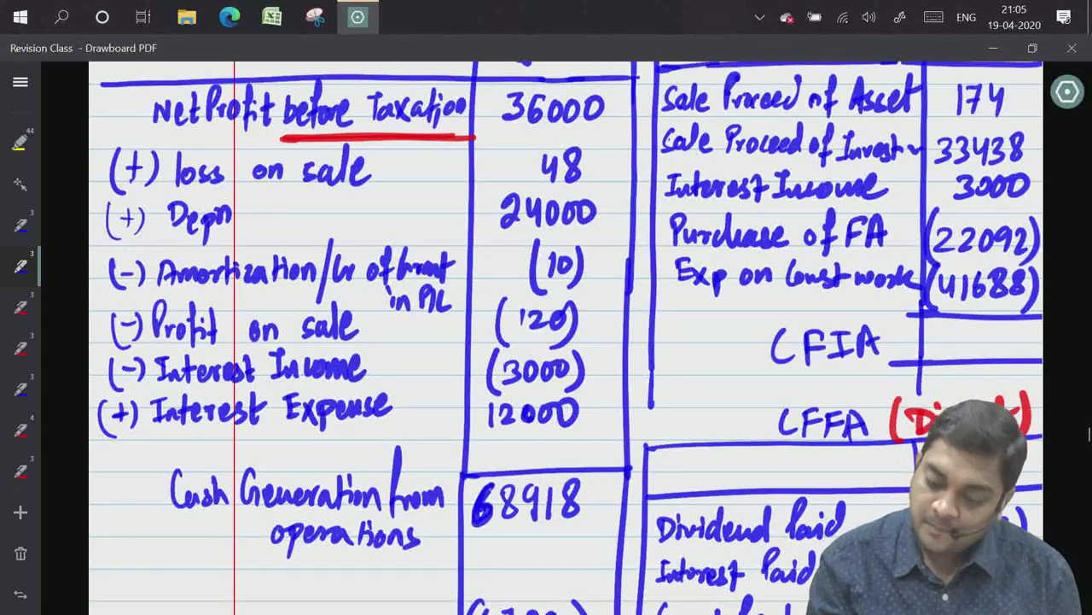
left_click_drag(943, 334, 939, 348)
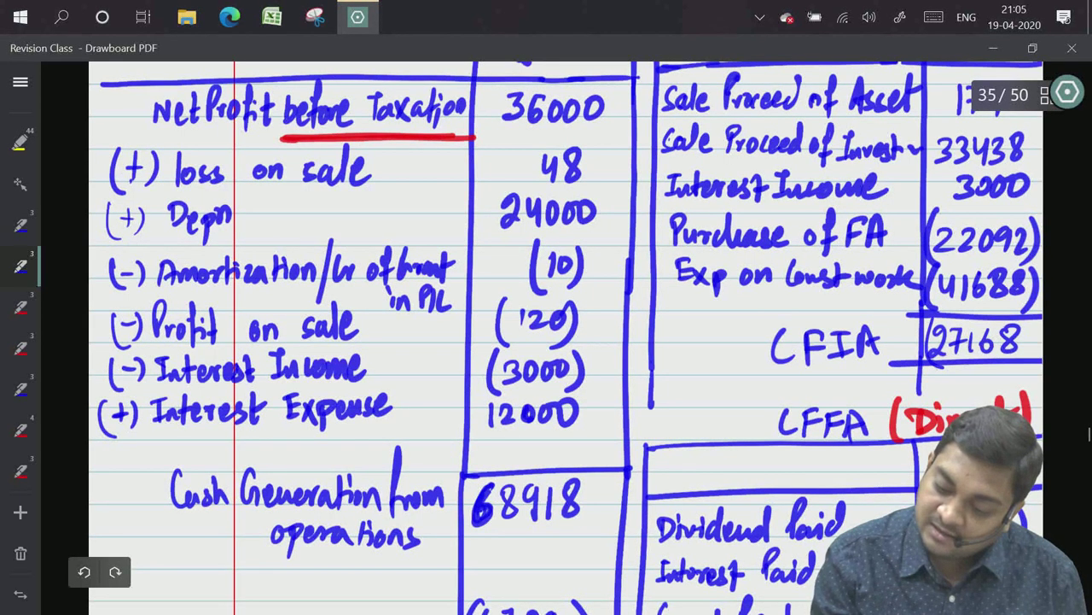
left_click(19, 140)
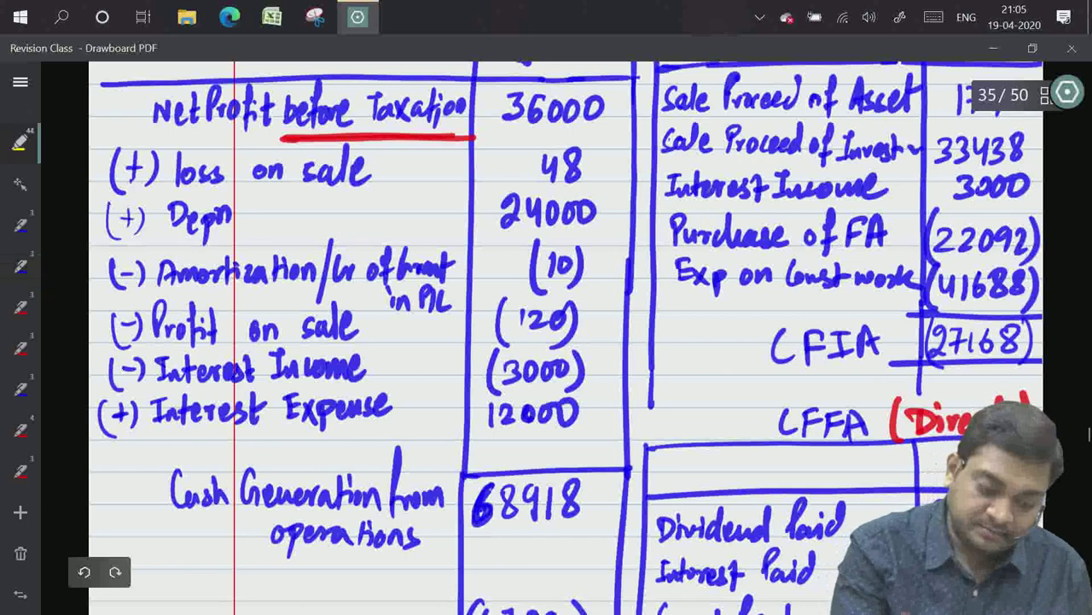
mouse_move(786, 340)
left_mouse_down()
mouse_move(928, 338)
mouse_move(730, 342)
mouse_move(1043, 320)
mouse_move(722, 367)
left_mouse_up()
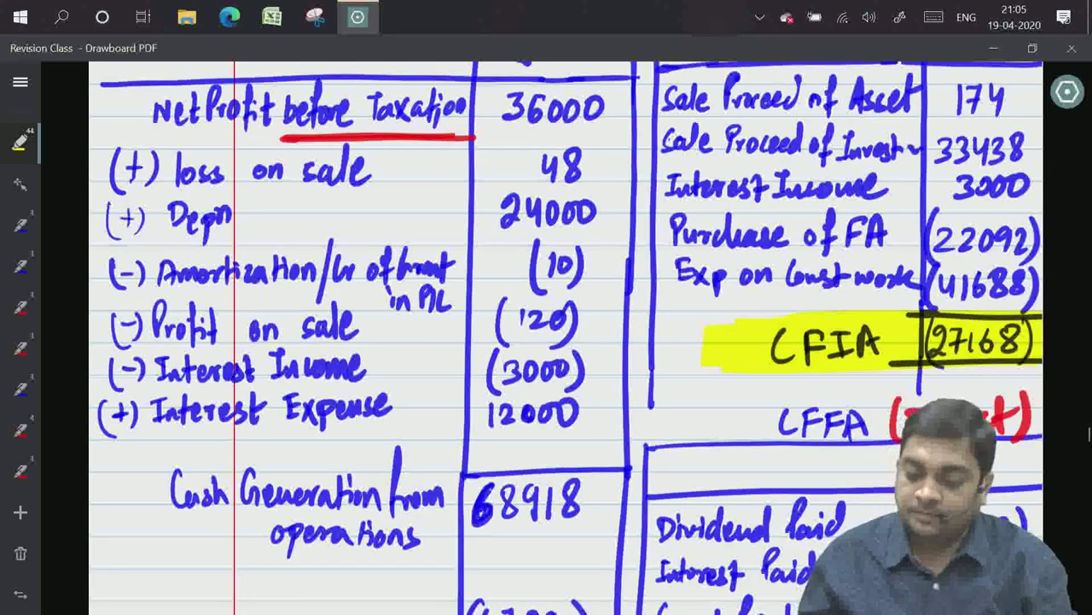
scroll(563, 341, "down", 5)
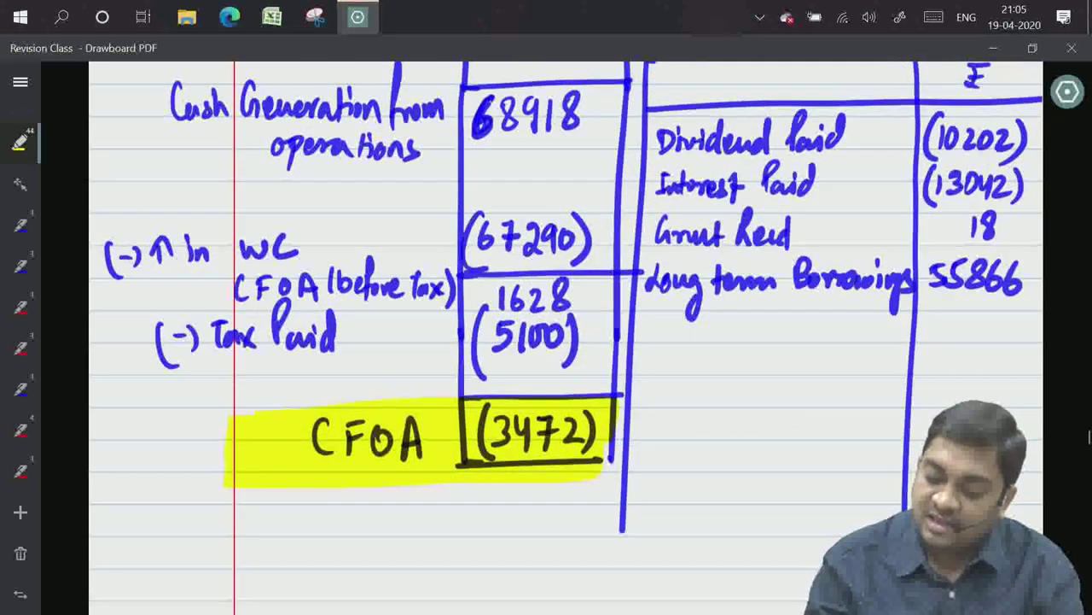
In blue ink, rule a total box under 55866 and write CFFA 32640 in it
left_click(21, 388)
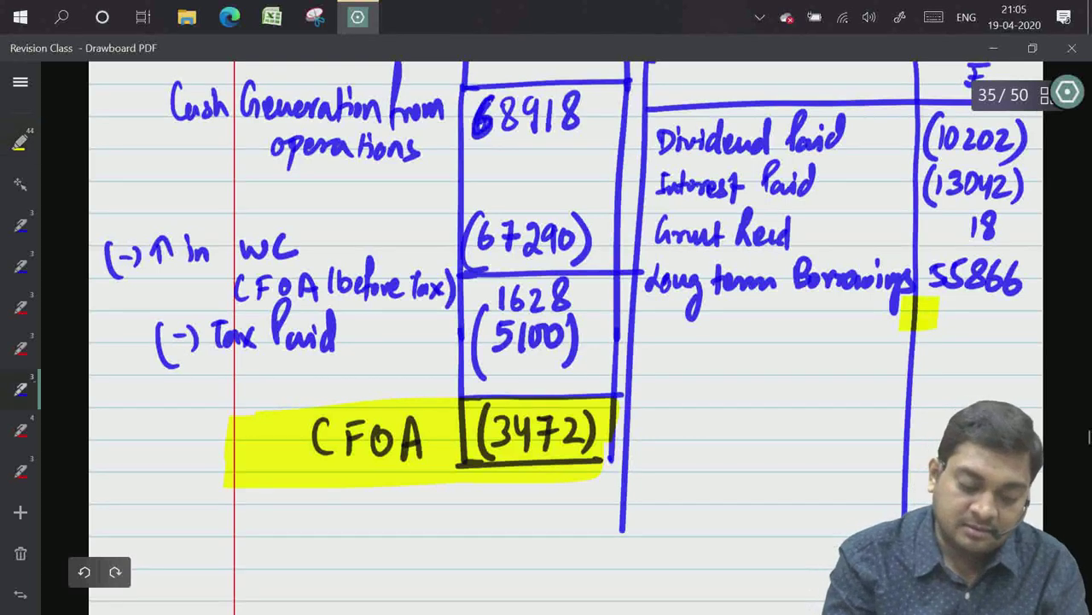
left_click_drag(905, 310, 1043, 306)
left_click_drag(892, 374, 1041, 375)
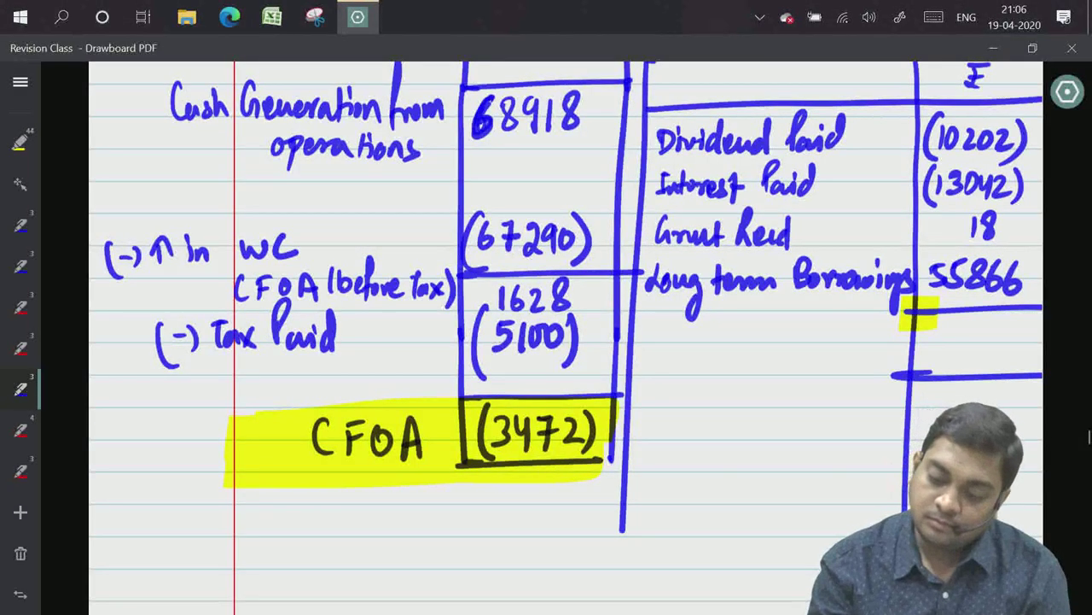
mouse_move(928, 333)
left_mouse_down()
mouse_move(927, 360)
mouse_move(973, 354)
mouse_move(1004, 365)
left_mouse_up()
left_click_drag(1018, 336, 1015, 338)
left_click_drag(764, 336, 765, 365)
mouse_move(774, 340)
left_mouse_down()
mouse_move(774, 365)
mouse_move(787, 367)
left_mouse_up()
mouse_move(788, 353)
left_mouse_down()
mouse_move(843, 369)
mouse_move(838, 357)
left_mouse_up()
Highlight the CFFA 32640 total in yellow
left_click(20, 141)
mouse_move(719, 350)
left_mouse_down()
mouse_move(1037, 354)
mouse_move(739, 320)
left_mouse_up()
mouse_move(976, 374)
left_mouse_down()
mouse_move(819, 374)
mouse_move(1041, 377)
left_mouse_up()
left_click_drag(723, 323, 754, 312)
left_click_drag(1039, 303, 730, 309)
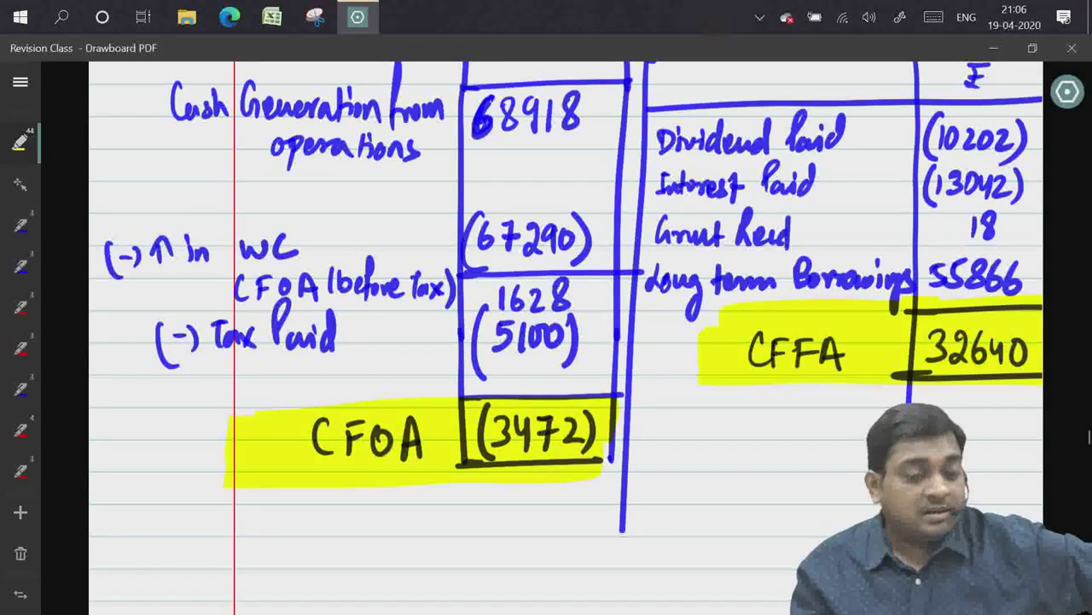
On the next page, draw the summary table's header line and two column dividers in blue
scroll(851, 486, "down", 5)
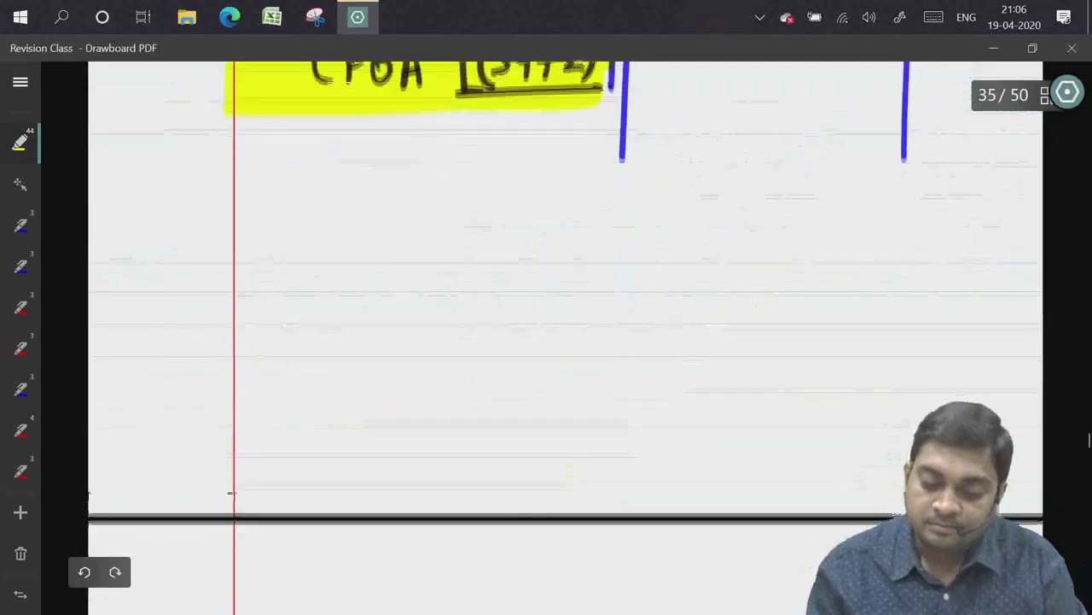
scroll(849, 474, "down", 3)
scroll(853, 453, "down", 2)
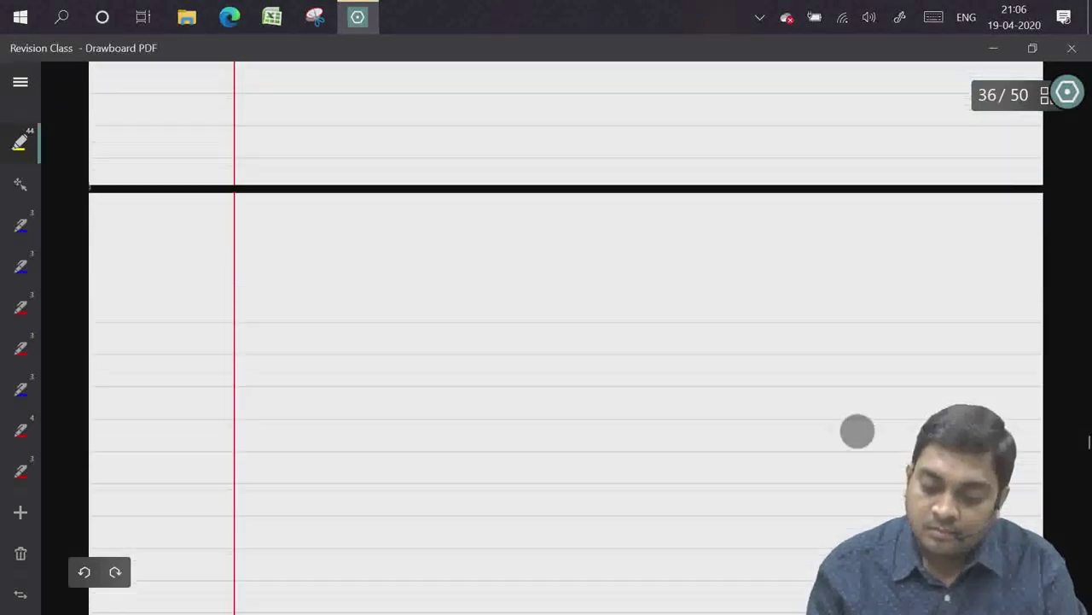
scroll(856, 432, "down", 2)
left_click(21, 226)
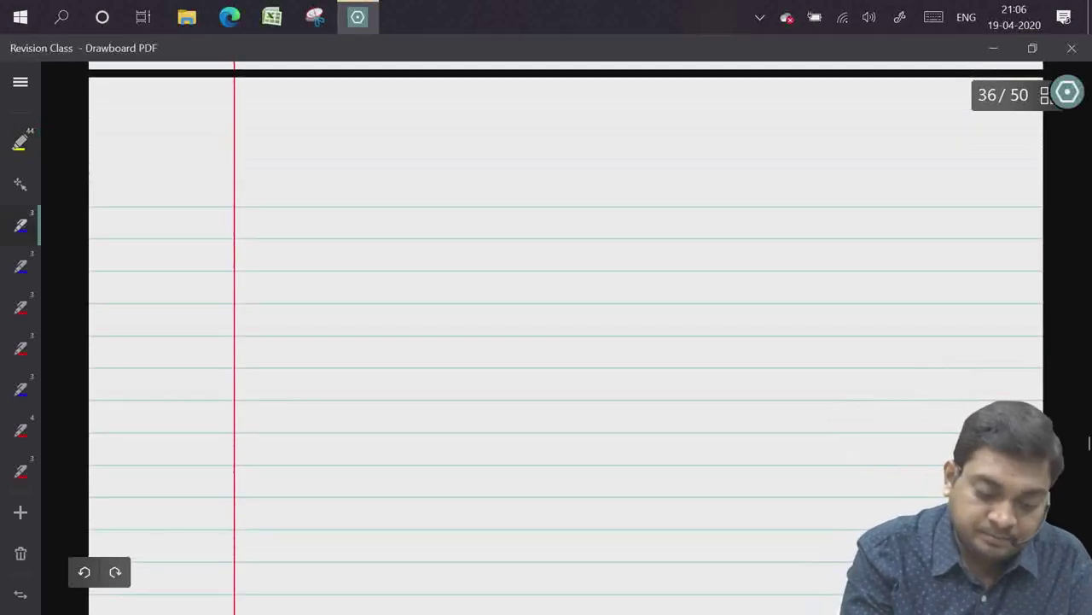
left_click_drag(112, 129, 671, 137)
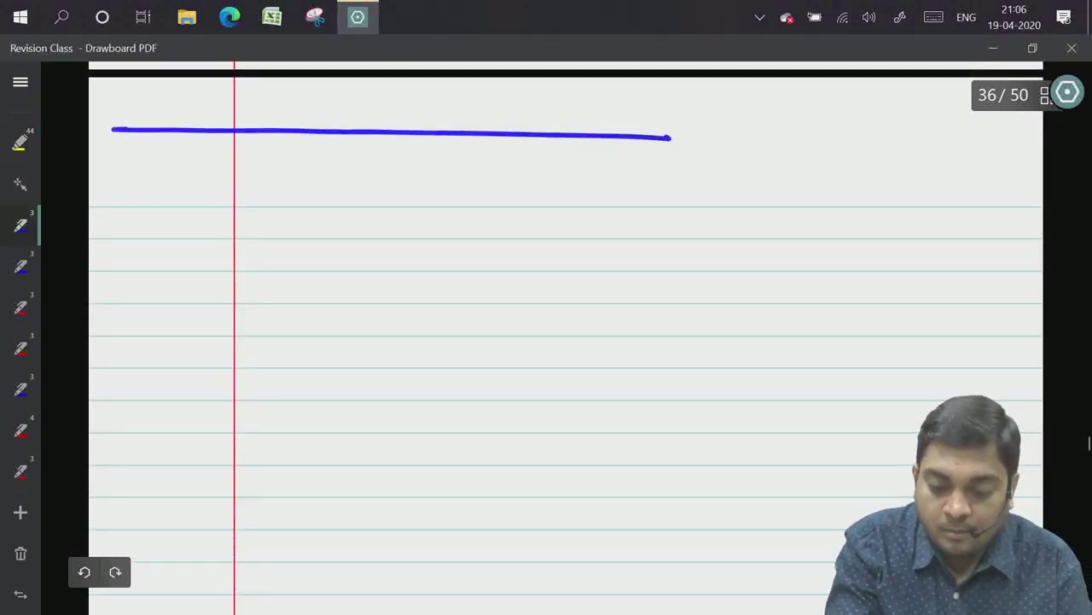
left_click_drag(492, 85, 491, 169)
left_click_drag(499, 274, 498, 286)
left_click_drag(498, 348, 494, 451)
left_click_drag(493, 86, 502, 614)
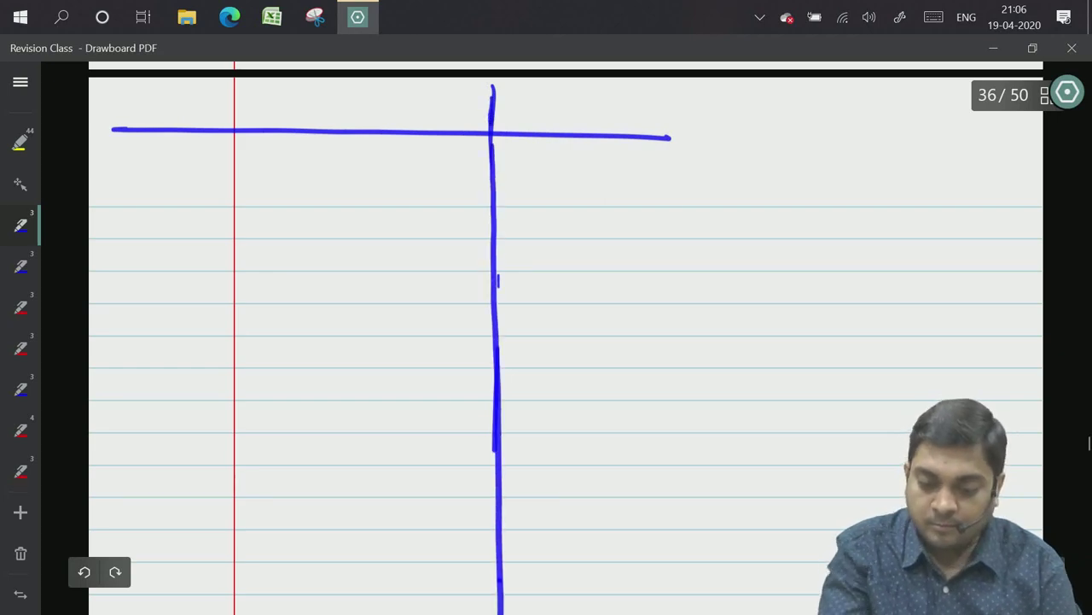
left_click_drag(657, 83, 674, 614)
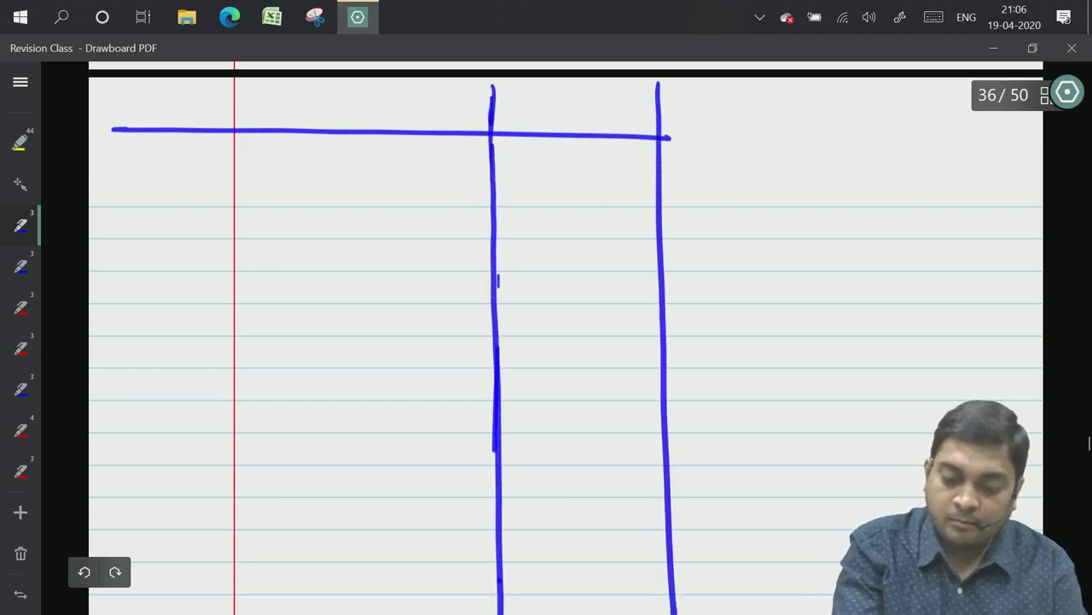
Write the CFS heading and the CFOA, CFIA and CFFA row labels
mouse_move(285, 95)
left_mouse_down()
mouse_move(287, 116)
mouse_move(306, 95)
mouse_move(311, 118)
left_mouse_up()
left_click_drag(226, 166, 227, 188)
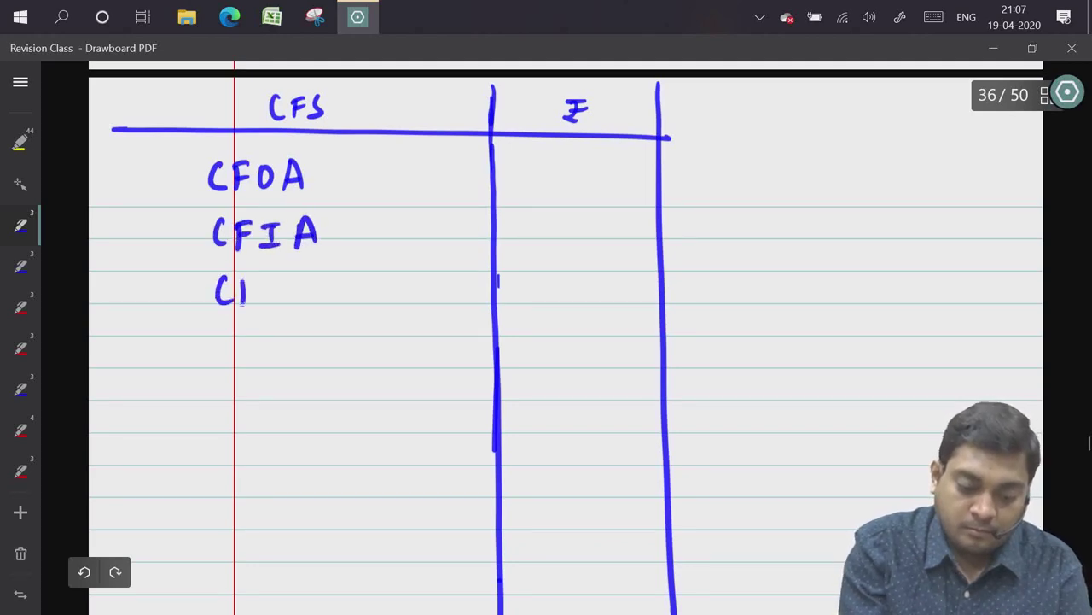
left_click_drag(301, 302, 324, 302)
left_click_drag(304, 291, 322, 290)
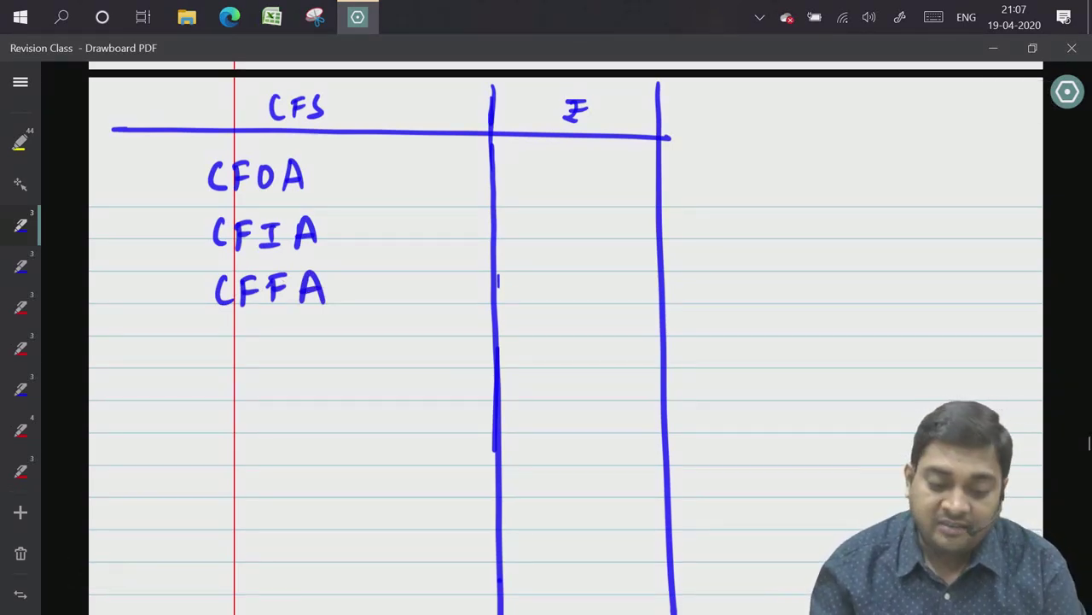
scroll(563, 341, "up", 5)
Enter (3472) as the CFOA amount in the ₹ column
scroll(563, 341, "up", 5)
scroll(563, 341, "up", 3)
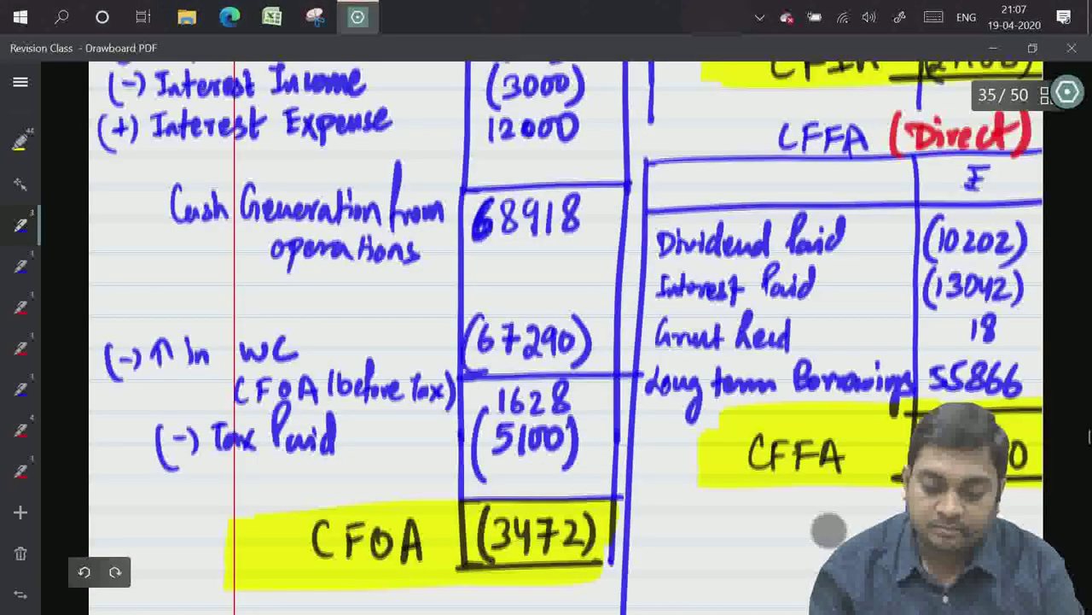
scroll(563, 342, "down", 5)
scroll(827, 447, "down", 2)
scroll(828, 447, "down", 5)
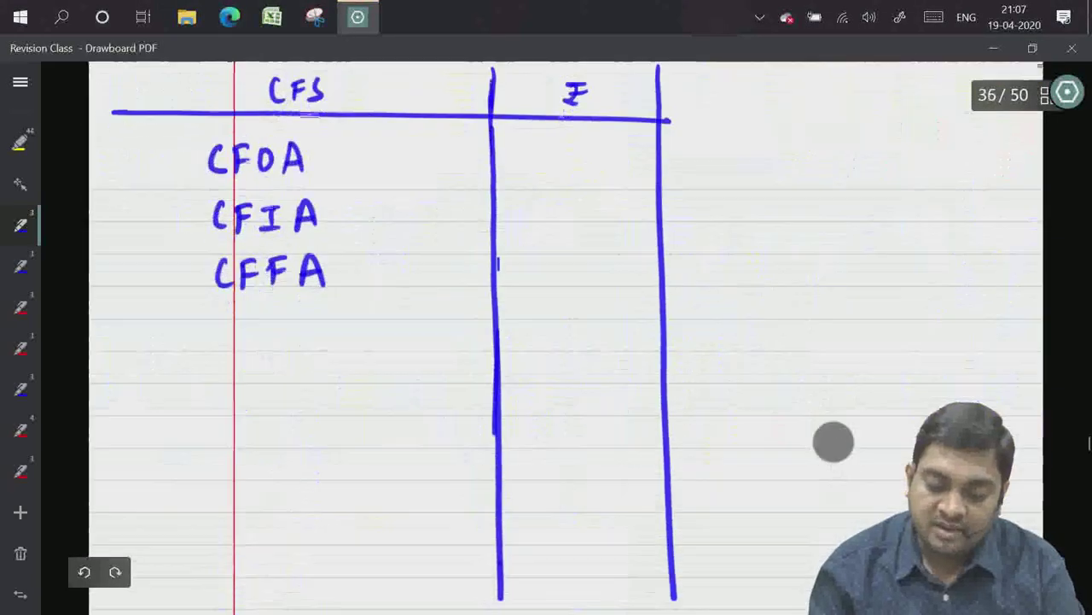
left_click_drag(527, 151, 535, 158)
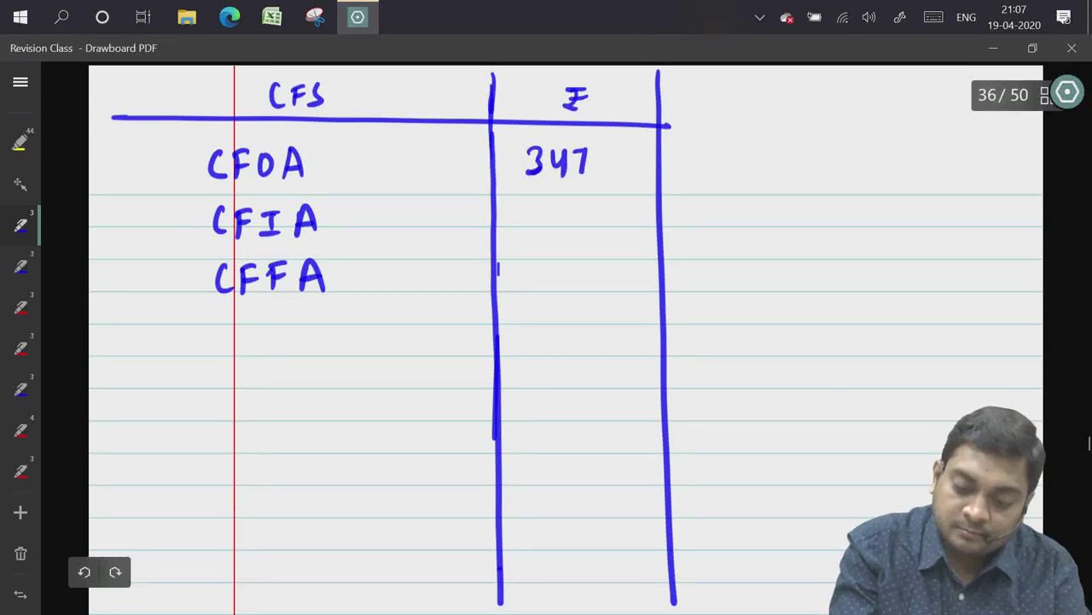
left_click_drag(530, 130, 529, 179)
left_click_drag(617, 135, 612, 181)
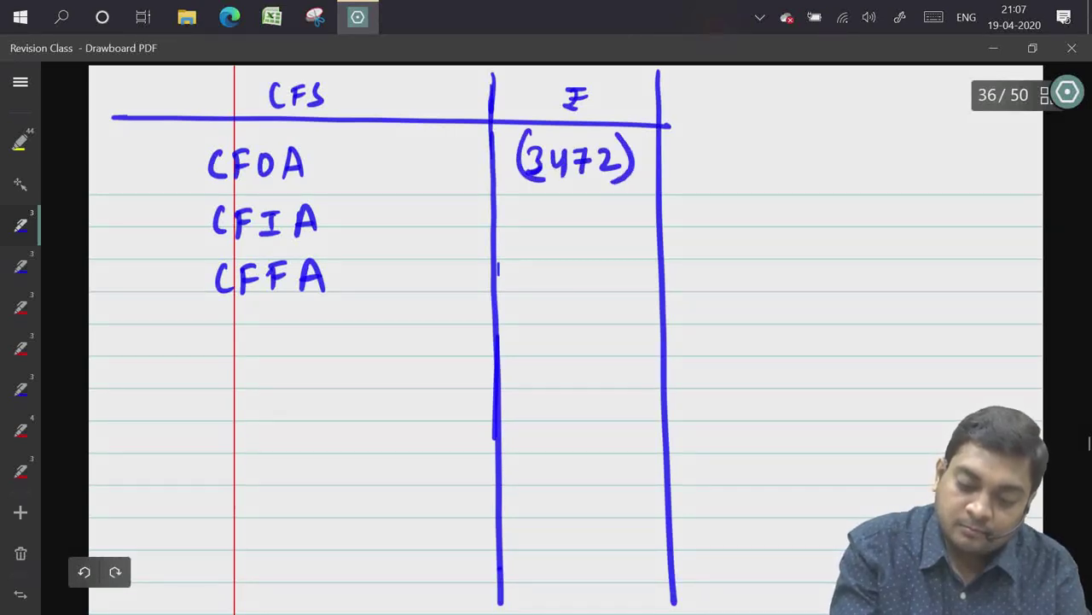
Write CFIA (27168) and CFFA 32640, then rule a total line under the amounts
scroll(564, 341, "up", 5)
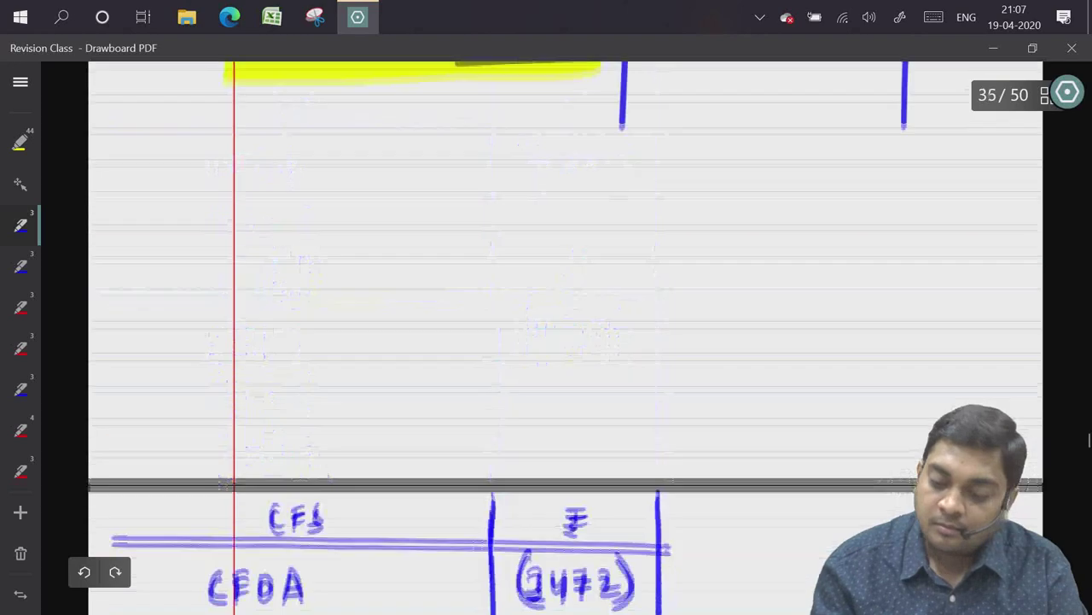
scroll(563, 341, "up", 3)
scroll(564, 342, "down", 6)
scroll(563, 341, "down", 2)
scroll(563, 341, "up", 1)
mouse_move(514, 195)
left_mouse_down()
mouse_move(529, 218)
mouse_move(555, 192)
mouse_move(583, 210)
mouse_move(609, 195)
mouse_move(517, 232)
left_mouse_up()
left_click_drag(623, 179, 626, 223)
left_click_drag(517, 246, 563, 274)
left_click_drag(582, 244, 571, 265)
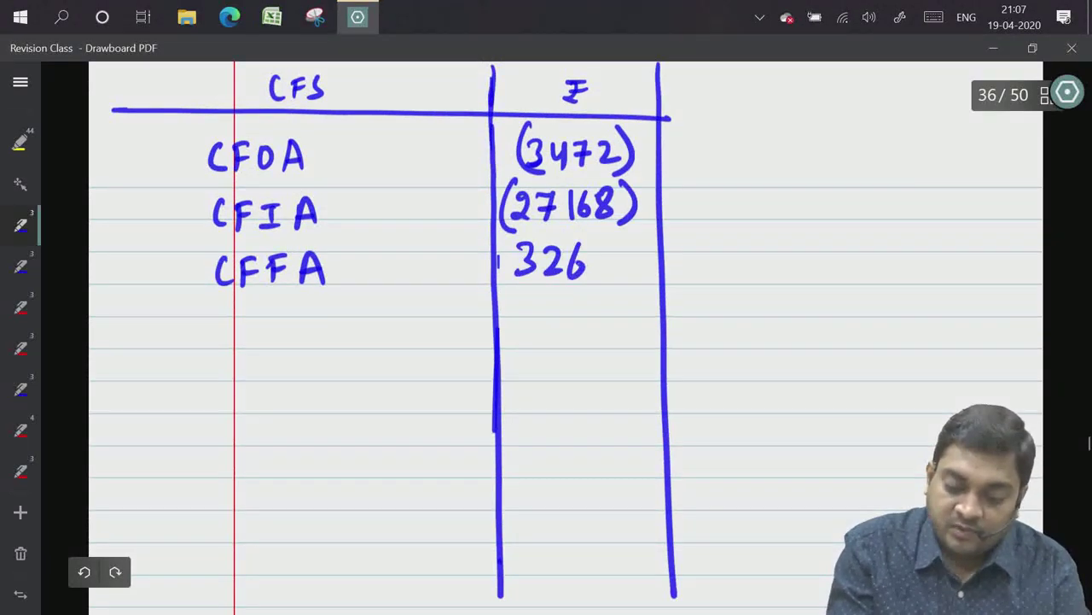
left_click_drag(630, 246, 629, 250)
left_click_drag(517, 313, 662, 313)
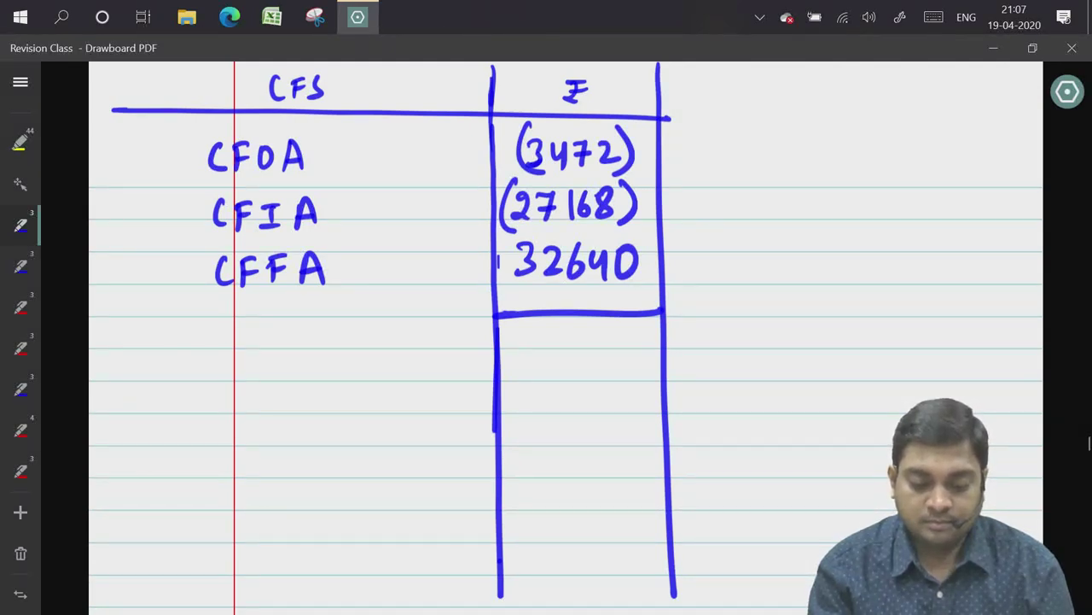
Write the net total 2000 below the ruled line
mouse_move(532, 331)
left_mouse_down()
mouse_move(557, 364)
mouse_move(566, 335)
left_mouse_up()
left_click_drag(587, 331, 591, 334)
left_click_drag(613, 334, 614, 336)
Add the '(+) Opening CCE' row with the amount 6000
left_click_drag(225, 398, 227, 435)
left_click_drag(198, 388, 203, 442)
left_click_drag(257, 398, 258, 433)
mouse_move(278, 452)
left_mouse_down()
mouse_move(282, 401)
mouse_move(279, 461)
left_mouse_up()
left_click_drag(324, 406, 360, 446)
left_click_drag(410, 384, 403, 423)
mouse_move(430, 403)
left_mouse_down()
mouse_move(427, 420)
mouse_move(452, 419)
left_mouse_up()
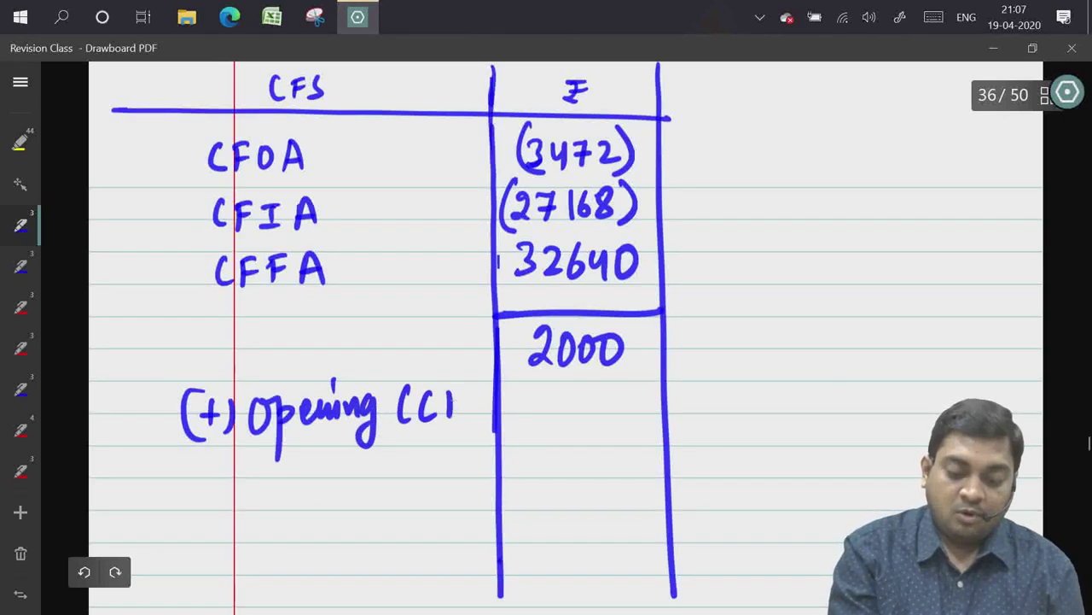
mouse_move(548, 389)
left_mouse_down()
mouse_move(546, 415)
mouse_move(572, 394)
left_mouse_up()
mouse_move(598, 396)
left_mouse_down()
mouse_move(596, 420)
mouse_move(616, 392)
left_mouse_up()
Rule the closing balance box and write 'Closing CCE' with 8000
left_click_drag(502, 466, 683, 460)
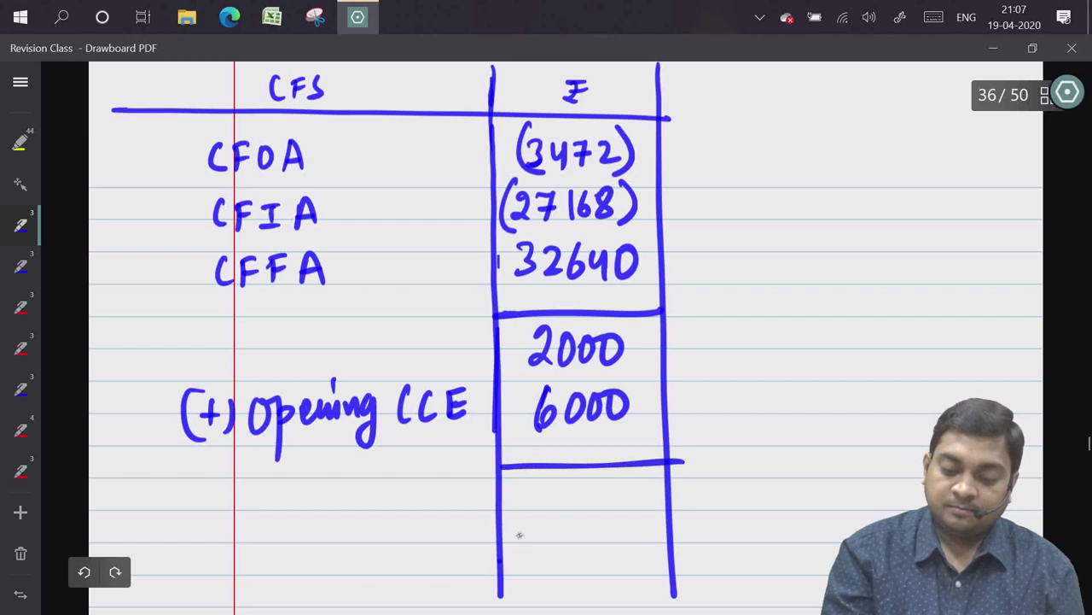
left_click_drag(495, 537, 683, 531)
mouse_move(556, 488)
left_mouse_down()
mouse_move(547, 512)
mouse_move(557, 490)
left_mouse_up()
left_click_drag(580, 488, 616, 491)
left_click_drag(282, 500, 318, 514)
mouse_move(333, 508)
left_mouse_down()
mouse_move(343, 537)
mouse_move(386, 536)
mouse_move(376, 580)
left_mouse_up()
left_click_drag(425, 496, 415, 534)
mouse_move(441, 508)
left_mouse_down()
mouse_move(437, 531)
mouse_move(451, 518)
left_mouse_up()
left_click_drag(459, 504, 474, 498)
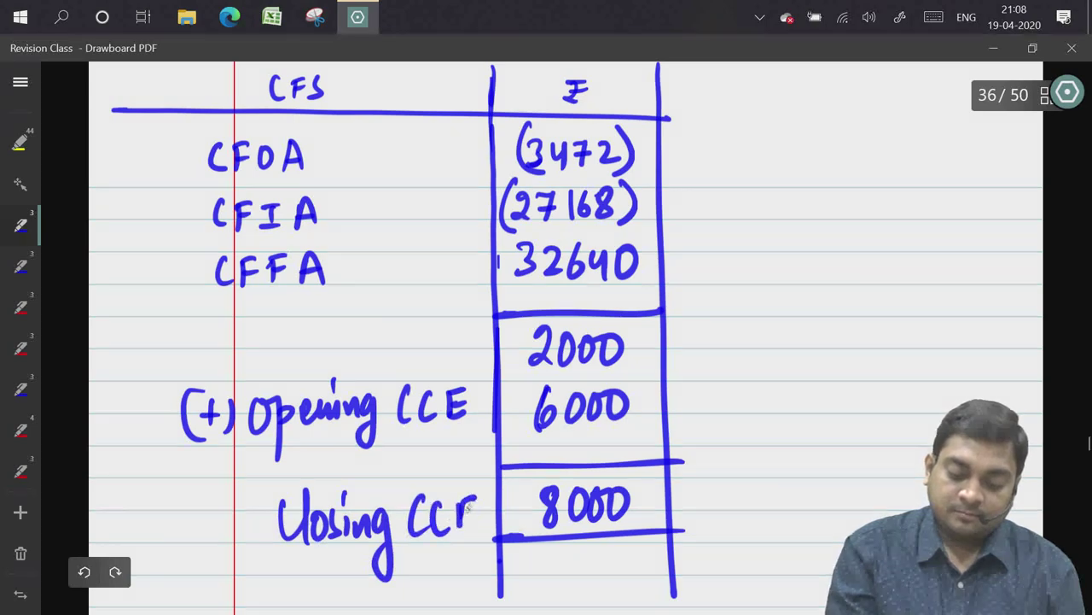
Highlight the 2000 net figure and the Closing CCE 8000 row in yellow
left_click(20, 141)
mouse_move(461, 346)
left_mouse_down()
mouse_move(661, 346)
mouse_move(461, 365)
left_mouse_up()
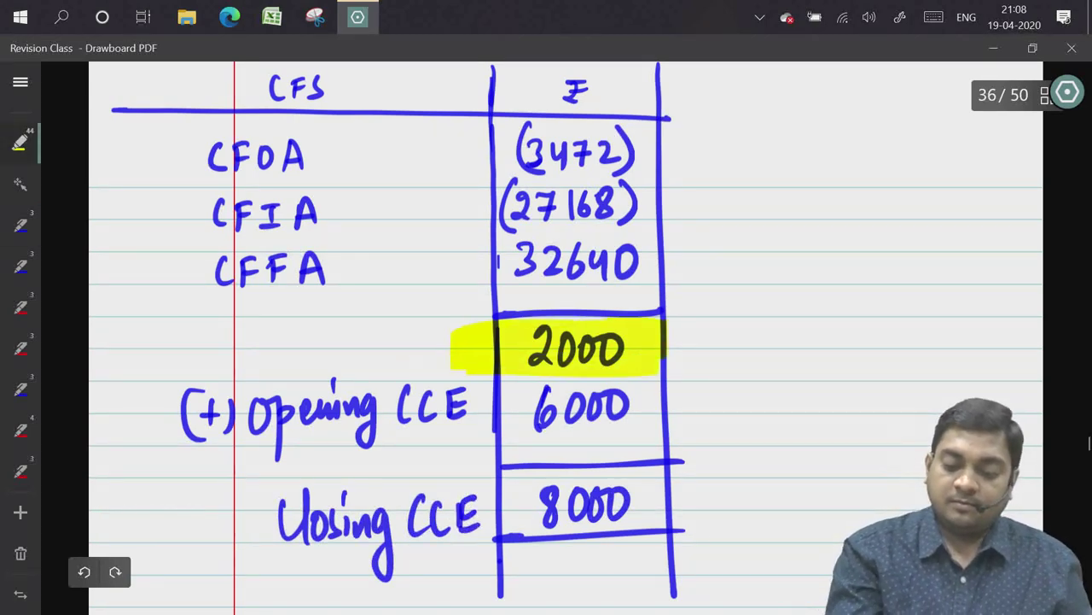
left_click_drag(410, 499, 243, 516)
left_click_drag(649, 525, 256, 550)
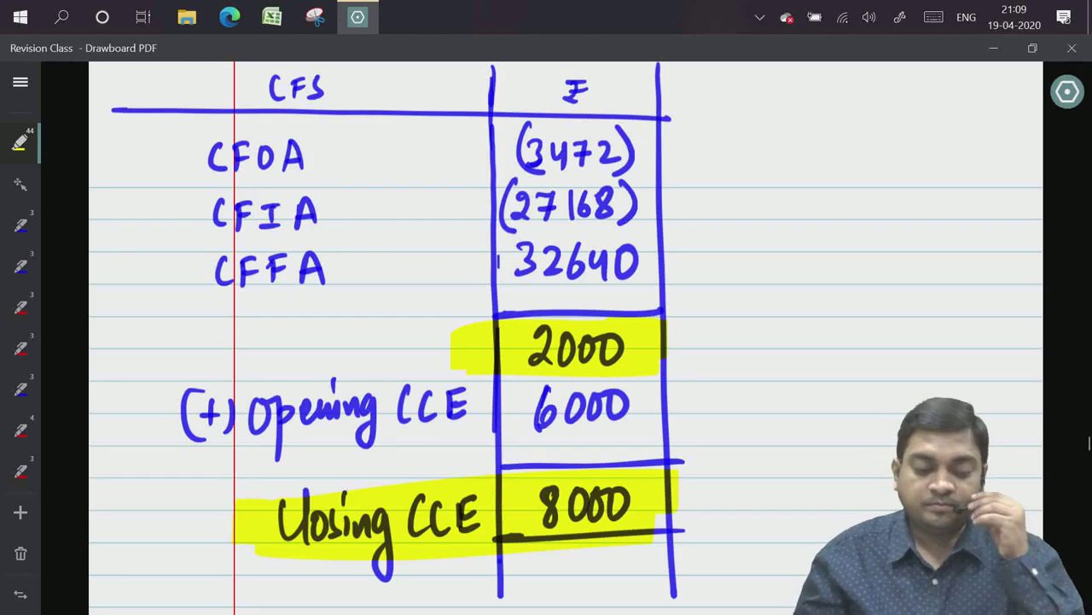
left_click(21, 265)
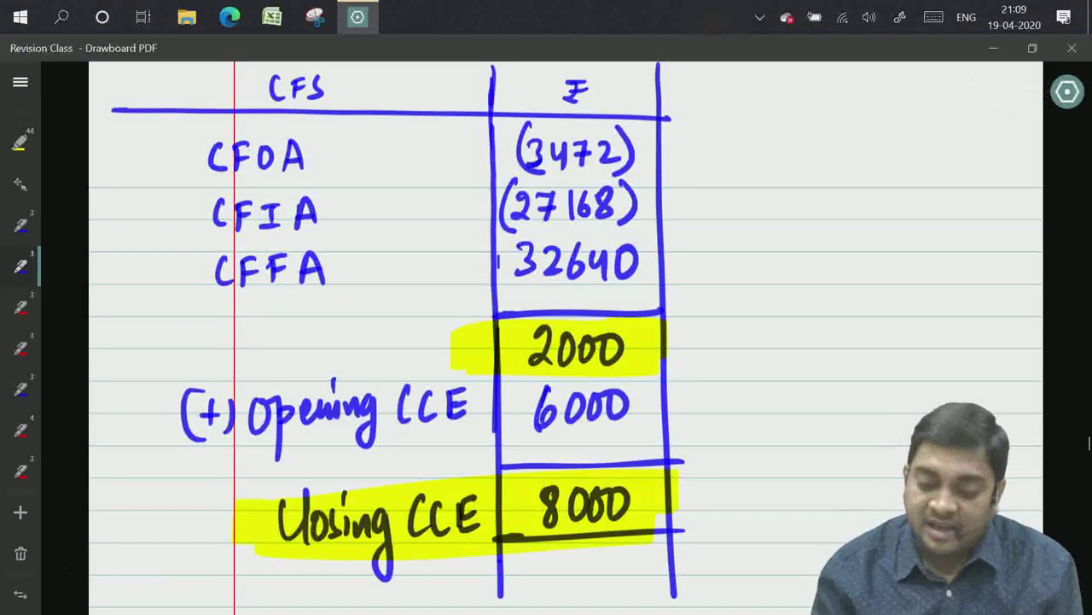
At the top of the blank page, write a double-underlined Q21 heading, undoing one bad stroke
scroll(563, 342, "down", 5)
scroll(563, 341, "down", 5)
scroll(806, 495, "down", 3)
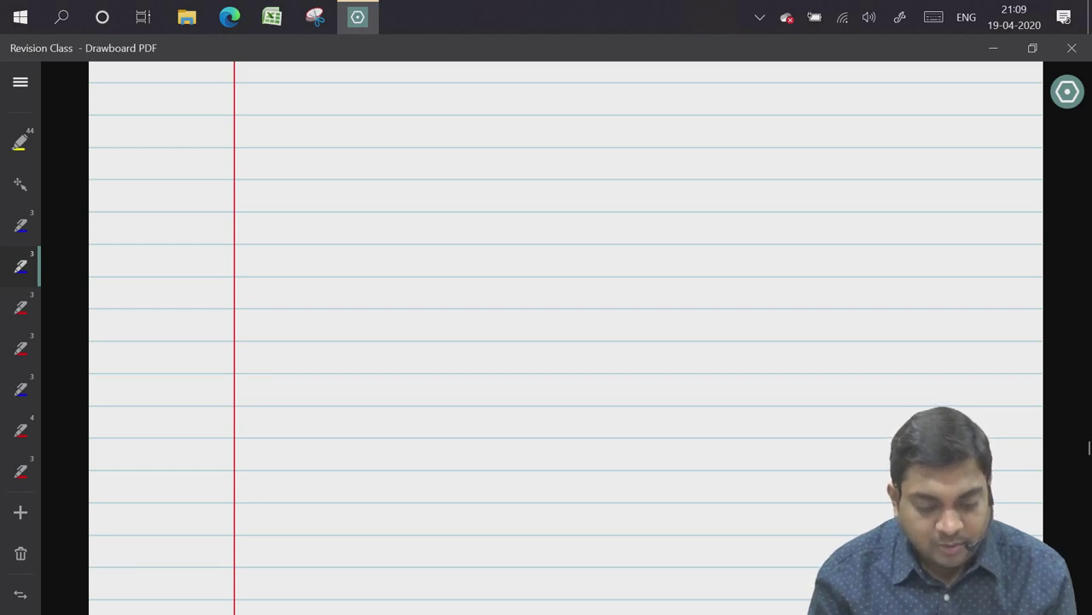
mouse_move(129, 90)
left_mouse_down()
mouse_move(143, 116)
mouse_move(119, 78)
mouse_move(130, 103)
left_mouse_up()
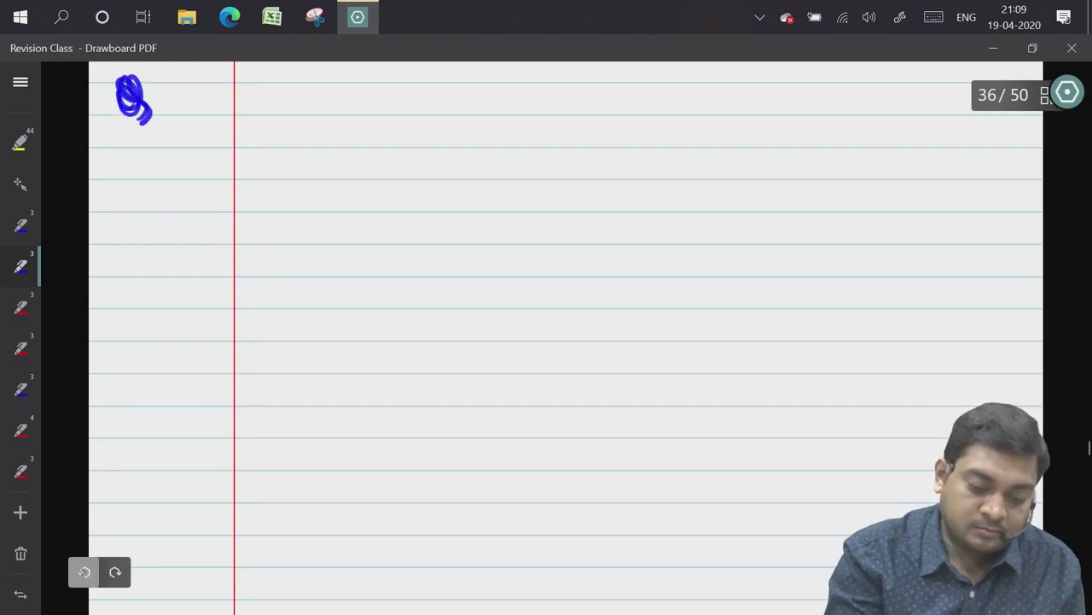
left_click(83, 572)
left_click(84, 572)
left_click_drag(136, 85, 137, 133)
mouse_move(150, 80)
left_mouse_down()
mouse_move(148, 90)
mouse_move(181, 104)
left_mouse_up()
left_click_drag(118, 147, 216, 120)
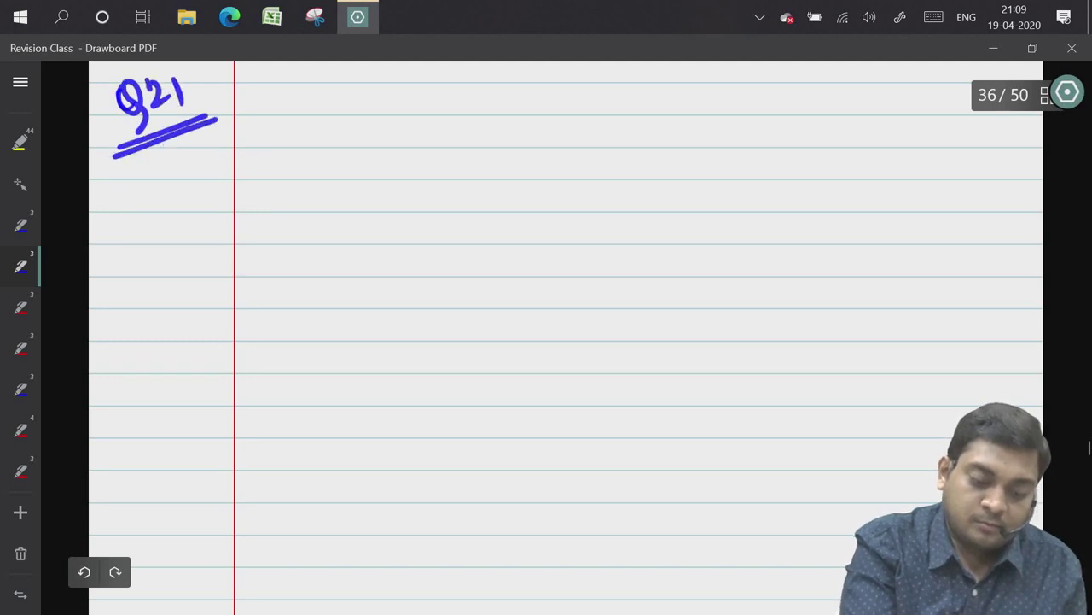
Write 'Imp' beside the Q21 heading
mouse_move(241, 84)
left_mouse_down()
mouse_move(237, 113)
mouse_move(278, 106)
mouse_move(293, 80)
left_mouse_up()
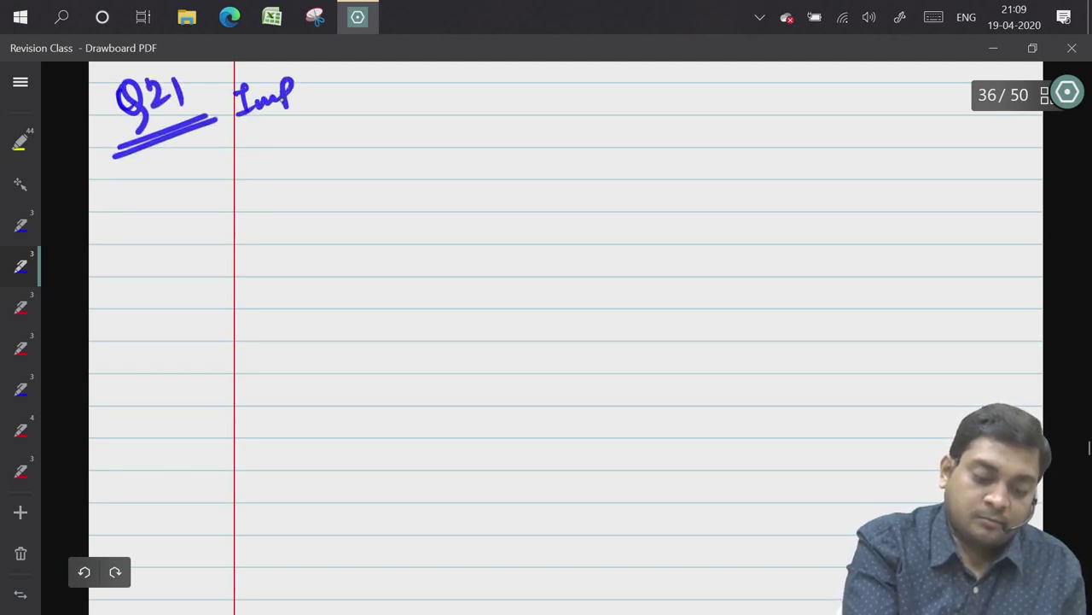
left_click_drag(259, 121, 278, 116)
left_click_drag(260, 128, 280, 123)
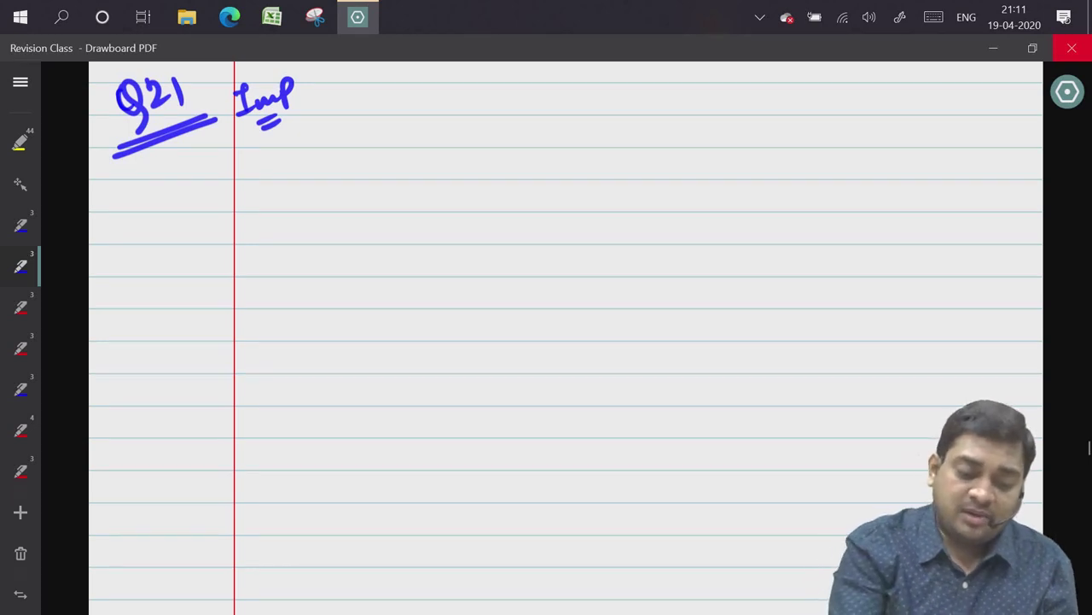
Write 'Inflow' to begin the note on the line under the Imp heading
mouse_move(242, 152)
left_mouse_down()
mouse_move(272, 173)
mouse_move(328, 162)
left_mouse_up()
Handwrite the first line in blue: 'Inflow/outflow arising from extra-ordinary item'
left_click_drag(335, 128, 324, 198)
left_click_drag(350, 157, 384, 175)
mouse_move(401, 130)
left_mouse_down()
mouse_move(396, 181)
mouse_move(410, 176)
left_mouse_up()
mouse_move(423, 157)
left_mouse_down()
mouse_move(430, 171)
mouse_move(455, 153)
left_mouse_up()
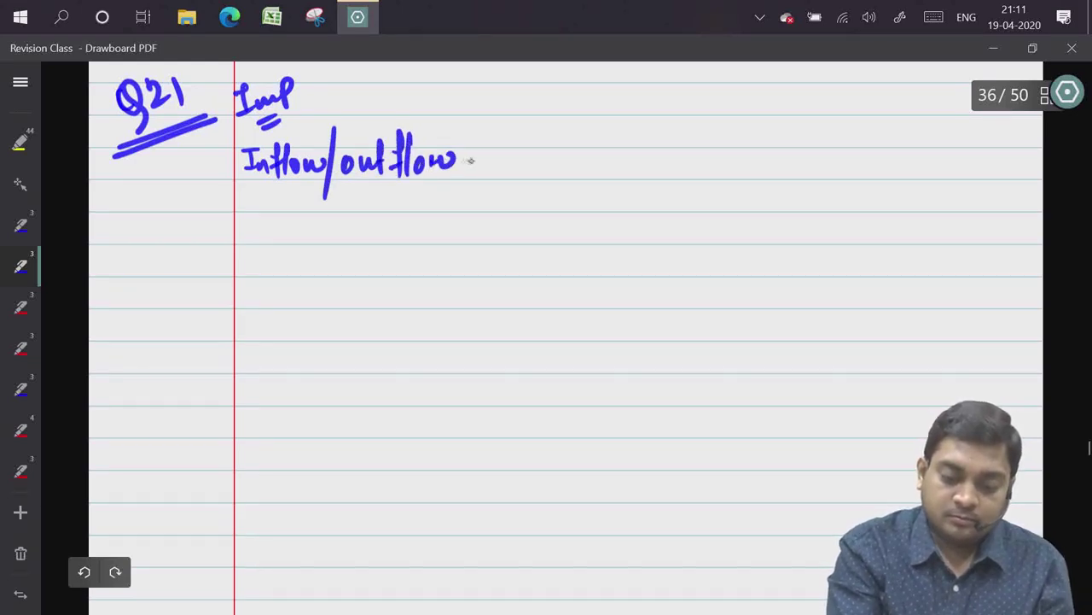
mouse_move(539, 168)
left_mouse_down()
mouse_move(556, 167)
mouse_move(558, 197)
left_mouse_up()
left_click_drag(599, 123, 592, 176)
left_click_drag(584, 162, 653, 162)
mouse_move(688, 152)
left_mouse_down()
mouse_move(686, 162)
mouse_move(713, 162)
left_mouse_up()
mouse_move(713, 146)
left_mouse_down()
mouse_move(698, 162)
mouse_move(746, 152)
left_mouse_up()
left_click_drag(752, 151, 755, 163)
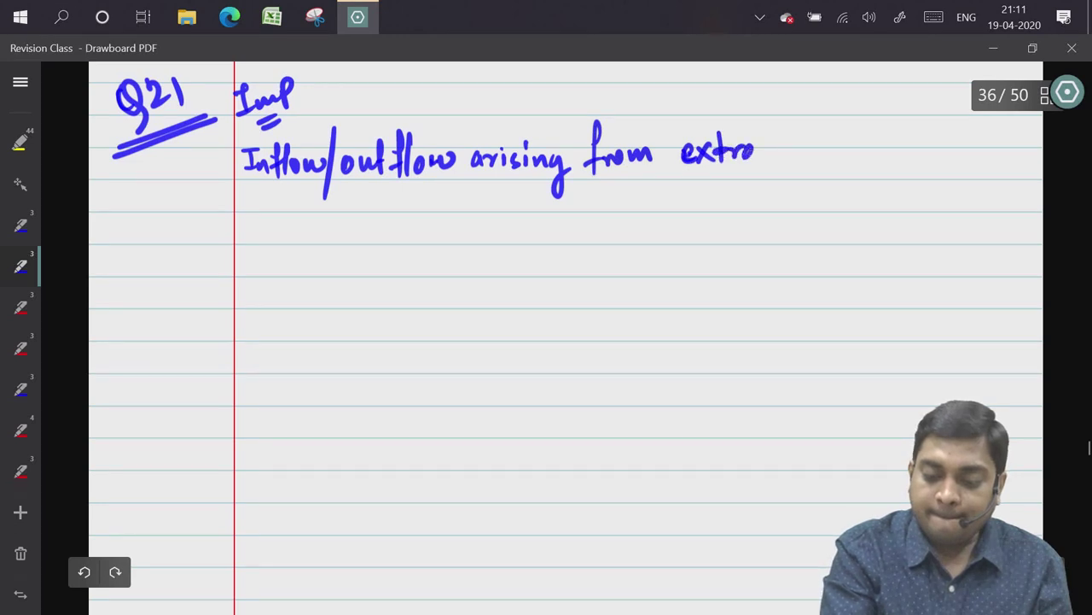
left_click_drag(817, 146, 804, 159)
left_click_drag(814, 126, 826, 158)
left_click_drag(835, 158, 879, 193)
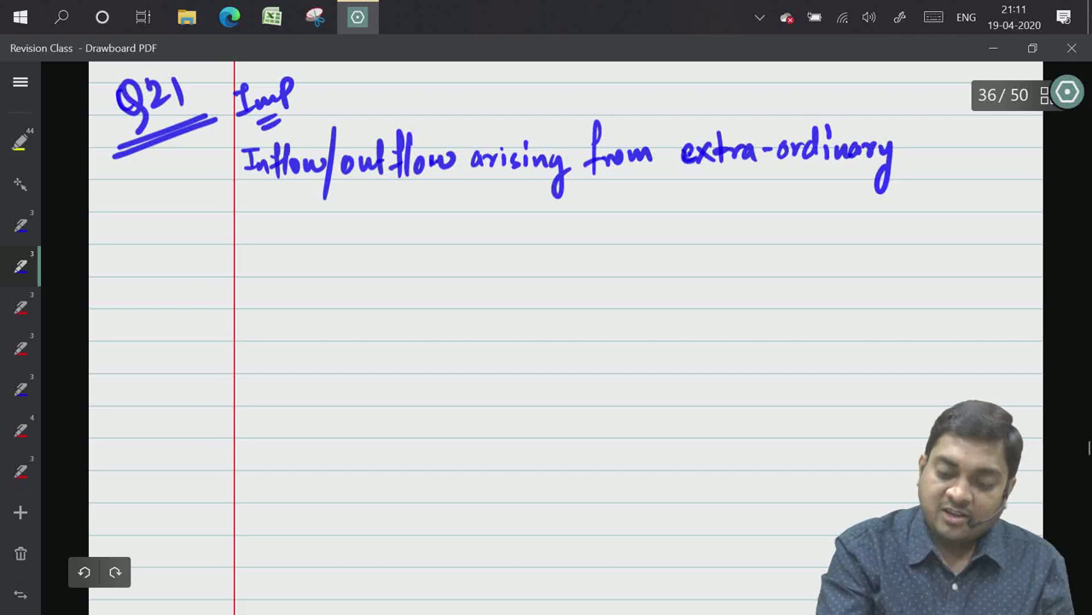
left_click_drag(925, 133, 925, 161)
left_click_drag(919, 145, 976, 147)
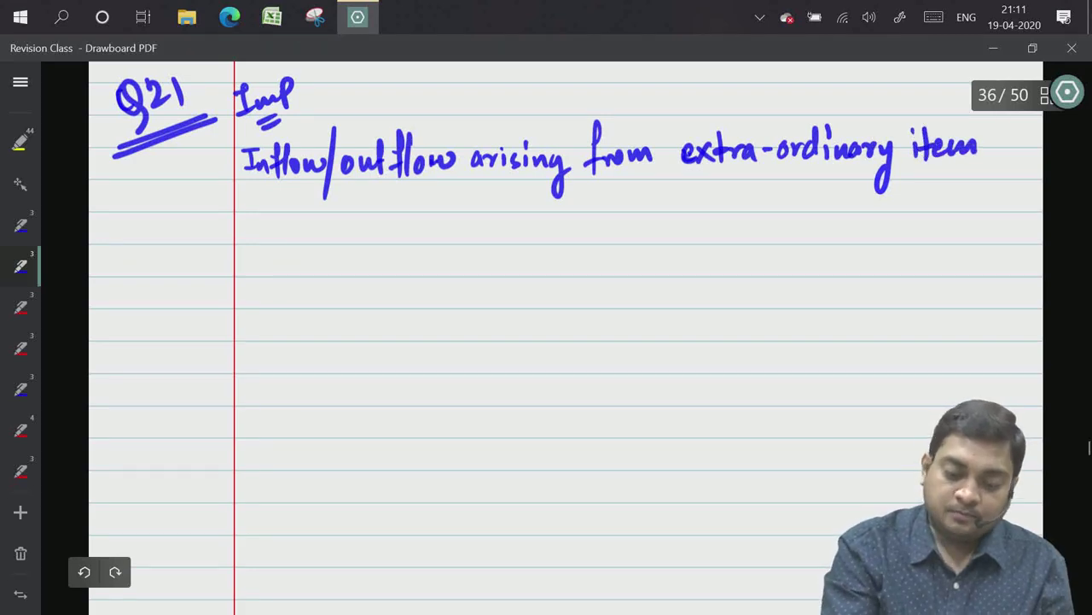
Handwrite the second line: 'should be disclosed seperately in CFS'
left_click_drag(208, 193, 197, 214)
mouse_move(214, 187)
left_mouse_down()
mouse_move(223, 213)
mouse_move(252, 214)
left_mouse_up()
mouse_move(261, 188)
left_mouse_down()
mouse_move(261, 213)
mouse_move(345, 213)
mouse_move(376, 196)
mouse_move(390, 215)
mouse_move(493, 208)
left_mouse_up()
left_click(462, 195)
mouse_move(497, 206)
left_mouse_down()
mouse_move(504, 179)
mouse_move(539, 212)
left_mouse_up()
mouse_move(560, 203)
left_mouse_down()
mouse_move(572, 205)
mouse_move(578, 236)
mouse_move(599, 204)
mouse_move(611, 210)
left_mouse_up()
mouse_move(615, 211)
left_mouse_down()
mouse_move(629, 198)
mouse_move(648, 213)
left_mouse_up()
left_click_drag(642, 198, 671, 214)
left_click_drag(679, 178, 681, 241)
mouse_move(725, 198)
left_mouse_down()
mouse_move(742, 210)
mouse_move(797, 205)
left_mouse_up()
mouse_move(801, 191)
left_mouse_down()
mouse_move(805, 208)
mouse_move(780, 210)
mouse_move(803, 210)
left_mouse_up()
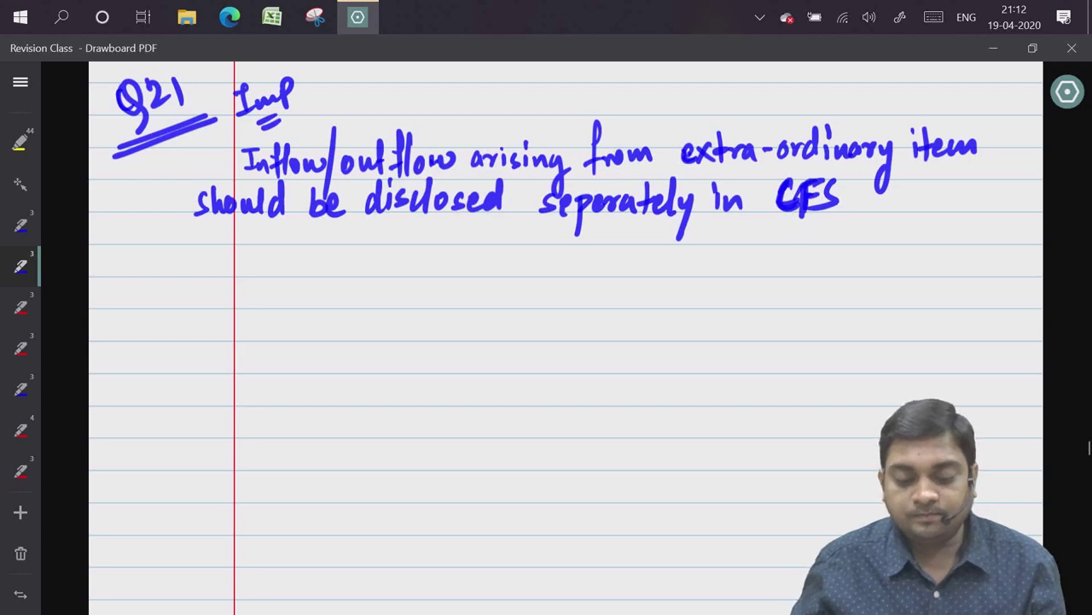
Highlight both lines of the Q21 extra-ordinary item note in yellow
left_click(21, 142)
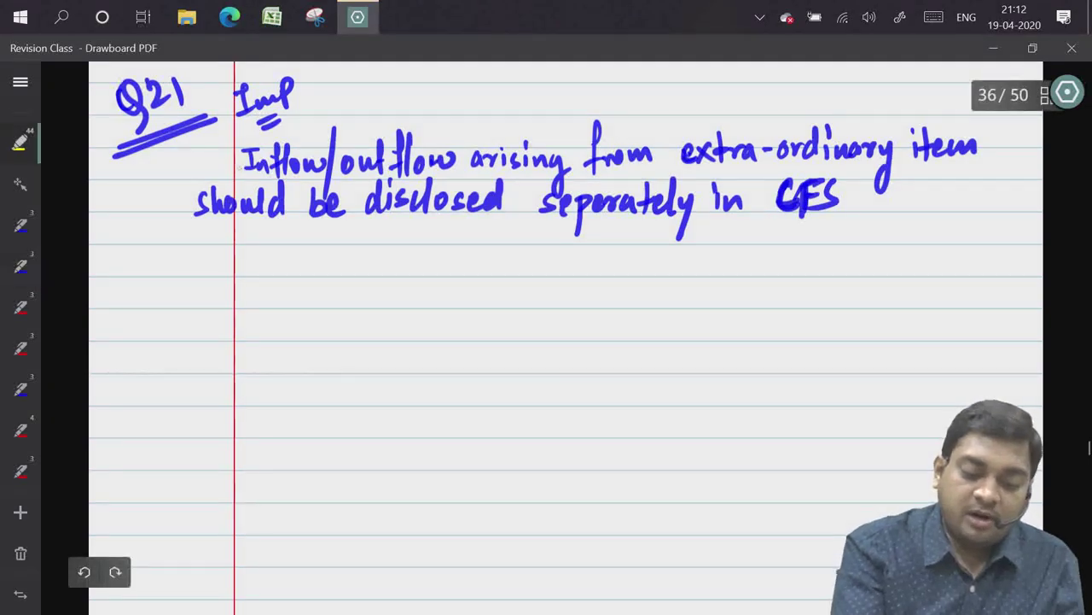
left_click_drag(243, 164, 837, 169)
left_click_drag(393, 154, 1003, 155)
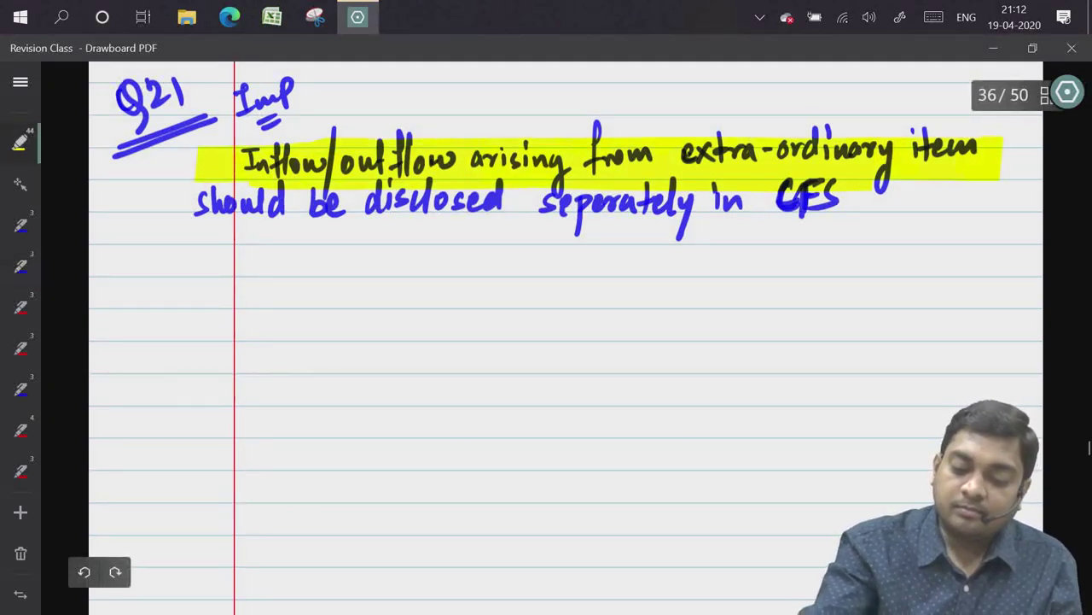
mouse_move(913, 192)
left_mouse_down()
mouse_move(145, 213)
mouse_move(904, 232)
left_mouse_up()
left_click_drag(886, 135, 215, 128)
left_click_drag(806, 122, 973, 124)
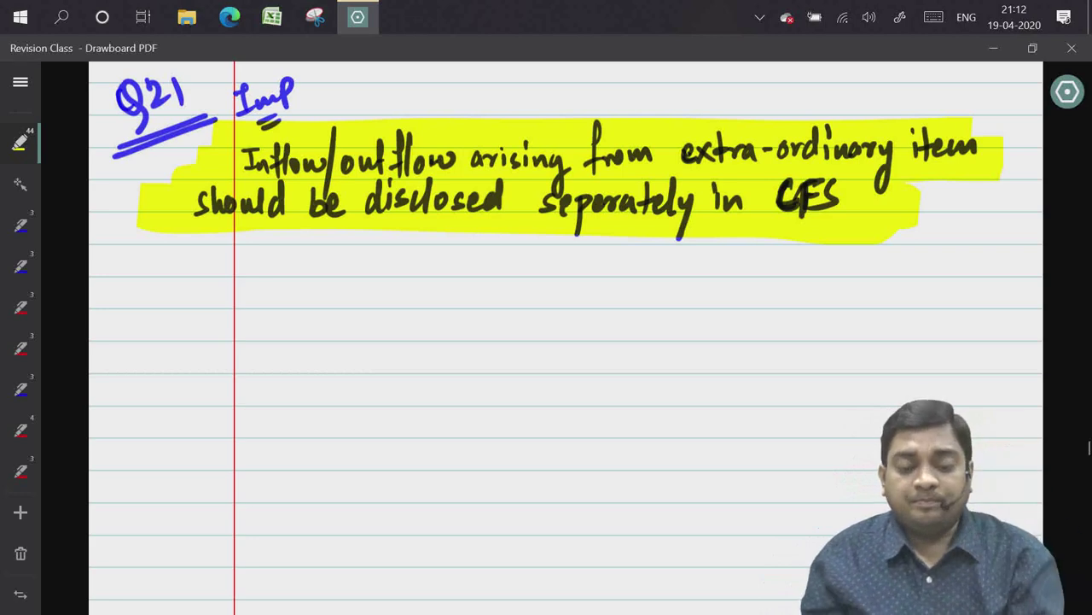
scroll(566, 341, "up", 10)
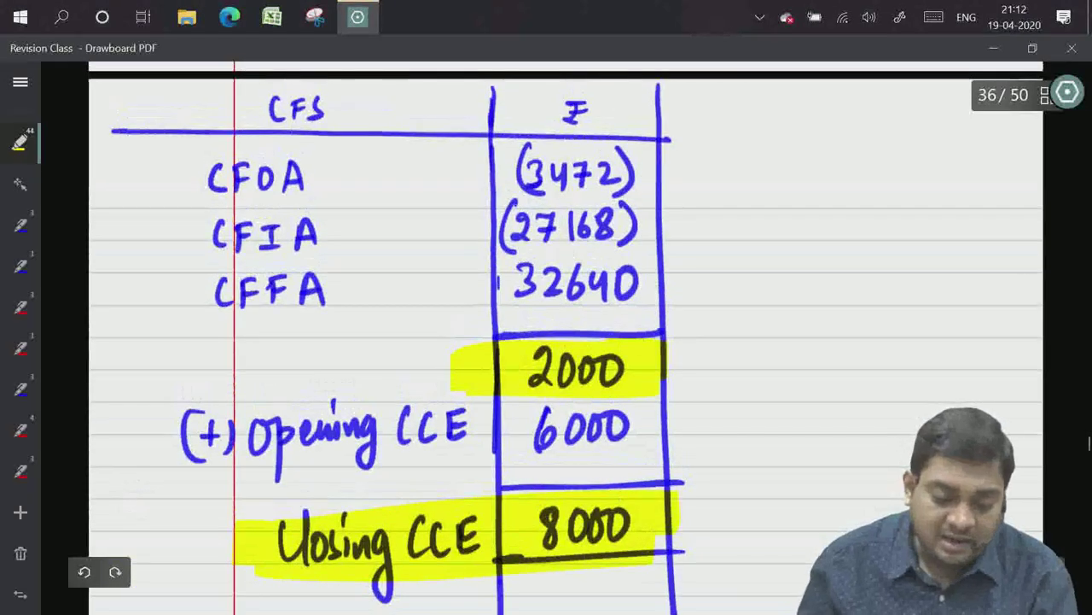
Write 'Extra-ordinary item' in red below CFFA and tick the 32640 figure
left_click(21, 347)
mouse_move(228, 322)
left_mouse_down()
mouse_move(228, 347)
mouse_move(347, 330)
left_mouse_up()
mouse_move(359, 332)
left_mouse_down()
mouse_move(362, 303)
mouse_move(370, 340)
mouse_move(401, 331)
mouse_move(410, 372)
left_mouse_up()
left_click_drag(440, 331, 440, 345)
left_click_drag(451, 304, 449, 343)
mouse_move(444, 325)
left_mouse_down()
mouse_move(474, 335)
mouse_move(495, 325)
left_mouse_up()
left_click_drag(595, 314, 687, 289)
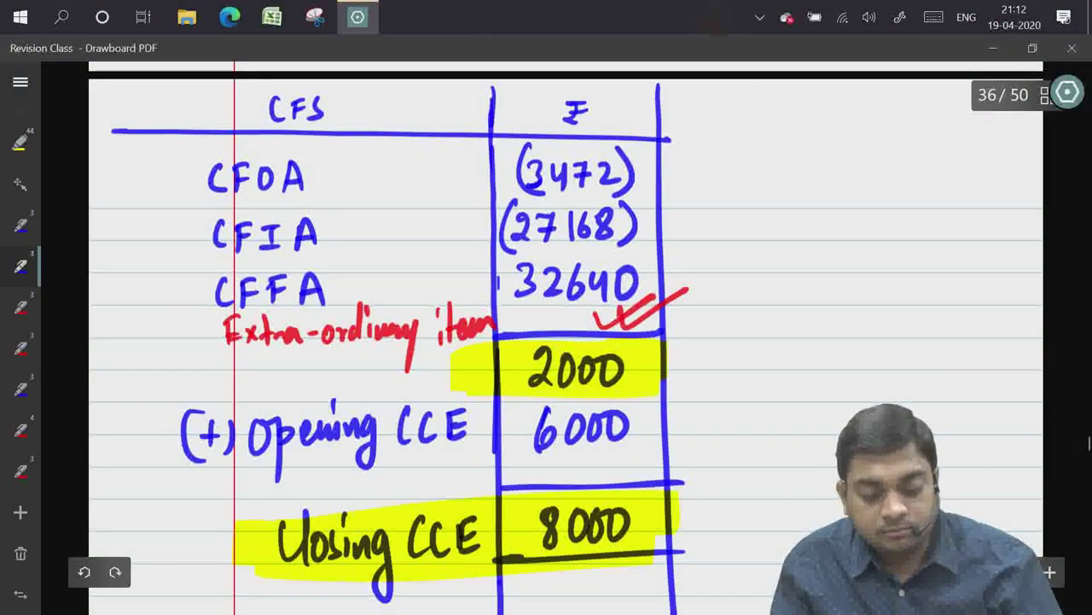
scroll(566, 337, "down", 10)
scroll(566, 337, "up", 2)
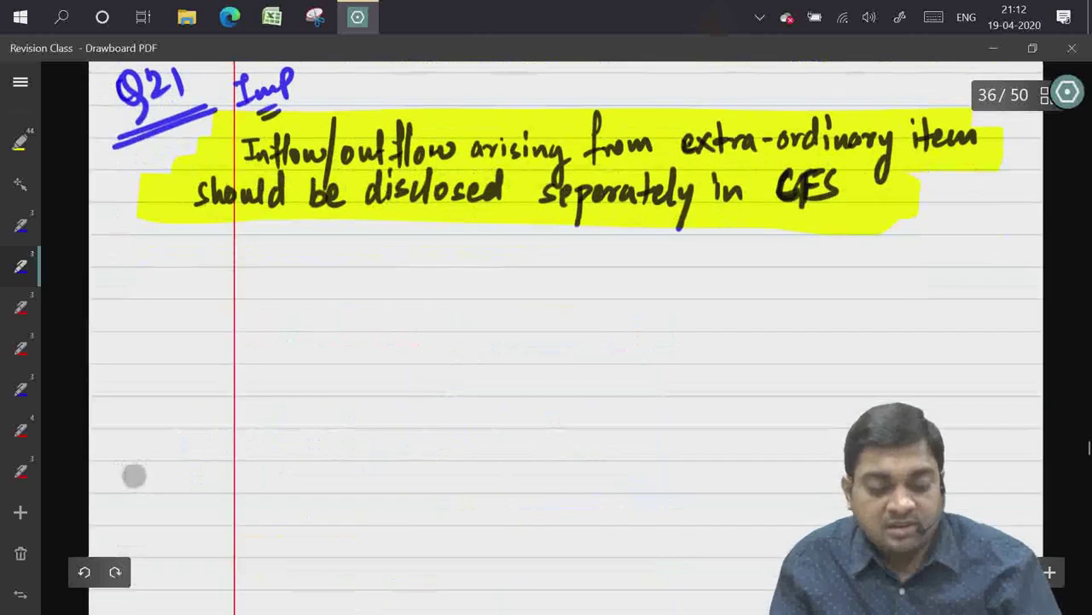
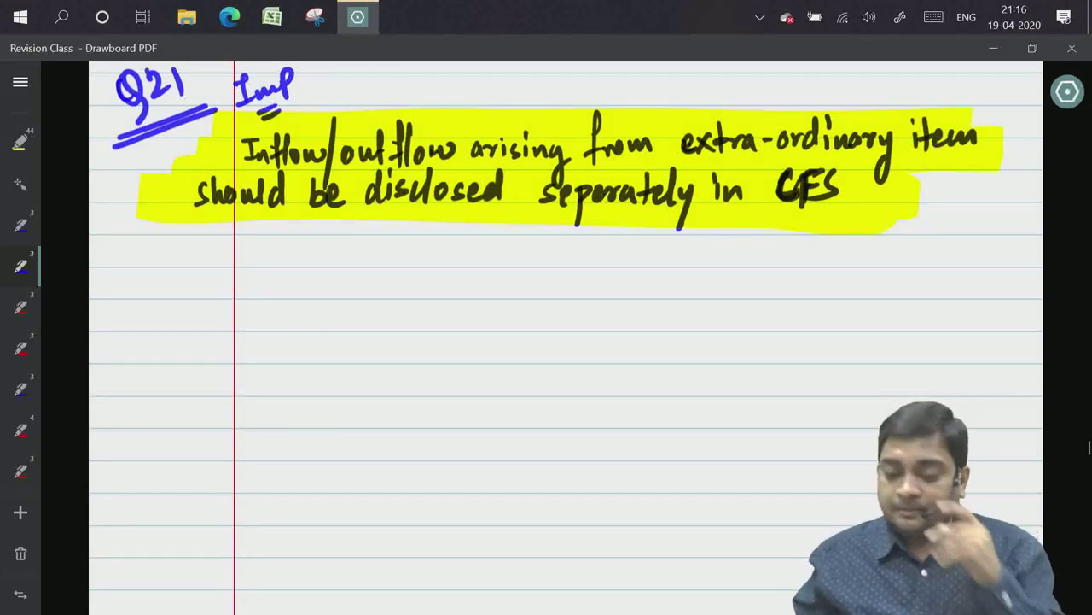
Below the Q21 note, draw the table's top line and two column dividers in blue ink
scroll(103, 363, "down", 3)
scroll(103, 362, "down", 2)
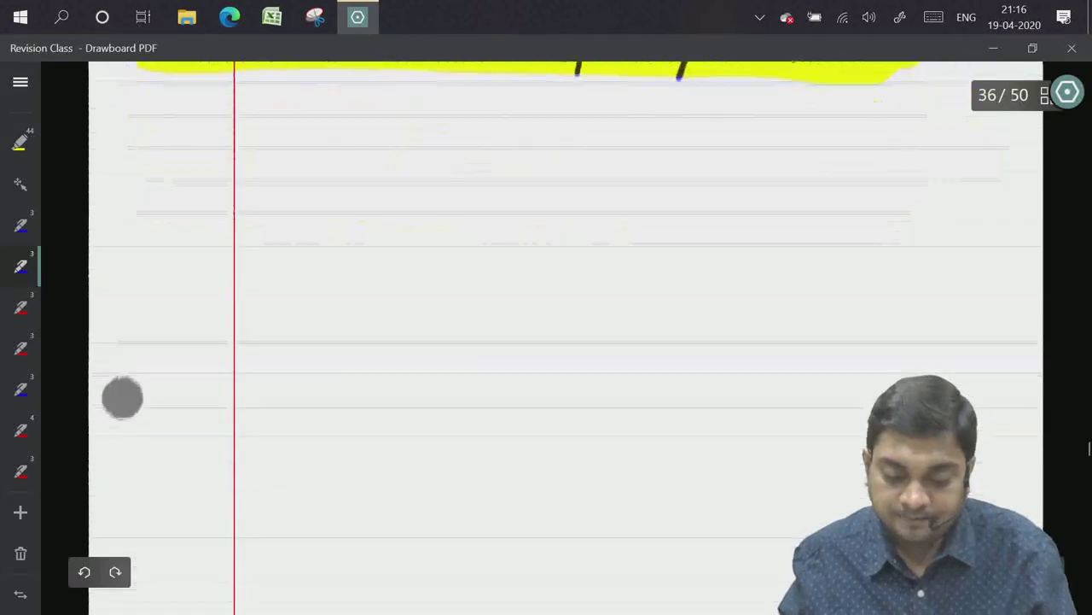
scroll(119, 384, "down", 2)
left_click(21, 389)
left_click_drag(94, 107, 643, 97)
left_click(84, 572)
left_click_drag(98, 99, 619, 97)
left_click_drag(453, 77, 441, 611)
left_click_drag(616, 73, 609, 611)
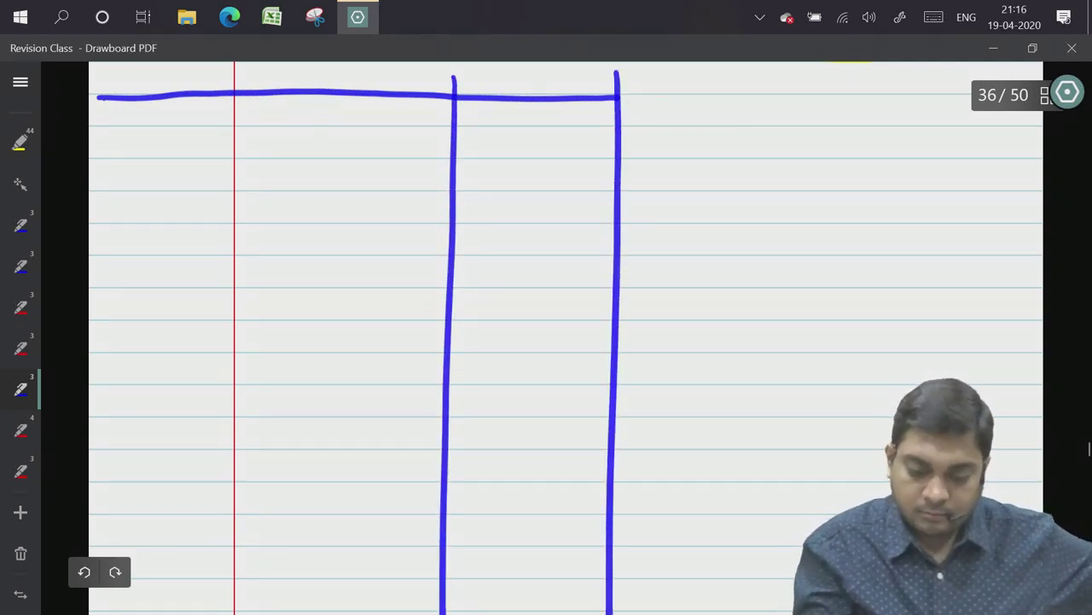
Write the CFOA and ₹ headings and extend the top line for a second table
left_click_drag(527, 72, 538, 88)
mouse_move(213, 68)
left_mouse_down()
mouse_move(213, 90)
mouse_move(234, 88)
left_mouse_up()
left_click_drag(234, 70, 251, 78)
left_click_drag(262, 70, 288, 79)
left_click_drag(630, 97, 973, 88)
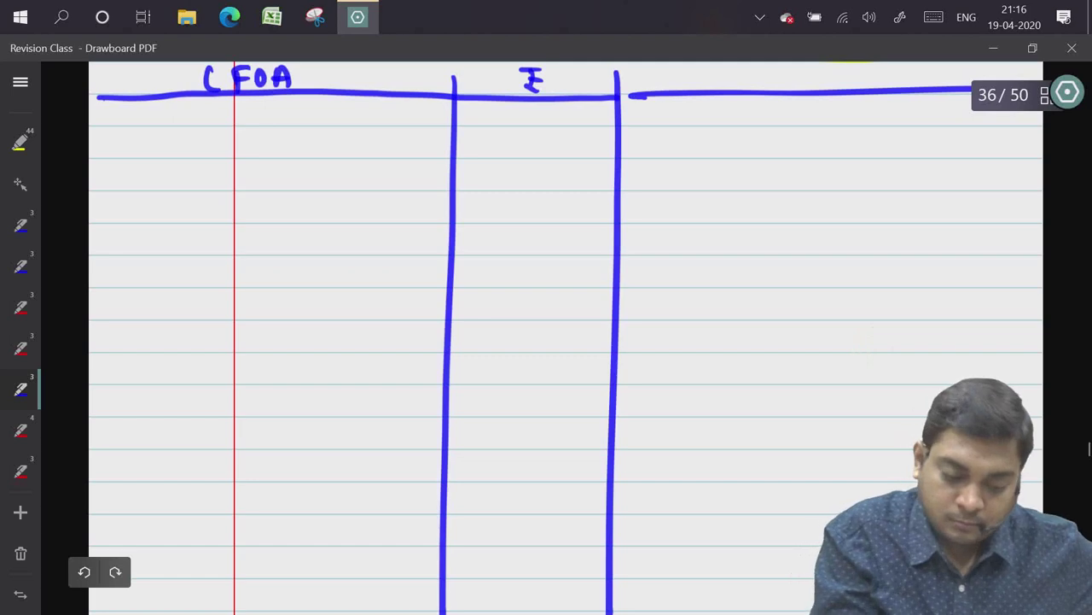
Close the CFOA header row and draw a right-hand CFIA table with a ₹ column
scroll(563, 341, "up", 5)
scroll(563, 341, "down", 5)
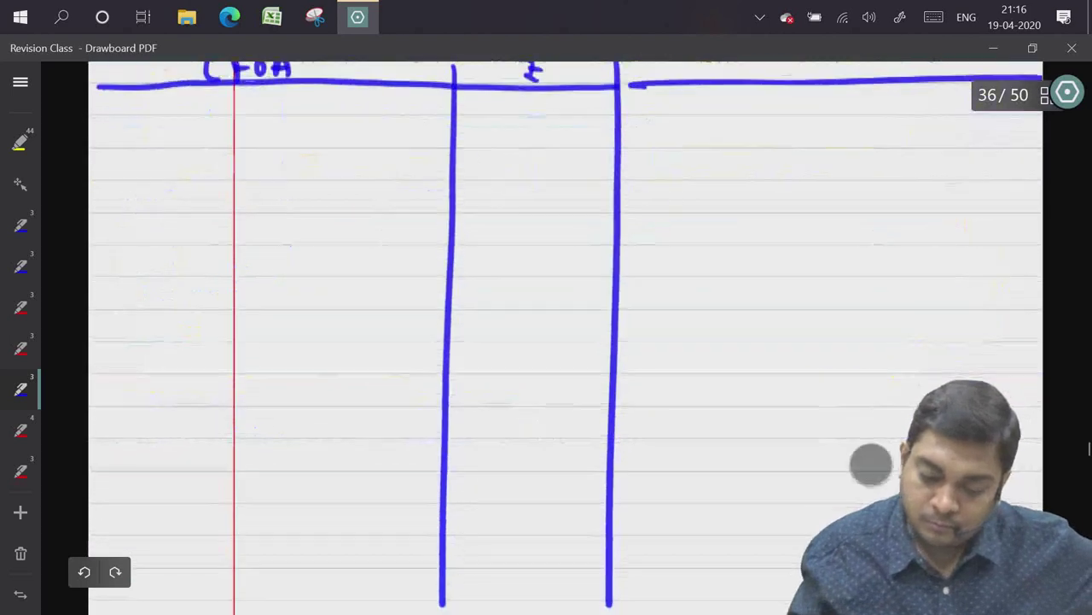
left_click_drag(99, 176, 603, 172)
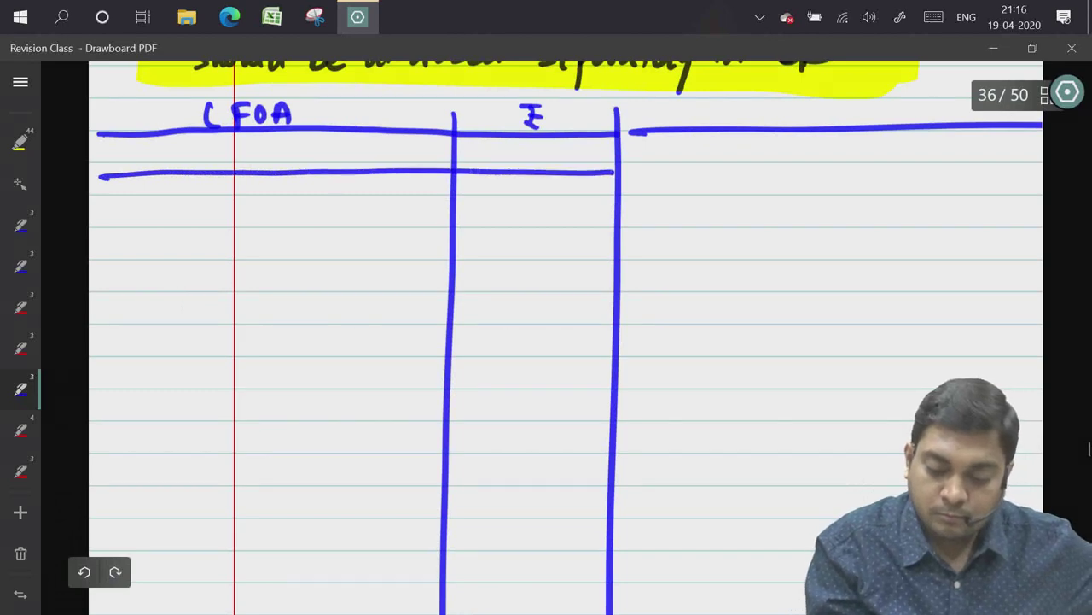
left_click_drag(634, 170, 767, 171)
left_click_drag(792, 171, 1041, 171)
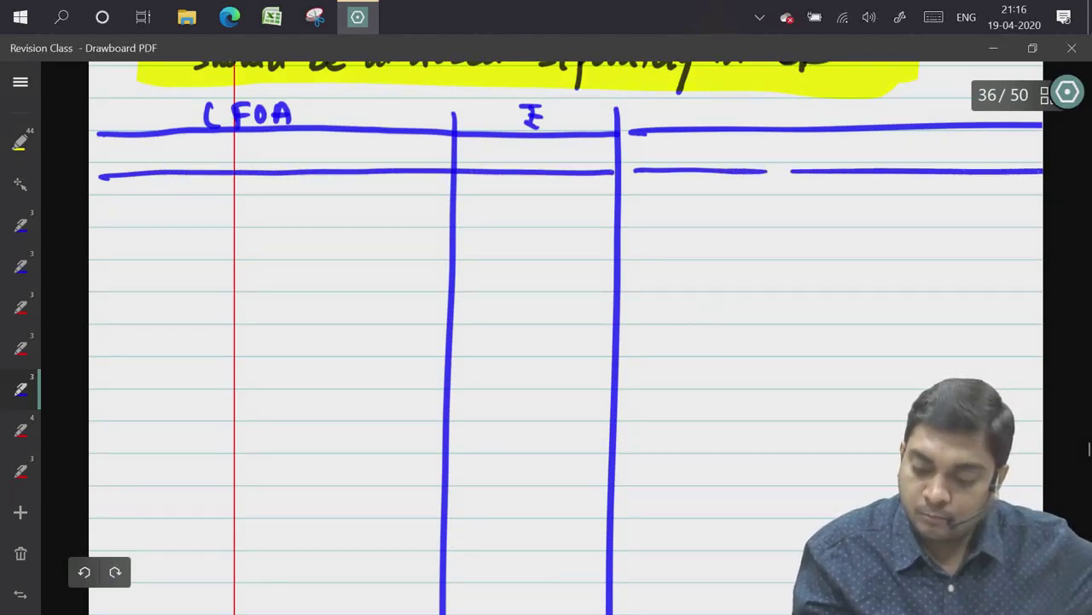
left_click_drag(632, 128, 631, 505)
left_click_drag(930, 126, 922, 391)
mouse_move(979, 141)
left_mouse_down()
mouse_move(974, 160)
mouse_move(990, 154)
left_mouse_up()
left_click_drag(968, 144, 1000, 136)
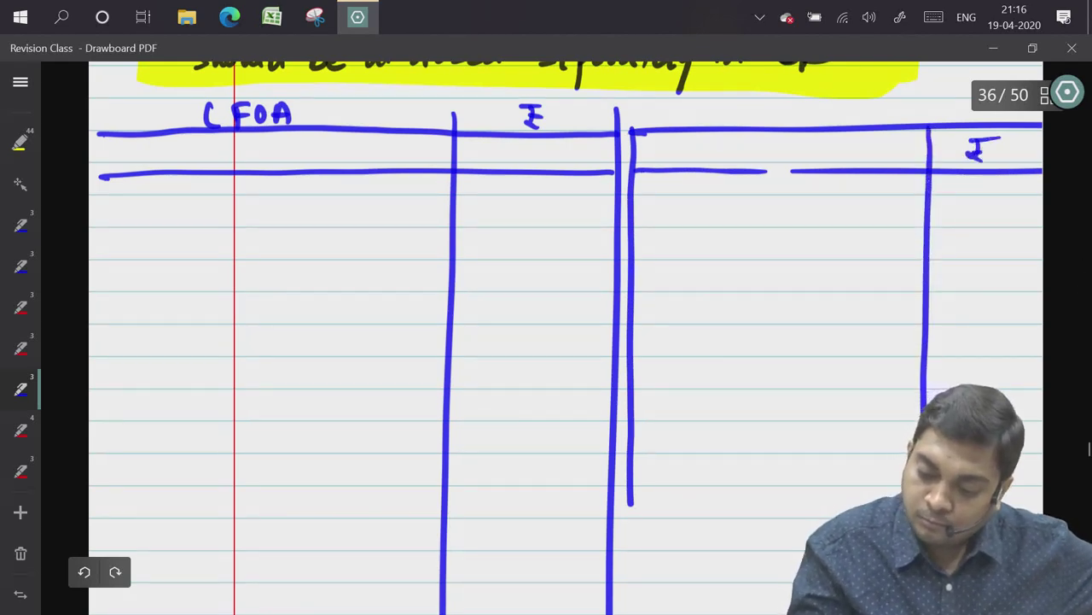
mouse_move(792, 104)
left_mouse_down()
mouse_move(790, 126)
mouse_move(803, 126)
left_mouse_up()
left_click_drag(801, 105, 817, 103)
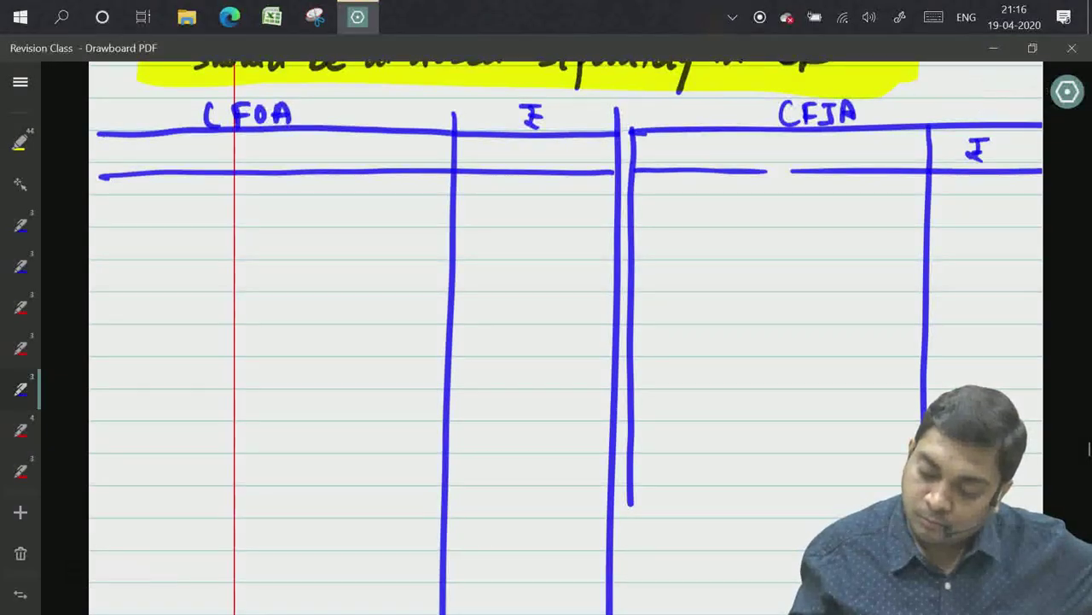
Replace the too-long CFIA left border and amount divider with shorter ones
key("ctrl+z")
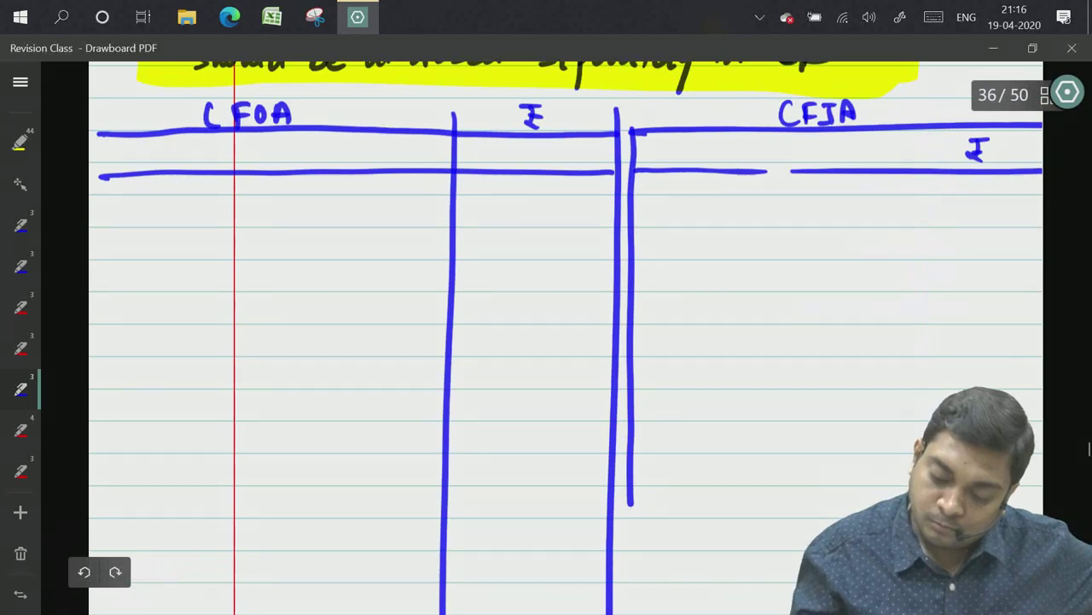
key("ctrl+z")
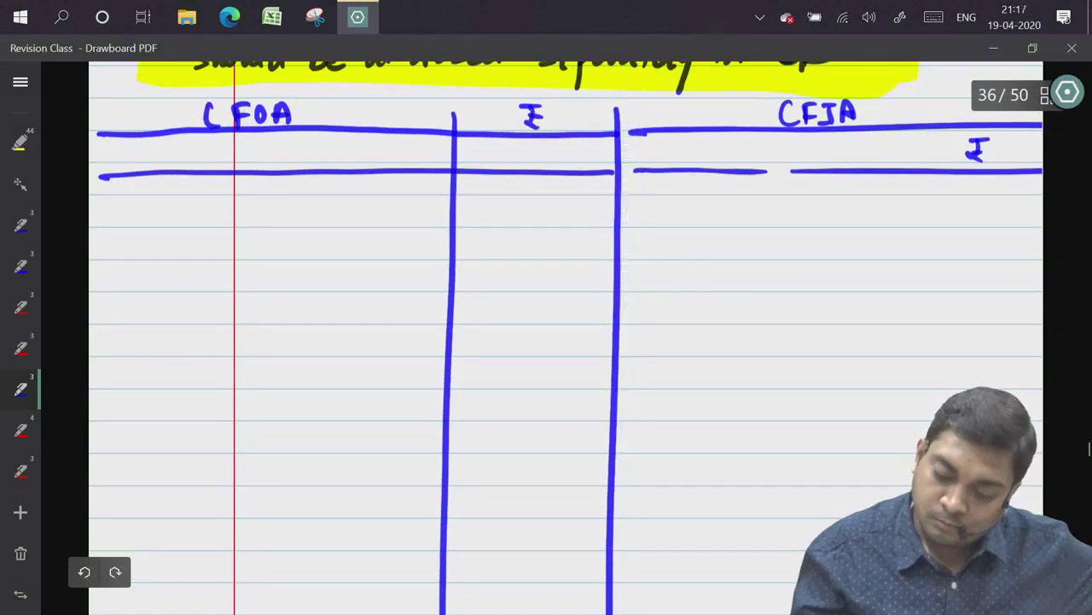
left_click_drag(632, 133, 625, 333)
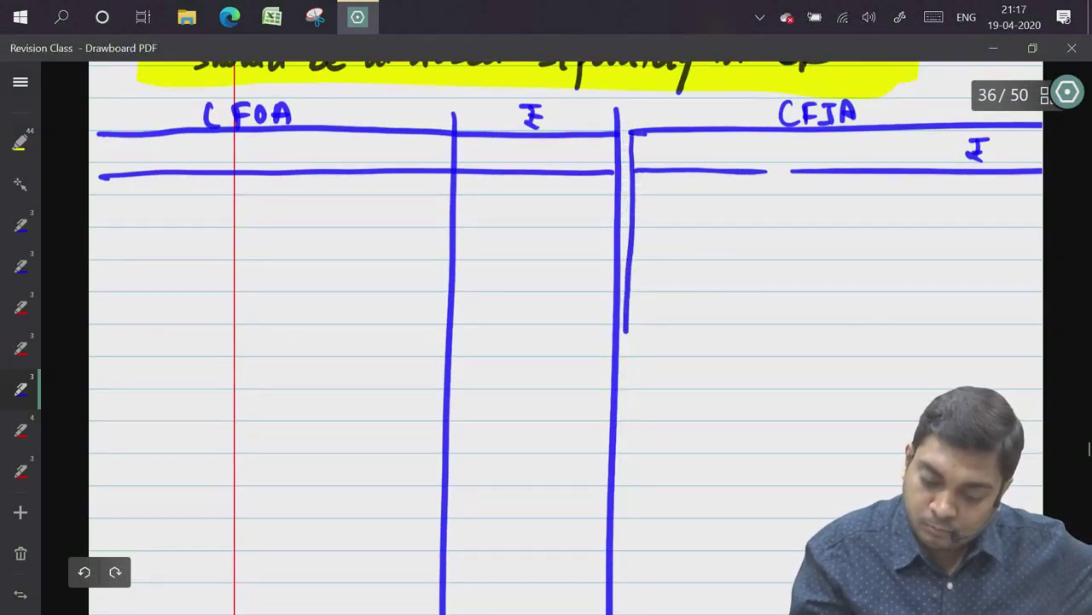
left_click_drag(934, 126, 932, 333)
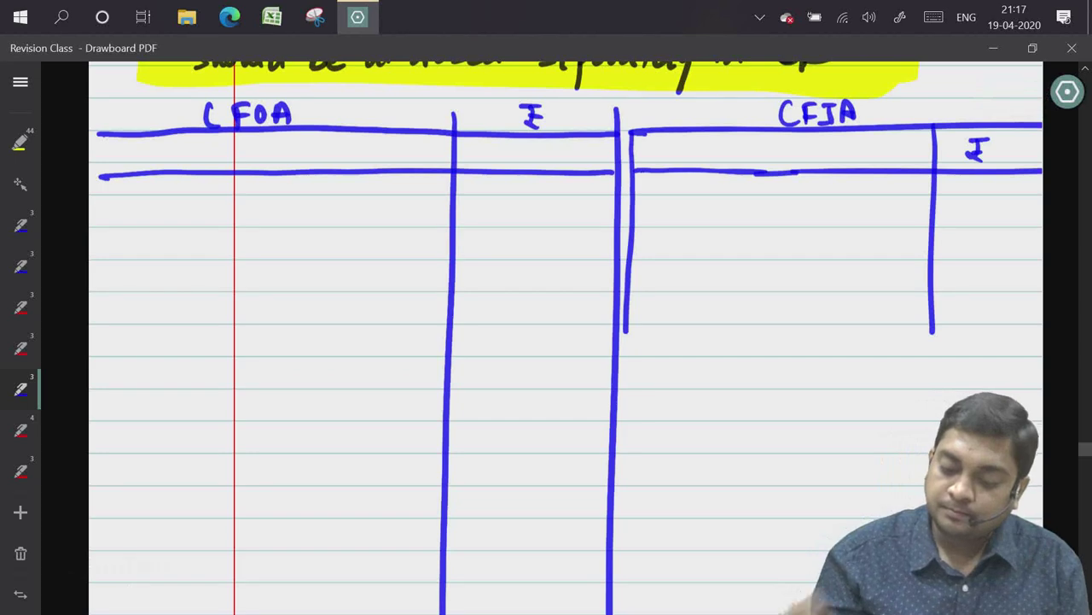
Draw a CFFA table with header row and ₹ column below CFIA, and begin the CFOA net profit row
left_click_drag(626, 362, 1043, 359)
left_click_drag(926, 365, 916, 504)
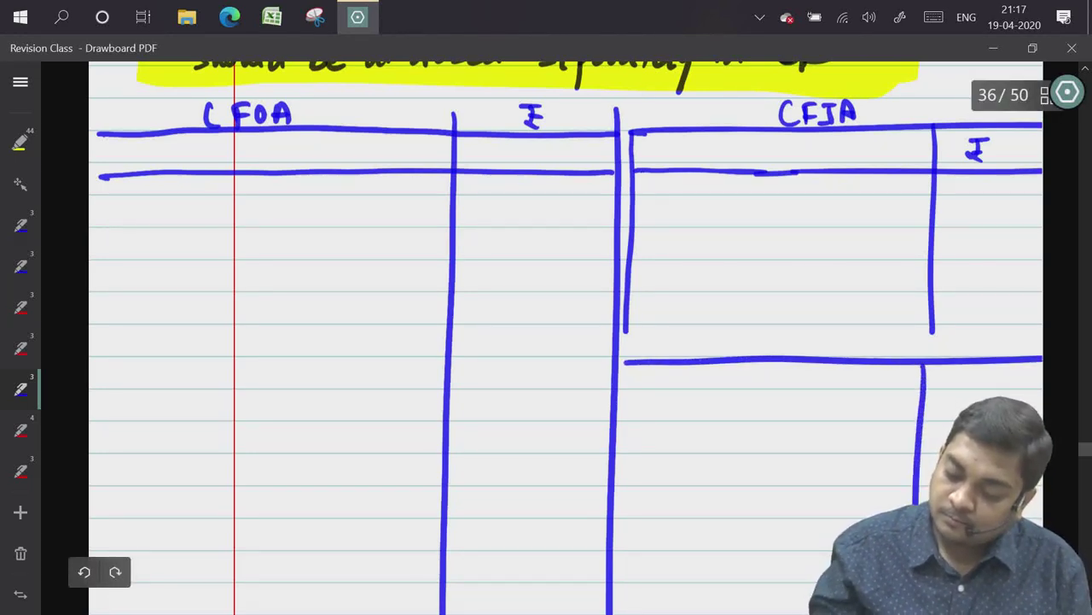
left_click_drag(628, 361, 627, 613)
left_click_drag(625, 404, 1043, 401)
left_click_drag(788, 334, 789, 353)
mouse_move(800, 334)
left_mouse_down()
mouse_move(799, 354)
mouse_move(816, 332)
mouse_move(824, 353)
mouse_move(840, 333)
left_mouse_up()
mouse_move(847, 333)
left_mouse_down()
mouse_move(847, 353)
mouse_move(864, 353)
left_mouse_up()
left_click_drag(851, 344, 862, 344)
mouse_move(988, 374)
left_mouse_down()
mouse_move(987, 390)
mouse_move(1009, 370)
mouse_move(999, 382)
left_mouse_up()
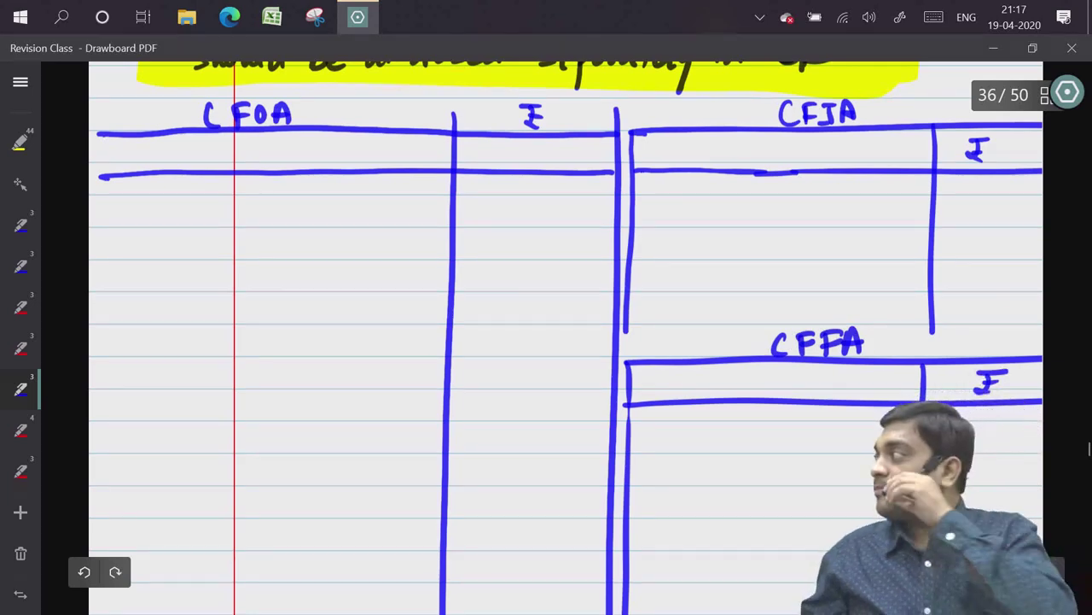
left_click_drag(177, 488, 177, 460)
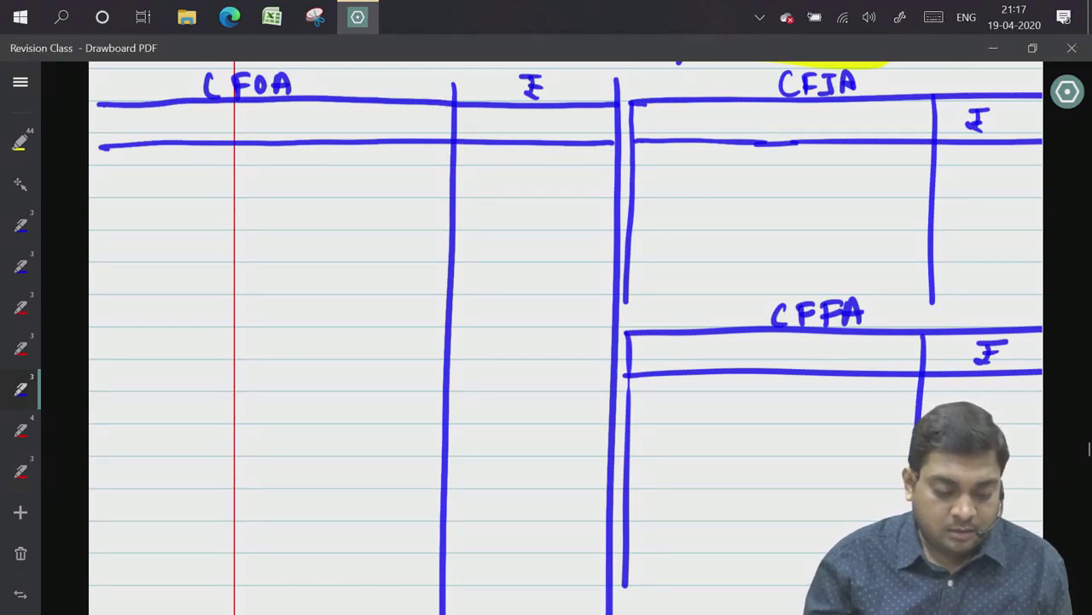
mouse_move(99, 192)
left_mouse_down()
mouse_move(120, 175)
mouse_move(170, 196)
mouse_move(266, 193)
left_mouse_up()
Write 'NP before Tax & Extra-ordinary Items' with 2000000 in CFOA
mouse_move(261, 163)
left_mouse_down()
mouse_move(275, 176)
mouse_move(270, 194)
left_mouse_up()
mouse_move(275, 177)
left_mouse_down()
mouse_move(285, 196)
mouse_move(297, 191)
left_mouse_up()
left_click_drag(300, 175, 338, 191)
mouse_move(345, 174)
left_mouse_down()
mouse_move(350, 189)
mouse_move(401, 176)
left_mouse_up()
left_click_drag(410, 176, 413, 157)
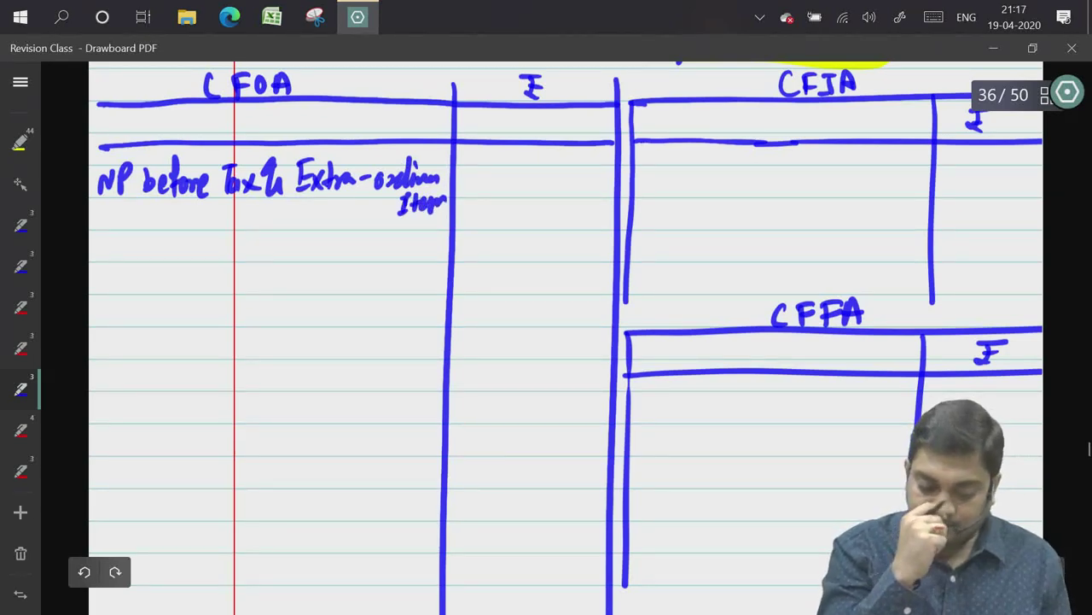
left_click_drag(467, 175, 485, 200)
left_click_drag(497, 173, 521, 175)
mouse_move(534, 174)
left_mouse_down()
mouse_move(534, 195)
mouse_move(572, 171)
left_mouse_up()
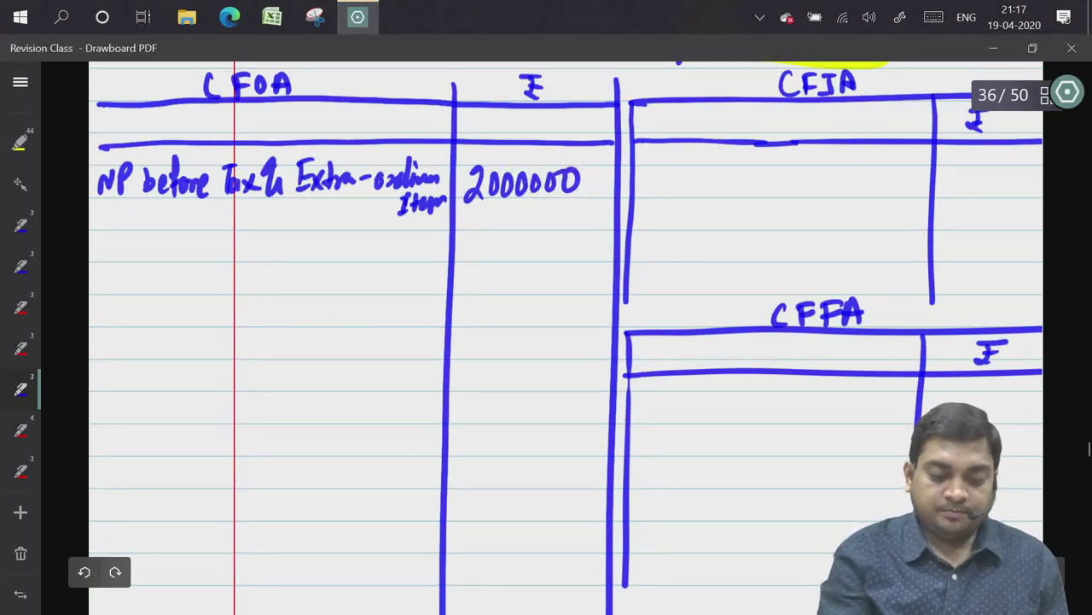
Add back depreciation: write '(+) Depn' with 500000
left_click_drag(116, 226, 117, 248)
mouse_move(107, 235)
left_mouse_down()
mouse_move(126, 235)
mouse_move(129, 248)
left_mouse_up()
left_click_drag(107, 215, 105, 254)
left_click_drag(149, 222, 152, 247)
left_click_drag(174, 239, 189, 258)
left_click_drag(189, 234, 214, 244)
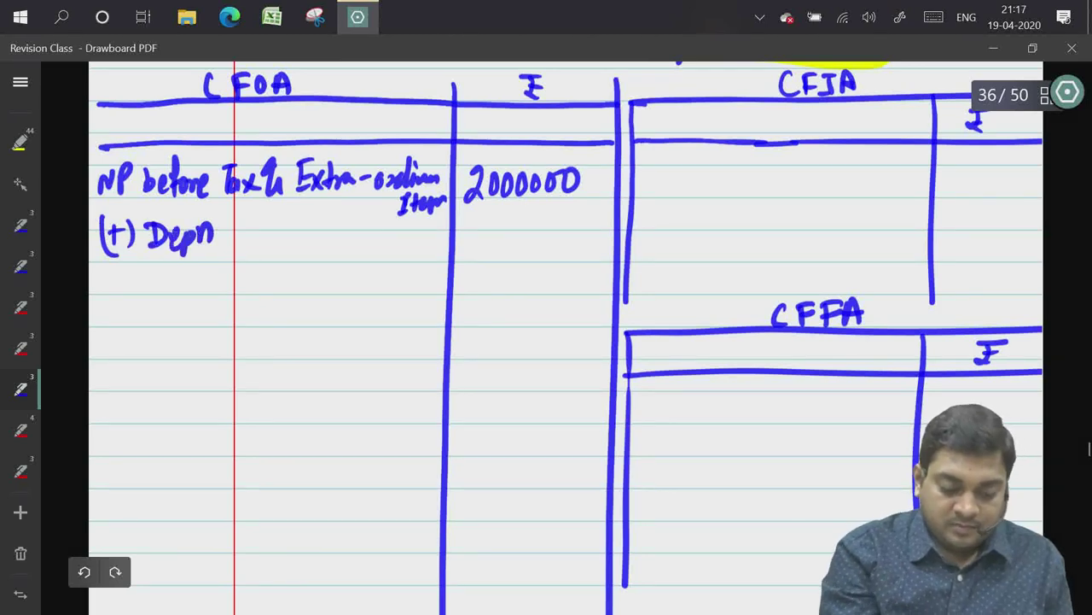
mouse_move(504, 217)
left_mouse_down()
mouse_move(488, 239)
mouse_move(532, 218)
left_mouse_up()
mouse_move(553, 219)
left_mouse_down()
mouse_move(547, 240)
mouse_move(555, 218)
left_mouse_up()
left_click_drag(567, 215, 582, 219)
Add back discount written off: write '(+) Discount w/off' with 30000
left_click_drag(102, 257, 99, 294)
left_click_drag(140, 268, 143, 289)
mouse_move(161, 268)
left_mouse_down()
mouse_move(160, 285)
mouse_move(188, 288)
left_mouse_up()
left_click_drag(200, 275, 230, 291)
mouse_move(232, 268)
left_mouse_down()
mouse_move(294, 266)
mouse_move(290, 302)
left_mouse_up()
left_click_drag(312, 265, 315, 293)
mouse_move(314, 281)
left_mouse_down()
mouse_move(329, 276)
mouse_move(333, 301)
left_mouse_up()
left_click_drag(327, 285, 346, 278)
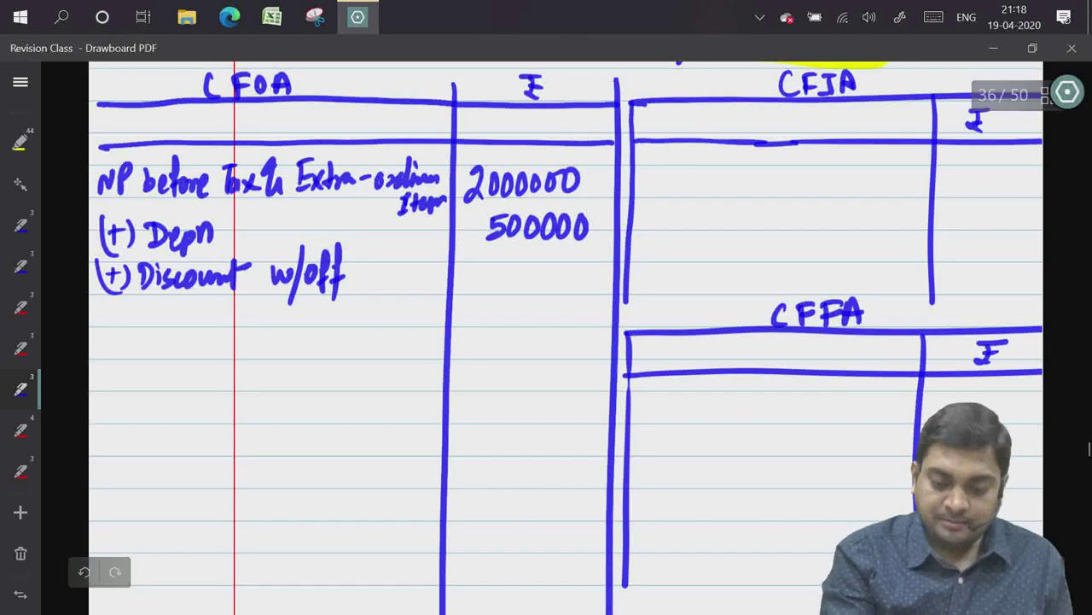
mouse_move(491, 265)
left_mouse_down()
mouse_move(490, 285)
mouse_move(518, 264)
left_mouse_up()
mouse_move(533, 266)
left_mouse_down()
mouse_move(530, 275)
mouse_move(536, 266)
left_mouse_up()
left_click_drag(553, 265, 569, 266)
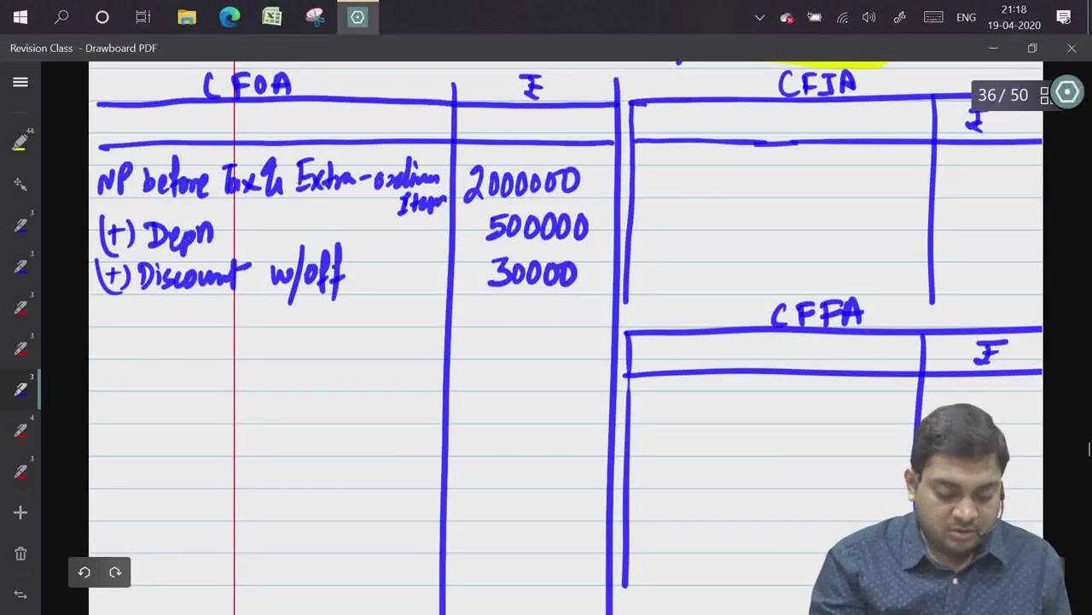
Add back debenture interest: write '(+) Int on Debⁿ' with 350000
left_click_drag(101, 307, 98, 348)
left_click_drag(111, 313, 110, 334)
left_click_drag(103, 325, 120, 323)
mouse_move(121, 309)
left_mouse_down()
mouse_move(124, 340)
mouse_move(166, 309)
left_mouse_up()
mouse_move(156, 310)
left_mouse_down()
mouse_move(153, 335)
mouse_move(198, 324)
mouse_move(258, 333)
left_mouse_up()
mouse_move(256, 309)
left_mouse_down()
mouse_move(254, 333)
mouse_move(318, 322)
left_mouse_up()
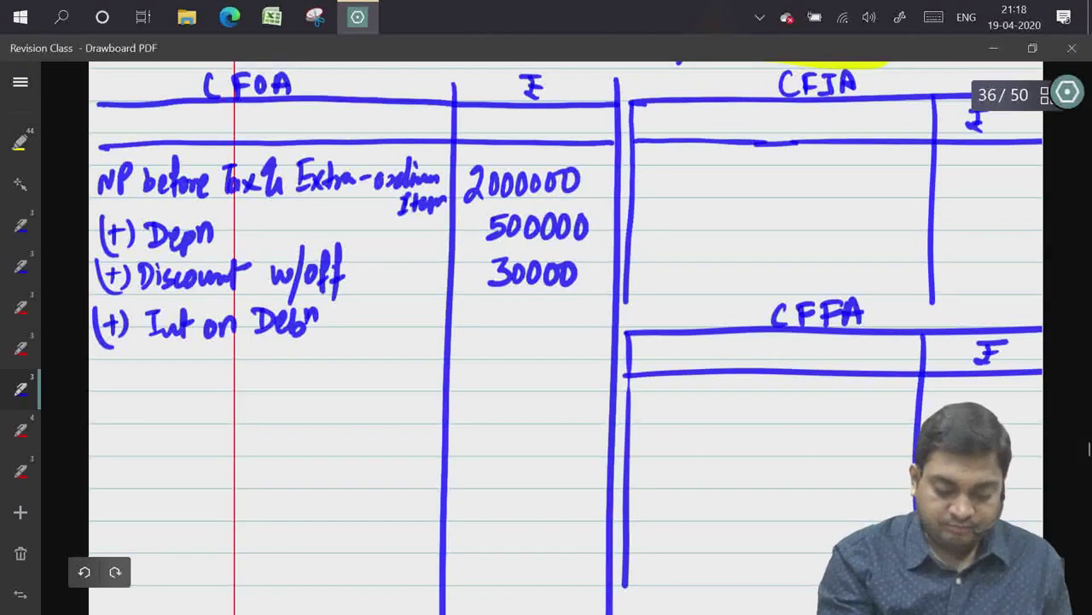
mouse_move(479, 309)
left_mouse_down()
mouse_move(479, 330)
mouse_move(495, 335)
mouse_move(520, 314)
mouse_move(554, 314)
left_mouse_up()
left_click_drag(570, 311, 579, 318)
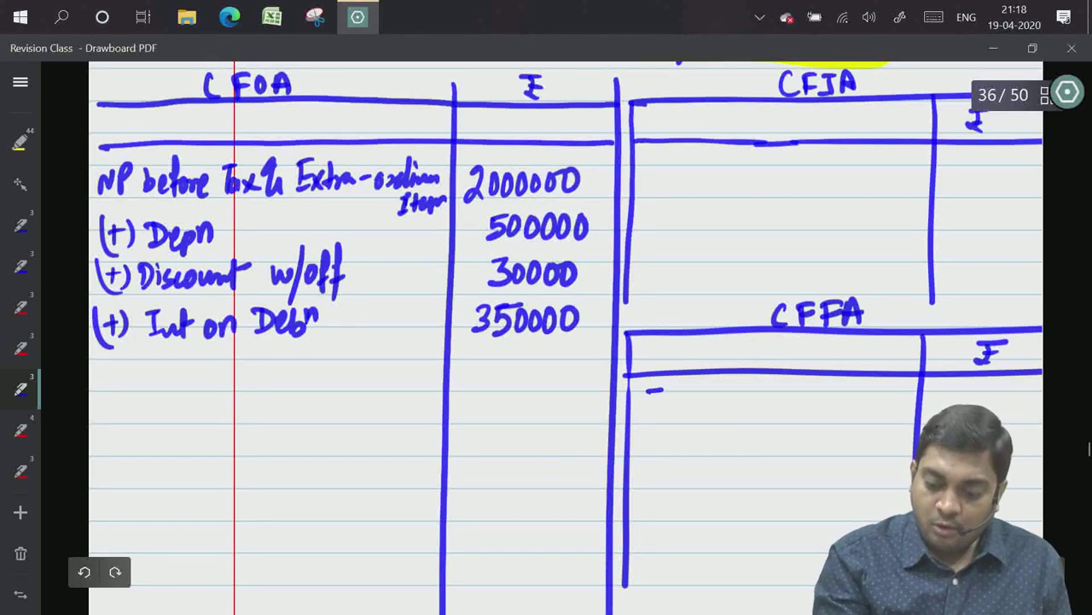
Write an 'Int Paid' row label in the CFFA table
left_click_drag(669, 397, 686, 408)
mouse_move(722, 375)
left_mouse_down()
mouse_move(702, 412)
mouse_move(732, 409)
left_mouse_up()
mouse_move(753, 398)
left_mouse_down()
mouse_move(746, 410)
mouse_move(756, 372)
left_mouse_up()
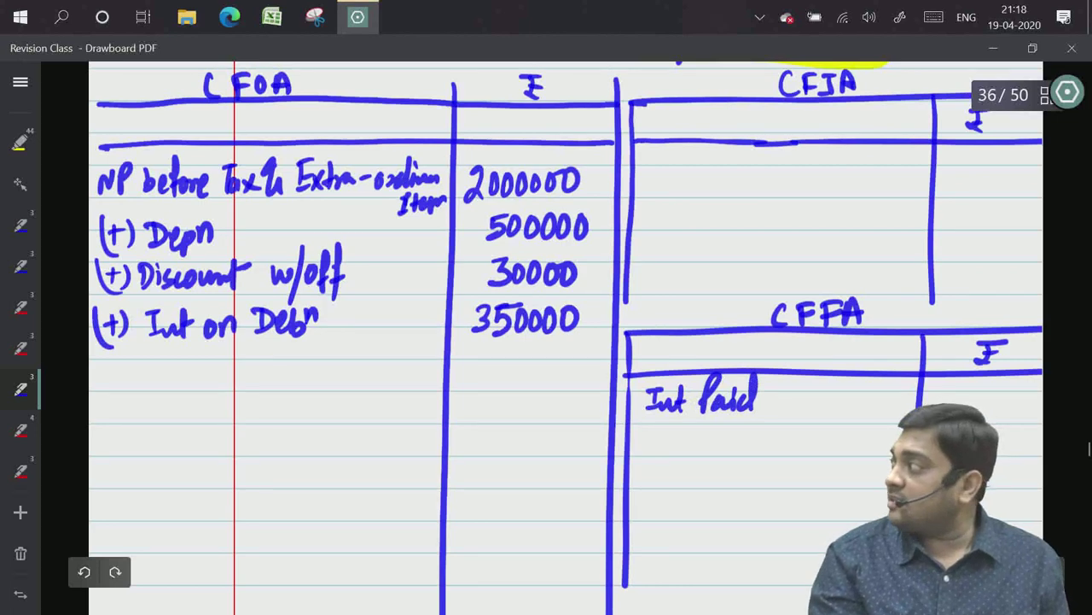
Enter interest paid as (350000) beside Int Paid in CFFA
scroll(771, 478, "down", 1)
mouse_move(936, 350)
left_mouse_down()
mouse_move(937, 369)
mouse_move(956, 360)
mouse_move(952, 370)
mouse_move(976, 354)
left_mouse_up()
left_click_drag(992, 352, 1017, 352)
left_click_drag(1024, 341, 1028, 389)
left_click_drag(932, 338, 925, 394)
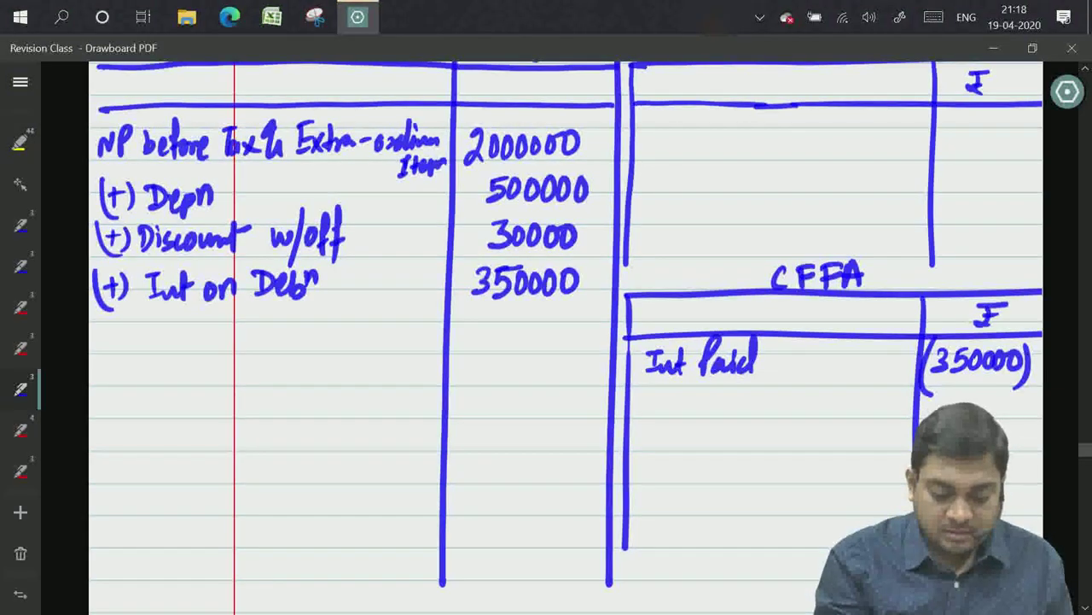
Deduct profit on sale in CFOA: write '(-) Profit on sale' with (20000)
left_click_drag(104, 337, 126, 350)
mouse_move(103, 317)
left_mouse_down()
mouse_move(100, 352)
mouse_move(150, 341)
mouse_move(197, 354)
left_mouse_up()
left_click_drag(205, 323, 203, 356)
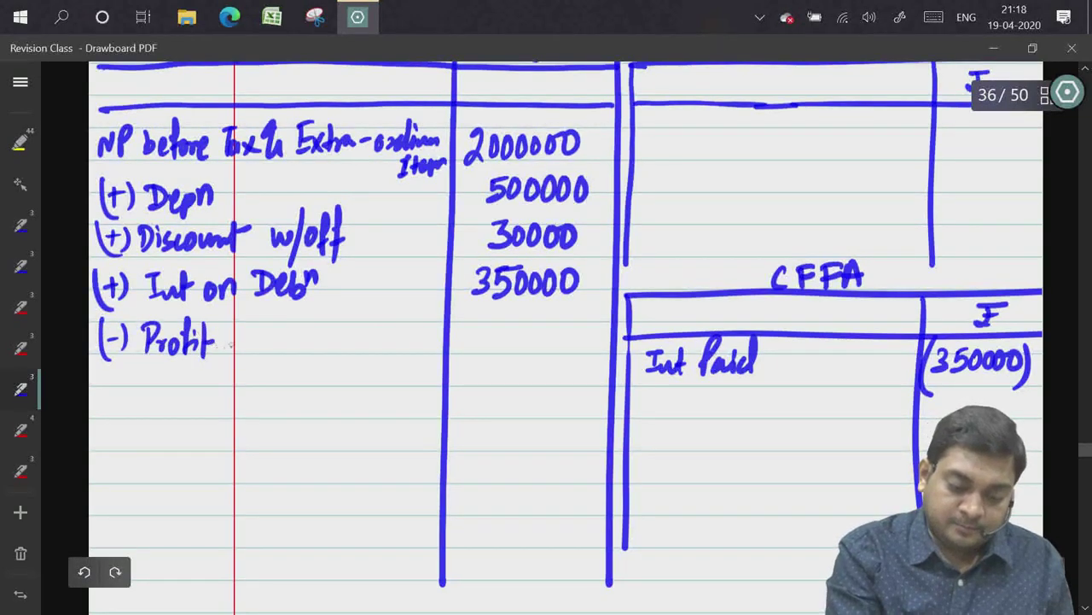
left_click_drag(285, 340, 274, 354)
left_click_drag(297, 341, 309, 354)
left_click_drag(312, 345, 323, 351)
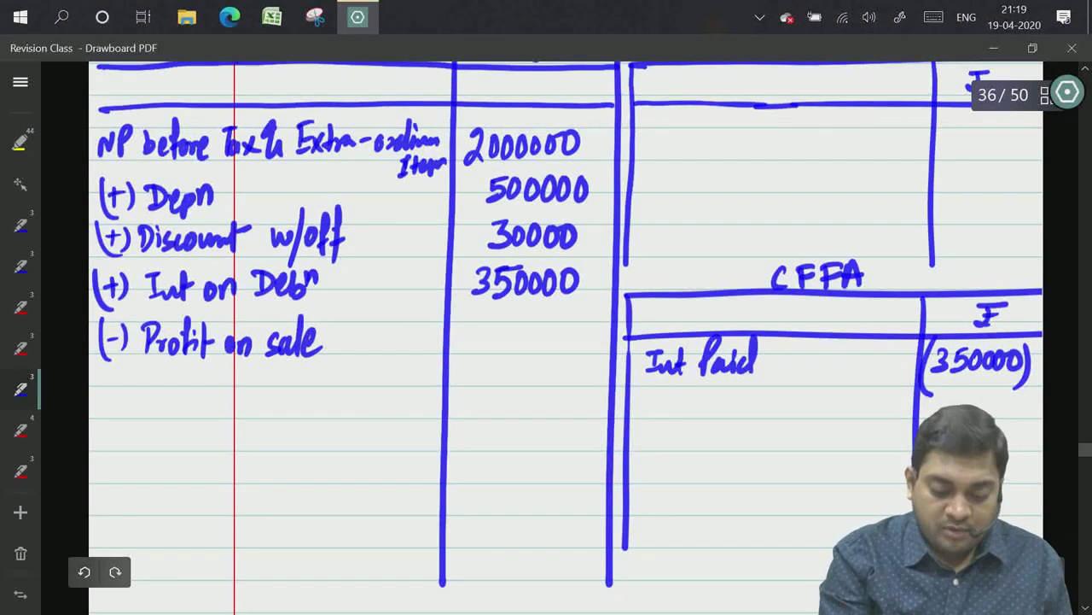
mouse_move(486, 326)
left_mouse_down()
mouse_move(502, 345)
mouse_move(509, 325)
mouse_move(524, 325)
left_mouse_up()
left_click_drag(537, 322, 542, 328)
left_click_drag(555, 320, 570, 359)
left_click_drag(487, 307, 479, 362)
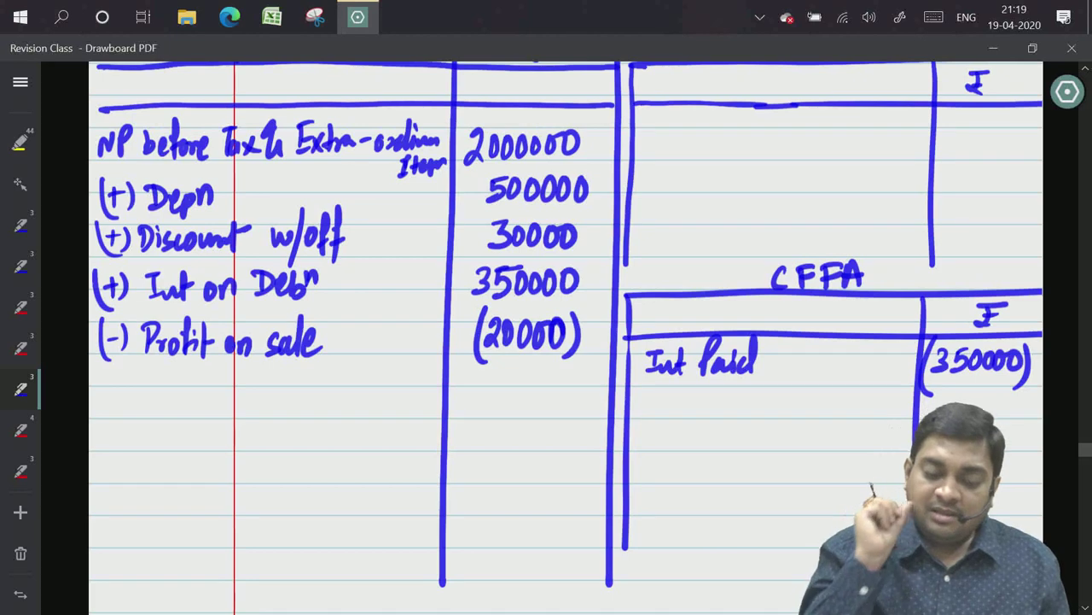
Write 'Sale Proceeds of Investment' with 320000 as the first CFIA row
left_click(651, 120)
mouse_move(655, 121)
left_mouse_down()
mouse_move(668, 138)
mouse_move(772, 128)
mouse_move(772, 108)
left_mouse_up()
mouse_move(785, 121)
left_mouse_down()
mouse_move(779, 143)
mouse_move(804, 130)
left_mouse_up()
mouse_move(813, 122)
left_mouse_down()
mouse_move(828, 145)
mouse_move(877, 144)
left_mouse_up()
mouse_move(890, 123)
left_mouse_down()
mouse_move(891, 144)
mouse_move(903, 135)
left_mouse_up()
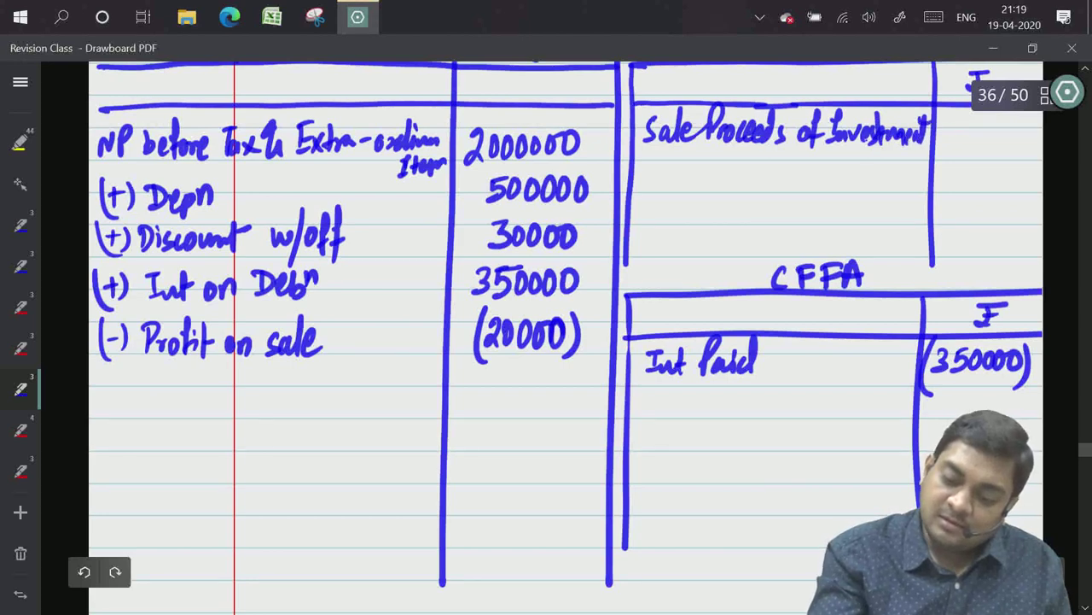
mouse_move(939, 127)
left_mouse_down()
mouse_move(941, 145)
mouse_move(969, 145)
left_mouse_up()
left_click_drag(980, 124, 1026, 125)
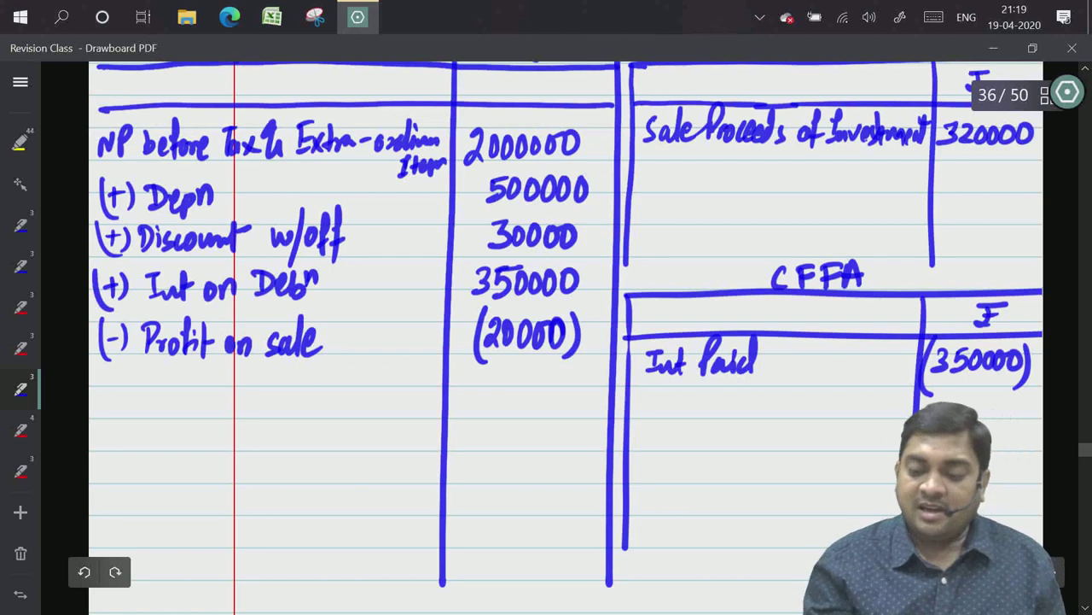
Deduct interest received in CFOA: write '(-) Interest Recd' with (60000)
scroll(564, 333, "down", 1)
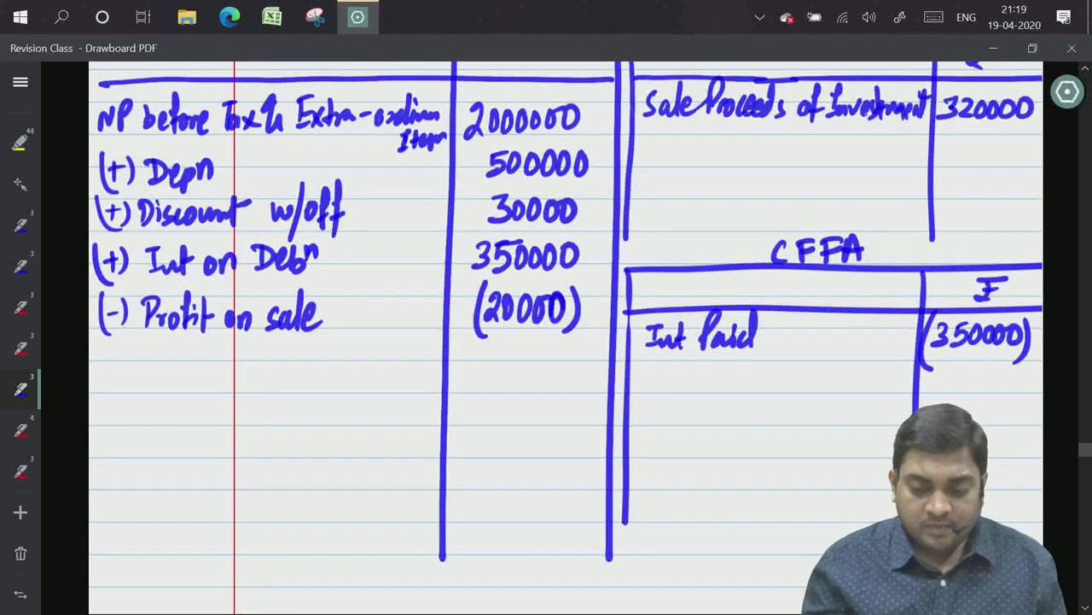
left_click_drag(102, 353, 111, 354)
mouse_move(120, 342)
left_mouse_down()
mouse_move(123, 367)
mouse_move(101, 370)
left_mouse_up()
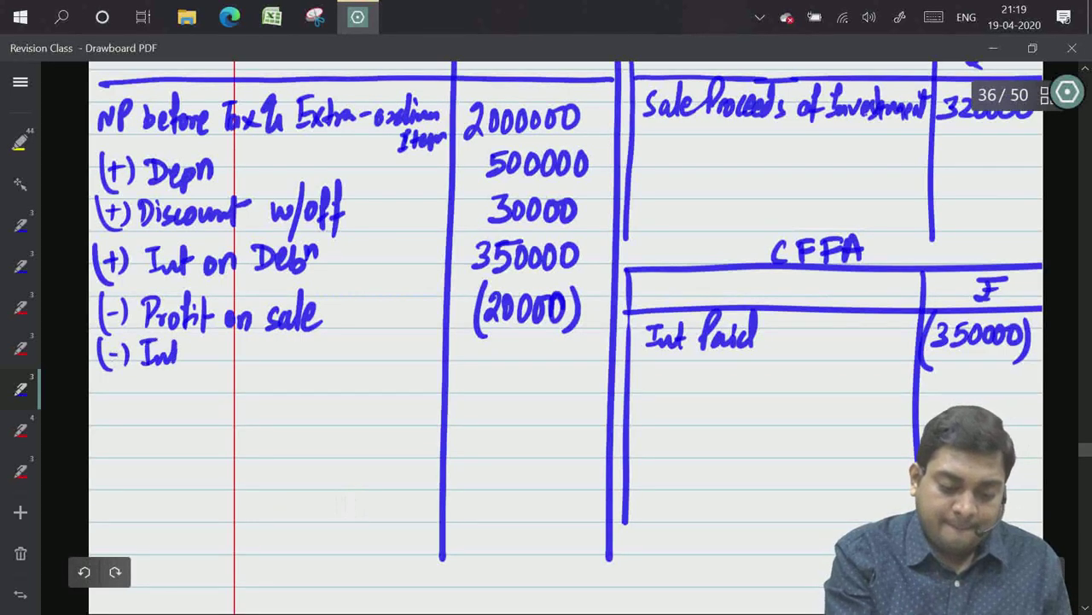
mouse_move(181, 357)
left_mouse_down()
mouse_move(213, 333)
mouse_move(216, 365)
mouse_move(242, 368)
left_mouse_up()
left_click_drag(235, 350, 323, 331)
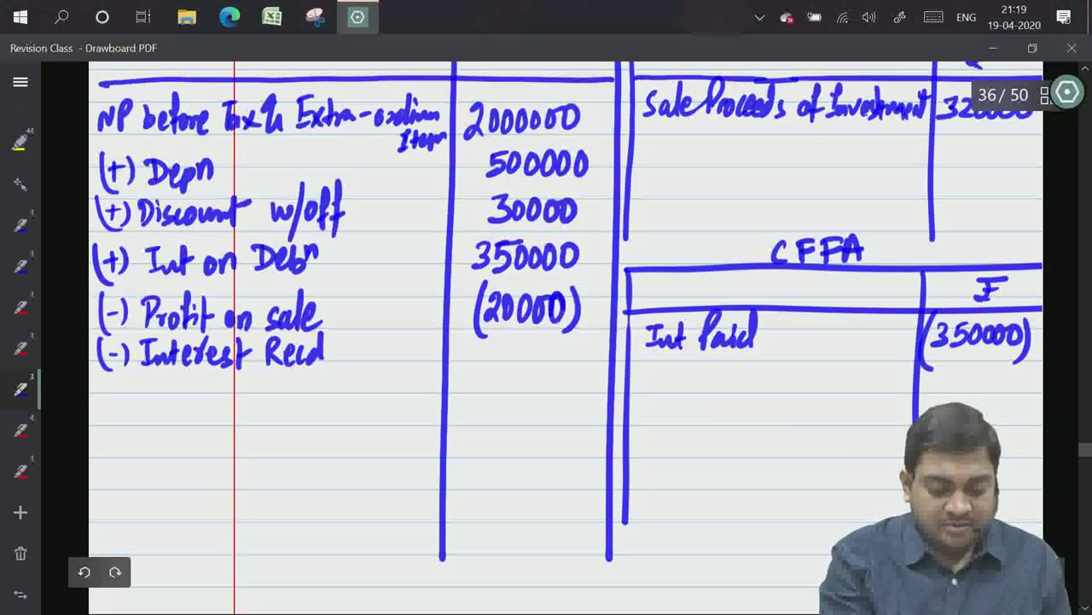
mouse_move(493, 345)
left_mouse_down()
mouse_move(500, 363)
mouse_move(542, 344)
left_mouse_up()
left_click_drag(561, 343, 559, 345)
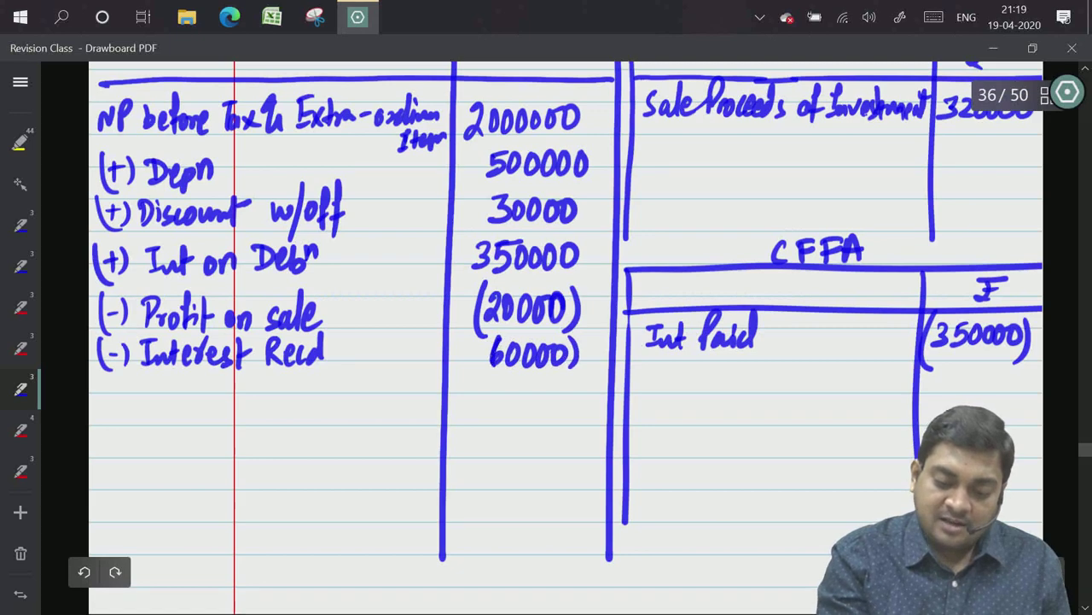
left_click_drag(491, 334, 487, 374)
List 'Int Recd' with 60000 as an inflow in the CFIA table
left_click_drag(662, 161, 685, 158)
mouse_move(679, 135)
left_mouse_down()
mouse_move(682, 162)
mouse_move(696, 145)
left_mouse_up()
mouse_move(715, 157)
left_mouse_down()
mouse_move(727, 129)
mouse_move(751, 159)
left_mouse_up()
left_click_drag(764, 145, 758, 159)
left_click_drag(772, 150, 775, 125)
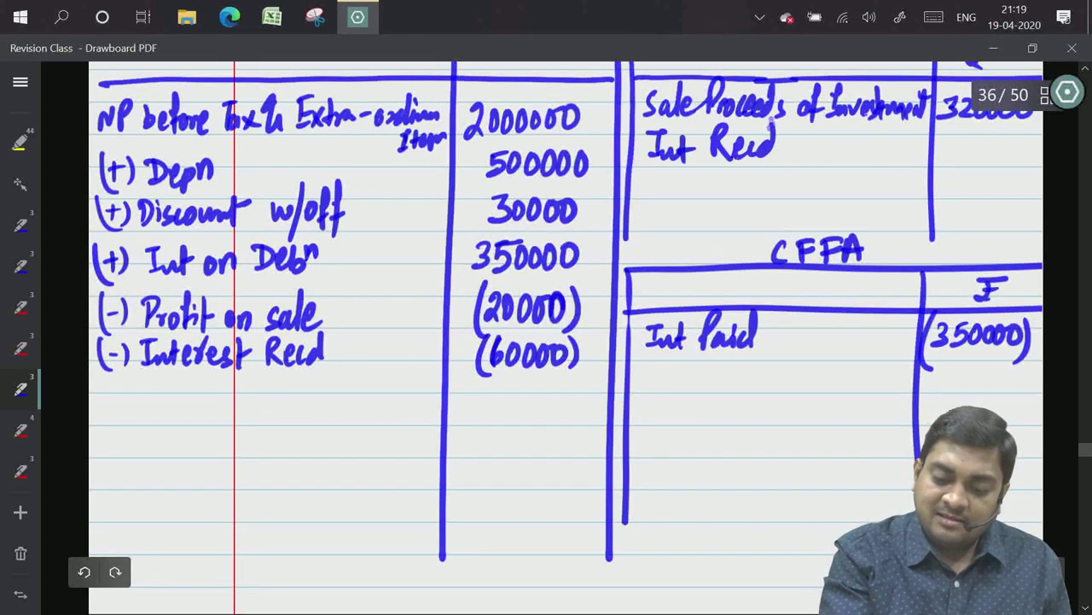
mouse_move(970, 132)
left_mouse_down()
mouse_move(959, 154)
mouse_move(980, 138)
left_mouse_up()
left_click_drag(998, 137, 1012, 138)
left_click_drag(1026, 138, 963, 157)
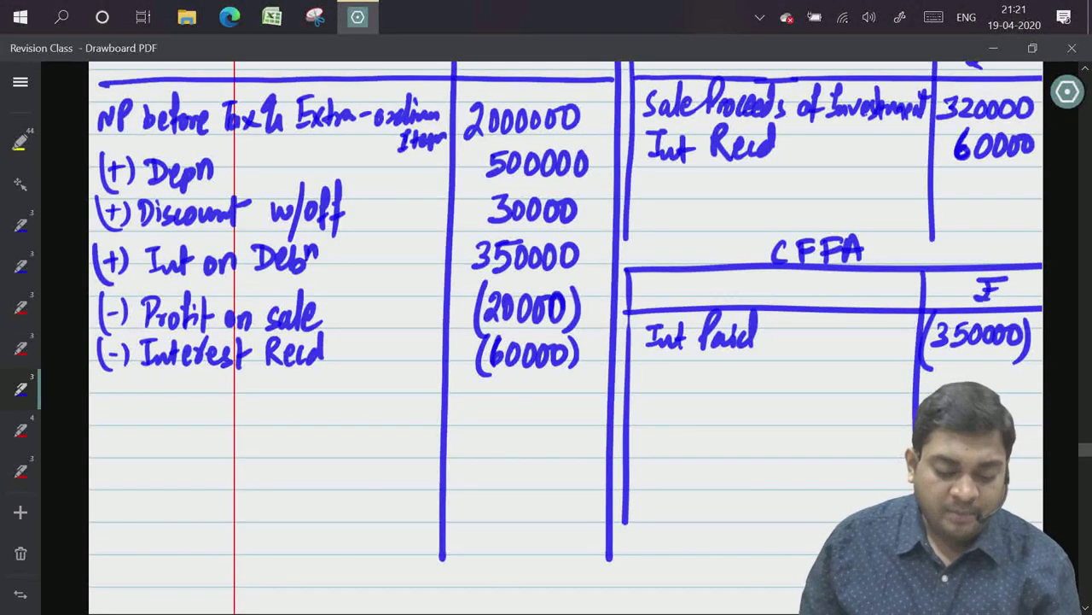
On page 37, draw a new table's header rule and amount column divider
scroll(789, 483, "down", 6)
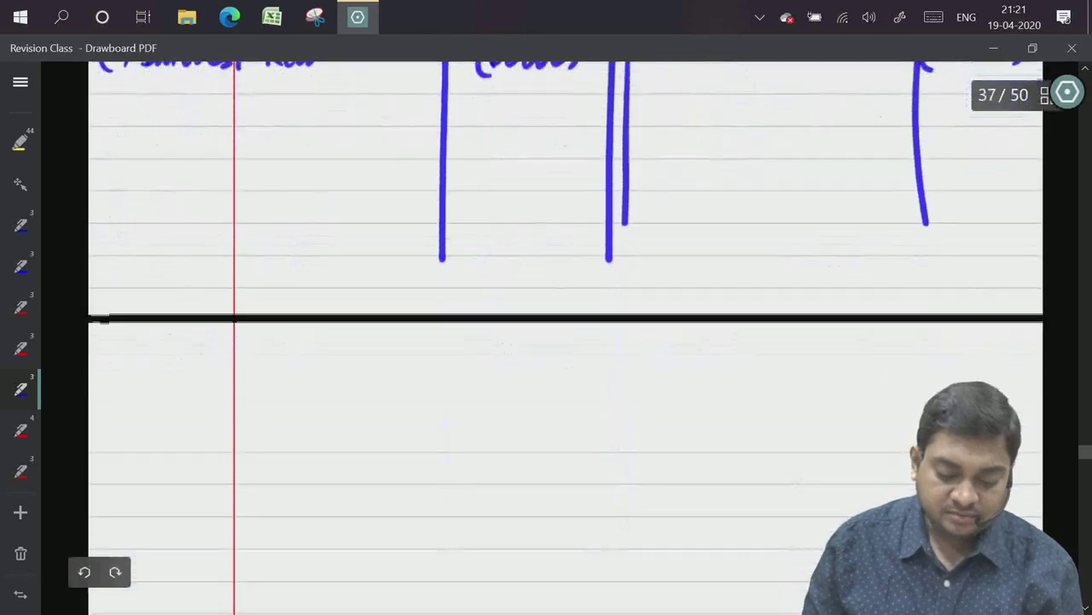
scroll(563, 341, "up", 1)
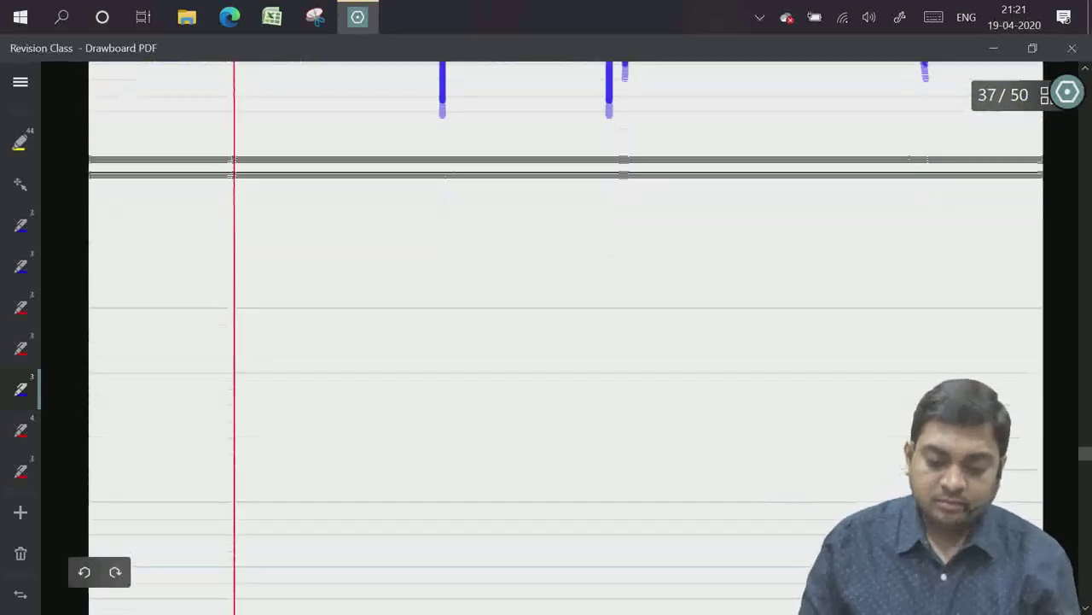
scroll(566, 338, "up", 5)
scroll(768, 486, "down", 10)
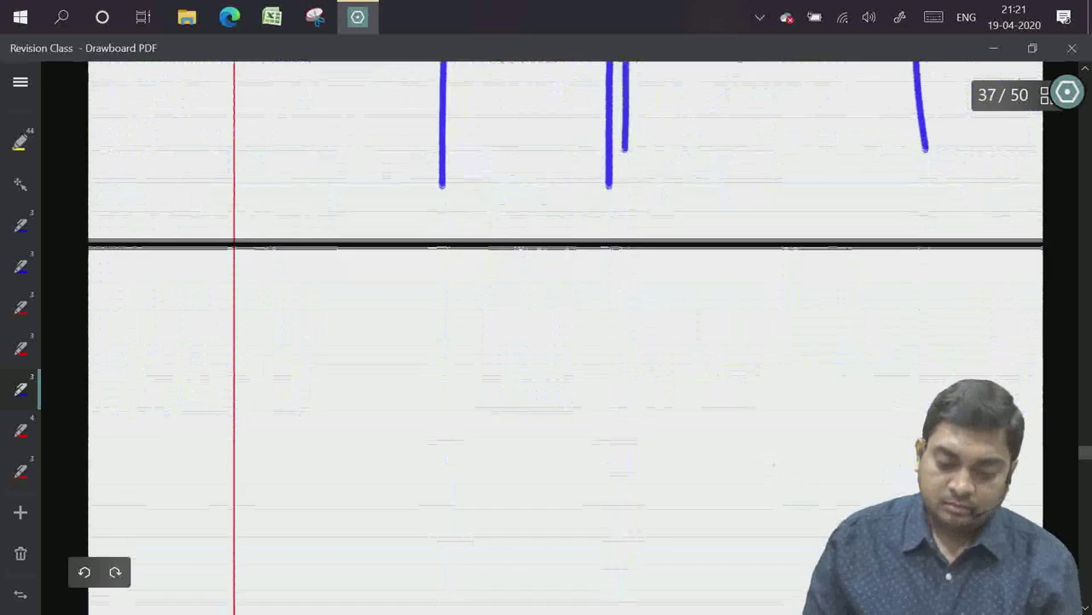
left_click_drag(113, 221, 727, 217)
left_click_drag(552, 170, 547, 613)
Draw the new table's amount column dividers and the CFS and ₹ headings
left_click_drag(713, 160, 696, 613)
left_click_drag(326, 175, 324, 208)
mouse_move(338, 180)
left_mouse_down()
mouse_move(341, 199)
mouse_move(358, 206)
left_mouse_up()
left_click_drag(623, 187, 625, 212)
mouse_move(617, 198)
left_mouse_down()
mouse_move(637, 199)
mouse_move(639, 183)
left_mouse_up()
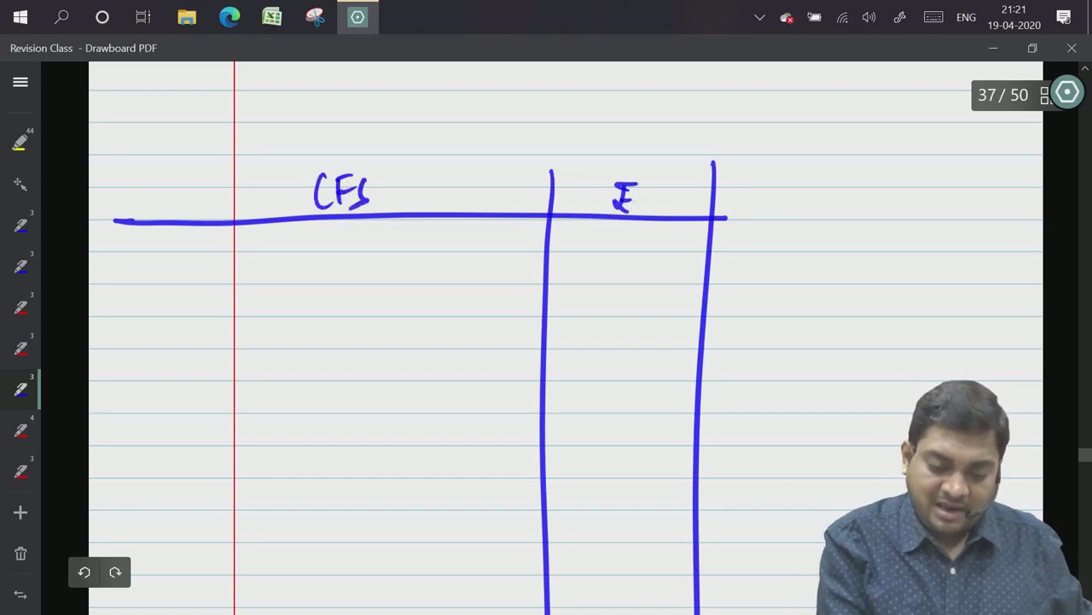
Write the CFOA, CFIA and CFFA row labels down the table
left_click_drag(261, 254, 289, 251)
left_click_drag(263, 270, 290, 266)
mouse_move(297, 254)
left_mouse_down()
mouse_move(295, 281)
mouse_move(338, 276)
left_mouse_up()
left_click_drag(256, 311, 253, 342)
left_click_drag(268, 314, 270, 340)
mouse_move(266, 314)
left_mouse_down()
mouse_move(283, 313)
mouse_move(309, 338)
left_mouse_up()
left_click_drag(321, 343, 338, 343)
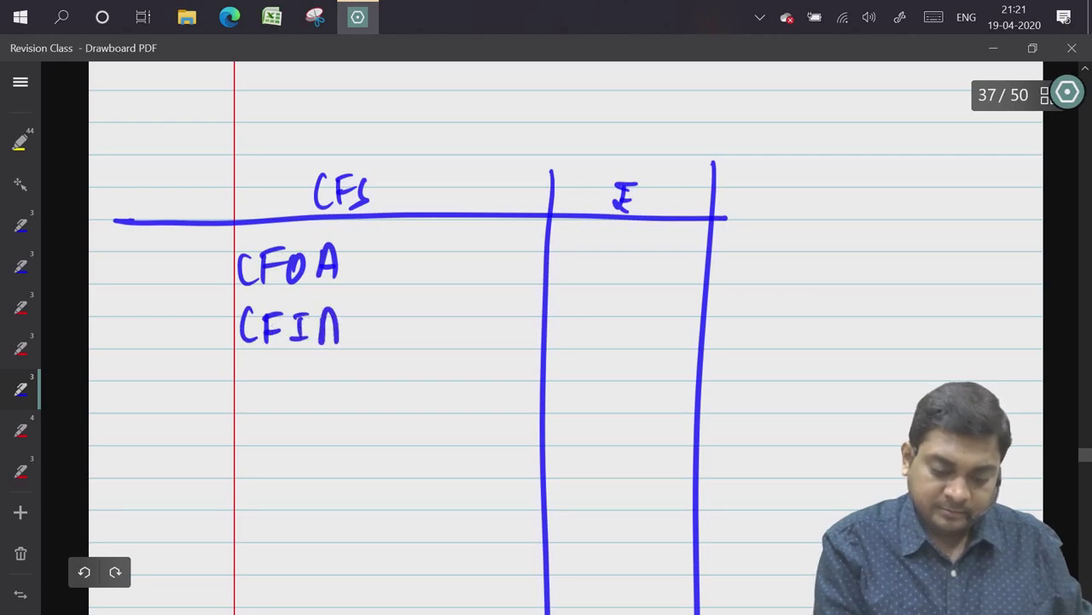
left_click_drag(257, 381, 253, 414)
left_click_drag(265, 385, 263, 411)
mouse_move(263, 384)
left_mouse_down()
mouse_move(286, 379)
mouse_move(295, 413)
left_mouse_up()
left_click_drag(299, 381, 321, 379)
left_click_drag(299, 396, 340, 413)
left_click_drag(317, 399, 337, 397)
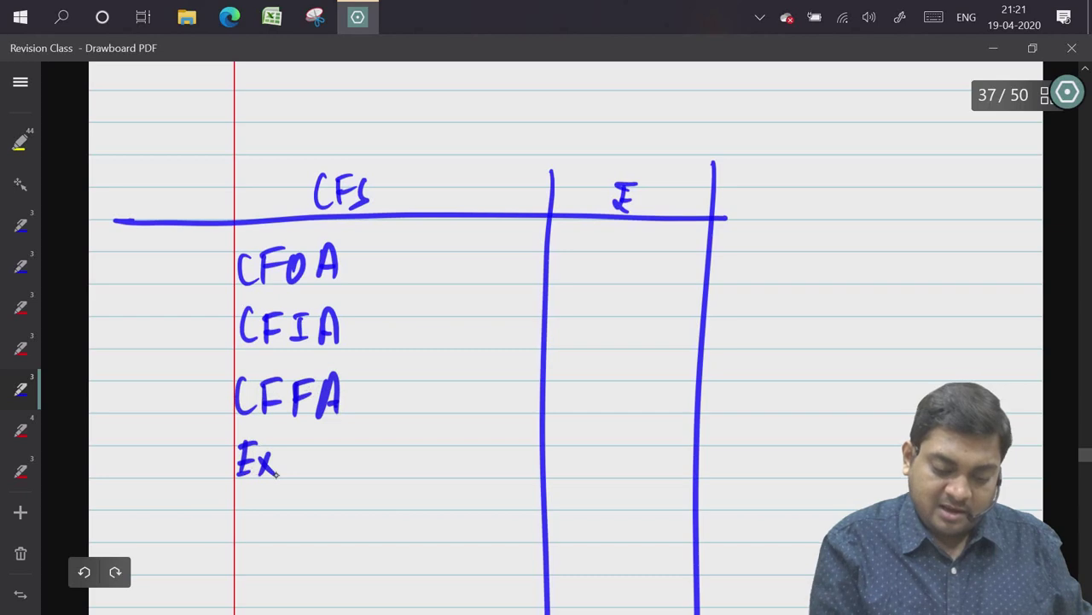
Add the Extra-Ordinary Item row with 90000, underlined
left_click_drag(350, 451, 346, 449)
mouse_move(357, 461)
left_mouse_down()
mouse_move(369, 455)
mouse_move(381, 471)
left_mouse_up()
mouse_move(396, 432)
left_mouse_down()
mouse_move(394, 468)
mouse_move(435, 461)
mouse_move(444, 512)
left_mouse_up()
mouse_move(481, 439)
left_mouse_down()
mouse_move(480, 471)
mouse_move(516, 468)
left_mouse_up()
left_click_drag(518, 454, 534, 467)
left_click_drag(587, 440, 591, 468)
left_click_drag(607, 440, 643, 442)
left_click_drag(666, 441, 664, 442)
left_click_drag(541, 482, 705, 479)
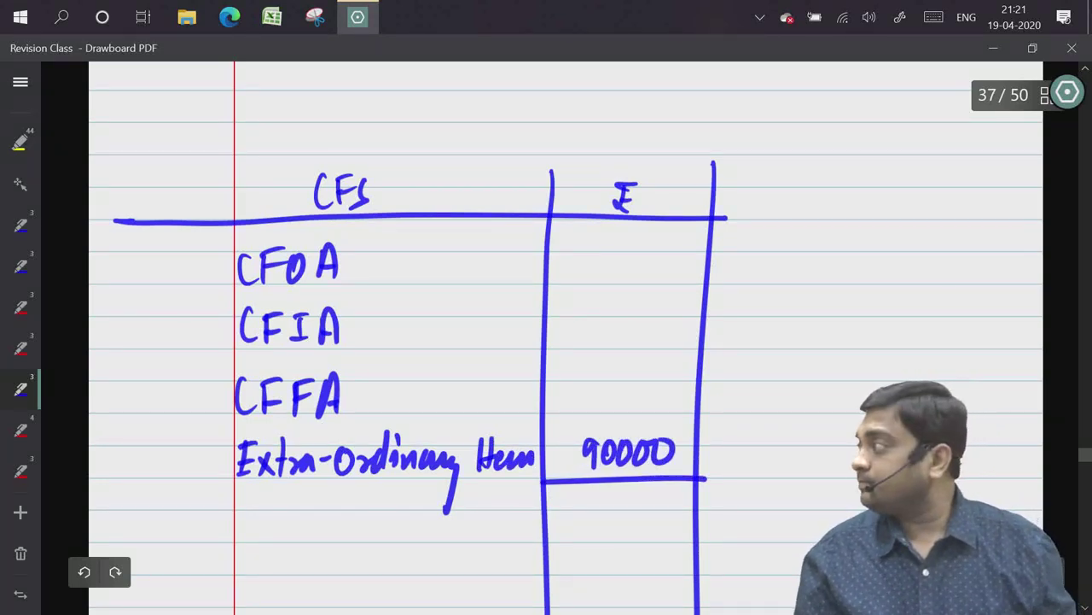
Mark the Extra-Ordinary Item row with a red asterisk
left_click(21, 348)
left_click_drag(184, 443, 203, 475)
mouse_move(204, 442)
left_mouse_down()
mouse_move(183, 475)
mouse_move(195, 476)
left_mouse_up()
left_click_drag(178, 457, 211, 459)
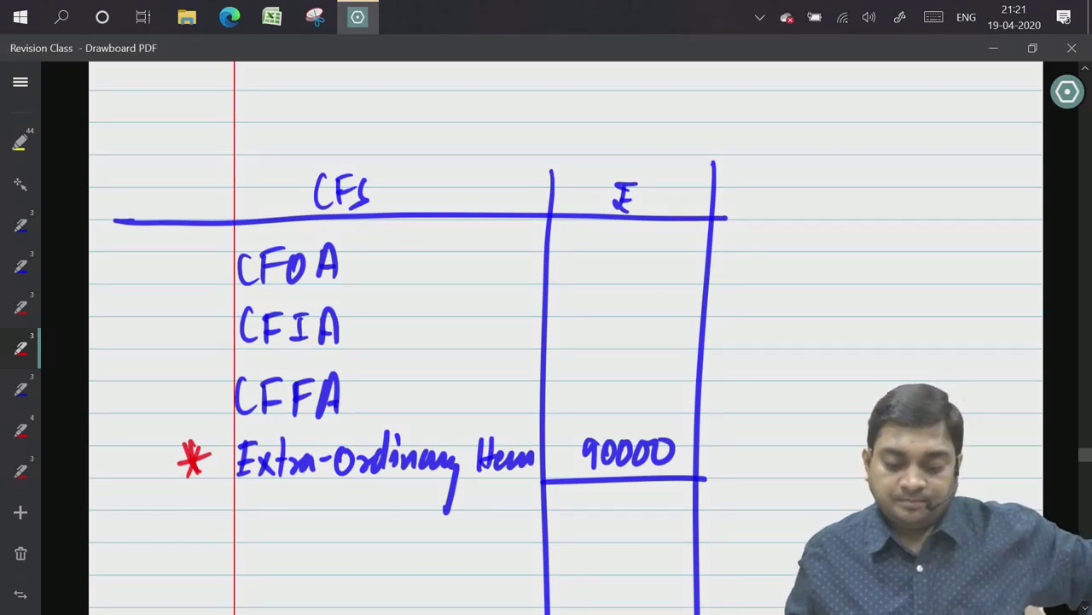
Underline 'before' and 'Extra-ordinary Items' in red on the earlier page
scroll(563, 342, "up", 2)
scroll(563, 341, "up", 4)
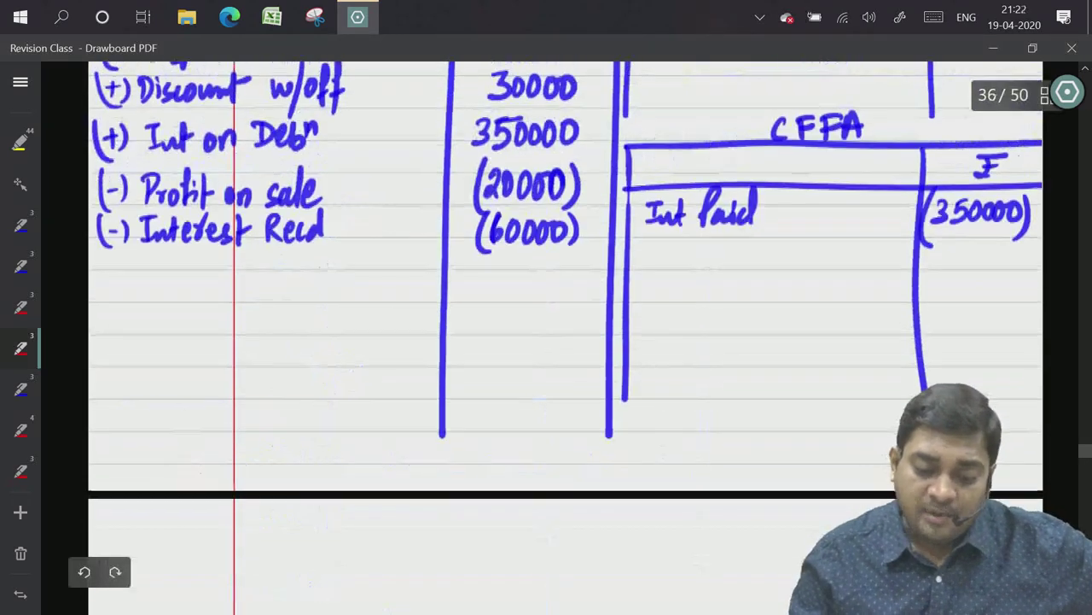
scroll(564, 342, "up", 3)
left_click_drag(138, 220, 206, 217)
left_click_drag(300, 222, 331, 218)
left_click_drag(416, 209, 447, 204)
left_click_drag(396, 240, 449, 236)
left_click_drag(302, 222, 447, 207)
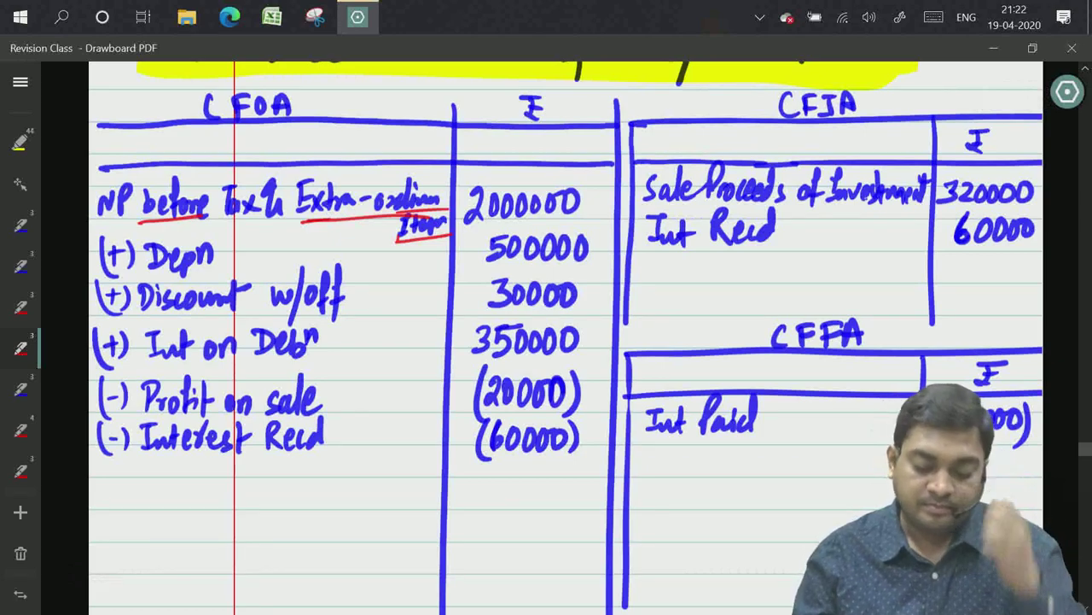
In blue, write the (-) Tax Paid label and extend the CFOA amount column onto page 37
scroll(563, 341, "down", 3)
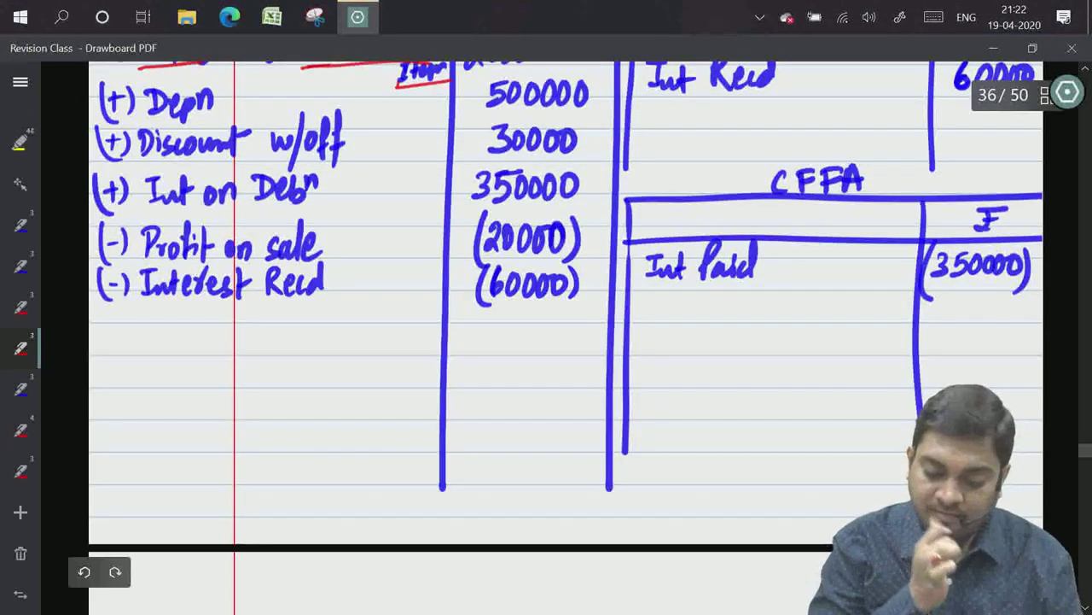
scroll(751, 444, "down", 2)
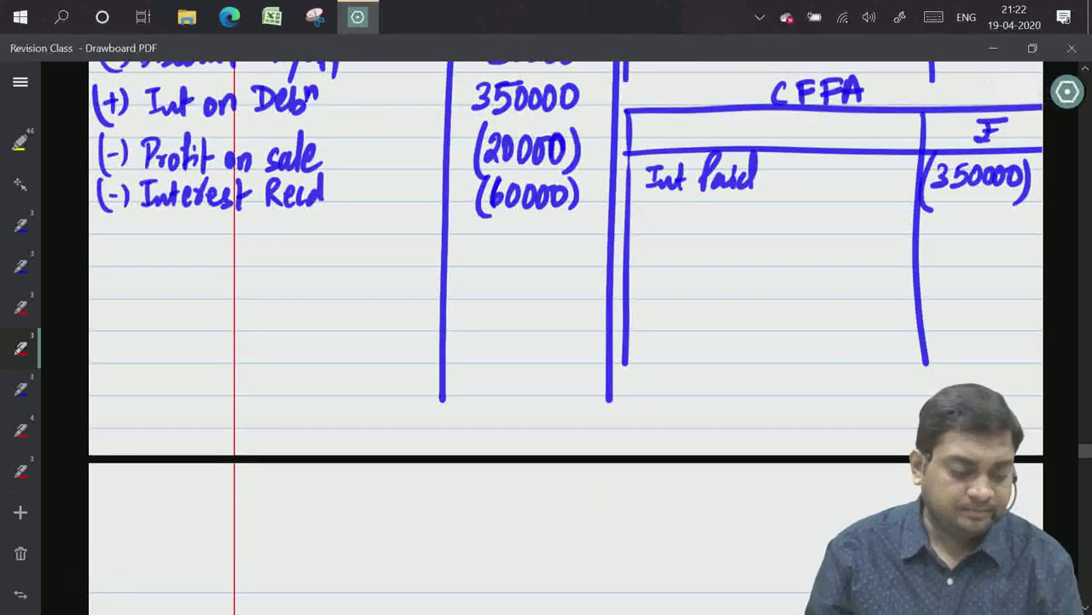
scroll(726, 512, "down", 5)
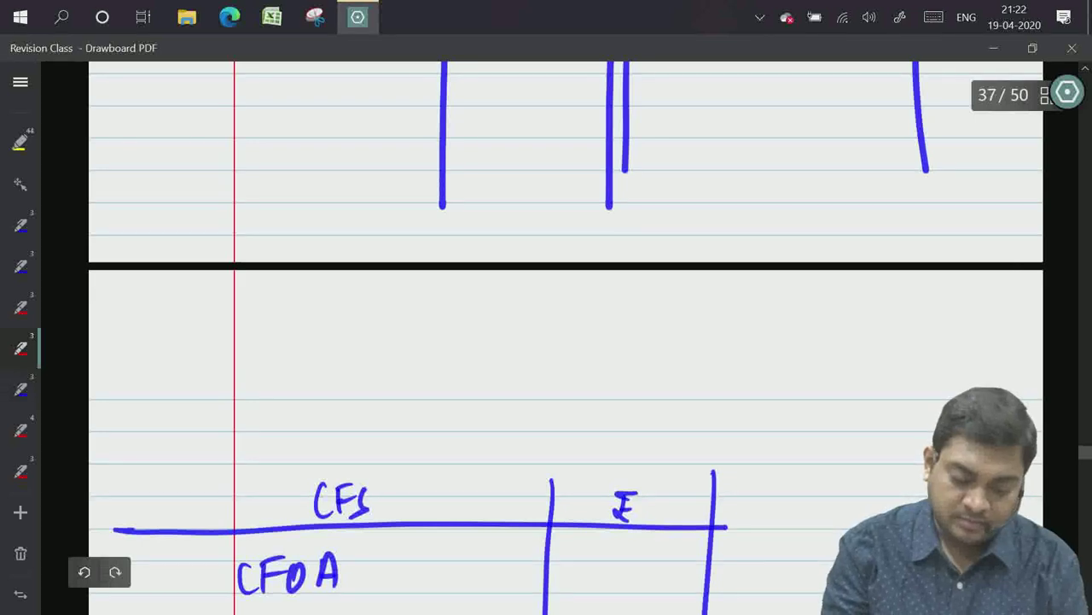
left_click(20, 388)
mouse_move(127, 407)
left_mouse_down()
mouse_move(217, 429)
mouse_move(265, 412)
mouse_move(309, 376)
left_mouse_up()
left_click_drag(442, 204, 445, 260)
left_click_drag(446, 305, 451, 452)
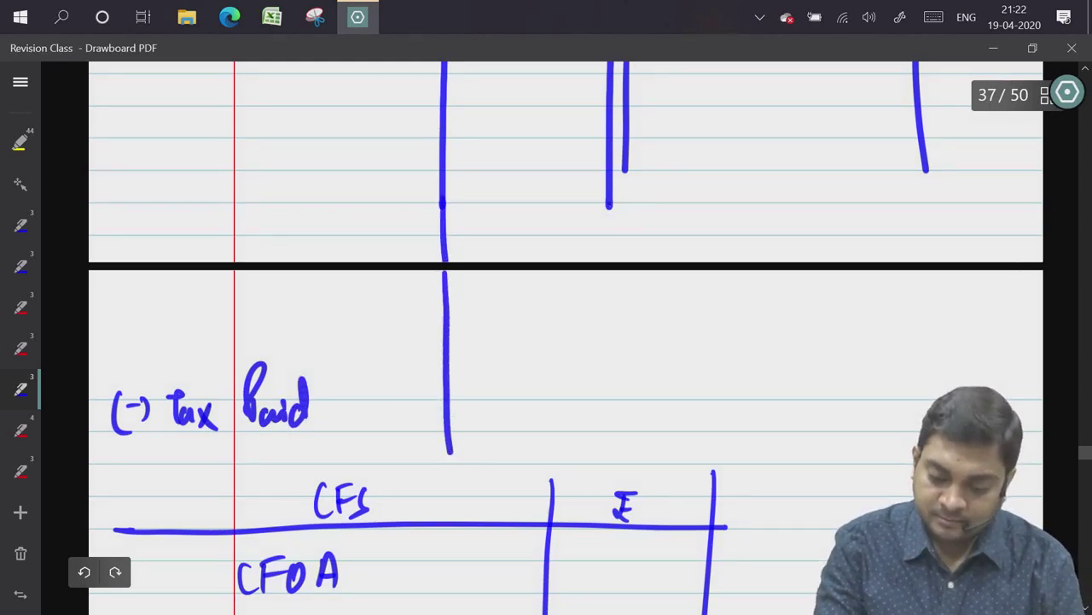
left_click_drag(612, 271, 615, 453)
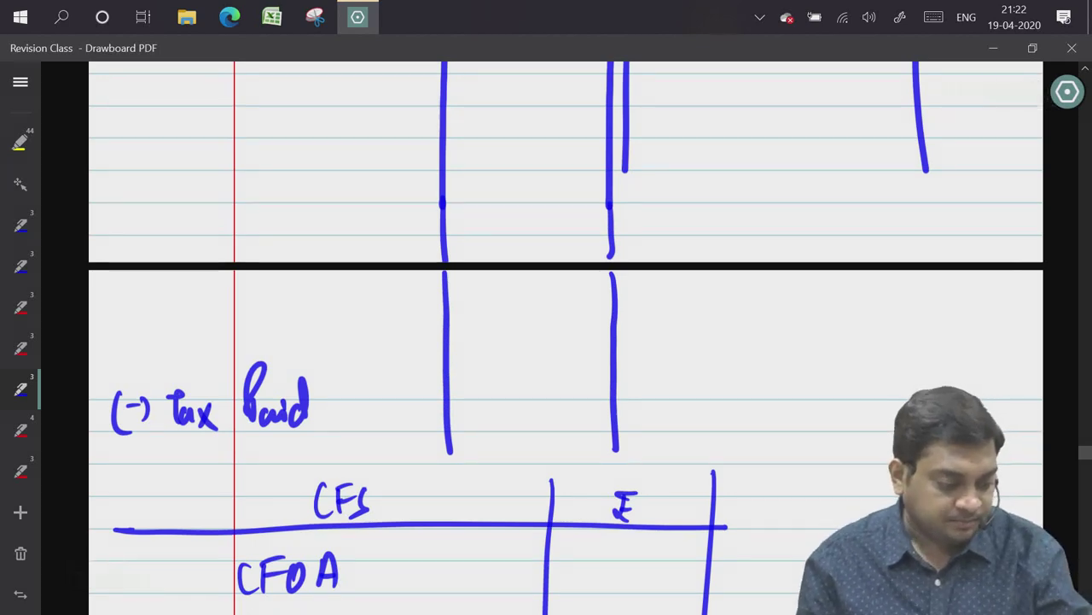
Enter the Tax Paid amount as (1050000) in the amount column
scroll(657, 490, "up", 2)
scroll(656, 490, "up", 1)
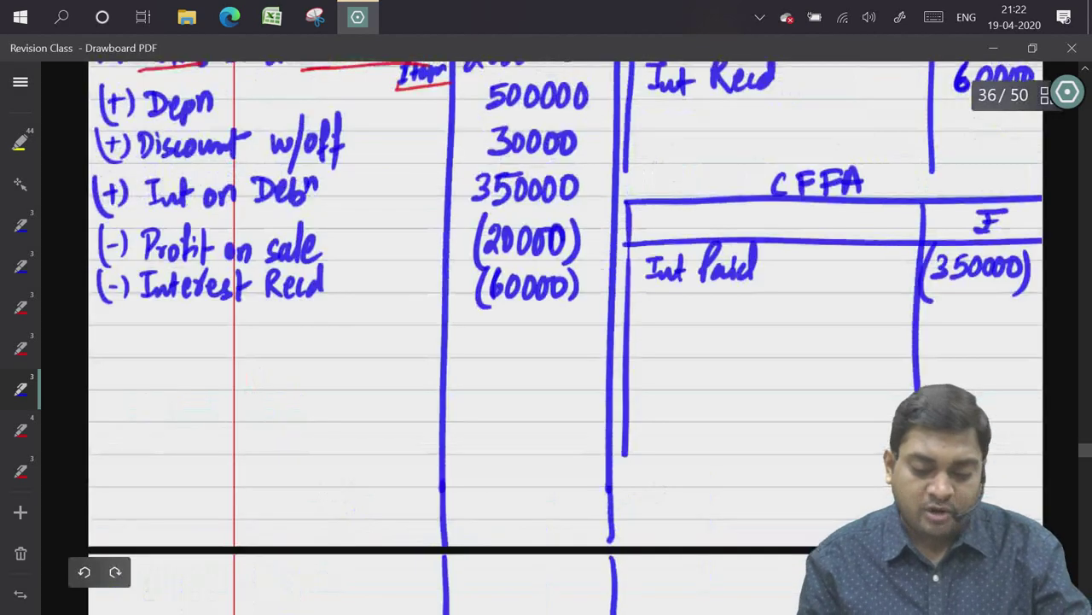
scroll(656, 490, "up", 2)
scroll(656, 490, "down", 2)
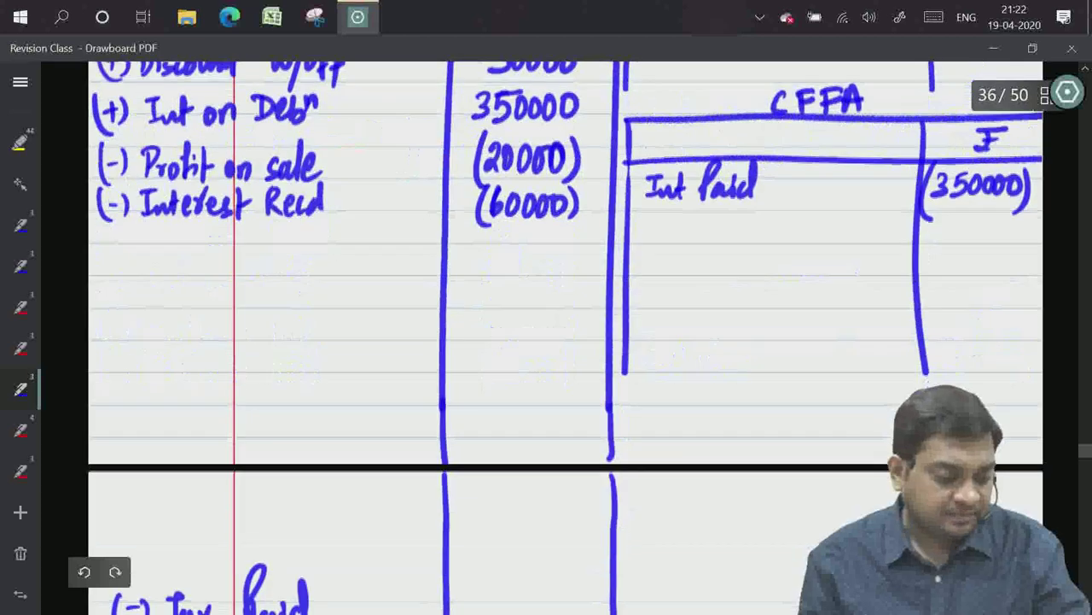
scroll(566, 337, "down", 1)
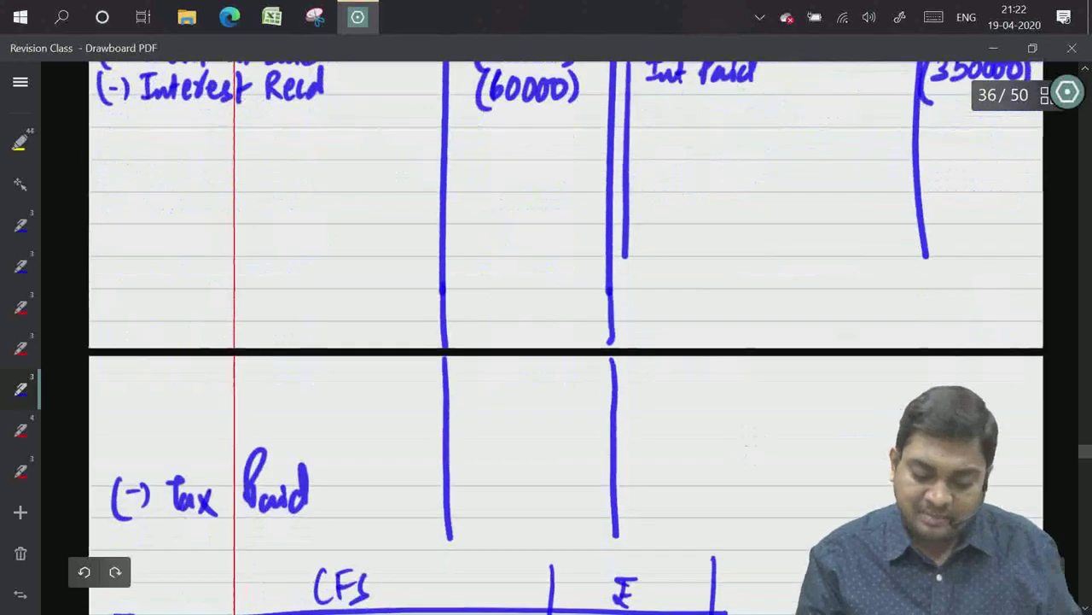
left_click_drag(462, 477, 463, 497)
mouse_move(476, 478)
left_mouse_down()
mouse_move(492, 496)
mouse_move(507, 476)
mouse_move(534, 481)
left_mouse_up()
left_click_drag(548, 478, 558, 482)
left_click_drag(577, 477, 576, 480)
left_click_drag(463, 446, 457, 517)
left_click_drag(601, 458, 604, 512)
scroll(845, 376, "down", 2)
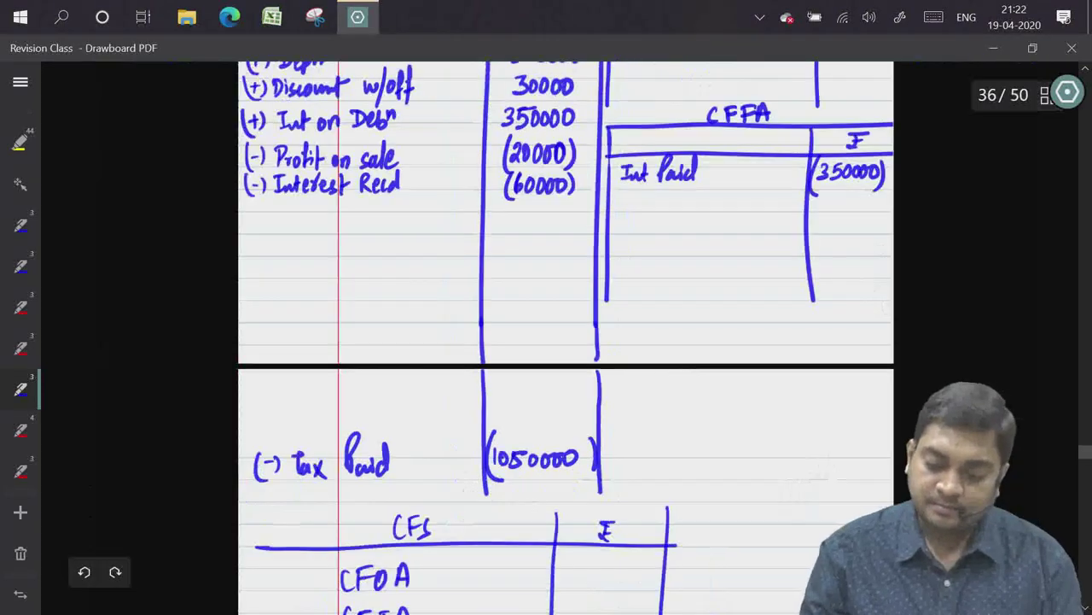
Retrace the CFS table's left and right column lines in blue, extending the right one
scroll(566, 338, "up", 2)
scroll(566, 337, "up", 1)
scroll(566, 337, "up", 1)
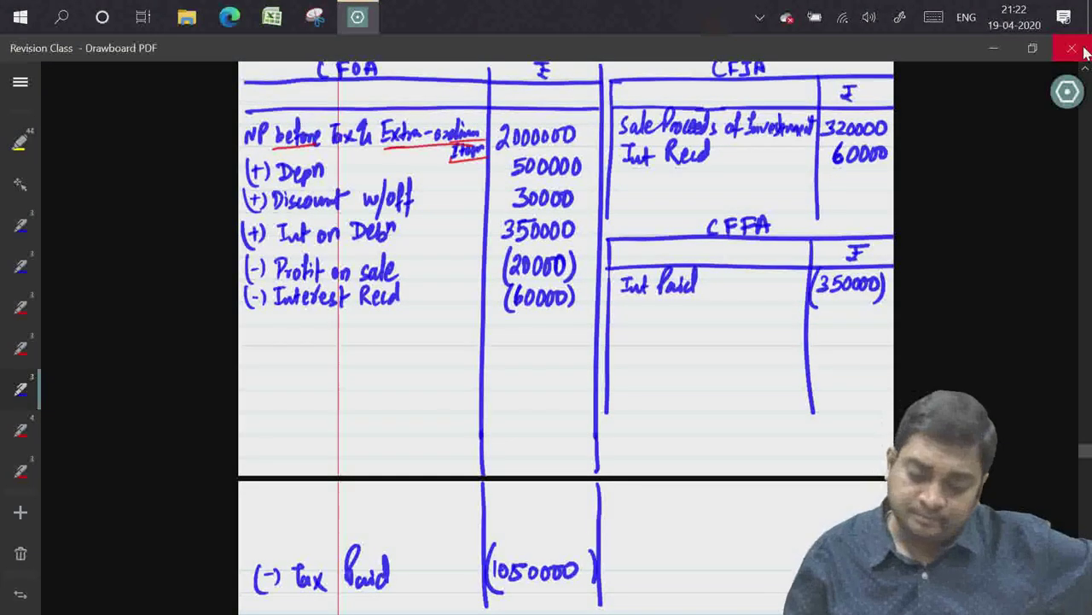
scroll(853, 489, "down", 4)
scroll(854, 489, "down", 4)
scroll(854, 489, "up", 1)
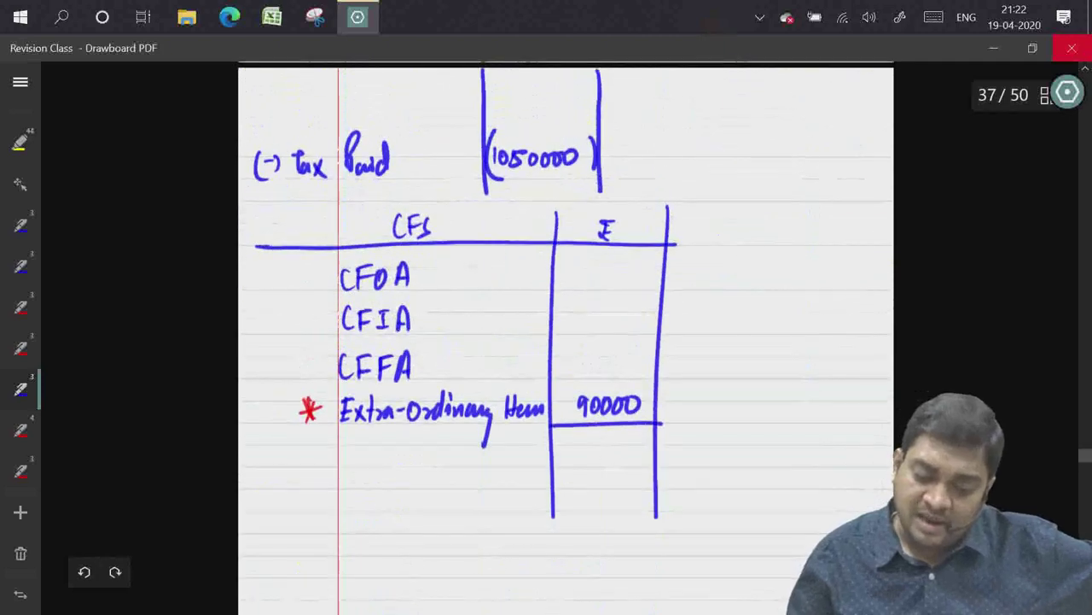
left_click_drag(554, 282, 549, 533)
left_click_drag(669, 203, 656, 528)
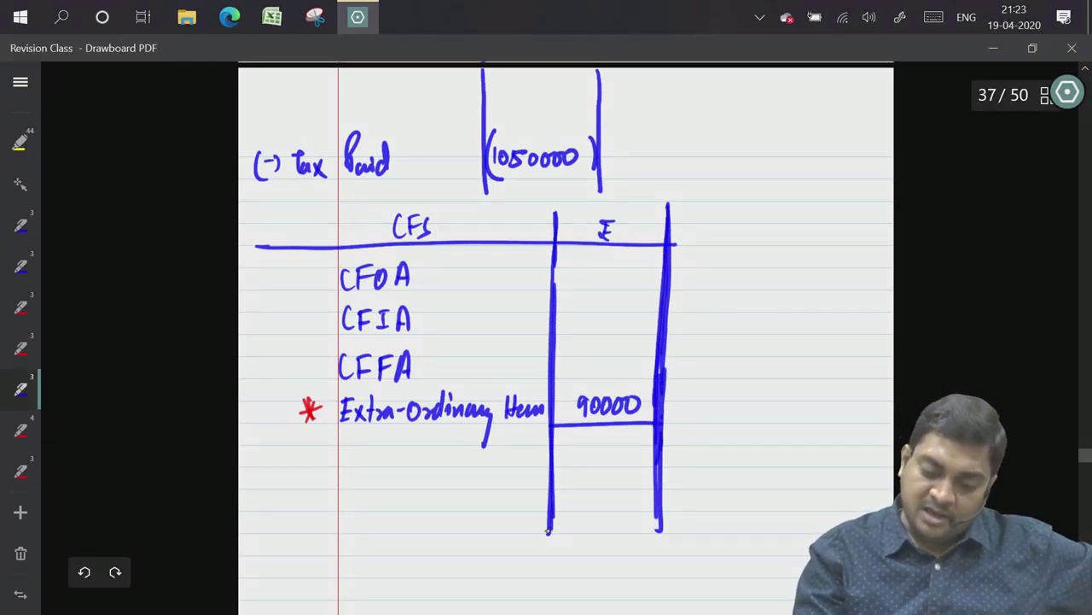
left_click_drag(661, 466, 655, 538)
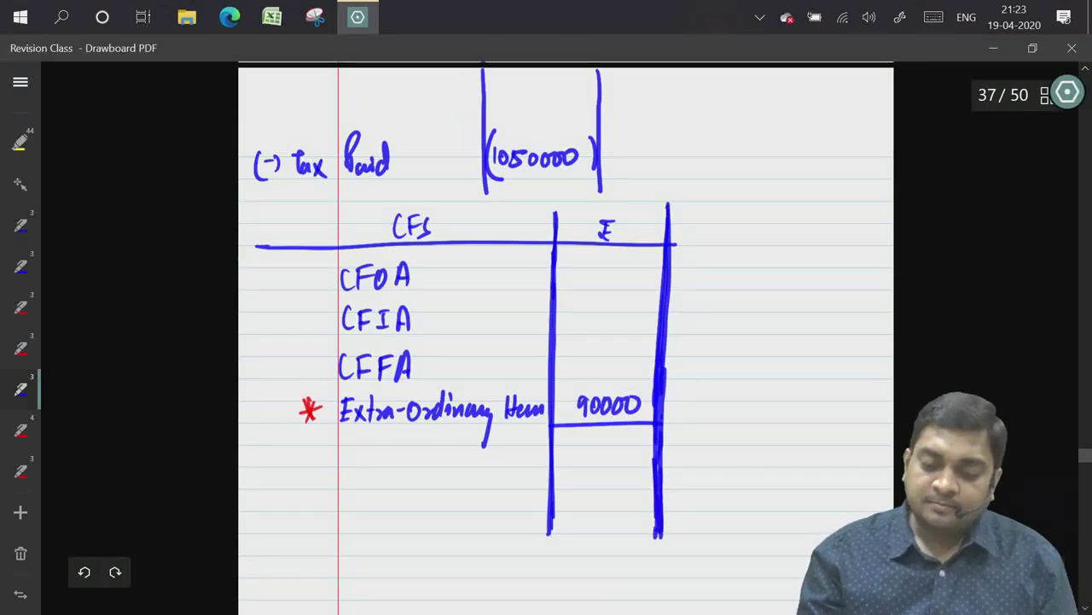
Scroll back up to the CFFA section on page 36
scroll(566, 341, "up", 3)
scroll(566, 341, "up", 3)
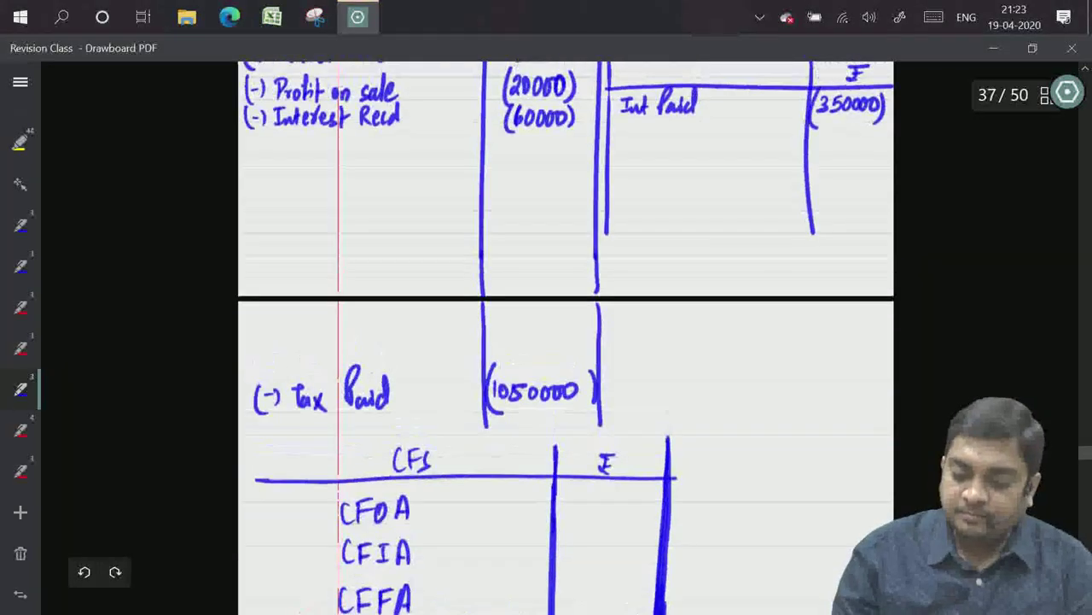
scroll(566, 341, "up", 3)
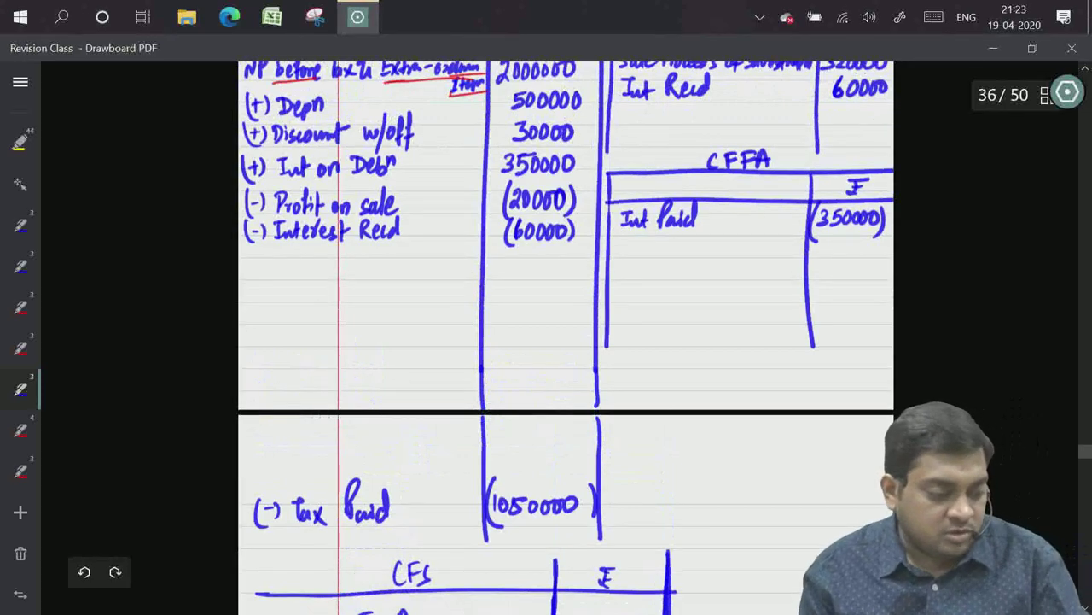
scroll(206, 510, "up", 1)
scroll(206, 511, "up", 1)
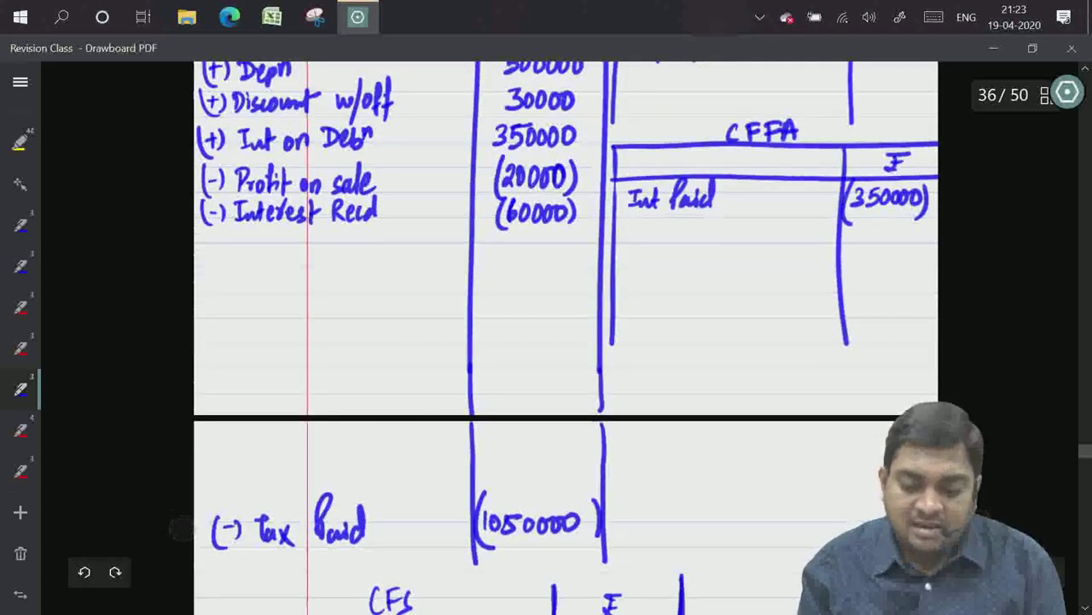
scroll(159, 480, "up", 1)
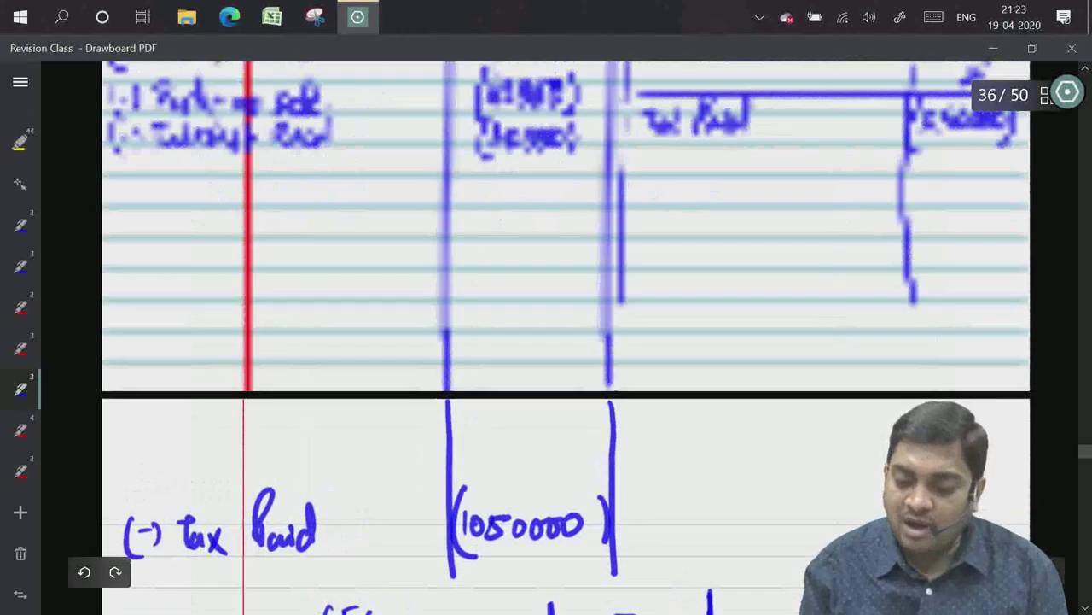
Extend the CFFA table's two column lines to the bottom of the page
scroll(142, 488, "up", 1)
left_click_drag(624, 345, 626, 437)
left_click_drag(914, 346, 914, 437)
Handwrite 'Red of Pref shares [(15000x100)+5%]' under Int Paid, undoing one stray stroke
mouse_move(651, 205)
left_mouse_down()
mouse_move(651, 223)
mouse_move(727, 229)
left_mouse_up()
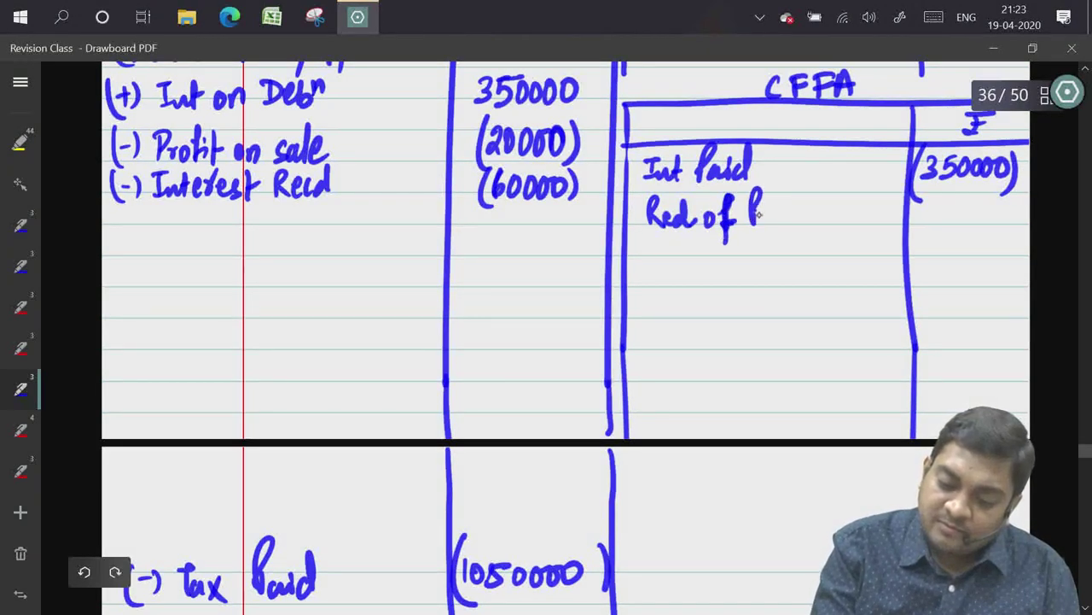
mouse_move(804, 193)
left_mouse_down()
mouse_move(793, 235)
mouse_move(821, 224)
left_mouse_up()
left_click_drag(834, 195, 847, 224)
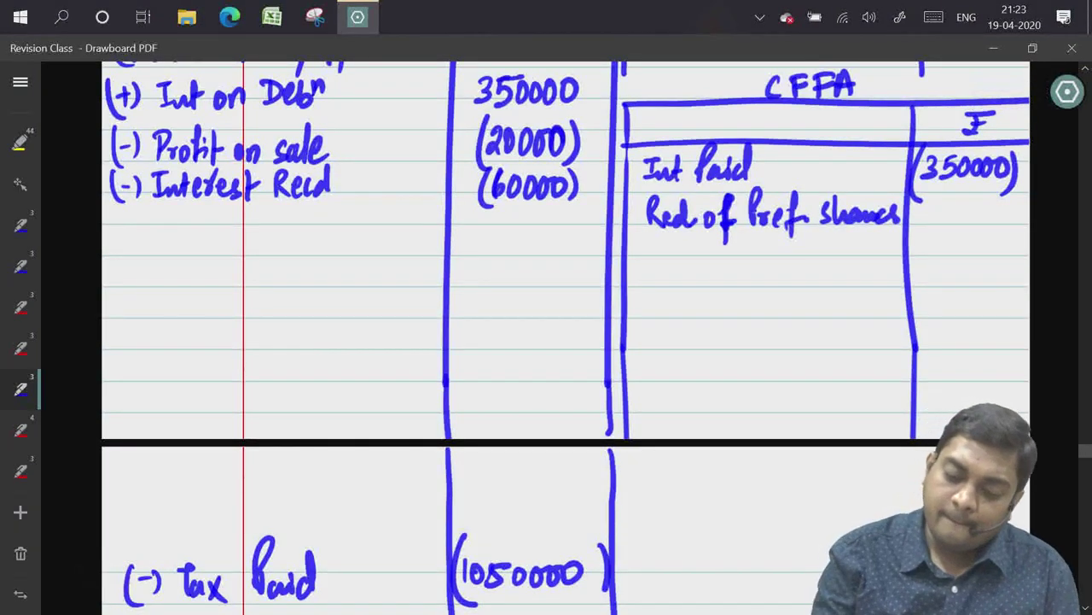
mouse_move(653, 238)
left_mouse_down()
mouse_move(653, 285)
mouse_move(688, 268)
left_mouse_up()
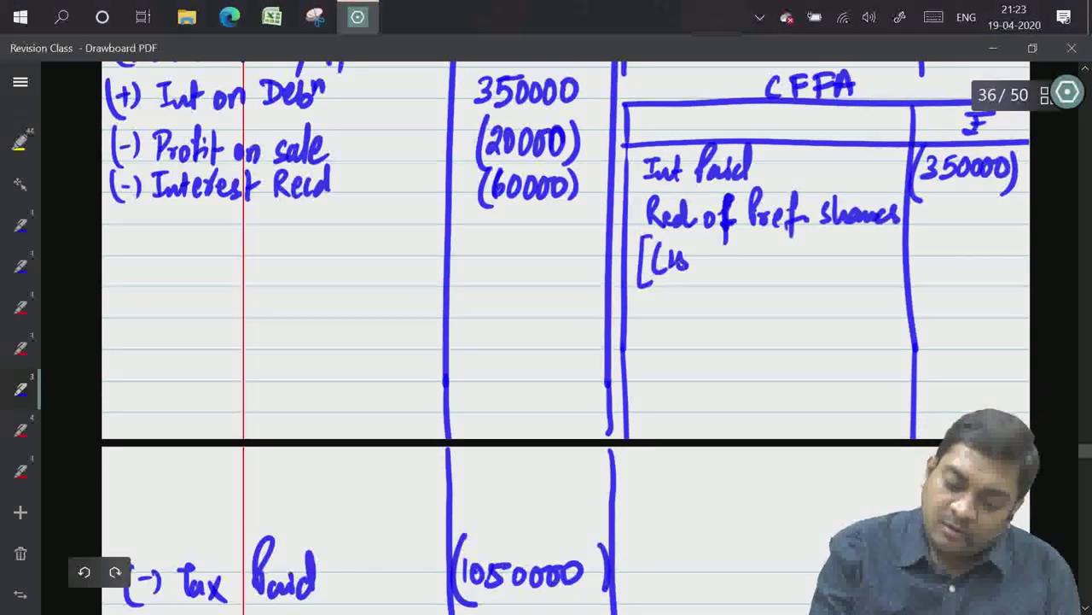
left_click(83, 571)
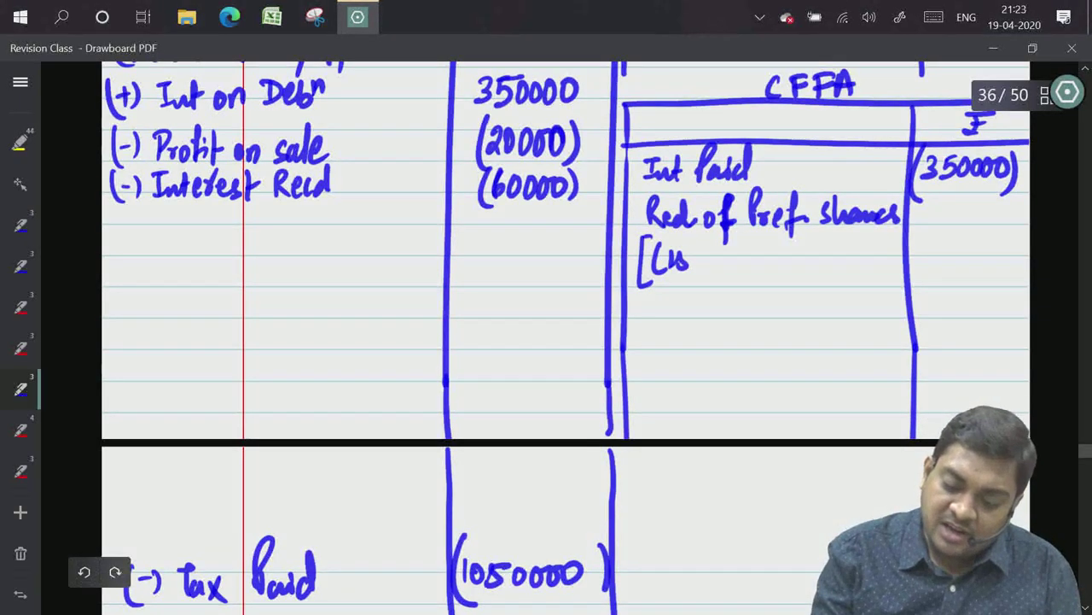
left_click_drag(688, 253, 721, 269)
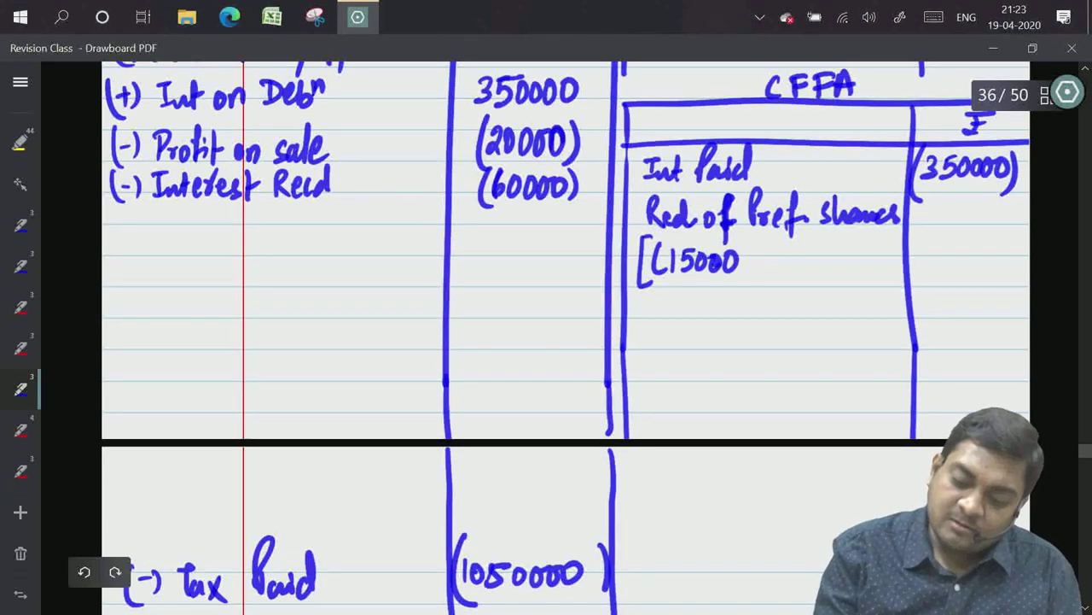
left_click_drag(778, 253, 776, 254)
left_click_drag(795, 242, 799, 283)
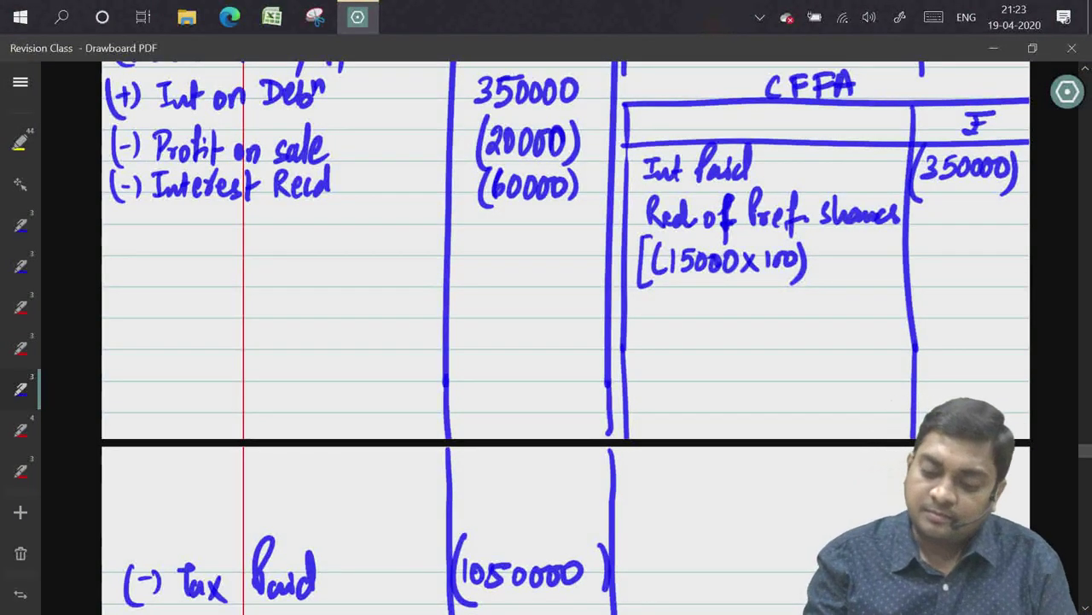
mouse_move(822, 256)
left_mouse_down()
mouse_move(822, 272)
mouse_move(841, 272)
left_mouse_up()
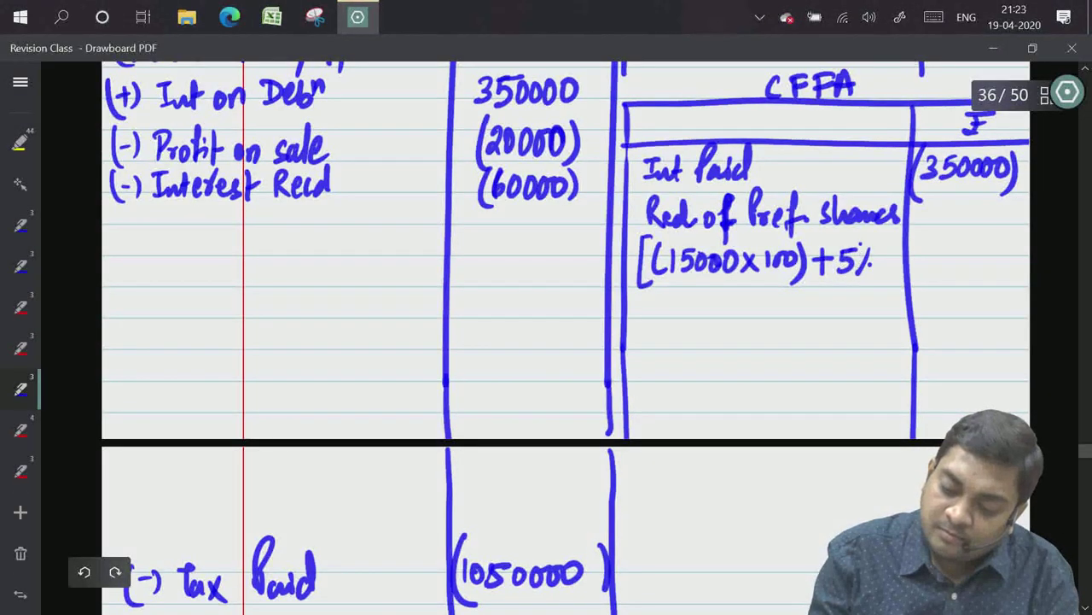
left_click_drag(884, 266, 869, 278)
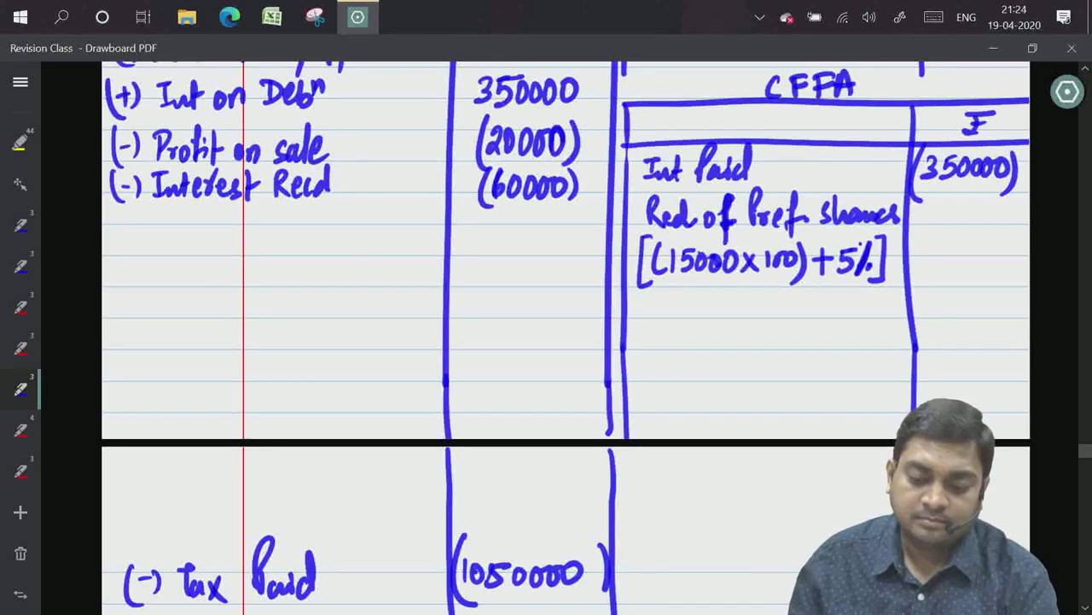
left_click(21, 141)
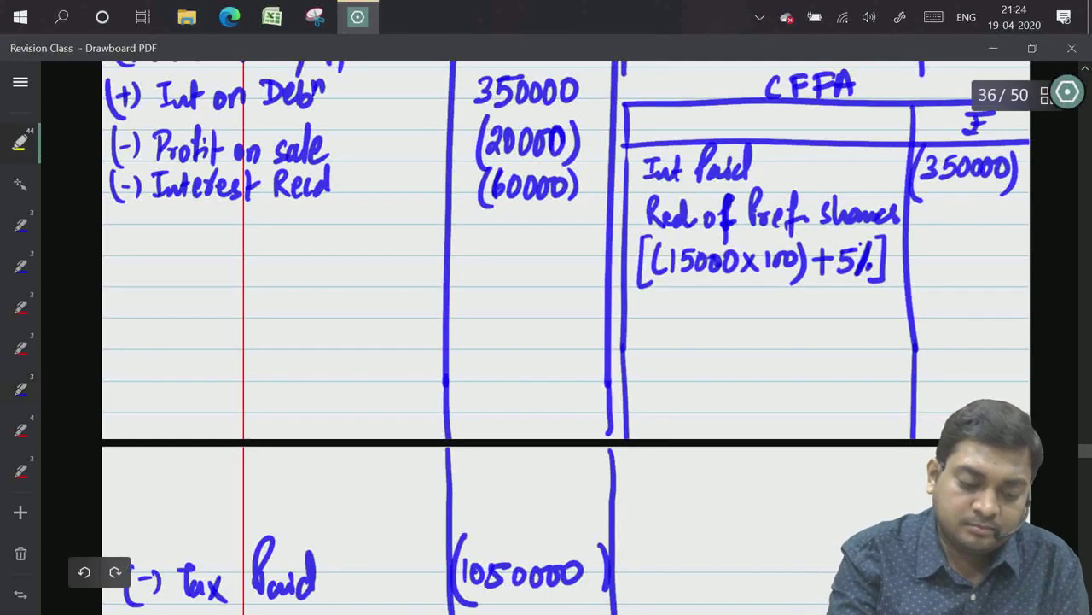
Highlight the [(15000x100)+5%] working in yellow
left_click_drag(633, 258, 879, 258)
mouse_move(627, 279)
left_mouse_down()
mouse_move(870, 281)
mouse_move(892, 243)
left_mouse_up()
left_click_drag(799, 235, 874, 236)
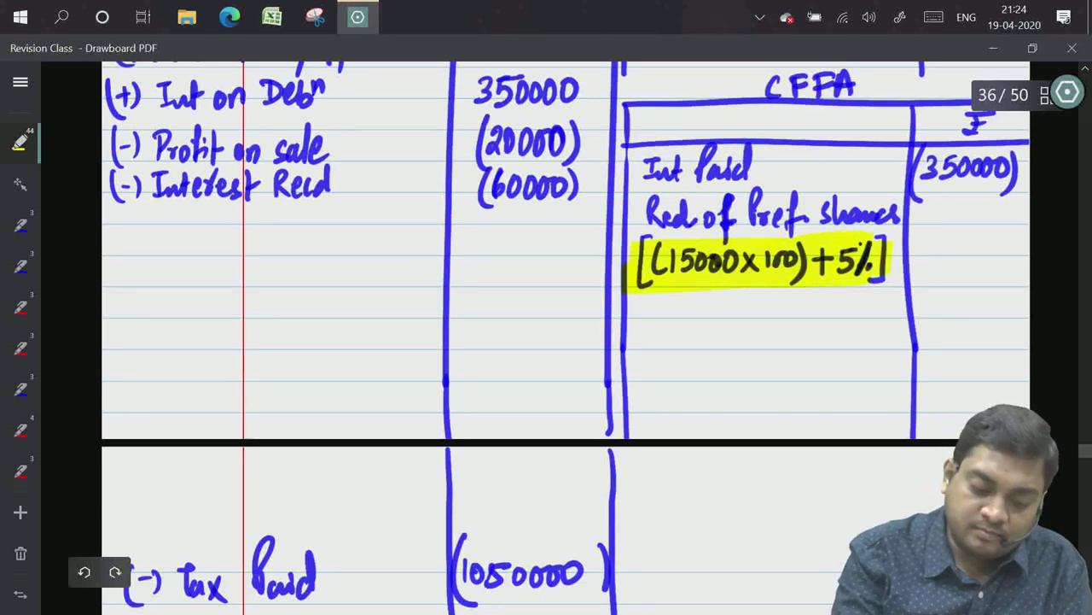
Write (1575000) in blue in the amount column under (350000)
left_click(20, 267)
left_click_drag(921, 219, 919, 241)
left_click_drag(930, 222, 954, 245)
mouse_move(950, 228)
left_mouse_down()
mouse_move(964, 227)
mouse_move(966, 241)
left_mouse_up()
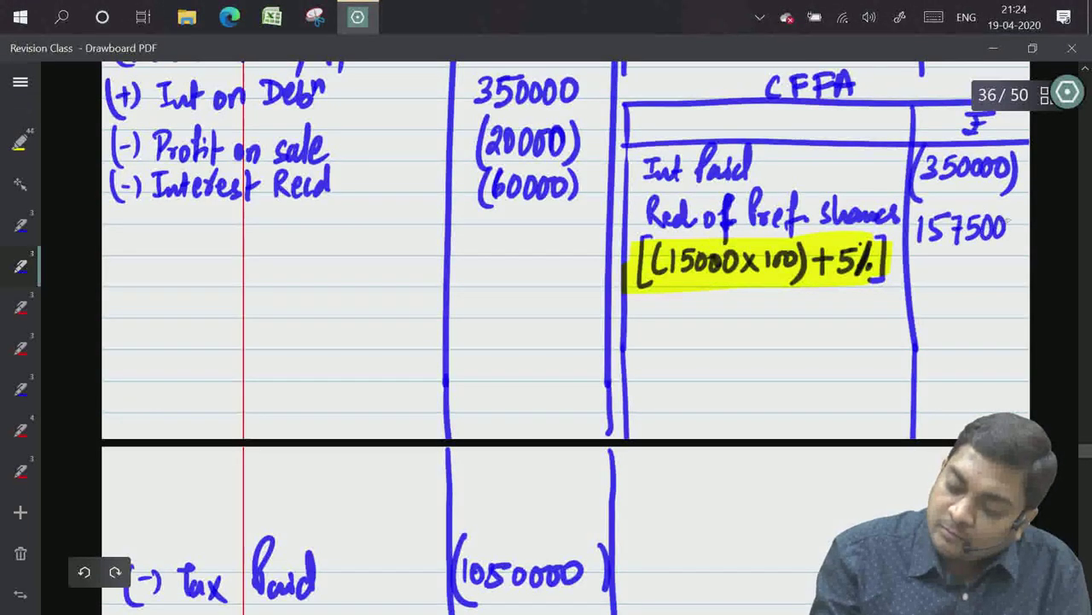
left_click_drag(1014, 201, 1015, 249)
left_click_drag(928, 198, 927, 258)
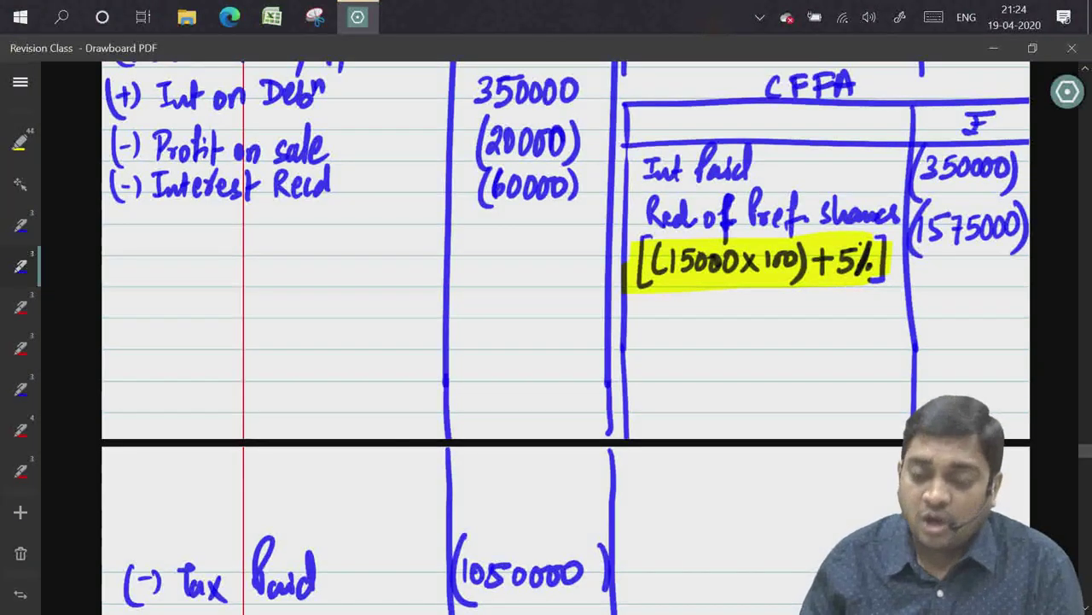
scroll(563, 341, "up", 3)
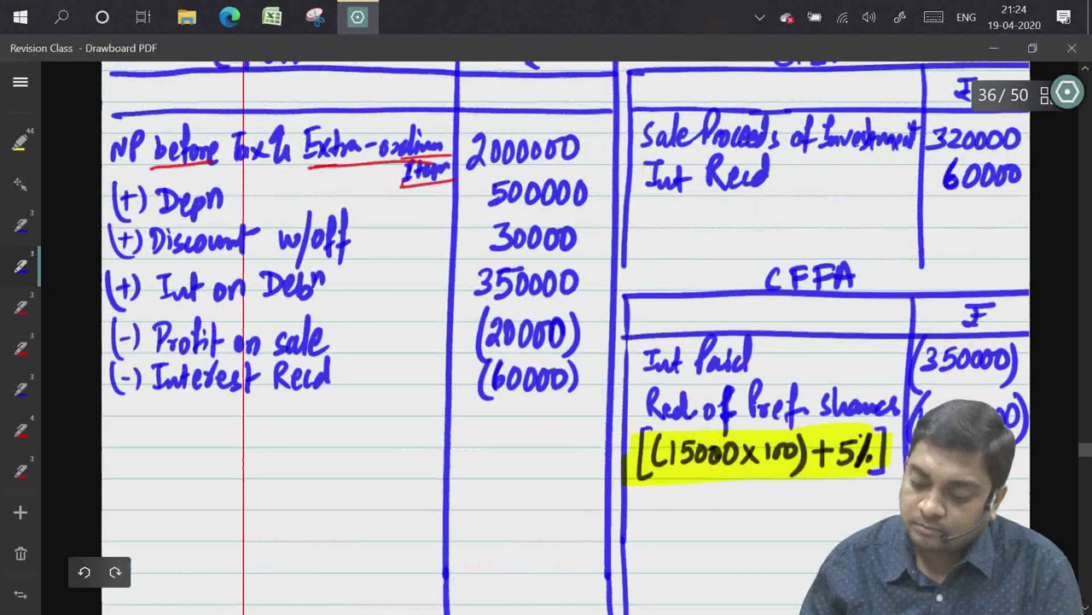
scroll(564, 342, "up", 4)
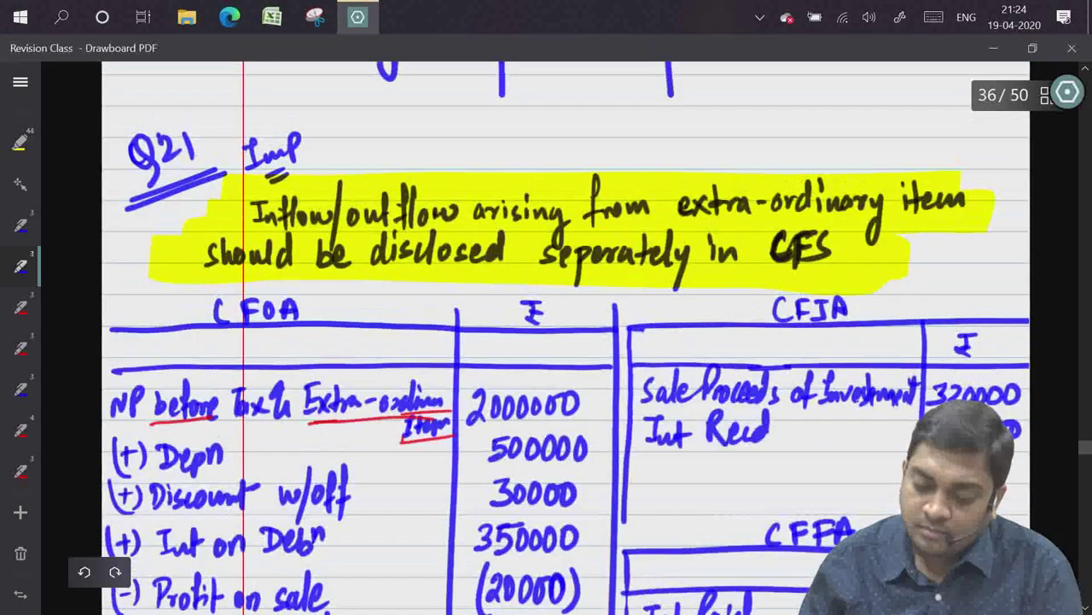
scroll(563, 342, "down", 4)
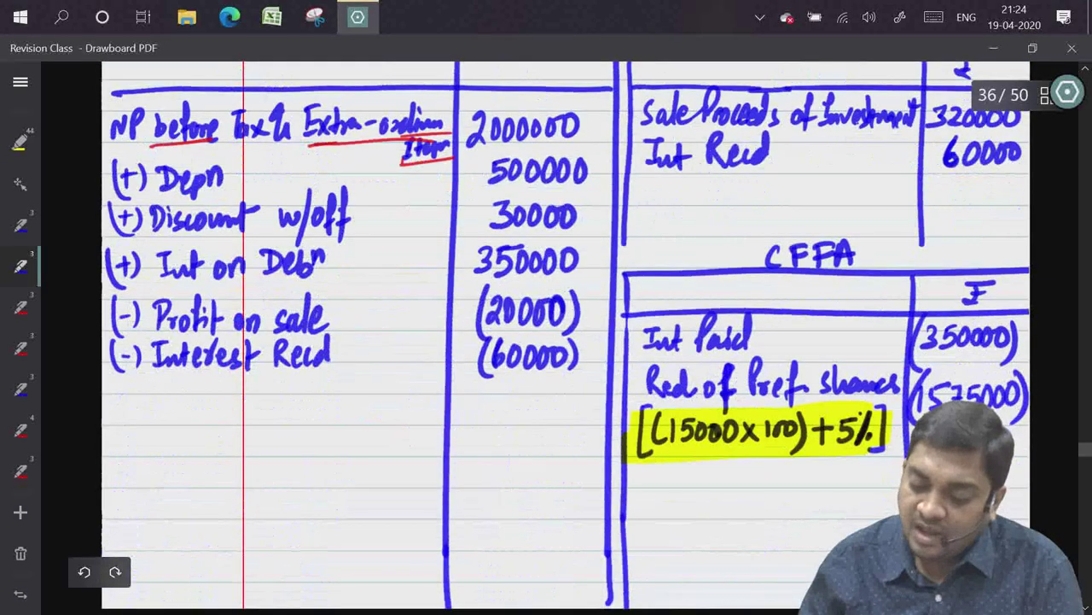
scroll(563, 341, "down", 1)
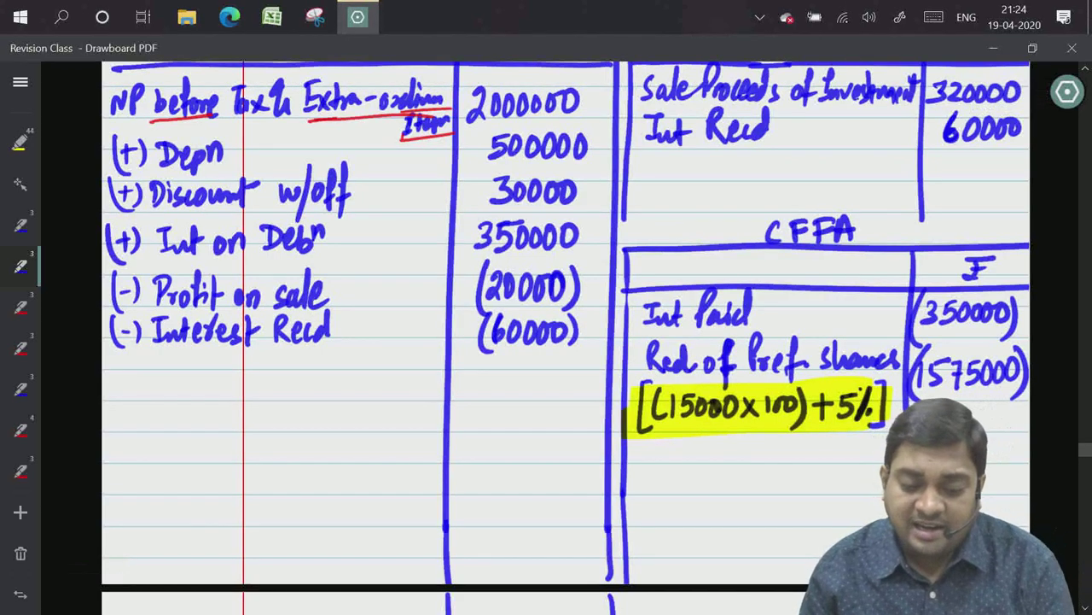
Draw a red arrow pointing up at the CFOA heading
scroll(563, 342, "up", 5)
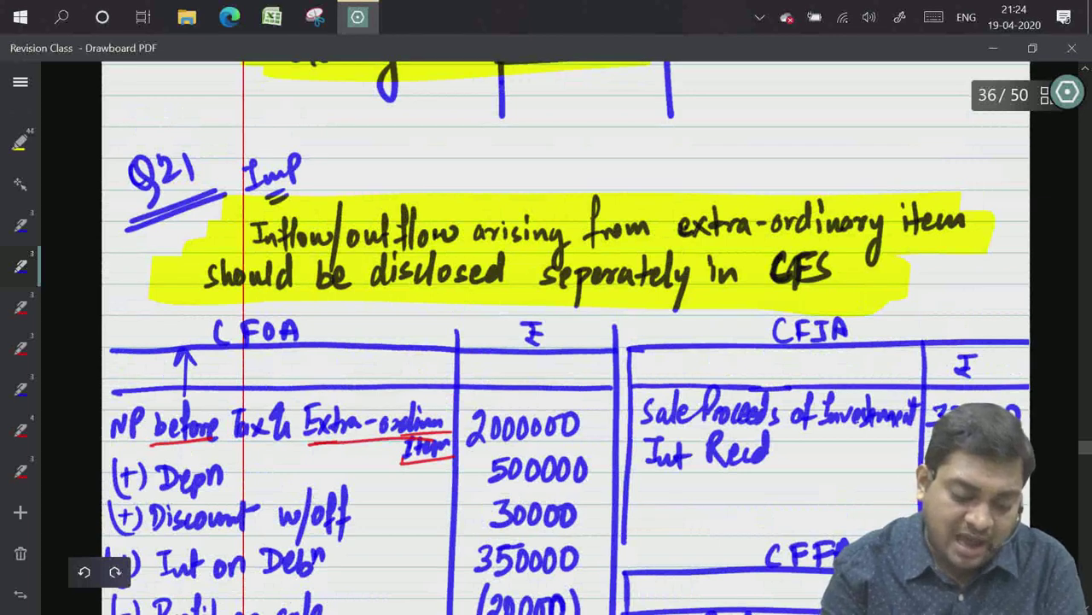
left_click(20, 430)
mouse_move(182, 402)
left_mouse_down()
mouse_move(183, 347)
mouse_move(205, 376)
left_mouse_up()
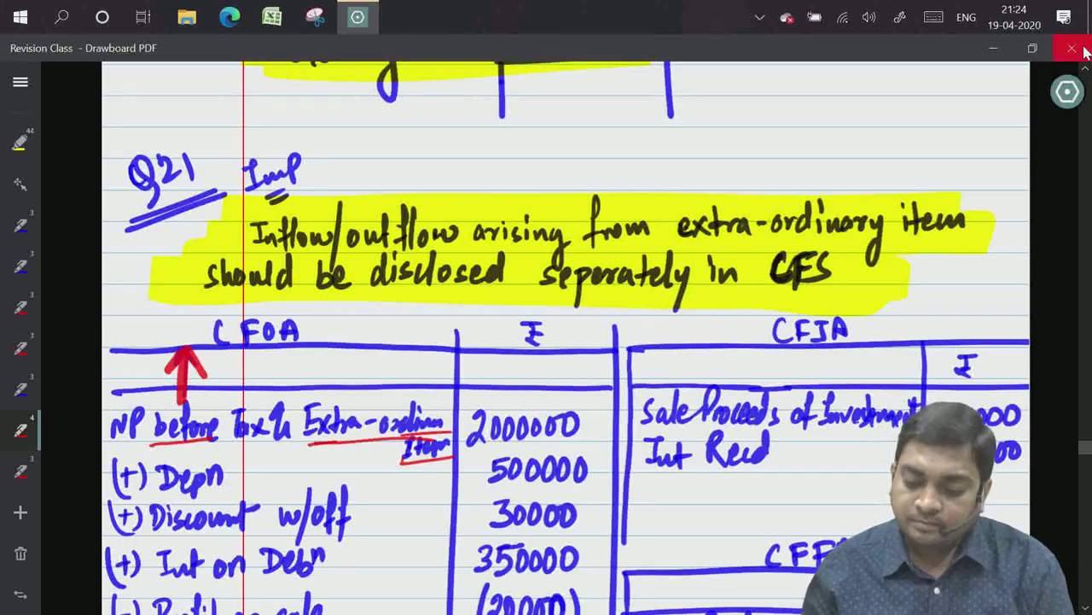
Scroll down until the CFFA entries and the (-) Tax Paid row are visible
scroll(563, 341, "down", 3)
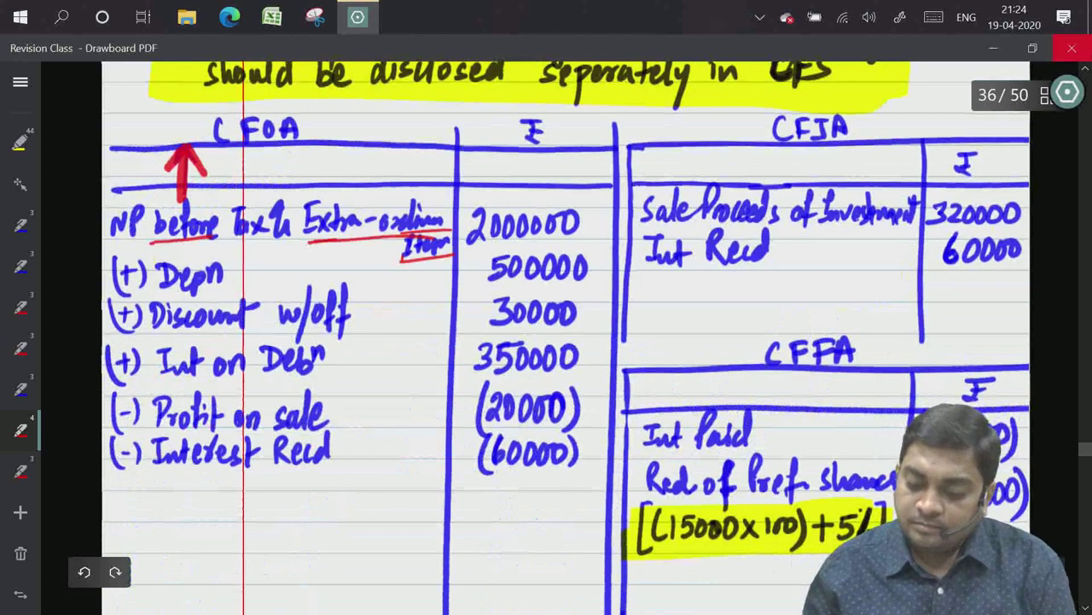
scroll(564, 342, "down", 2)
scroll(563, 341, "down", 2)
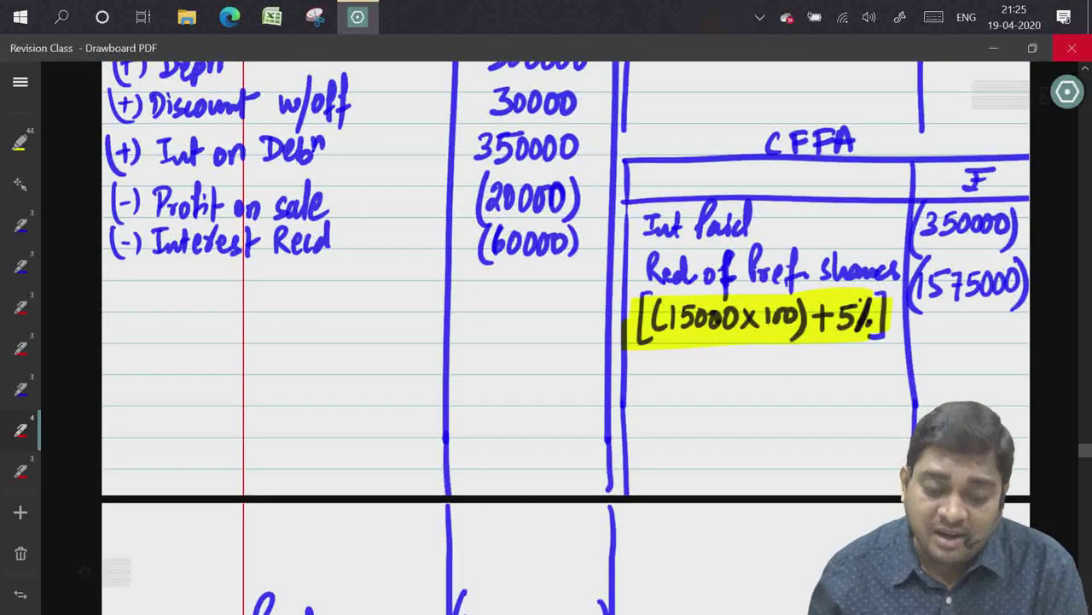
scroll(563, 341, "up", 3)
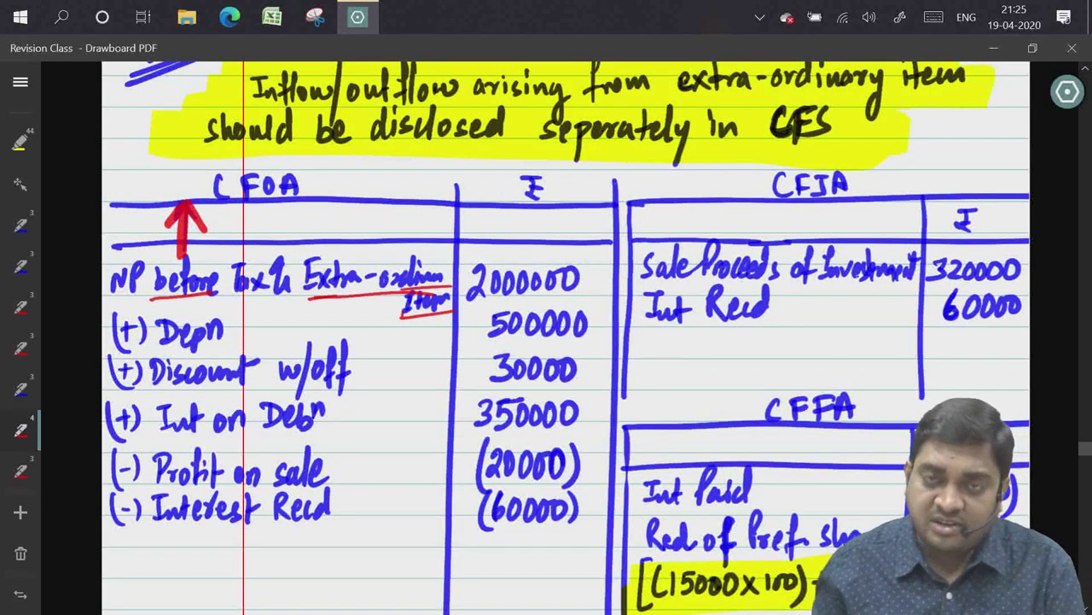
scroll(563, 342, "down", 4)
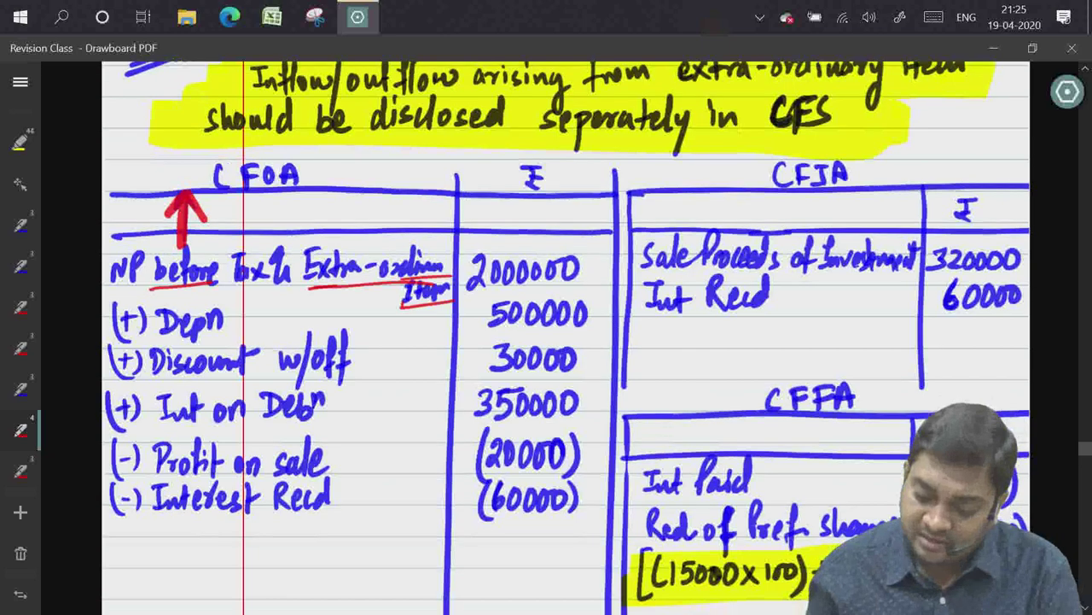
scroll(861, 456, "down", 1)
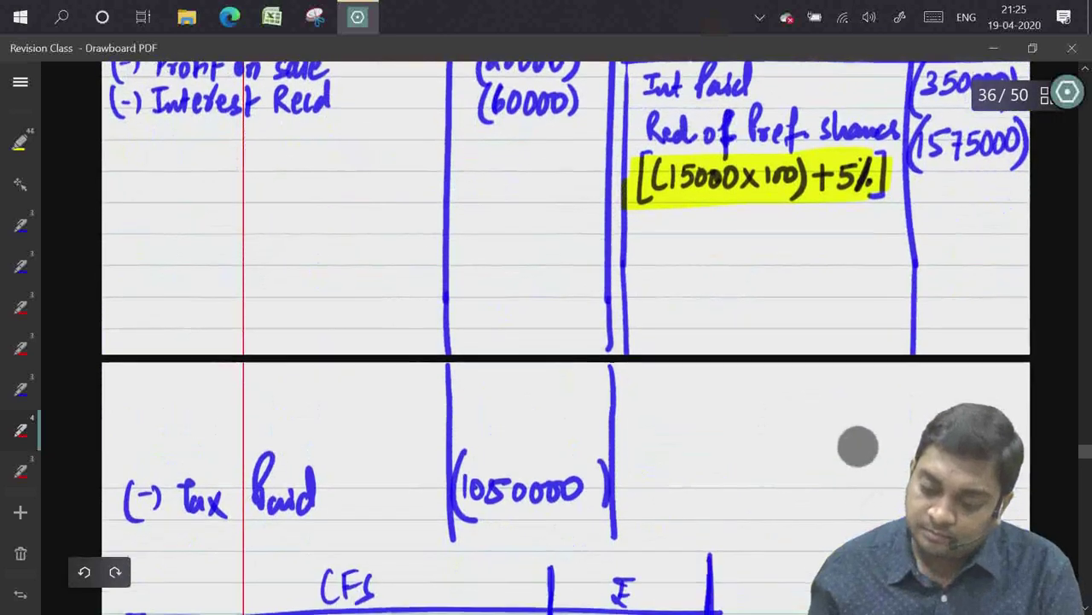
In blue, write 'Pref. Dividend' and the 1500000 figure under the redemption working
left_click(20, 388)
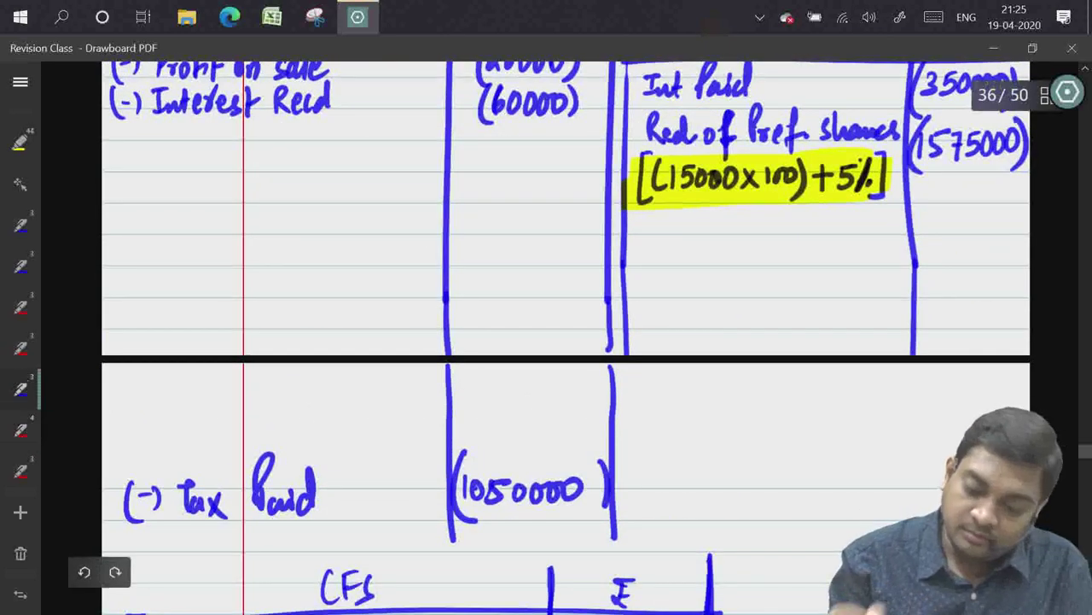
mouse_move(642, 215)
left_mouse_down()
mouse_move(645, 233)
mouse_move(713, 224)
left_mouse_up()
left_click(687, 231)
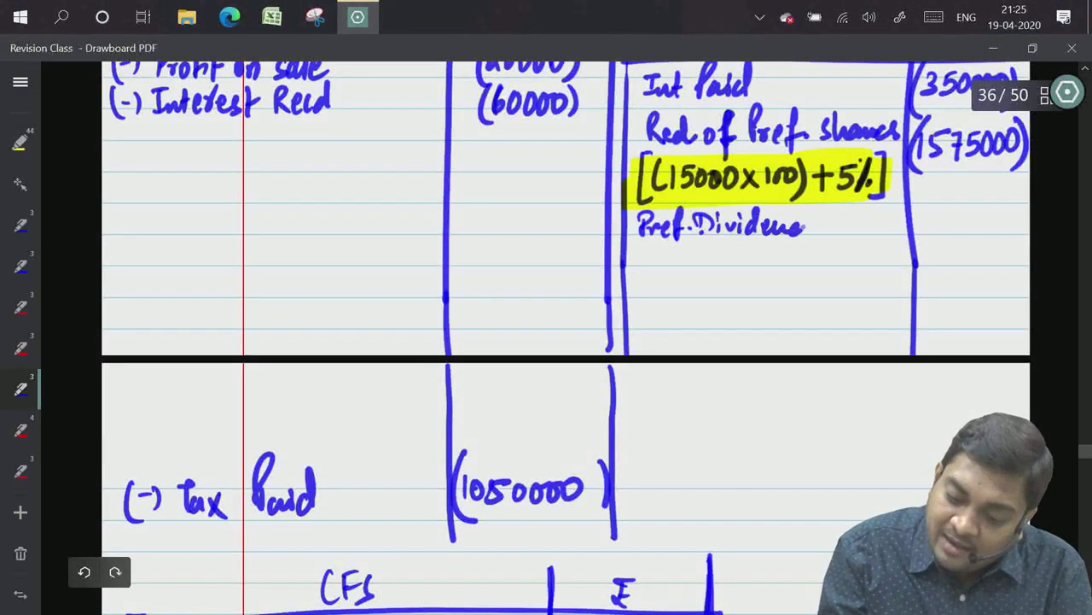
left_click_drag(697, 217, 695, 237)
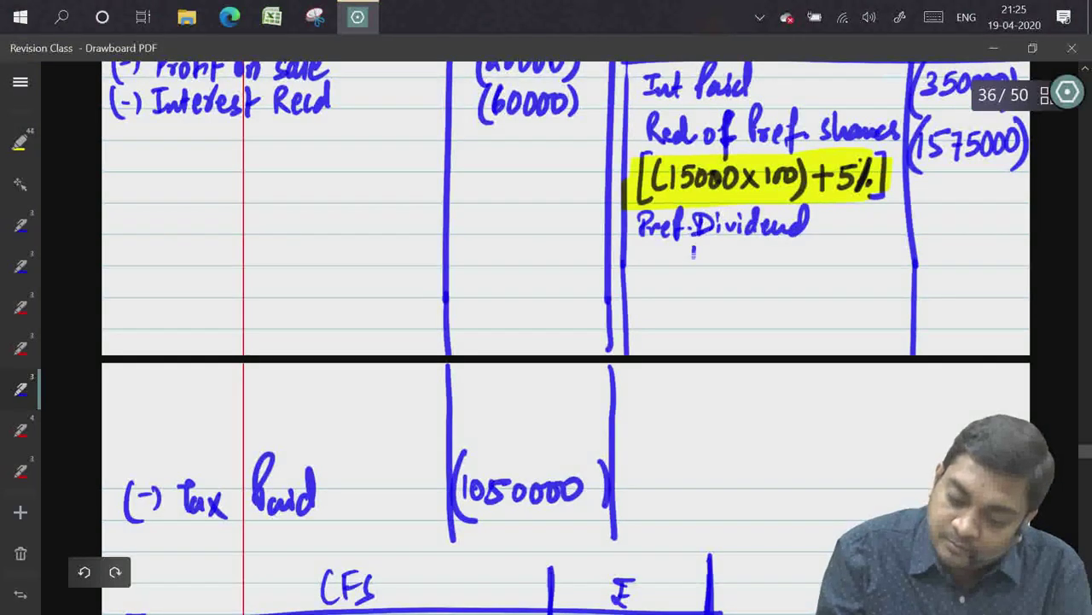
left_click_drag(745, 245, 739, 261)
mouse_move(758, 247)
left_mouse_down()
mouse_move(816, 263)
mouse_move(801, 263)
left_mouse_up()
Complete the (1500000 x 10%) working and enter (150000) in the ₹ column
mouse_move(826, 243)
left_mouse_down()
mouse_move(825, 263)
mouse_move(837, 248)
left_mouse_up()
mouse_move(863, 241)
left_mouse_down()
mouse_move(846, 263)
mouse_move(847, 243)
left_mouse_up()
left_click_drag(862, 260, 867, 275)
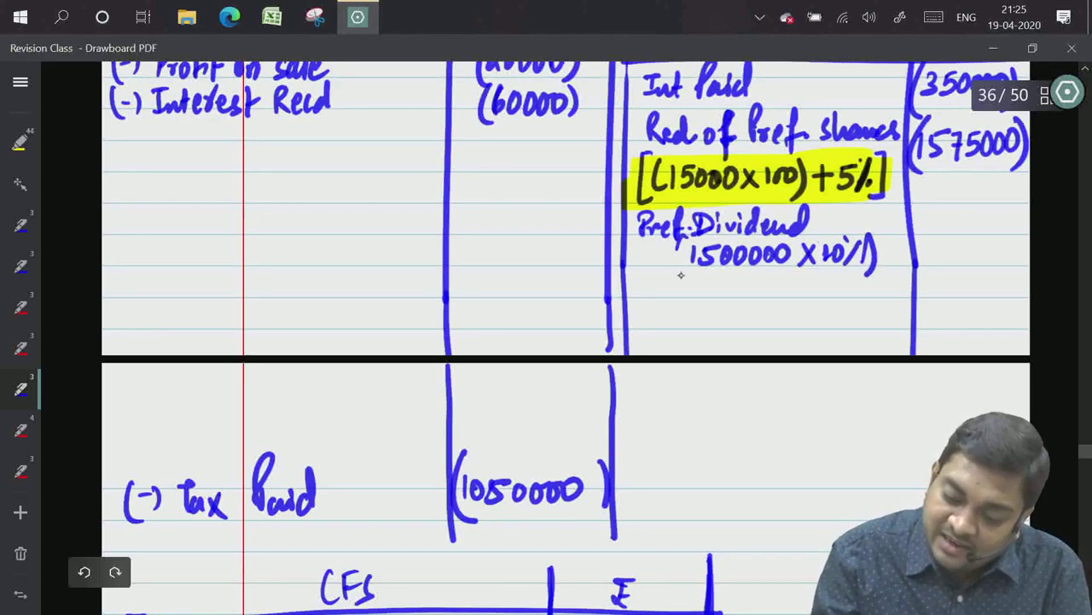
left_click_drag(683, 237, 676, 277)
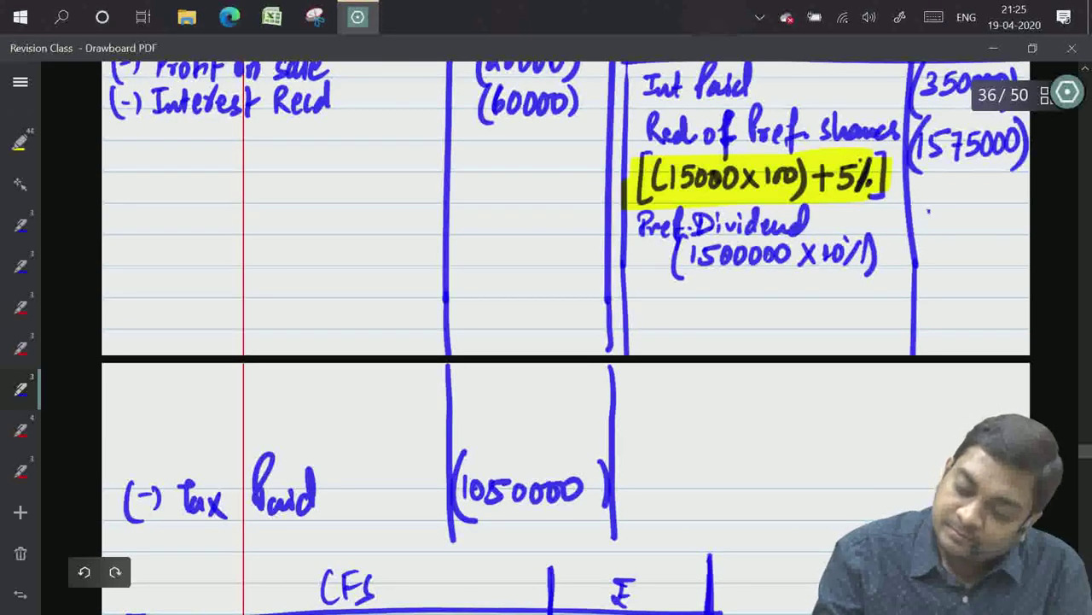
mouse_move(959, 213)
left_mouse_down()
mouse_move(1015, 211)
mouse_move(1007, 247)
left_mouse_up()
left_click_drag(925, 203, 922, 249)
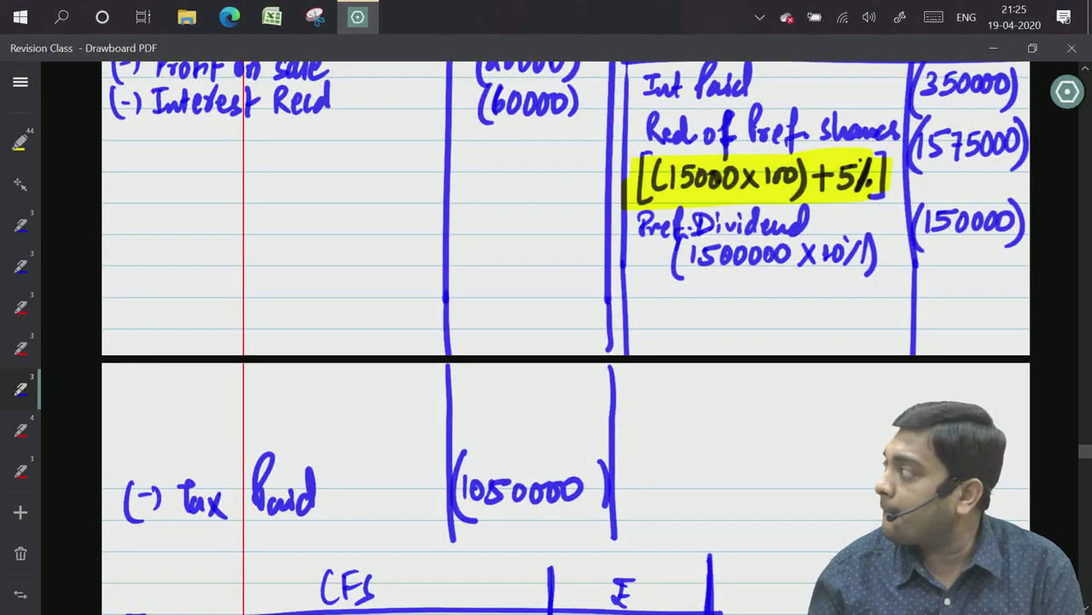
left_click(20, 141)
mouse_move(670, 264)
left_mouse_down()
mouse_move(871, 269)
mouse_move(888, 257)
left_mouse_up()
left_click(20, 266)
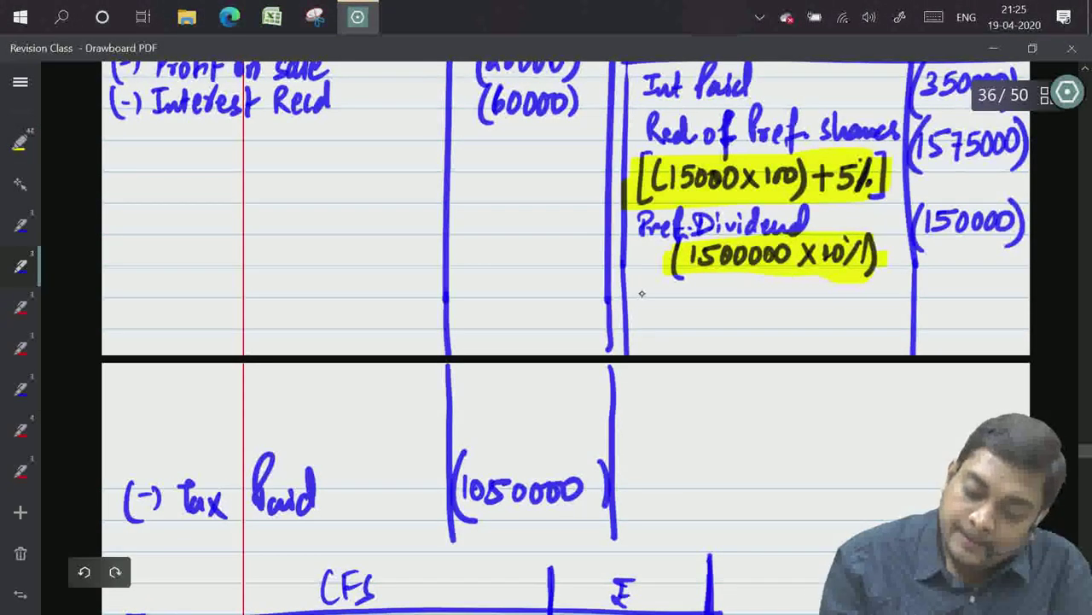
mouse_move(639, 283)
left_mouse_down()
mouse_move(641, 297)
mouse_move(679, 288)
left_mouse_up()
mouse_move(684, 288)
left_mouse_down()
mouse_move(684, 298)
mouse_move(726, 295)
mouse_move(749, 278)
mouse_move(739, 295)
left_mouse_up()
left_click(773, 288)
mouse_move(812, 272)
left_mouse_down()
mouse_move(806, 301)
mouse_move(934, 295)
left_mouse_up()
left_click_drag(952, 276, 1000, 278)
left_click_drag(1014, 276, 1019, 300)
left_click_drag(938, 252, 931, 311)
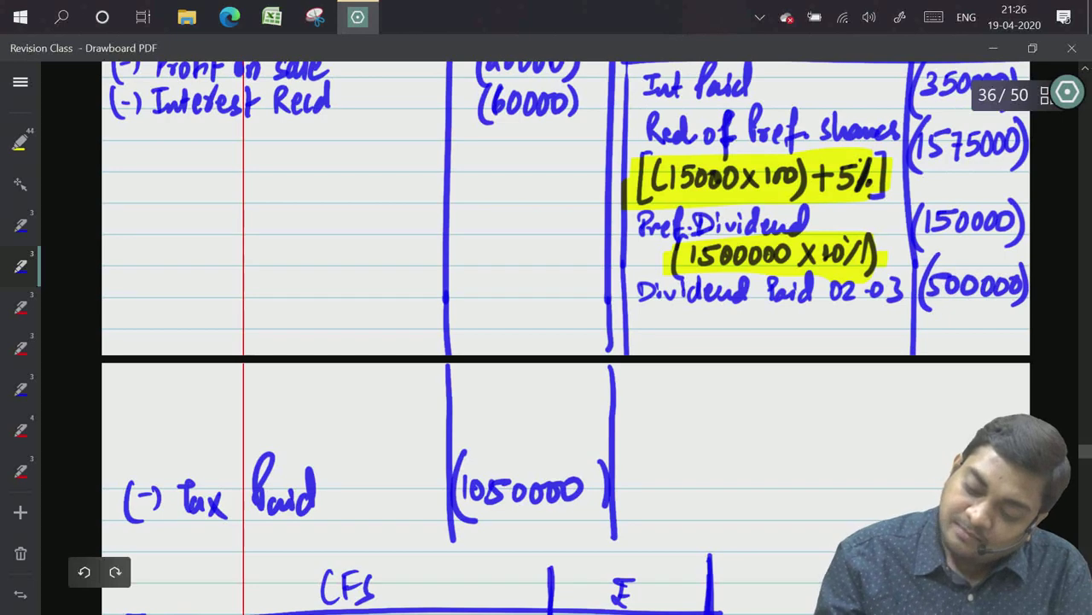
Add Interim Dividend (300000) and extend the amount column divider onto the lower page
mouse_move(641, 316)
left_mouse_down()
mouse_move(669, 336)
mouse_move(693, 326)
mouse_move(756, 340)
left_mouse_up()
mouse_move(773, 326)
left_mouse_down()
mouse_move(775, 338)
mouse_move(869, 338)
mouse_move(876, 312)
mouse_move(939, 339)
mouse_move(954, 319)
mouse_move(994, 319)
left_mouse_up()
left_click_drag(1013, 319, 1012, 340)
left_click_drag(1021, 313, 1019, 348)
mouse_move(935, 306)
left_mouse_down()
mouse_move(921, 326)
mouse_move(915, 509)
left_mouse_up()
mouse_move(917, 367)
left_mouse_down()
mouse_move(919, 509)
mouse_move(915, 407)
left_mouse_up()
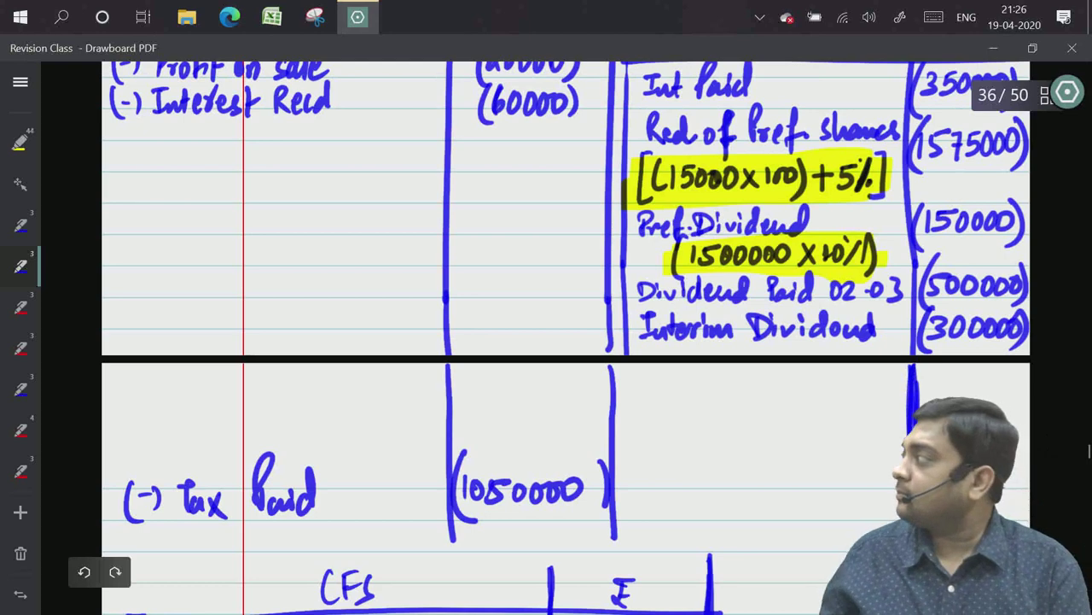
scroll(809, 518, "up", 1)
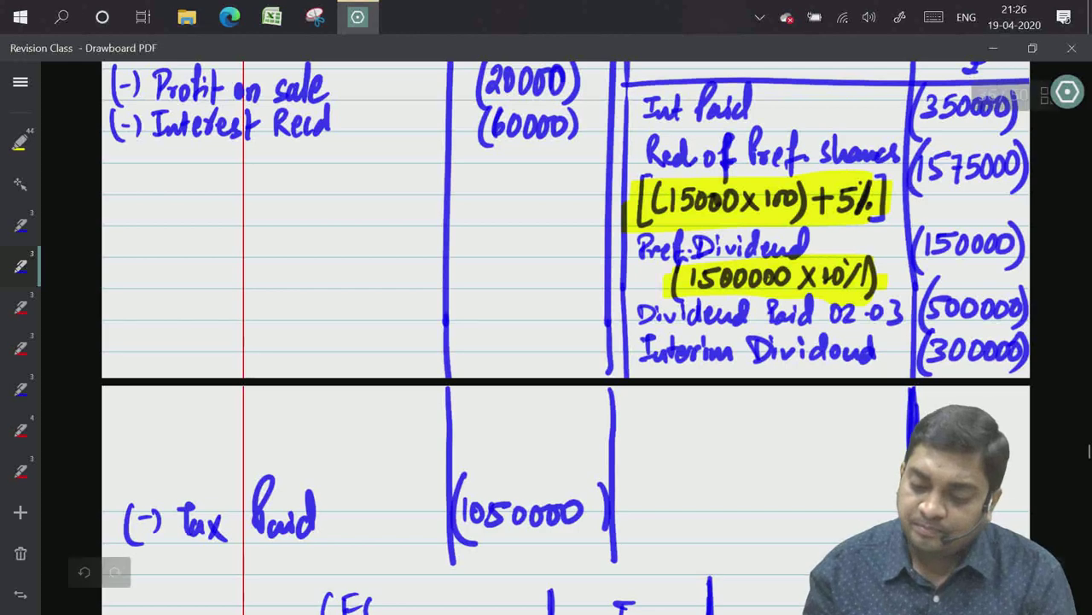
Draw the column divider and write 'Issue of Eq. shares [50000 x ₹12]' in blue pen
scroll(780, 480, "down", 1)
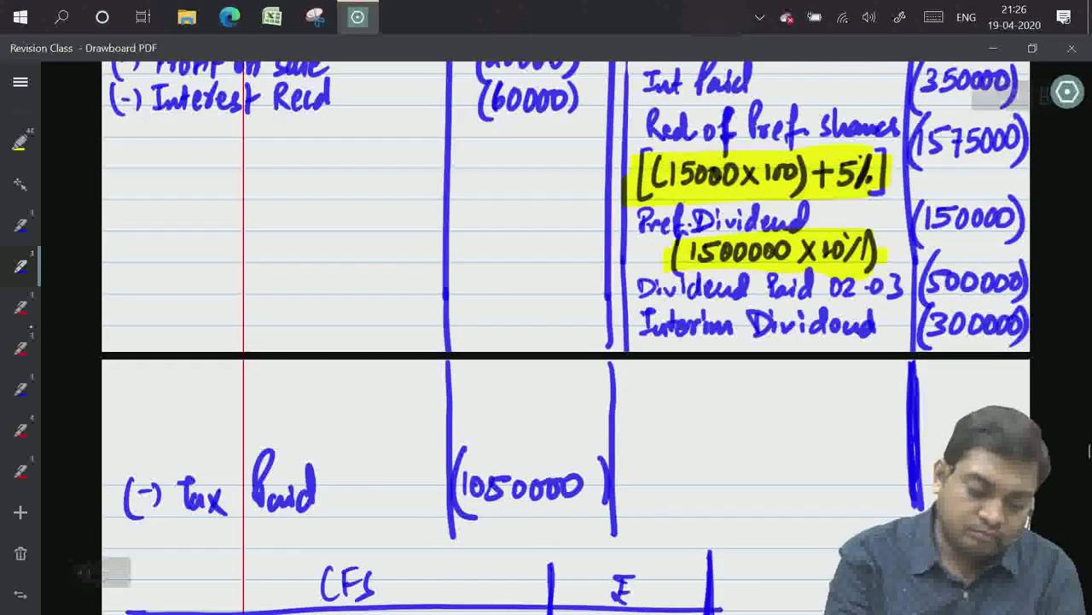
mouse_move(628, 360)
left_mouse_down()
mouse_move(630, 536)
mouse_move(649, 385)
mouse_move(734, 384)
mouse_move(749, 362)
mouse_move(784, 404)
left_mouse_up()
left_click_drag(806, 381, 812, 386)
mouse_move(828, 365)
left_mouse_down()
mouse_move(843, 386)
mouse_move(903, 372)
left_mouse_up()
mouse_move(661, 397)
left_mouse_down()
mouse_move(661, 443)
mouse_move(685, 412)
mouse_move(700, 411)
left_mouse_up()
left_click_drag(708, 408, 712, 427)
left_click_drag(729, 412, 763, 429)
left_click_drag(763, 409, 746, 429)
mouse_move(771, 411)
left_mouse_down()
mouse_move(776, 425)
mouse_move(821, 428)
mouse_move(824, 442)
left_mouse_up()
Highlight the [50000 x ₹12] working in yellow
left_click(21, 142)
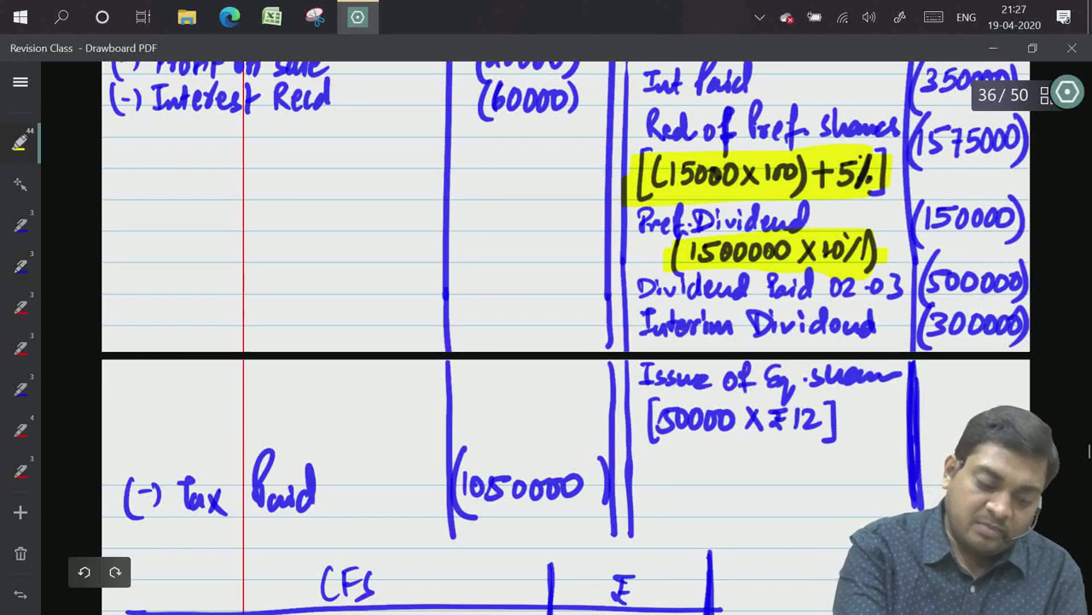
mouse_move(632, 418)
left_mouse_down()
mouse_move(835, 420)
mouse_move(709, 440)
mouse_move(675, 386)
left_mouse_up()
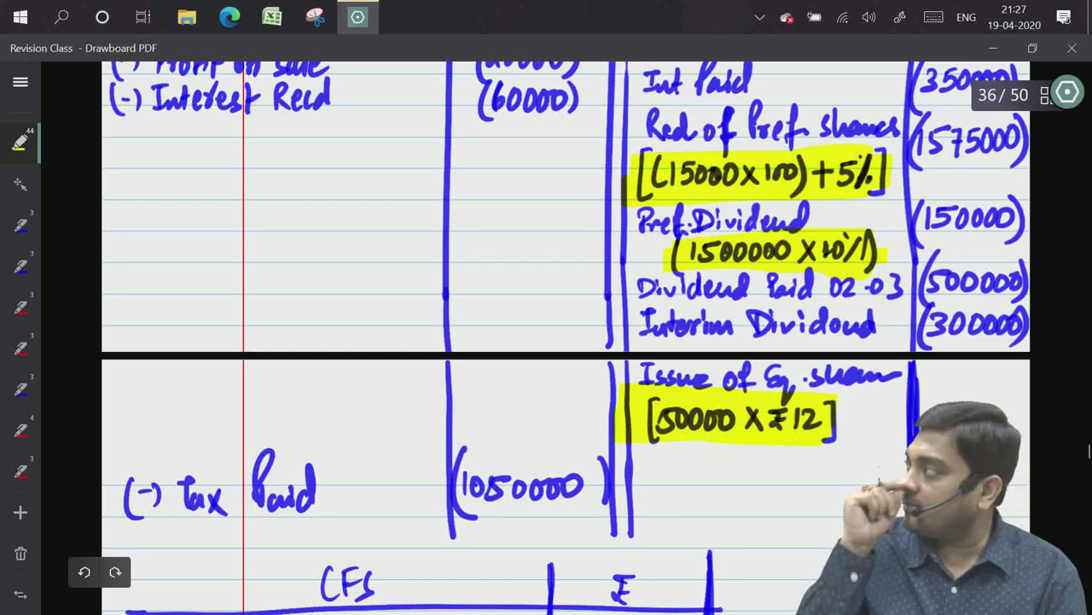
scroll(566, 337, "down", 1)
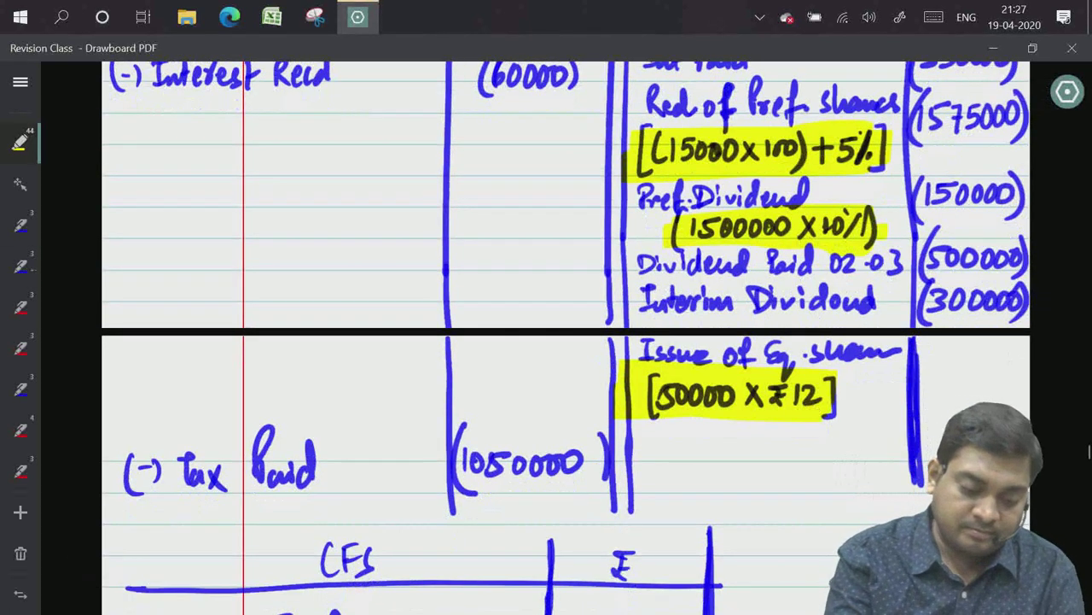
Write (600000) in blue in the ₹ column beside Issue of Eq. shares
left_click(20, 265)
mouse_move(939, 349)
left_mouse_down()
mouse_move(933, 369)
mouse_move(953, 354)
mouse_move(1012, 355)
left_mouse_up()
left_click_drag(1020, 339, 1019, 386)
left_click_drag(934, 340, 922, 363)
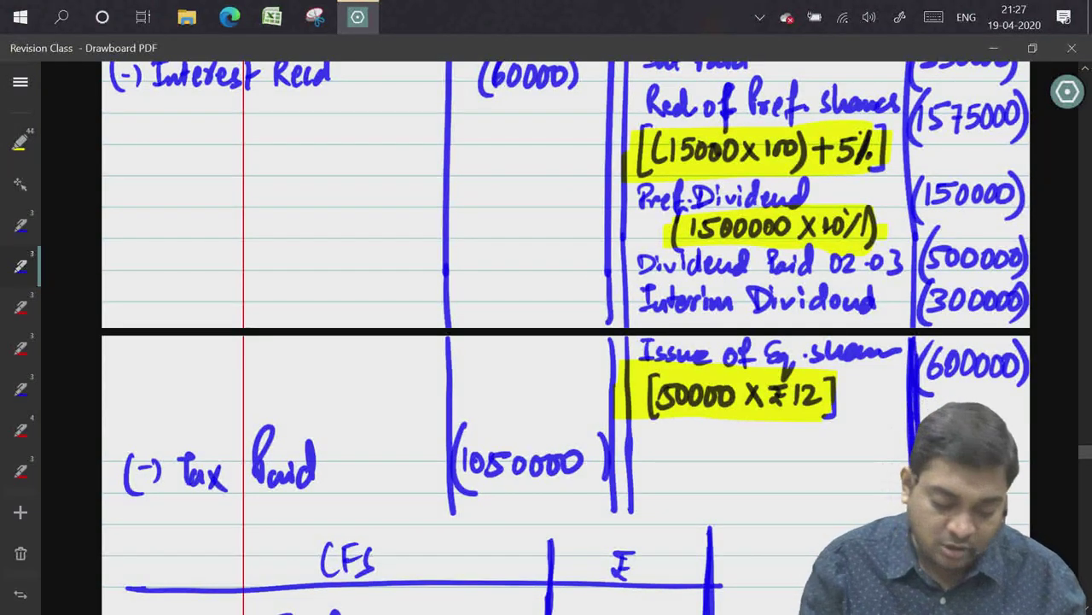
Undo twice to remove the brackets, leaving 600000 as an inflow
left_click(83, 571)
left_click(84, 572)
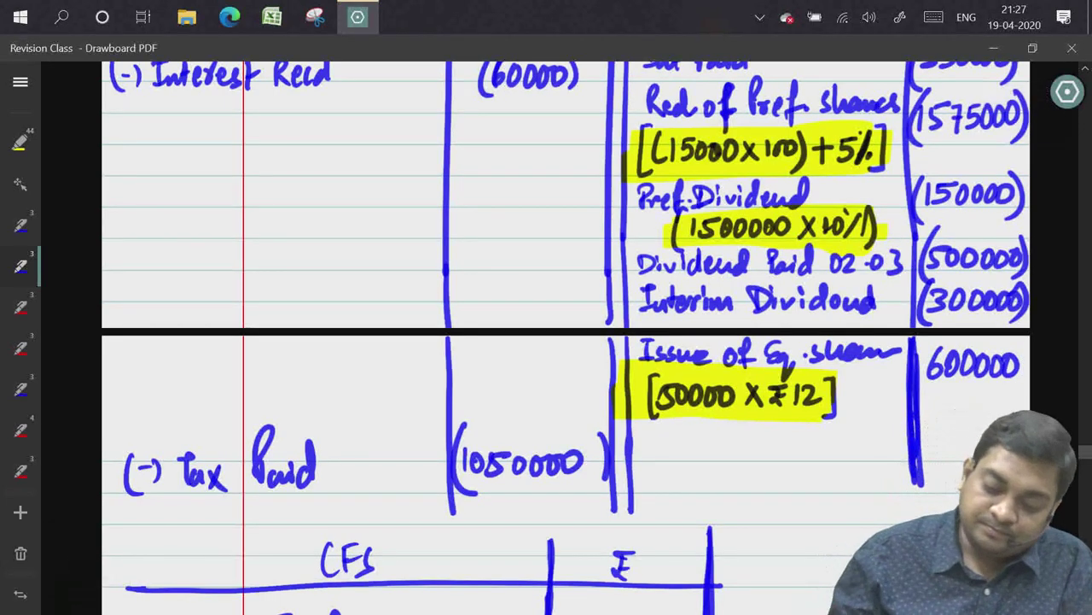
scroll(563, 342, "up", 2)
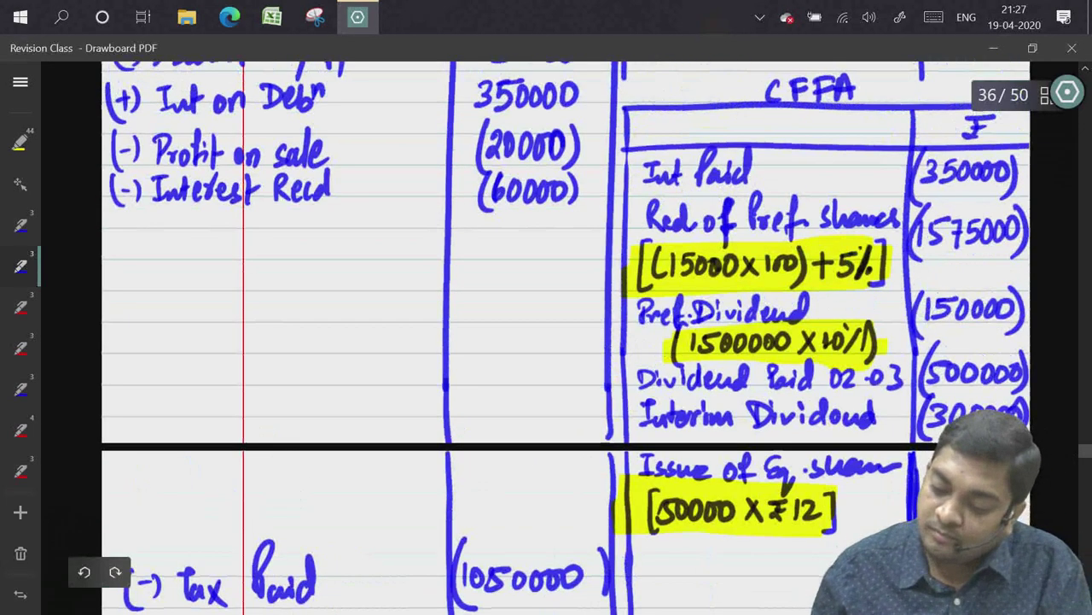
scroll(563, 341, "down", 2)
scroll(564, 341, "down", 2)
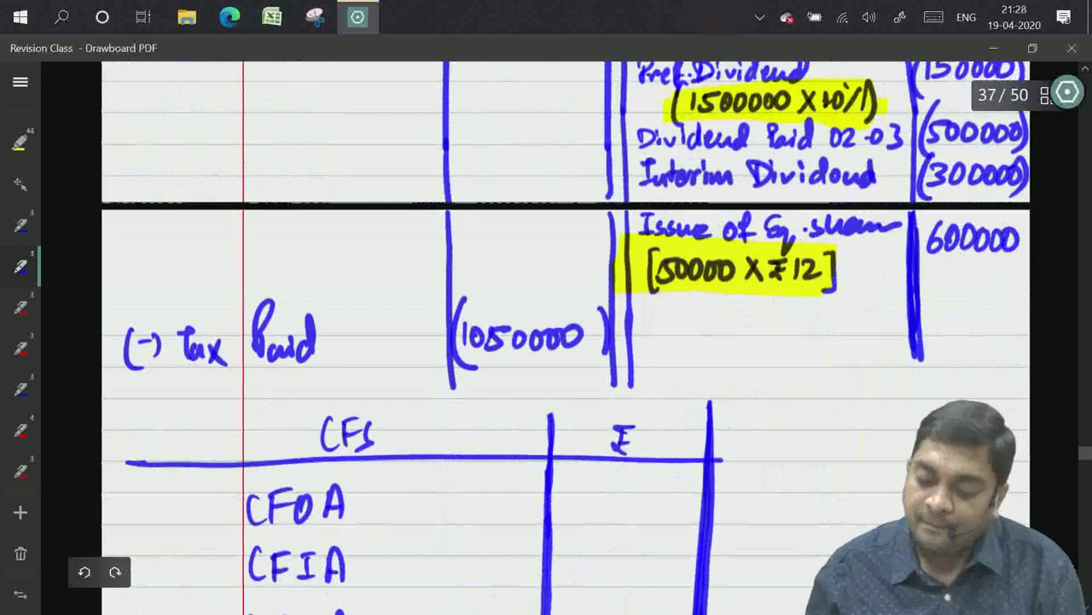
scroll(563, 342, "up", 3)
scroll(563, 341, "down", 1)
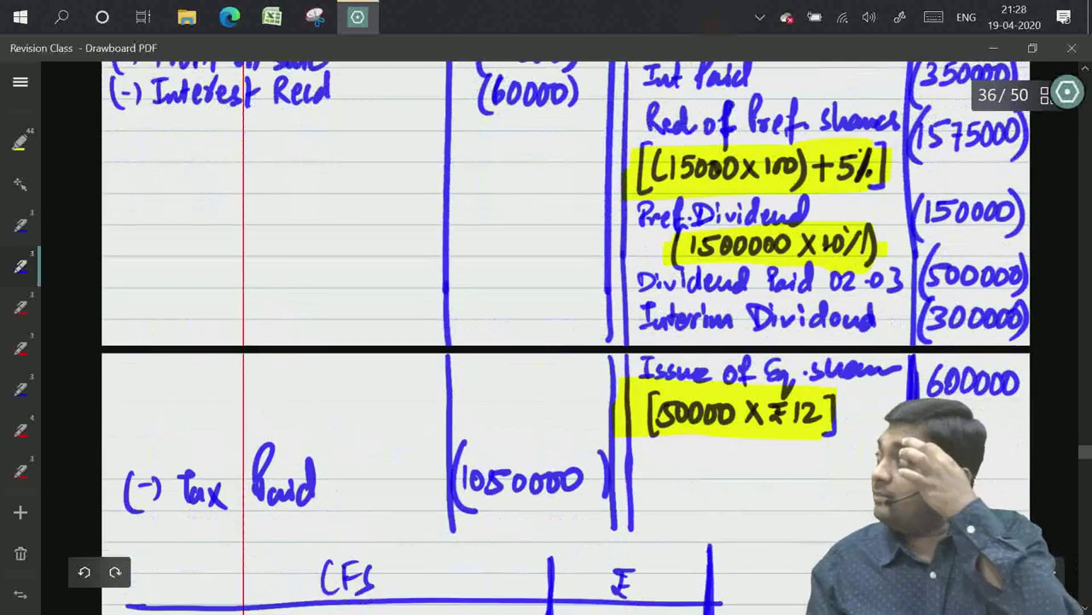
scroll(566, 574, "down", 1)
scroll(566, 341, "down", 1)
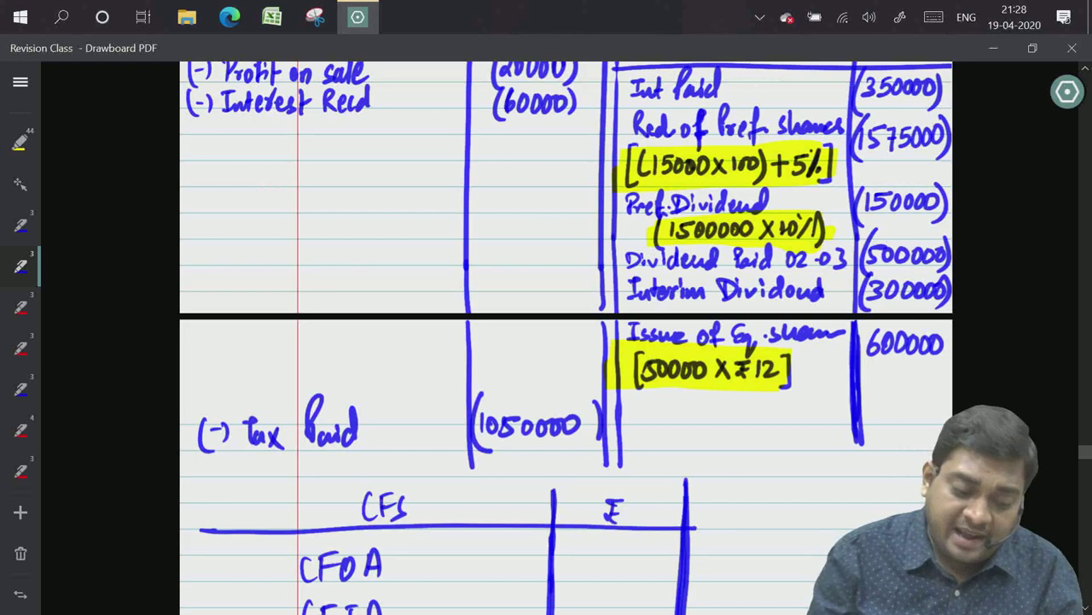
left_click(20, 347)
Put red asterisks beside Red of Pref shares, Pref Dividend, the dividends and Issue of Eq. shares
left_click_drag(613, 120, 616, 133)
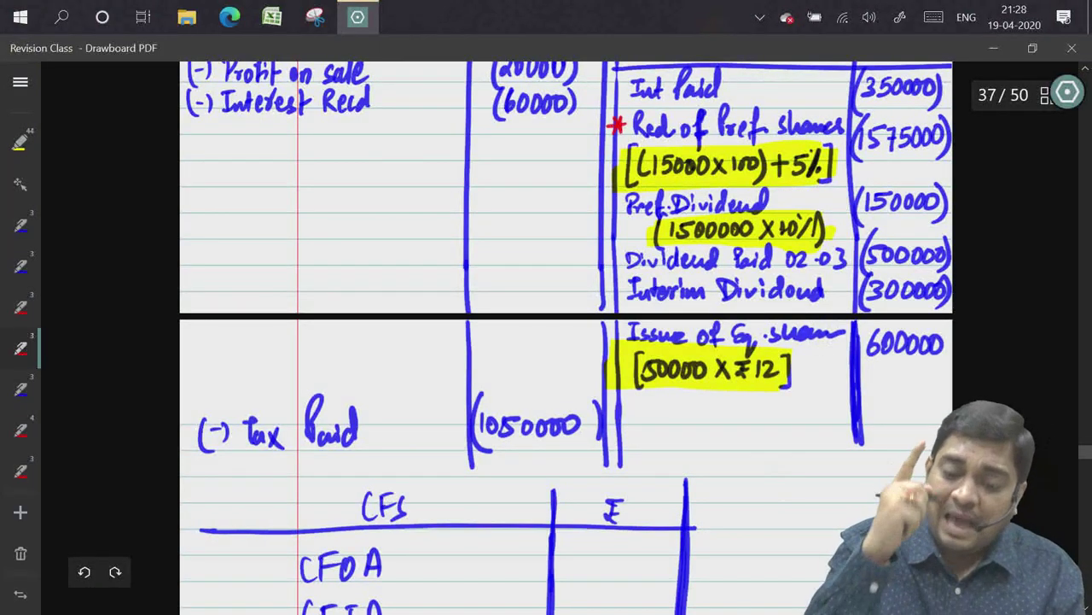
mouse_move(608, 198)
left_mouse_down()
mouse_move(620, 213)
mouse_move(606, 212)
left_mouse_up()
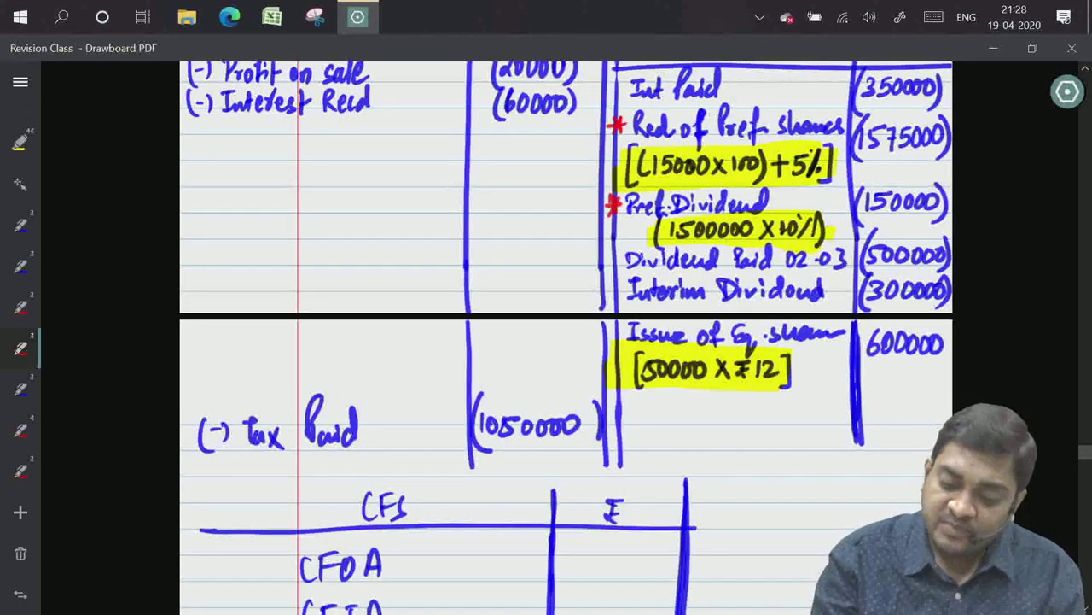
mouse_move(610, 249)
left_mouse_down()
mouse_move(620, 267)
mouse_move(605, 263)
left_mouse_up()
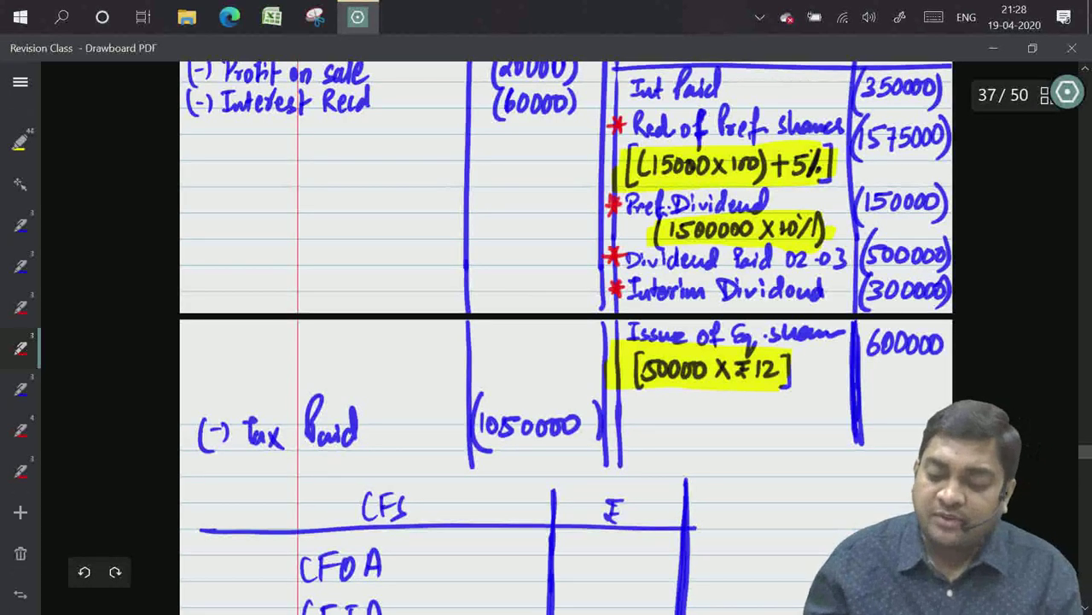
mouse_move(610, 324)
left_mouse_down()
mouse_move(623, 343)
mouse_move(606, 341)
left_mouse_up()
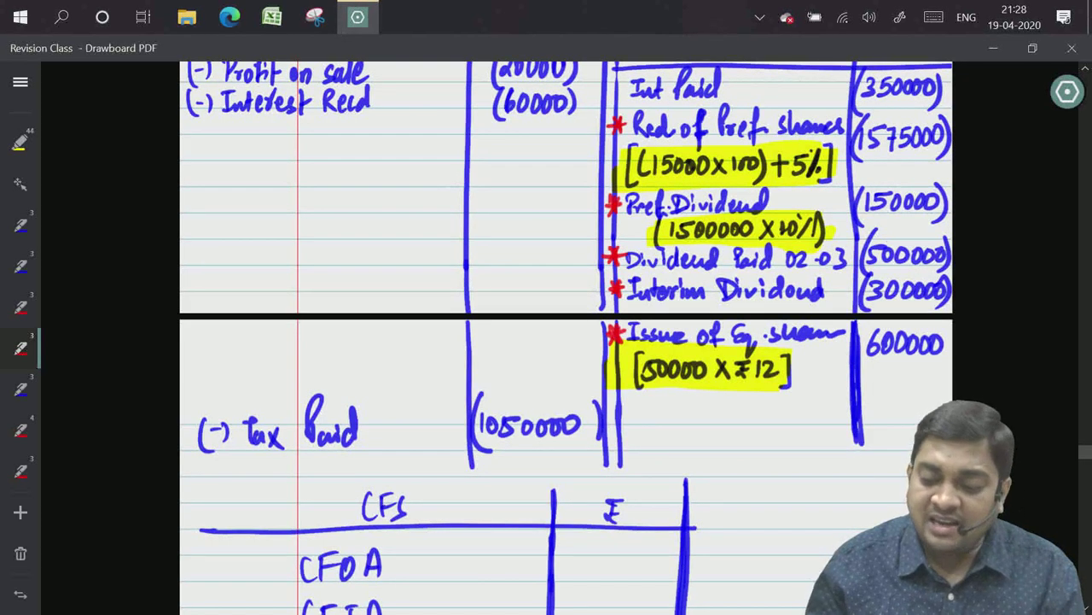
scroll(564, 342, "up", 5)
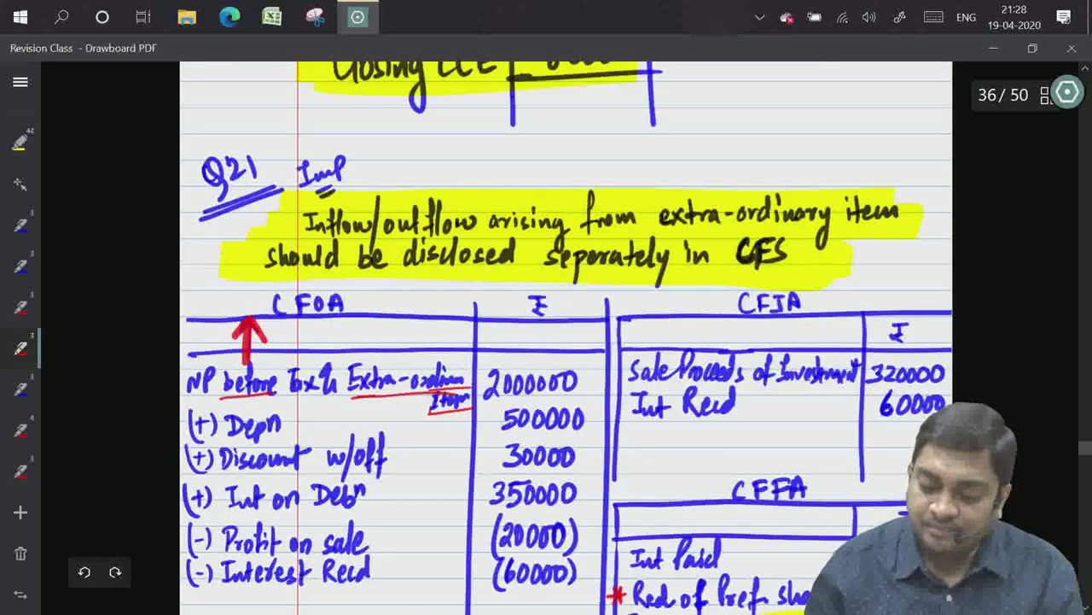
Rule a subtotal line under (60000) and write 'Cash Generated from Op' below Interest Recd
scroll(563, 341, "down", 4)
scroll(888, 471, "down", 2)
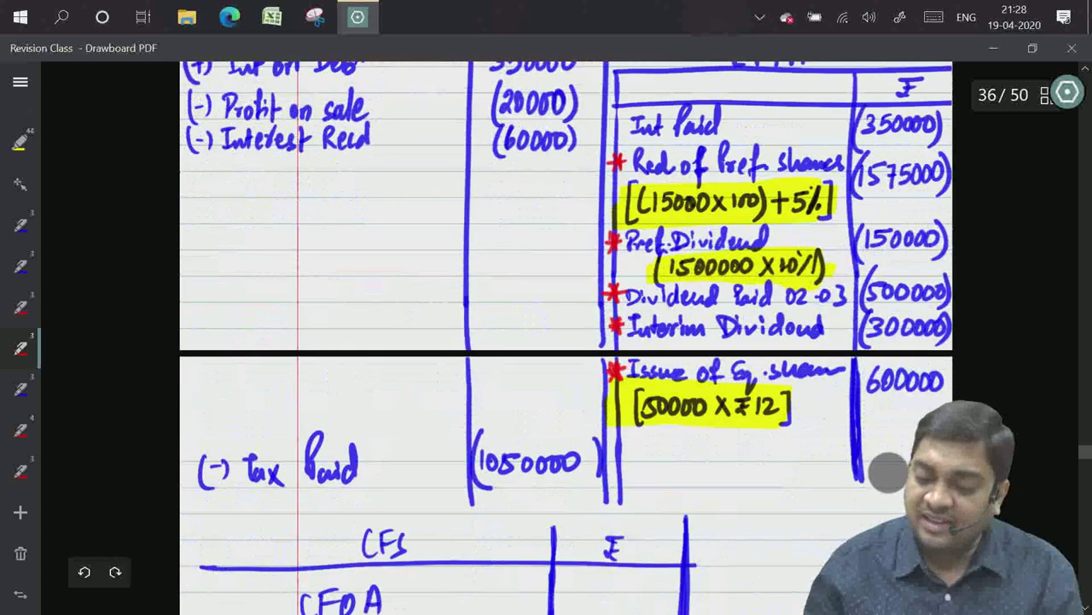
scroll(888, 471, "up", 1)
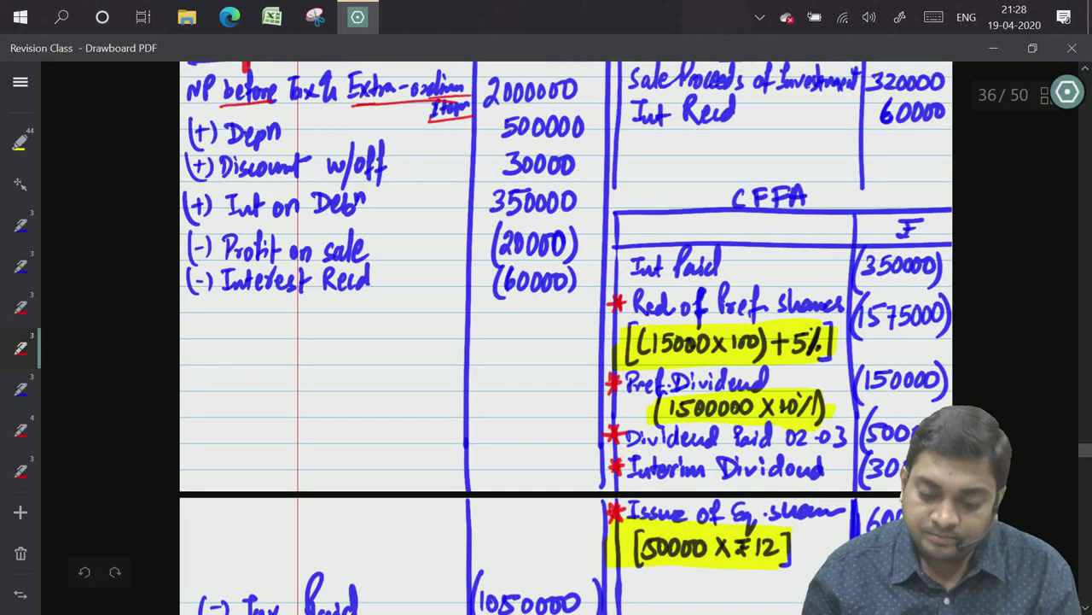
scroll(563, 341, "up", 2)
scroll(563, 342, "down", 2)
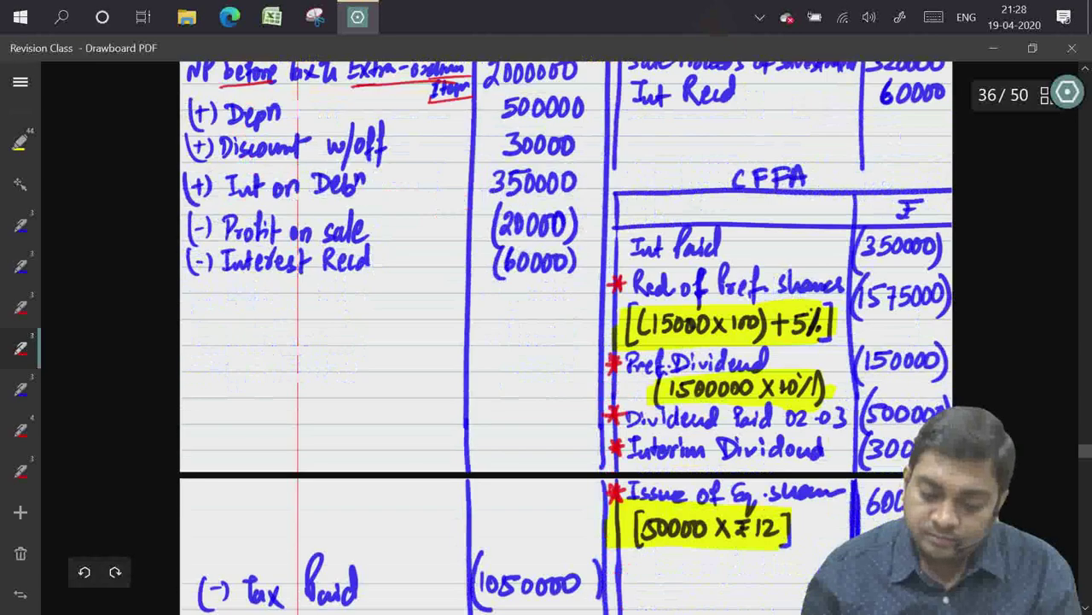
scroll(564, 341, "up", 1)
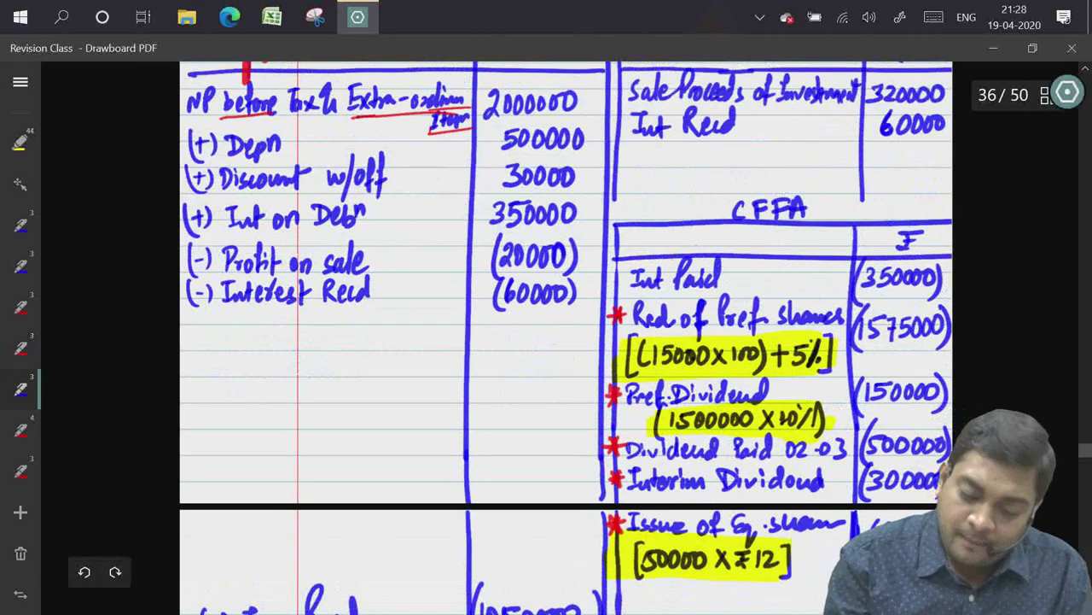
left_click_drag(472, 315, 612, 315)
mouse_move(217, 326)
left_mouse_down()
mouse_move(227, 341)
mouse_move(372, 338)
left_mouse_up()
mouse_move(383, 301)
left_mouse_down()
mouse_move(381, 343)
mouse_move(416, 331)
mouse_move(423, 314)
left_mouse_up()
mouse_move(433, 317)
left_mouse_down()
mouse_move(433, 358)
mouse_move(437, 327)
left_mouse_up()
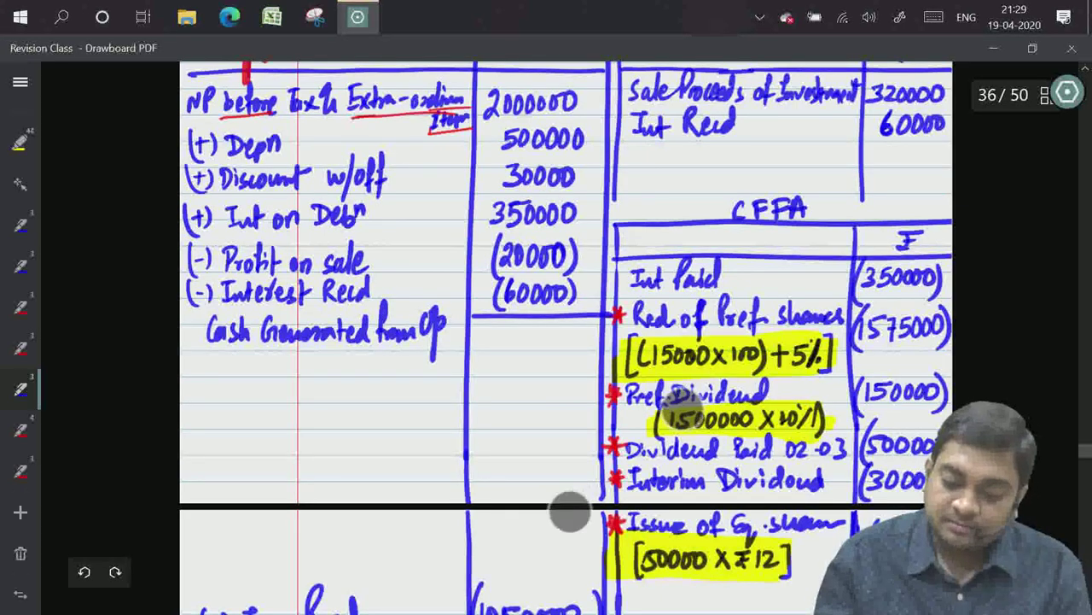
scroll(569, 512, "up", 3)
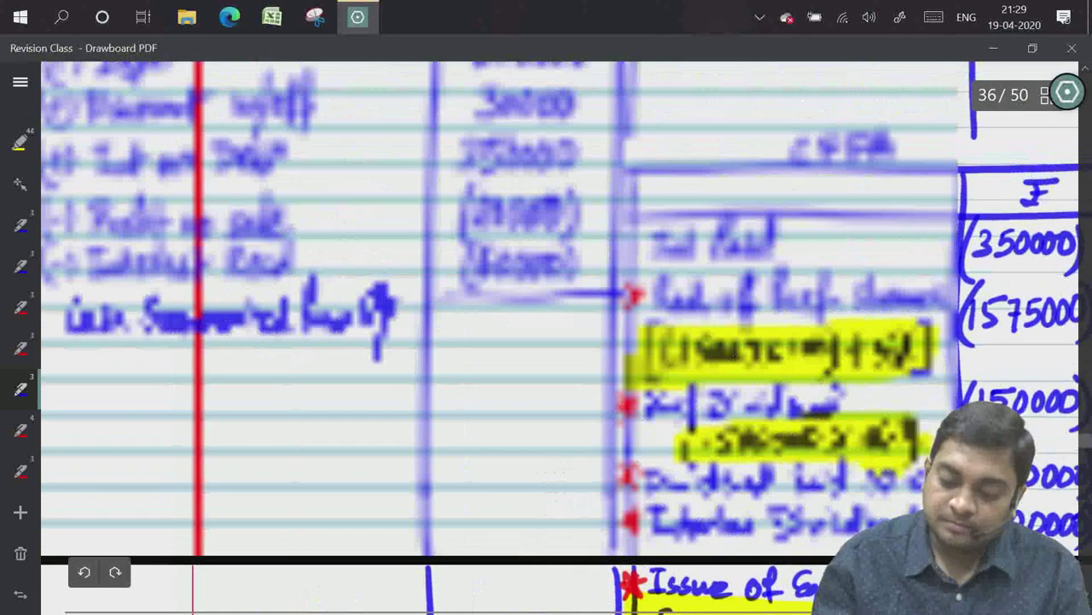
scroll(569, 341, "down", 3)
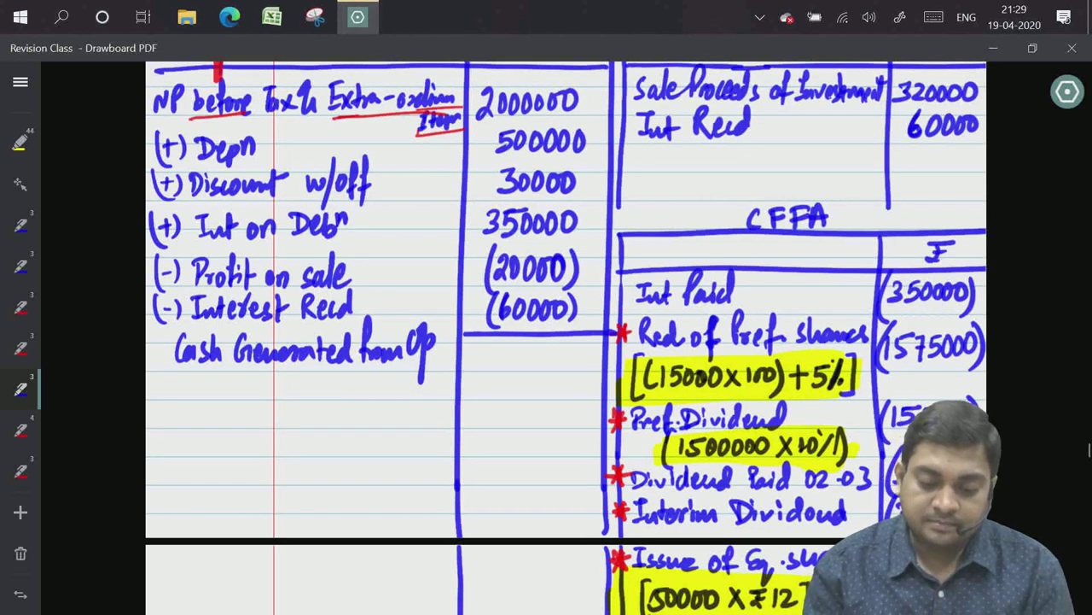
Write 2800000 as cash generated from operations, then an underlined '+/- CA/CL' heading
mouse_move(475, 354)
left_mouse_down()
mouse_move(490, 378)
mouse_move(502, 353)
mouse_move(513, 355)
left_mouse_up()
left_click_drag(529, 353, 576, 355)
mouse_move(165, 384)
left_mouse_down()
mouse_move(166, 400)
mouse_move(215, 413)
left_mouse_up()
mouse_move(220, 415)
left_mouse_down()
mouse_move(235, 391)
mouse_move(234, 418)
mouse_move(264, 415)
left_mouse_up()
left_click_drag(271, 389, 282, 413)
left_click_drag(162, 422, 299, 418)
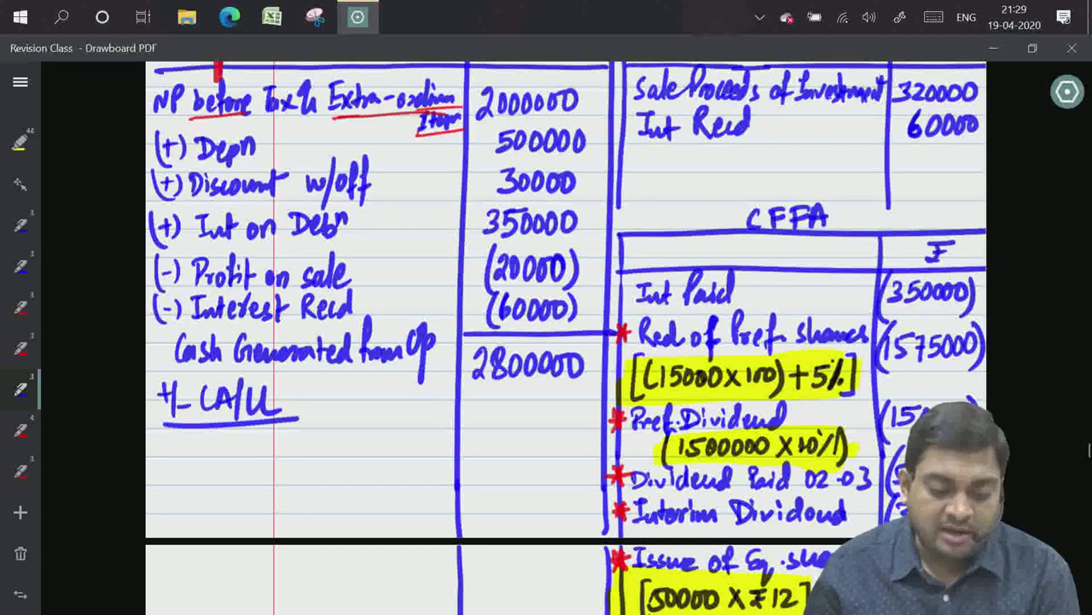
Add the change in stock line with amount (118000)
mouse_move(196, 432)
left_mouse_down()
mouse_move(193, 461)
mouse_move(212, 442)
left_mouse_up()
mouse_move(215, 432)
left_mouse_down()
mouse_move(218, 460)
mouse_move(242, 451)
left_mouse_up()
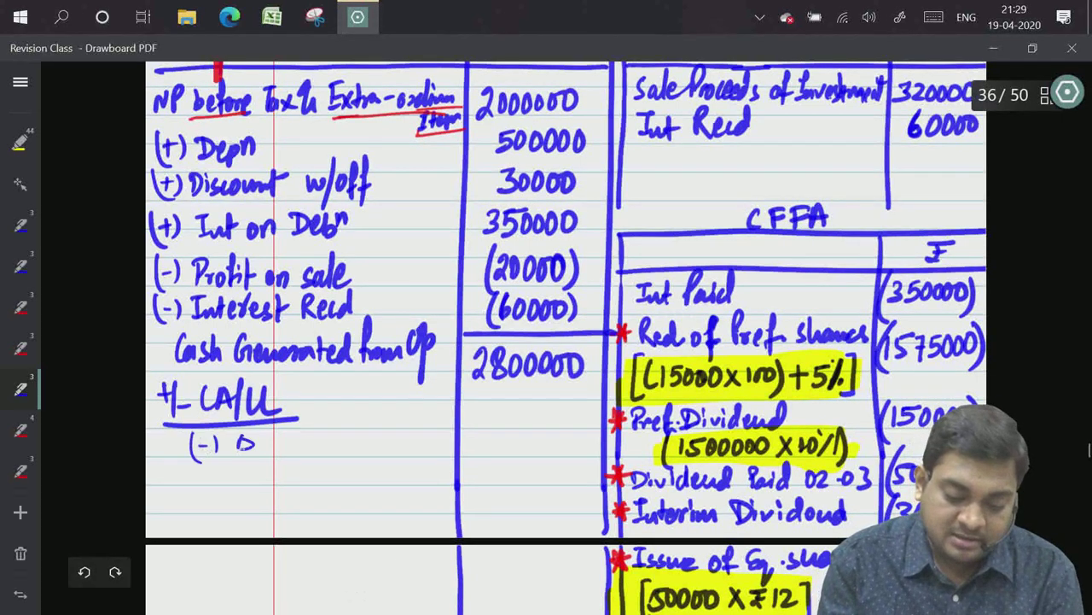
mouse_move(322, 432)
left_mouse_down()
mouse_move(305, 456)
mouse_move(323, 456)
left_mouse_up()
mouse_move(312, 442)
left_mouse_down()
mouse_move(345, 442)
mouse_move(364, 457)
left_mouse_up()
left_click_drag(372, 432, 386, 461)
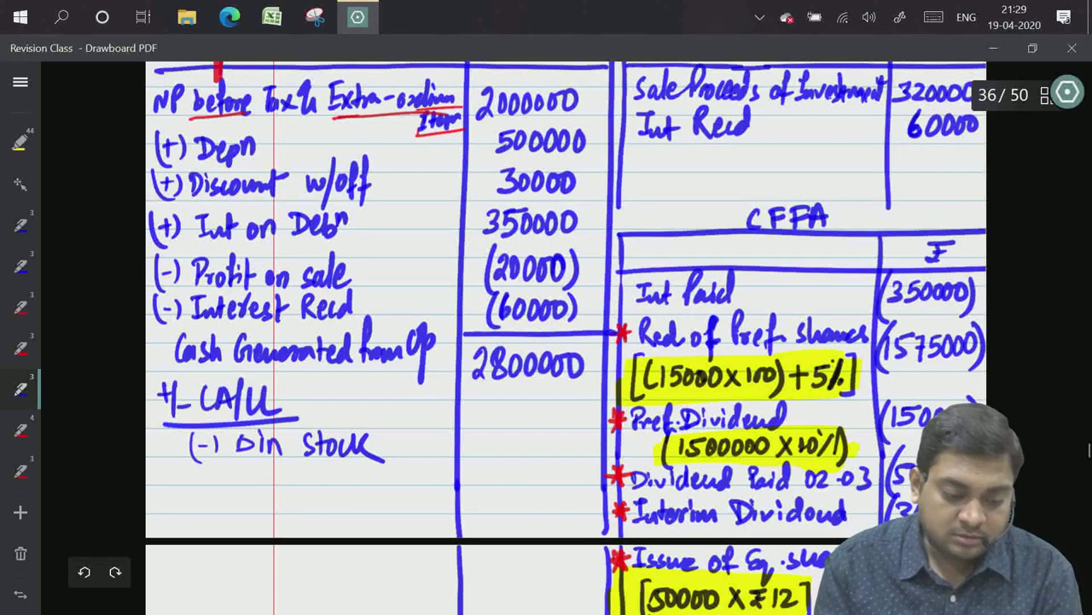
mouse_move(493, 428)
left_mouse_down()
mouse_move(494, 452)
mouse_move(511, 453)
left_mouse_up()
left_click_drag(524, 427, 554, 436)
left_click_drag(570, 433, 580, 470)
left_click_drag(487, 416, 485, 464)
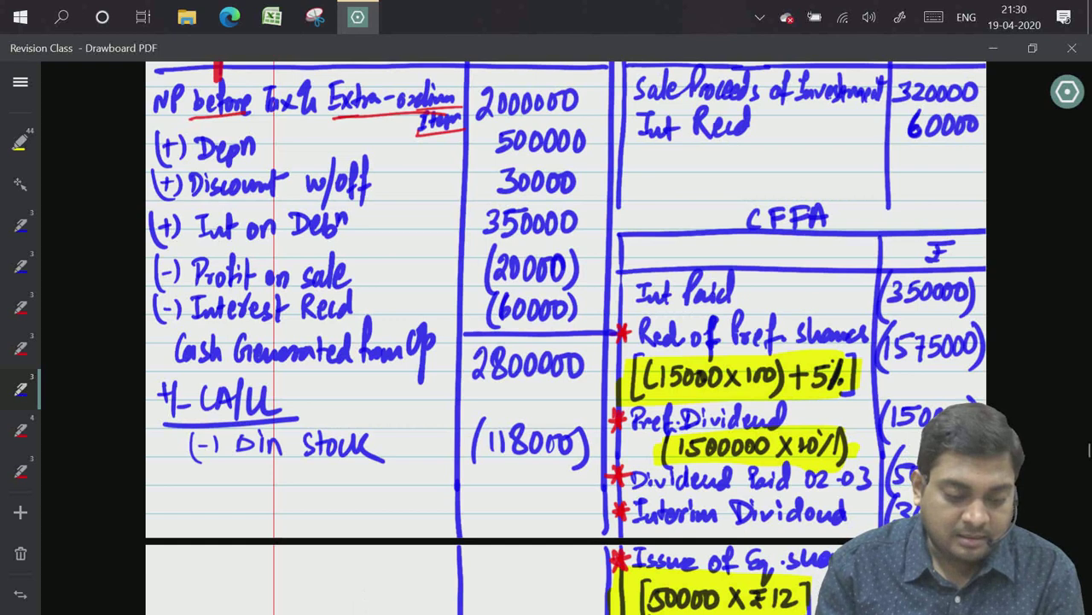
Add the change in debtors line with amount (5000)
left_click_drag(195, 464, 193, 488)
mouse_move(201, 480)
left_mouse_down()
mouse_move(217, 488)
mouse_move(247, 469)
mouse_move(241, 483)
mouse_move(288, 485)
left_mouse_up()
left_click_drag(314, 466, 317, 487)
left_click_drag(333, 471, 341, 484)
mouse_move(345, 466)
left_mouse_down()
mouse_move(357, 486)
mouse_move(396, 483)
left_mouse_up()
left_click_drag(509, 464, 501, 483)
mouse_move(527, 468)
left_mouse_down()
mouse_move(559, 470)
mouse_move(572, 493)
left_mouse_up()
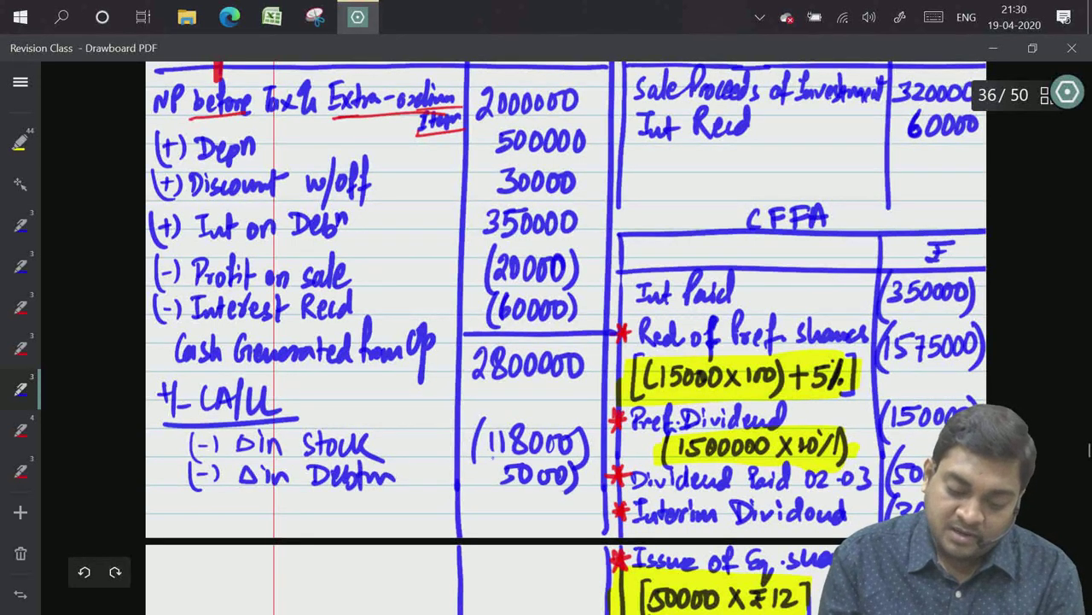
left_click_drag(491, 457, 488, 494)
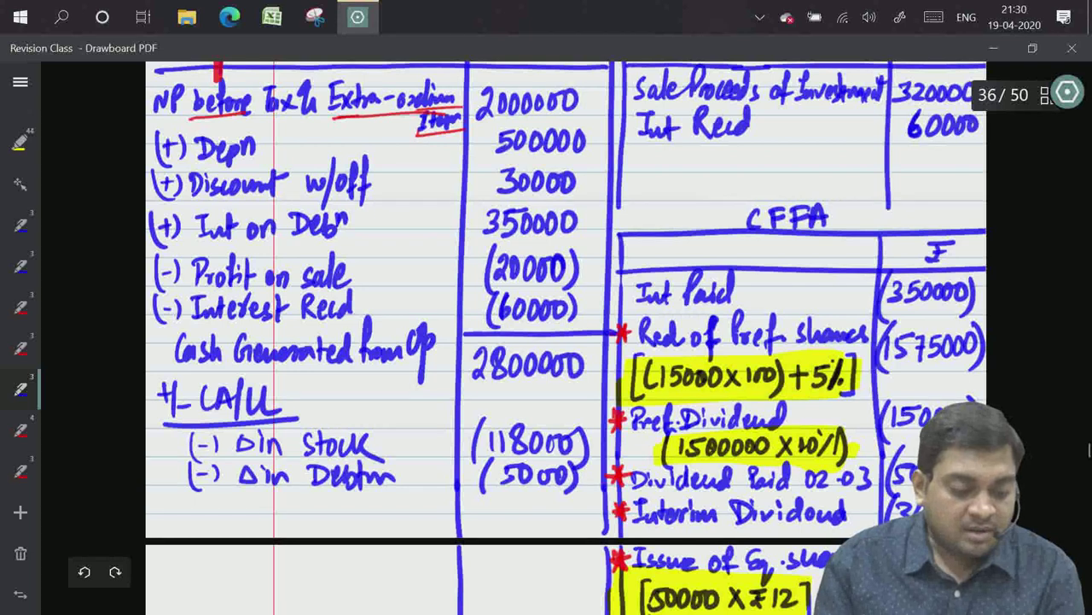
Add the change in B/R line with amount 10000
left_click_drag(186, 496, 183, 528)
left_click_drag(193, 510, 212, 510)
left_click_drag(202, 500, 203, 521)
mouse_move(215, 497)
left_mouse_down()
mouse_move(218, 527)
mouse_move(262, 515)
left_mouse_up()
mouse_move(292, 504)
left_mouse_down()
mouse_move(292, 515)
mouse_move(346, 520)
left_mouse_up()
left_click_drag(365, 518, 384, 520)
left_click_drag(487, 500, 487, 522)
mouse_move(505, 503)
left_mouse_down()
mouse_move(497, 518)
mouse_move(561, 501)
left_mouse_up()
scroll(566, 337, "down", 1)
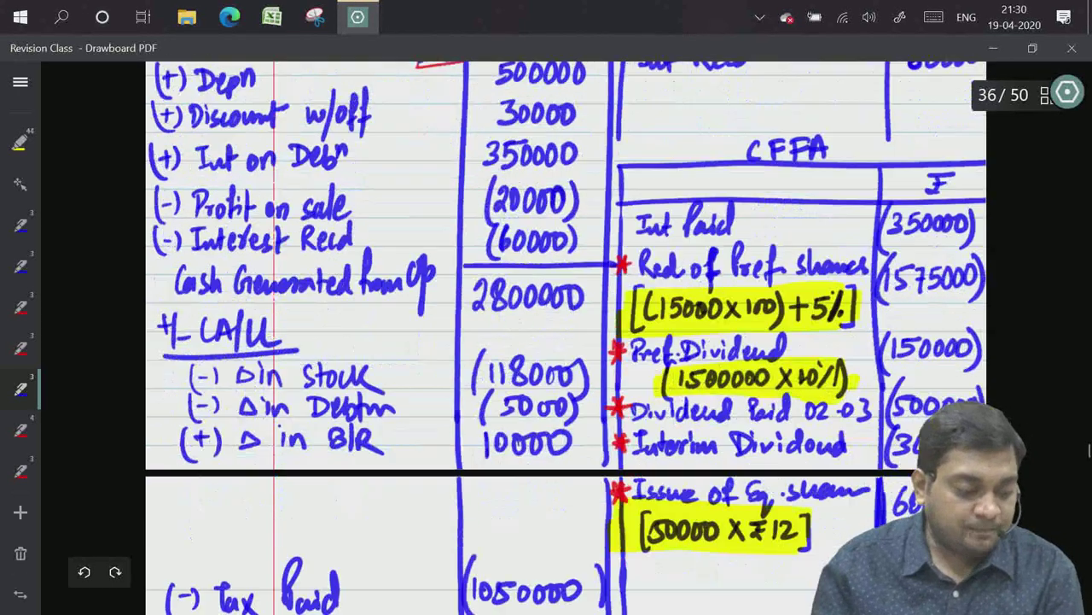
Add the change in bills payable line with amount (5000)
left_click_drag(197, 486, 205, 488)
mouse_move(211, 482)
left_mouse_down()
mouse_move(213, 502)
mouse_move(190, 532)
mouse_move(244, 510)
mouse_move(329, 531)
left_mouse_up()
scroll(566, 337, "up", 1)
mouse_move(348, 508)
left_mouse_down()
mouse_move(342, 533)
mouse_move(363, 517)
left_mouse_up()
mouse_move(510, 509)
left_mouse_down()
mouse_move(498, 531)
mouse_move(521, 510)
mouse_move(537, 512)
left_mouse_up()
left_click_drag(557, 511, 572, 533)
left_click_drag(488, 505, 484, 536)
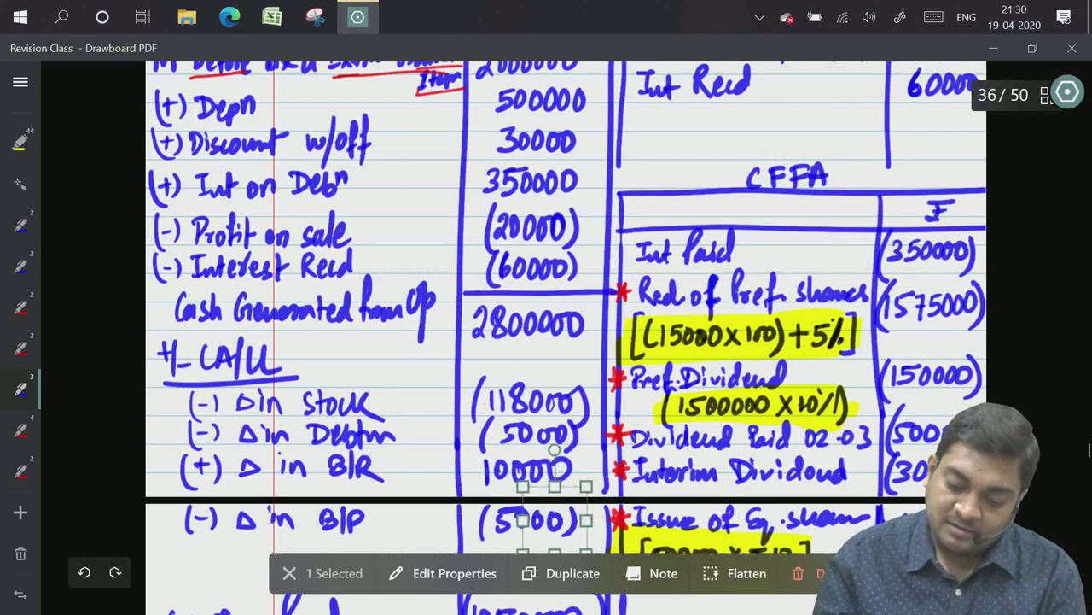
Add the change in creditors line with amount 5300
scroll(564, 341, "down", 2)
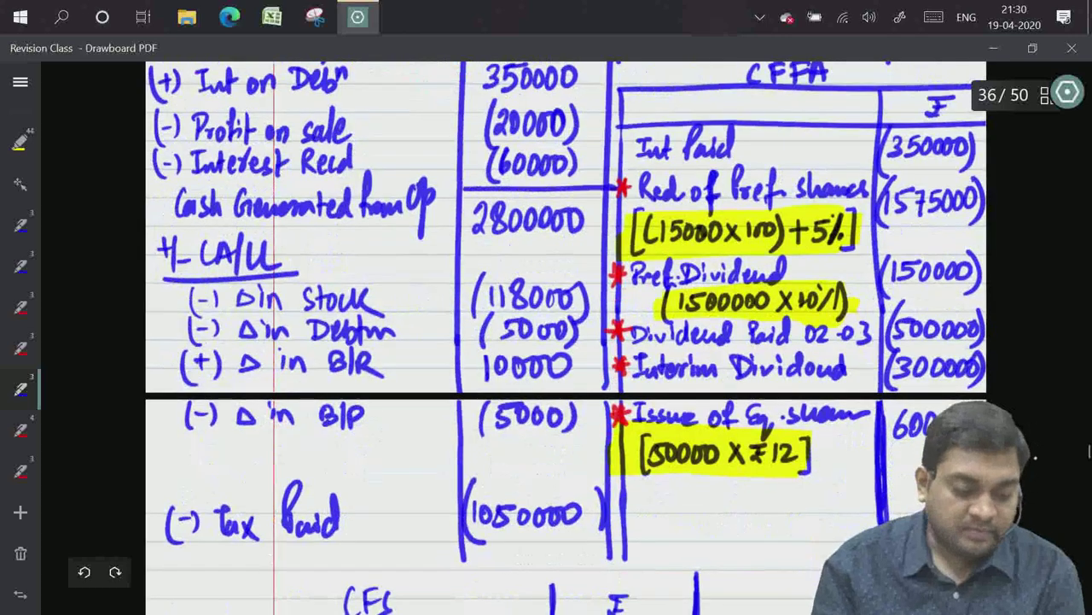
mouse_move(188, 432)
left_mouse_down()
mouse_move(183, 461)
mouse_move(204, 446)
left_mouse_up()
left_click_drag(199, 438, 198, 453)
mouse_move(210, 432)
left_mouse_down()
mouse_move(213, 461)
mouse_move(249, 437)
mouse_move(255, 456)
mouse_move(283, 455)
left_mouse_up()
mouse_move(290, 455)
left_mouse_down()
mouse_move(308, 443)
mouse_move(352, 452)
left_mouse_up()
left_click_drag(355, 442, 365, 454)
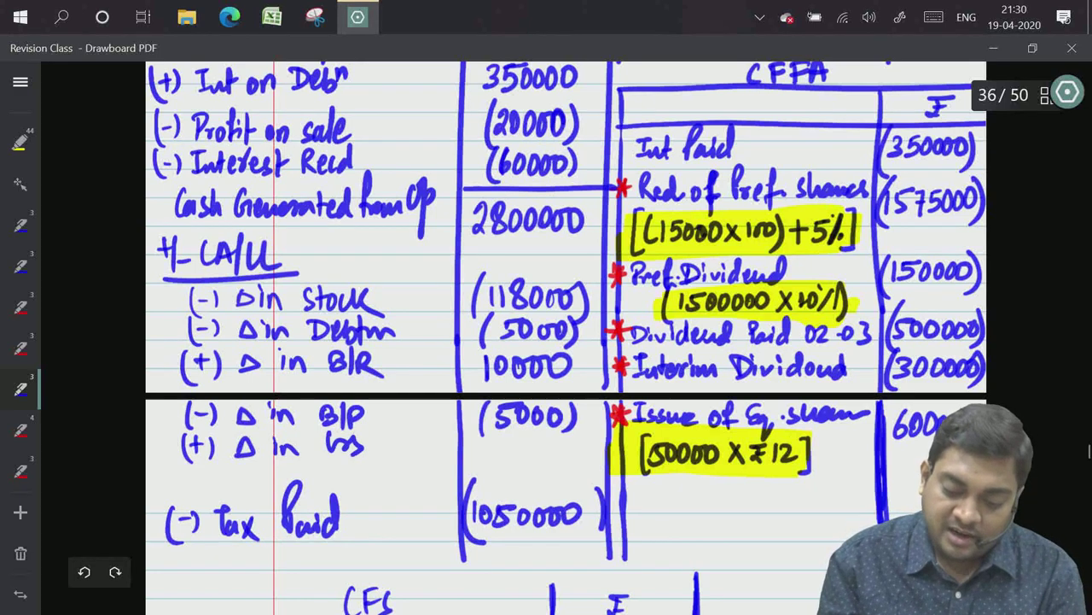
mouse_move(514, 436)
left_mouse_down()
mouse_move(502, 450)
mouse_move(524, 454)
mouse_move(541, 439)
left_mouse_up()
left_click_drag(560, 437, 559, 438)
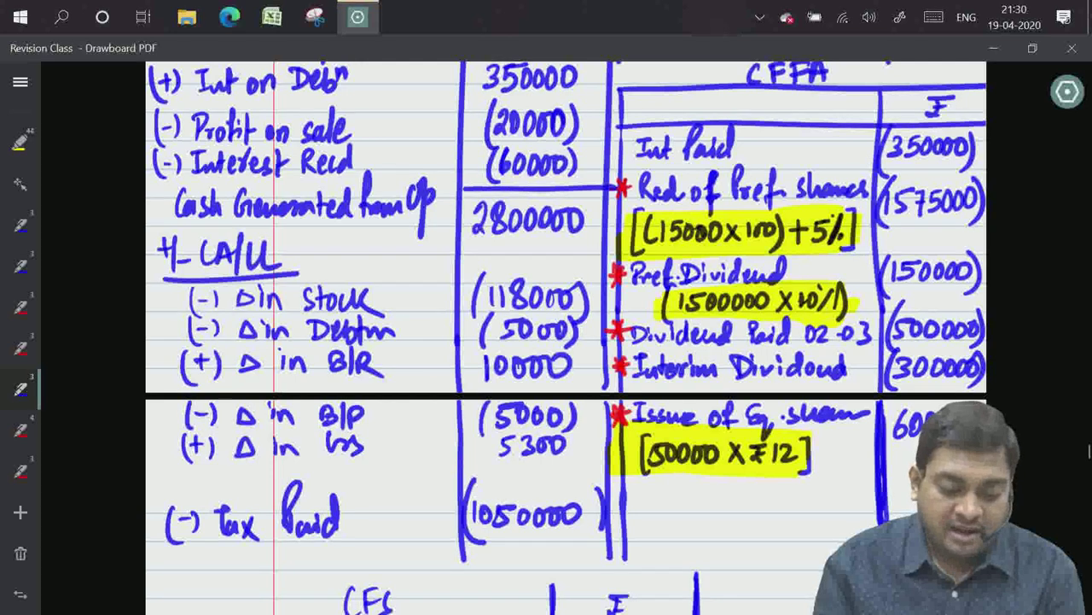
Add the change in outstanding expenses line with amount 6800
left_click_drag(195, 464, 192, 490)
left_click_drag(197, 475, 209, 475)
mouse_move(204, 469)
left_mouse_down()
mouse_move(213, 489)
mouse_move(408, 478)
left_mouse_up()
left_click(241, 469)
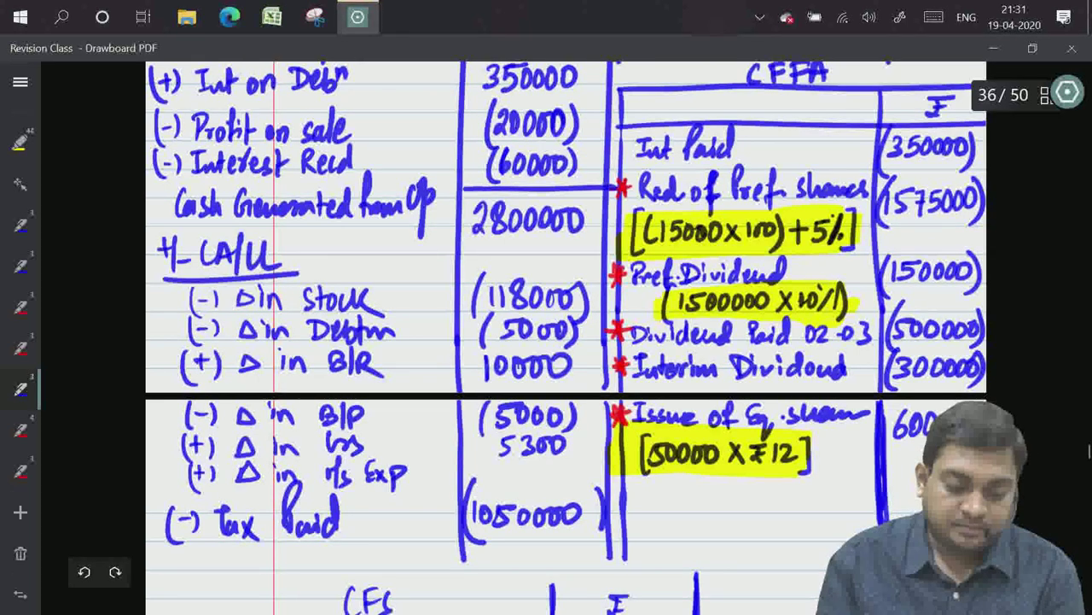
left_click_drag(512, 462, 506, 480)
left_click_drag(534, 461, 566, 468)
Rule a total box below Tax Paid (1050000)
scroll(1040, 511, "down", 2)
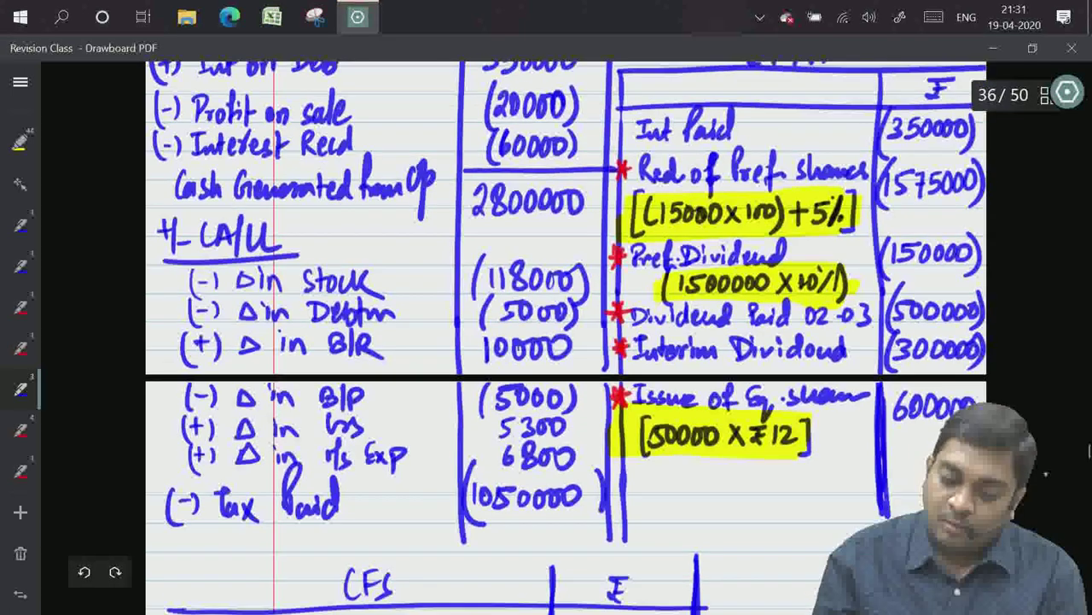
left_click_drag(537, 509, 639, 511)
mouse_move(570, 510)
left_mouse_down()
mouse_move(459, 512)
mouse_move(464, 574)
left_mouse_up()
left_click_drag(612, 514, 611, 556)
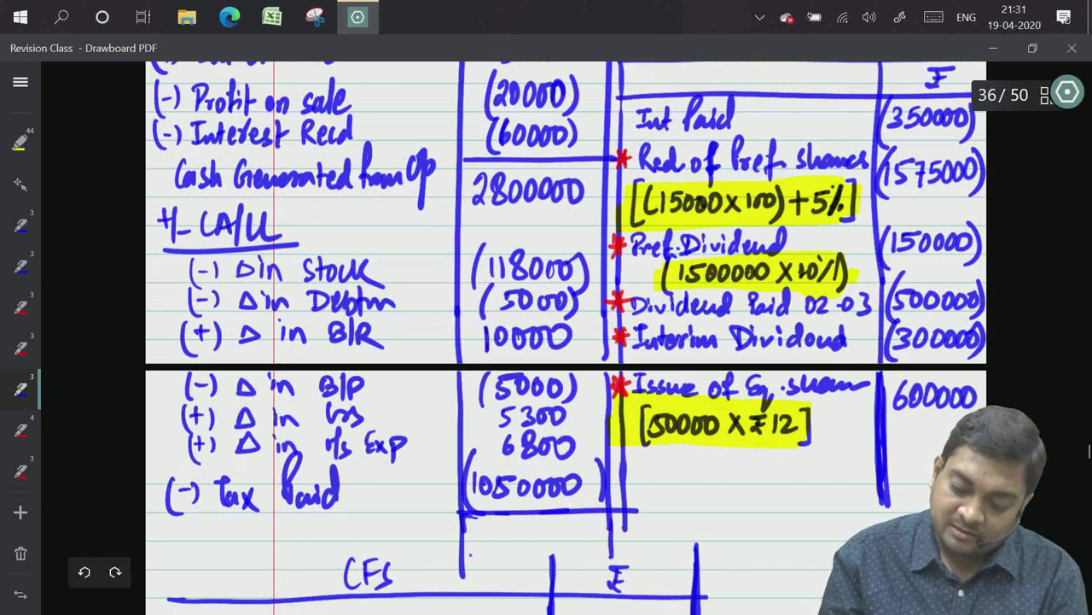
left_click_drag(461, 553, 611, 553)
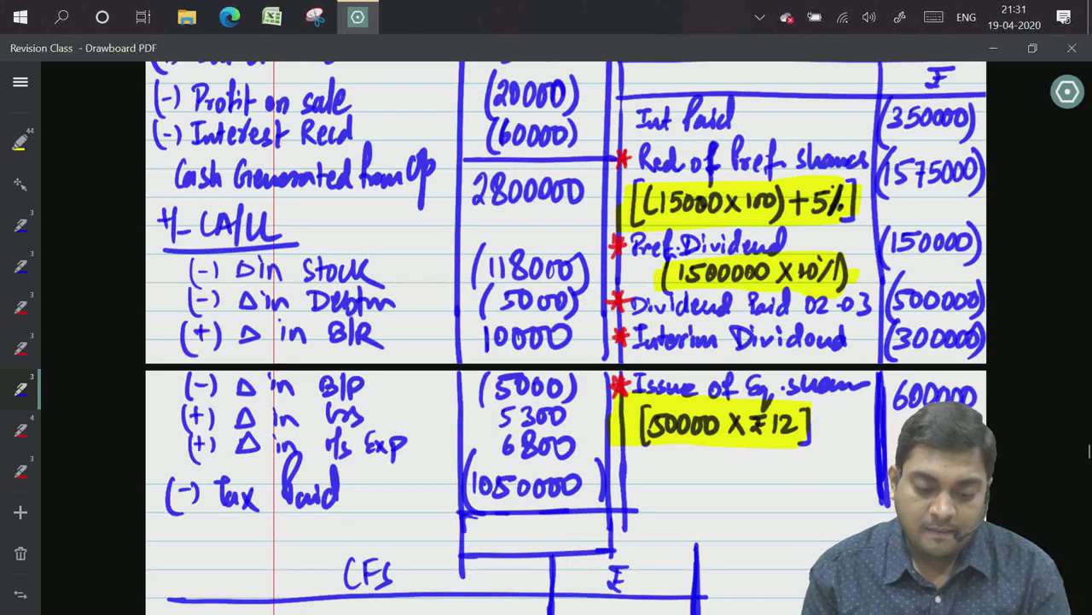
Write the total 1644100 labelled CFOA in the box below Tax Paid
mouse_move(477, 523)
left_mouse_down()
mouse_move(477, 544)
mouse_move(516, 534)
mouse_move(519, 555)
mouse_move(536, 560)
mouse_move(564, 526)
left_mouse_up()
left_click_drag(579, 522, 577, 524)
left_click_drag(363, 520, 362, 546)
left_click_drag(372, 522, 370, 548)
mouse_move(369, 524)
left_mouse_down()
mouse_move(386, 523)
mouse_move(382, 534)
left_mouse_up()
left_click_drag(398, 524, 420, 548)
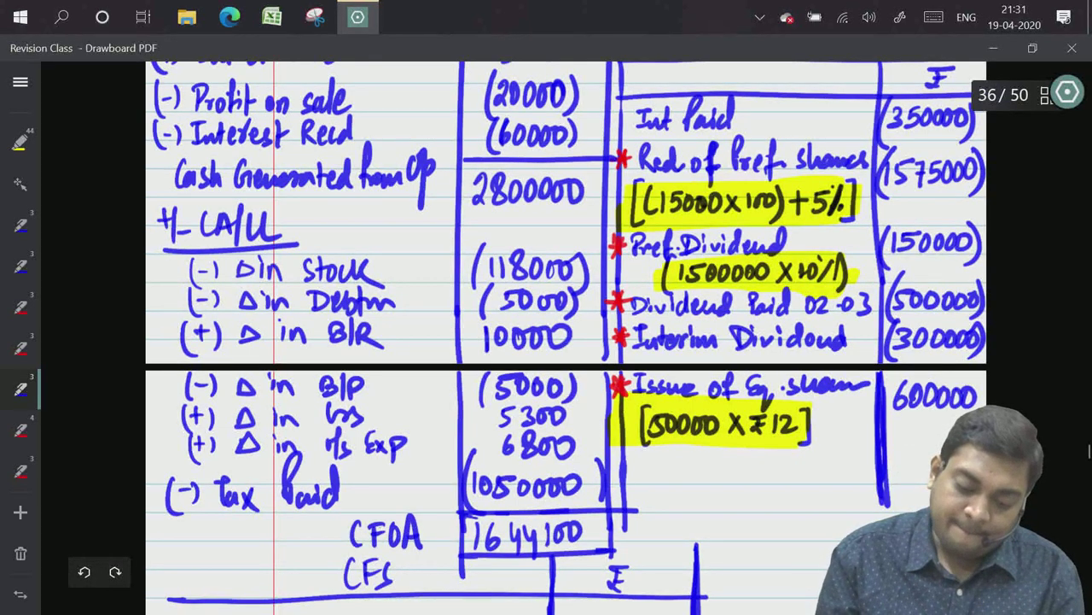
Highlight the CFOA 1644100 total in yellow
left_click(20, 141)
left_click_drag(309, 536, 598, 535)
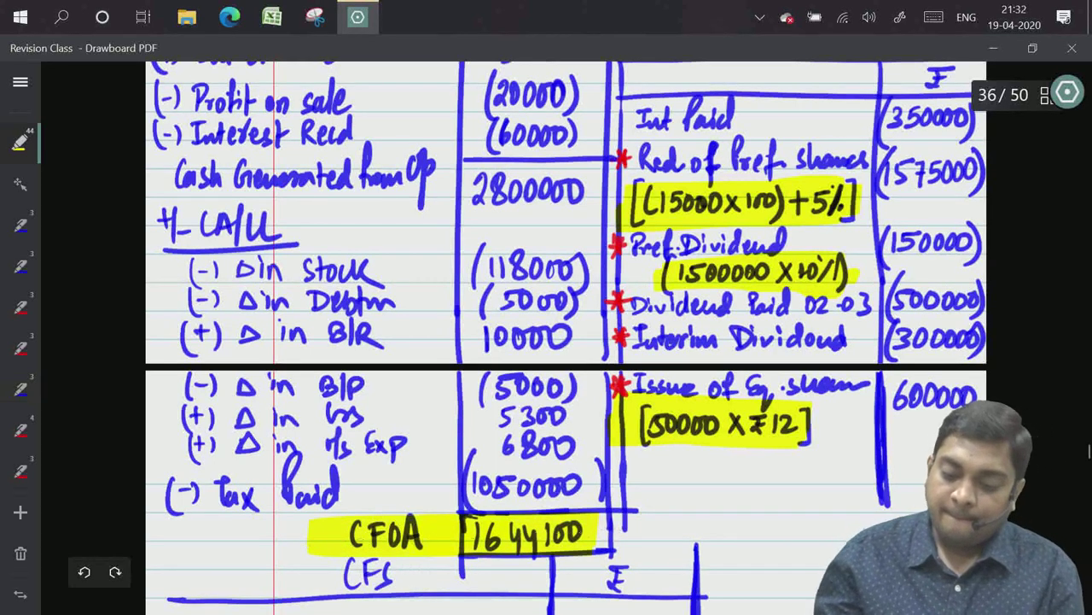
scroll(598, 528, "up", 1)
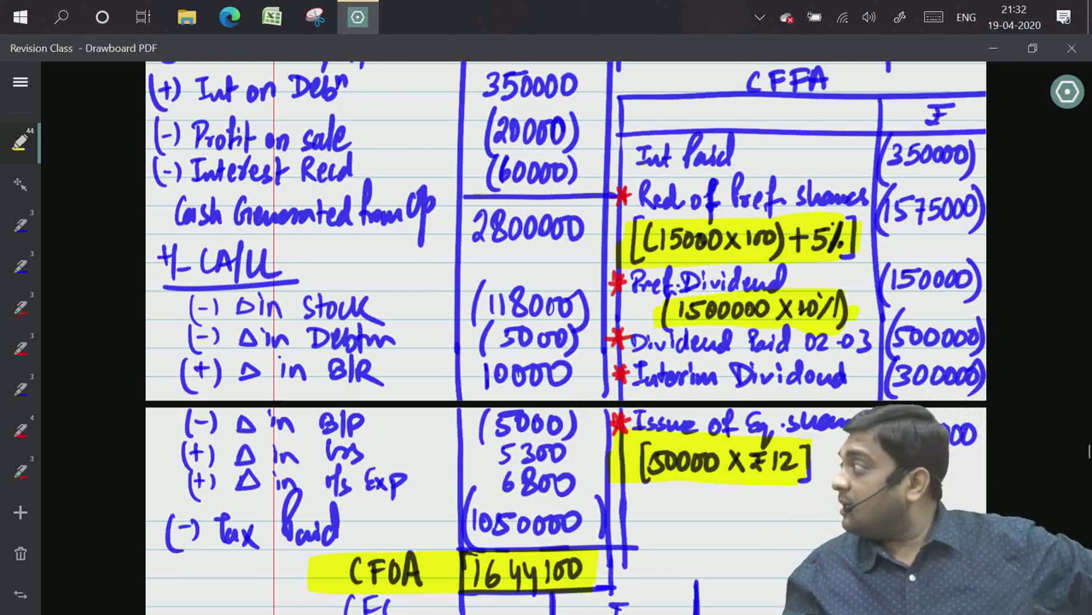
scroll(563, 341, "up", 3)
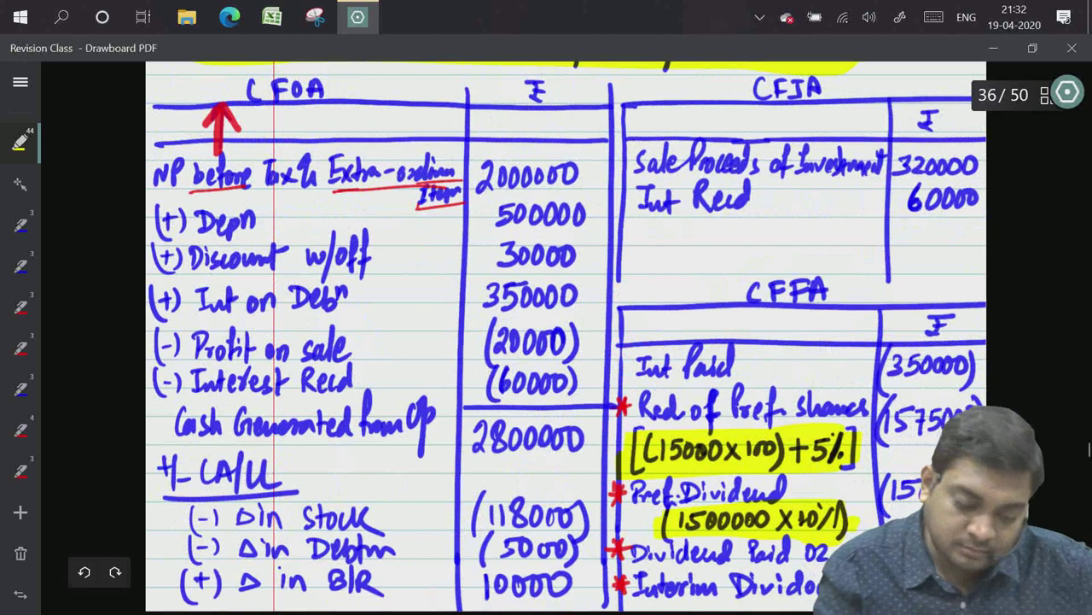
Rule total lines under the investing amounts and write CFIA 380000 in blue
left_click(21, 266)
left_click_drag(883, 223, 986, 221)
left_click_drag(889, 266, 986, 263)
mouse_move(899, 233)
left_mouse_down()
mouse_move(909, 244)
mouse_move(947, 236)
left_mouse_up()
left_click_drag(964, 234, 975, 237)
left_click_drag(799, 237, 797, 257)
mouse_move(808, 235)
left_mouse_down()
mouse_move(808, 254)
mouse_move(864, 256)
mouse_move(858, 246)
mouse_move(832, 256)
left_mouse_up()
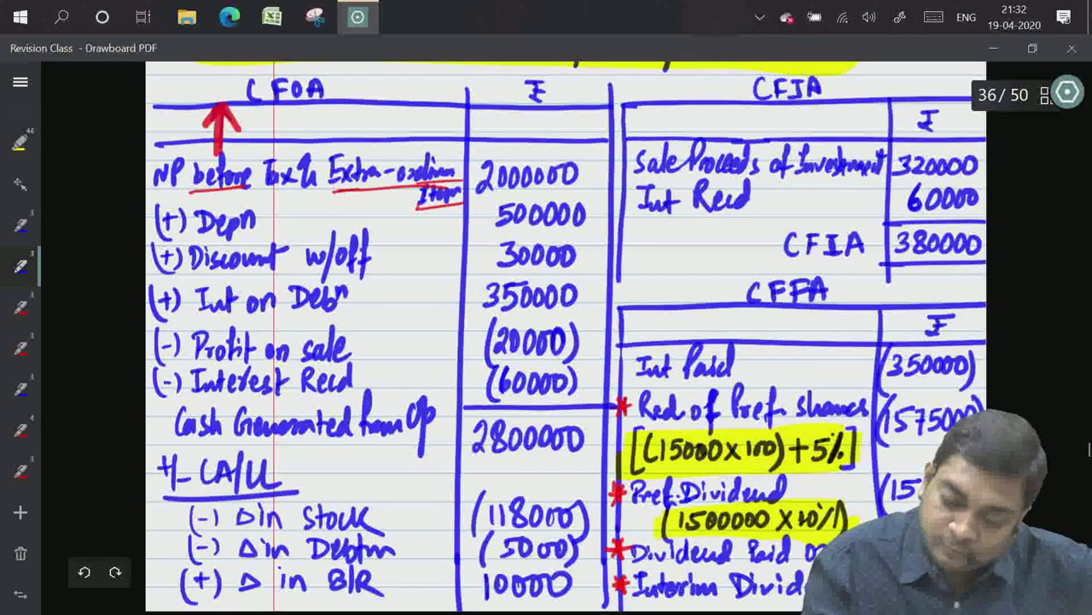
Highlight the CFIA 380000 total in yellow
left_click(19, 141)
left_click_drag(756, 240, 987, 246)
mouse_move(879, 266)
left_mouse_down()
mouse_move(710, 232)
mouse_move(983, 265)
left_mouse_up()
left_click_drag(709, 214, 985, 218)
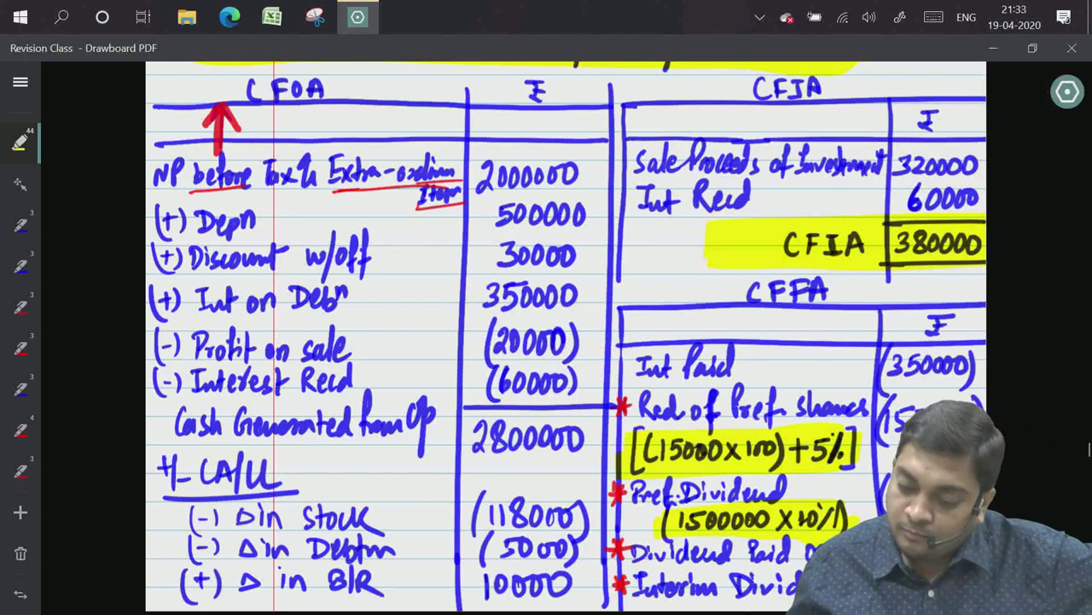
scroll(1052, 461, "down", 2)
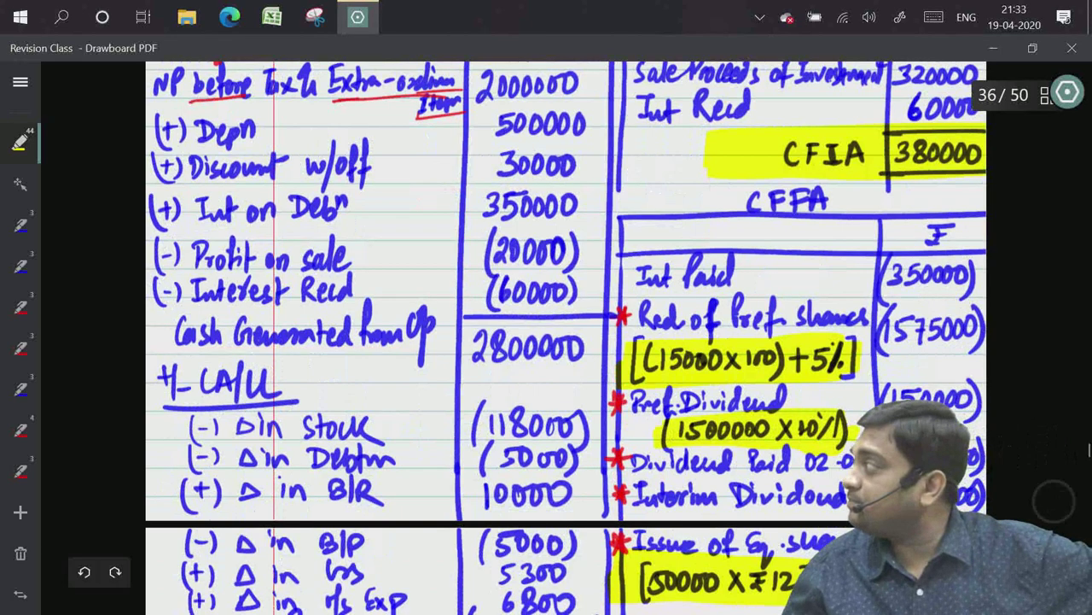
Rule a total line under 600000 and label the financing total CFFA
scroll(1052, 461, "down", 3)
scroll(566, 337, "down", 4)
scroll(566, 337, "up", 2)
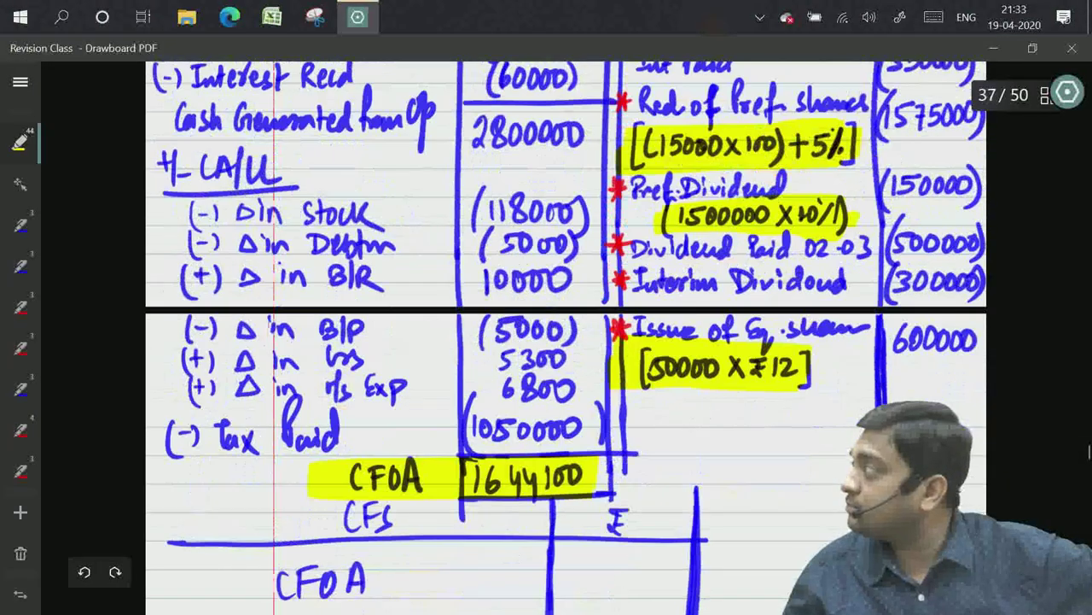
scroll(566, 492, "down", 1, "ctrl")
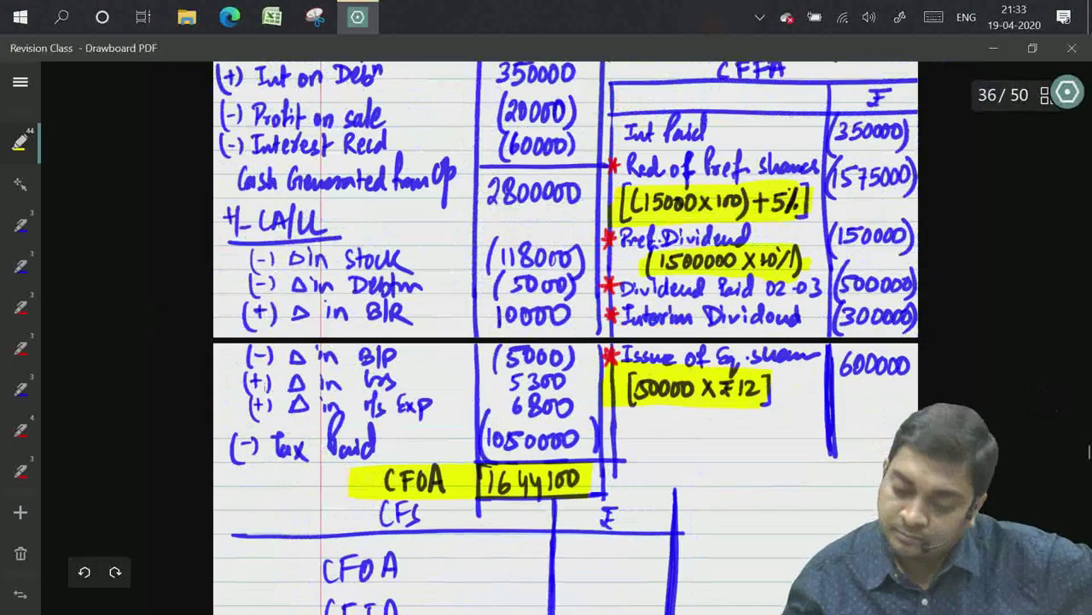
scroll(566, 337, "down", 1)
left_click_drag(829, 365, 909, 363)
left_click(21, 388)
left_click_drag(831, 360, 918, 360)
left_click_drag(821, 404, 918, 403)
left_click_drag(717, 383, 712, 404)
mouse_move(722, 382)
left_mouse_down()
mouse_move(743, 381)
mouse_move(724, 409)
mouse_move(743, 394)
left_mouse_up()
mouse_move(751, 383)
left_mouse_down()
mouse_move(752, 413)
mouse_move(772, 380)
left_mouse_up()
mouse_move(750, 396)
left_mouse_down()
mouse_move(794, 408)
mouse_move(792, 396)
left_mouse_up()
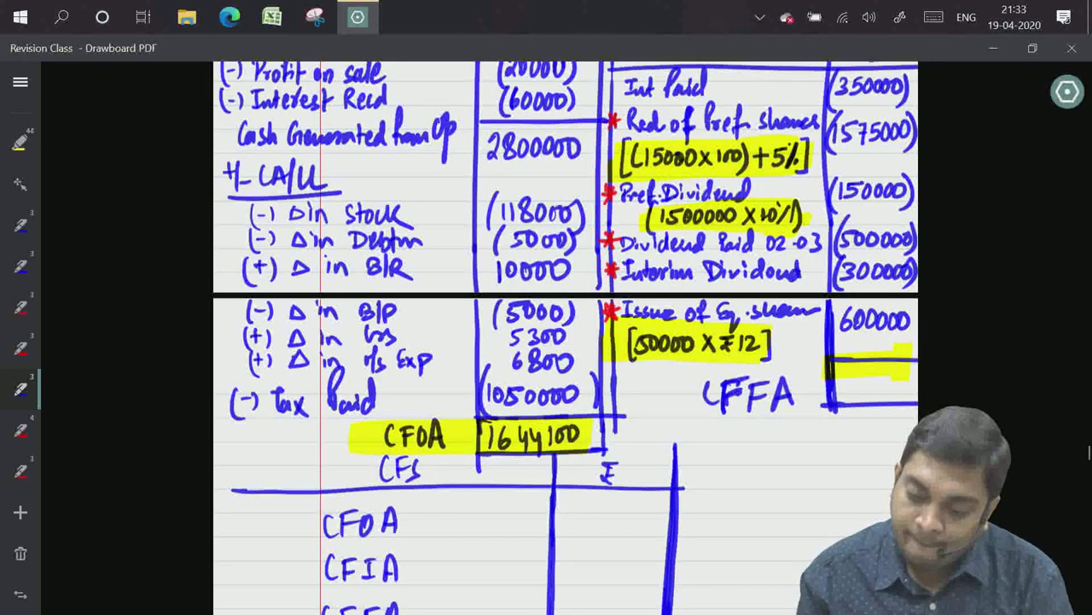
Write the bracketed total (2275000) in the highlighted box
mouse_move(841, 379)
left_mouse_down()
mouse_move(852, 394)
mouse_move(905, 393)
left_mouse_up()
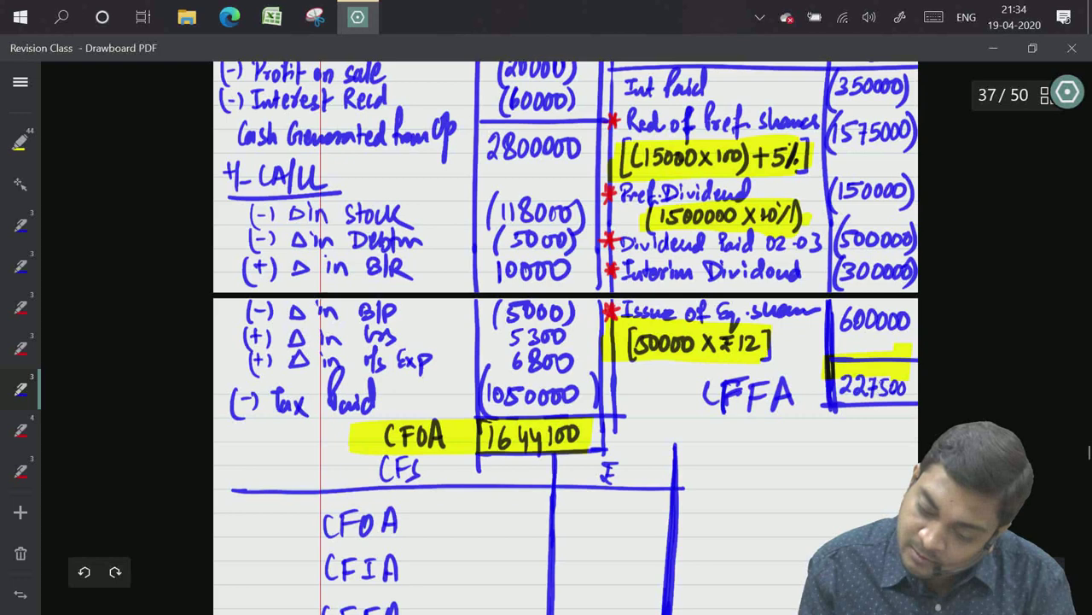
left_click_drag(843, 367, 839, 403)
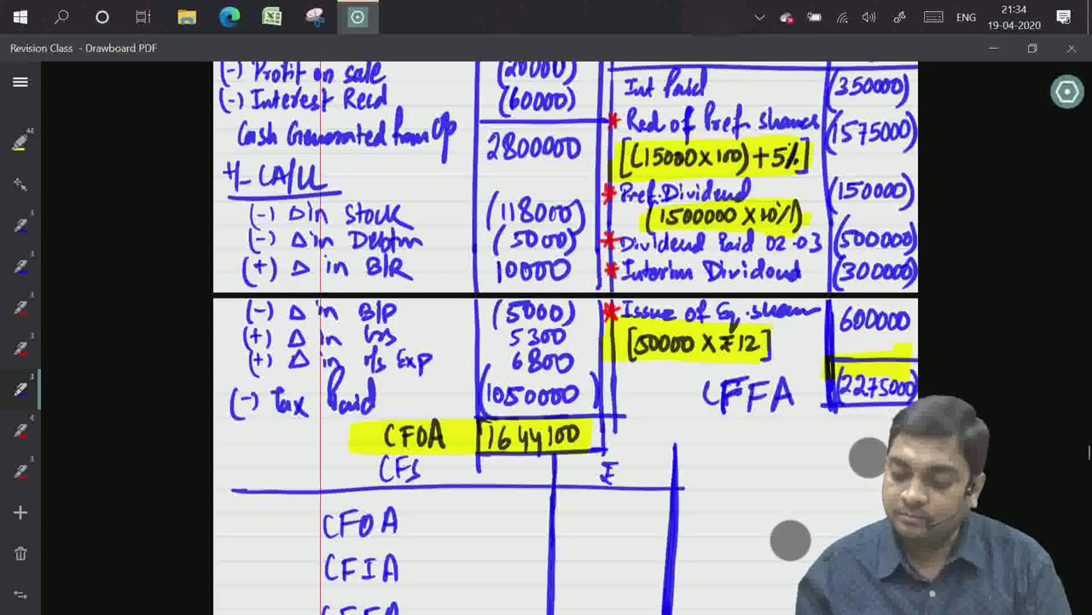
scroll(826, 493, "up", 3)
scroll(851, 526, "down", 2)
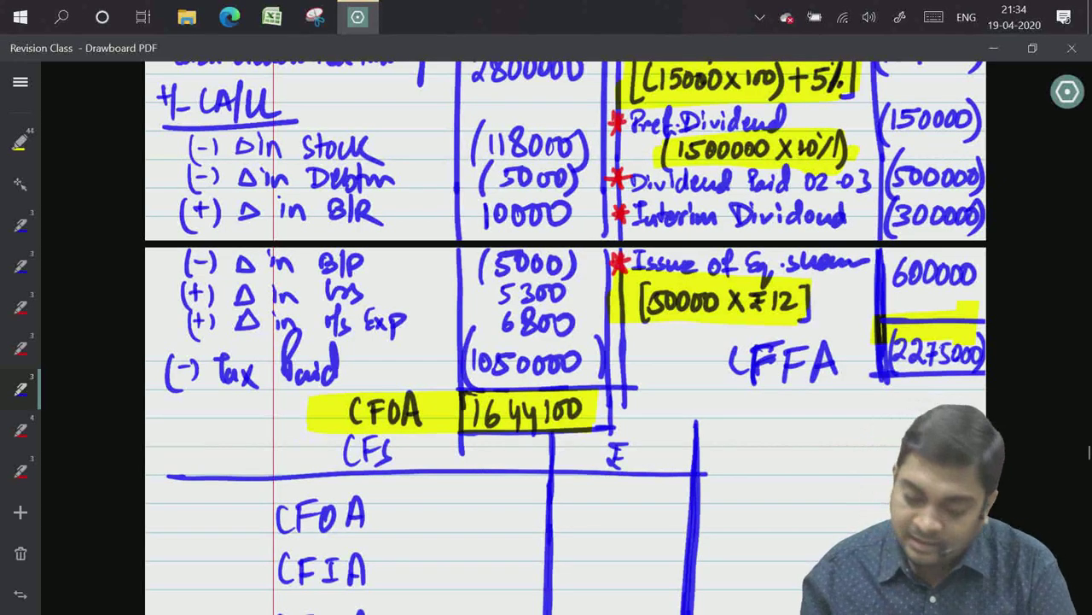
Write 1644100 in the ₹ column against CFOA in blue pen
scroll(564, 341, "down", 3)
left_click_drag(574, 292, 575, 321)
mouse_move(594, 294)
left_mouse_down()
mouse_move(586, 312)
mouse_move(609, 325)
left_mouse_up()
mouse_move(622, 297)
left_mouse_down()
mouse_move(624, 326)
mouse_move(634, 325)
left_mouse_up()
mouse_move(645, 304)
left_mouse_down()
mouse_move(644, 323)
mouse_move(642, 307)
left_mouse_up()
left_click_drag(663, 298, 659, 300)
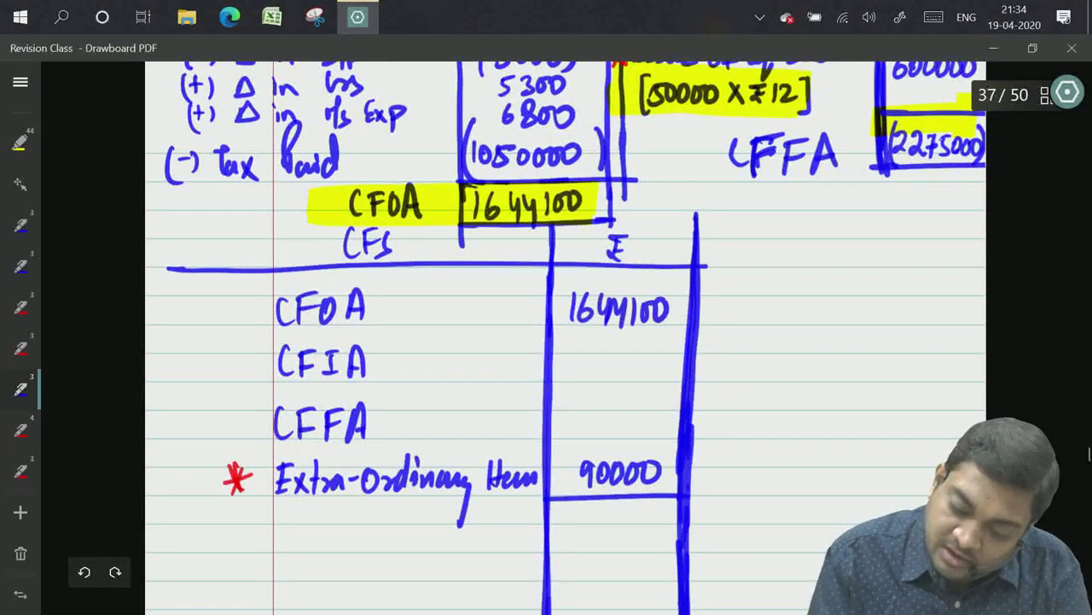
Write 380000 against CFIA in the summary
mouse_move(575, 348)
left_mouse_down()
mouse_move(577, 370)
mouse_move(613, 370)
mouse_move(620, 354)
left_mouse_up()
mouse_move(636, 353)
left_mouse_down()
mouse_move(597, 381)
mouse_move(608, 351)
mouse_move(647, 355)
left_mouse_up()
left_click_drag(663, 354, 662, 355)
Write (2275000) against CFFA, bracketed as an outflow
mouse_move(562, 409)
left_mouse_down()
mouse_move(578, 427)
mouse_move(607, 430)
mouse_move(640, 411)
mouse_move(664, 413)
left_mouse_up()
left_click_drag(674, 406, 674, 437)
left_click_drag(565, 405, 558, 446)
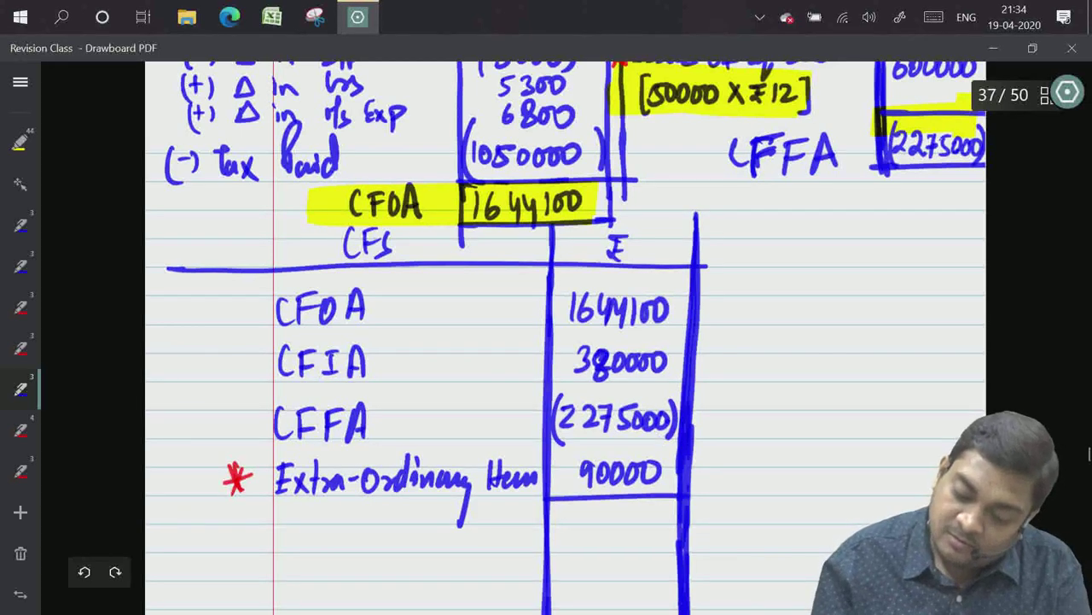
scroll(870, 353, "down", 3)
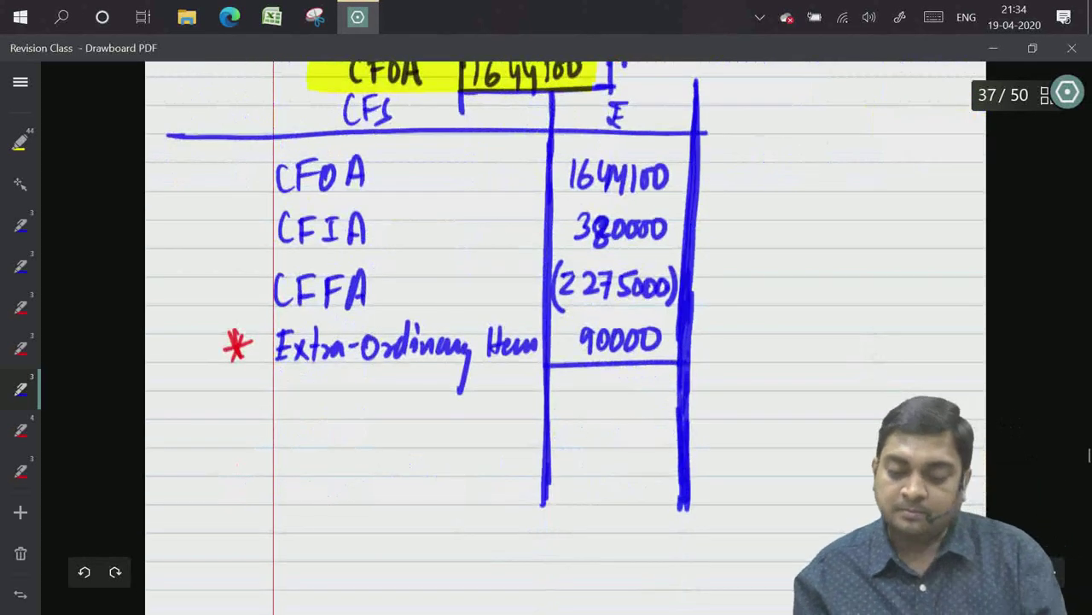
scroll(487, 503, "up", 2)
scroll(484, 507, "up", 1)
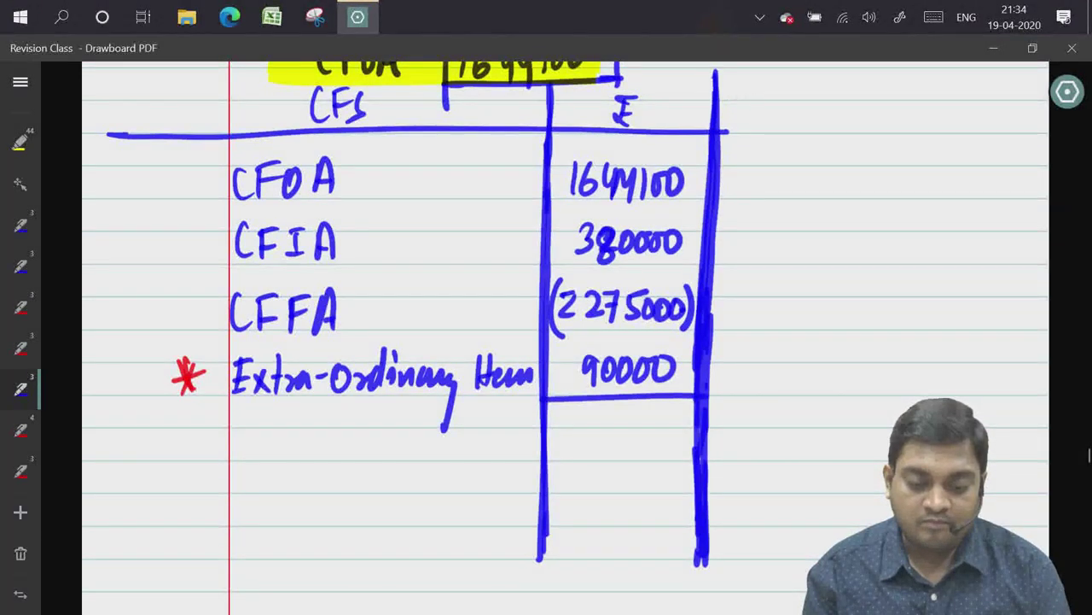
Write the net total 160900 below the 90000 line
left_click_drag(567, 420, 565, 449)
mouse_move(587, 418)
left_mouse_down()
mouse_move(580, 437)
mouse_move(598, 423)
mouse_move(622, 453)
mouse_move(641, 425)
mouse_move(664, 425)
left_mouse_up()
left_click_drag(210, 490, 209, 514)
mouse_move(199, 500)
left_mouse_down()
mouse_move(225, 495)
mouse_move(223, 522)
left_mouse_up()
Add a '(+) Opening CCE' row label beneath the net total
left_click_drag(191, 478, 184, 528)
mouse_move(256, 485)
left_mouse_down()
mouse_move(271, 540)
mouse_move(293, 512)
left_mouse_up()
left_click_drag(296, 504, 331, 511)
mouse_move(330, 495)
left_mouse_down()
mouse_move(333, 513)
mouse_move(353, 512)
mouse_move(359, 539)
left_mouse_up()
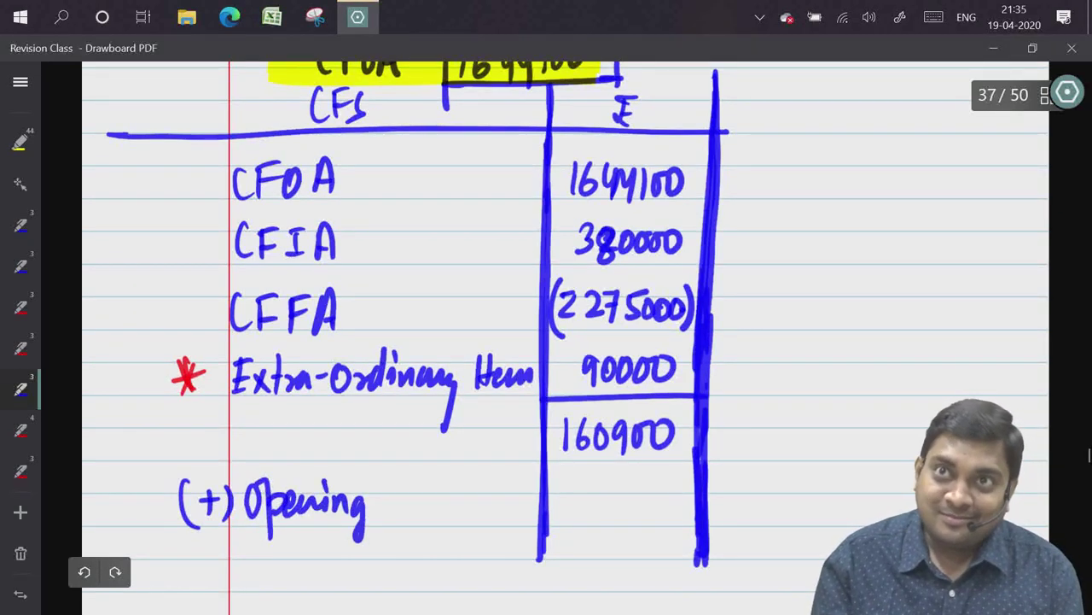
mouse_move(408, 486)
left_mouse_down()
mouse_move(405, 512)
mouse_move(440, 512)
left_mouse_up()
mouse_move(442, 483)
left_mouse_down()
mouse_move(462, 482)
mouse_move(463, 511)
left_mouse_up()
Draw amount cells for opening and closing balances and label the 'Closing CCE' row
mouse_move(550, 525)
left_mouse_down()
mouse_move(696, 523)
mouse_move(540, 608)
left_mouse_up()
left_click_drag(700, 555, 701, 606)
left_click_drag(529, 599, 714, 591)
left_click_drag(309, 548, 323, 586)
mouse_move(335, 566)
left_mouse_down()
mouse_move(343, 584)
mouse_move(381, 585)
mouse_move(384, 608)
left_mouse_up()
left_click_drag(435, 555, 426, 584)
mouse_move(459, 555)
left_mouse_down()
mouse_move(445, 582)
mouse_move(475, 583)
left_mouse_up()
left_click_drag(475, 553, 495, 552)
mouse_move(474, 569)
left_mouse_down()
mouse_move(491, 569)
mouse_move(496, 584)
left_mouse_up()
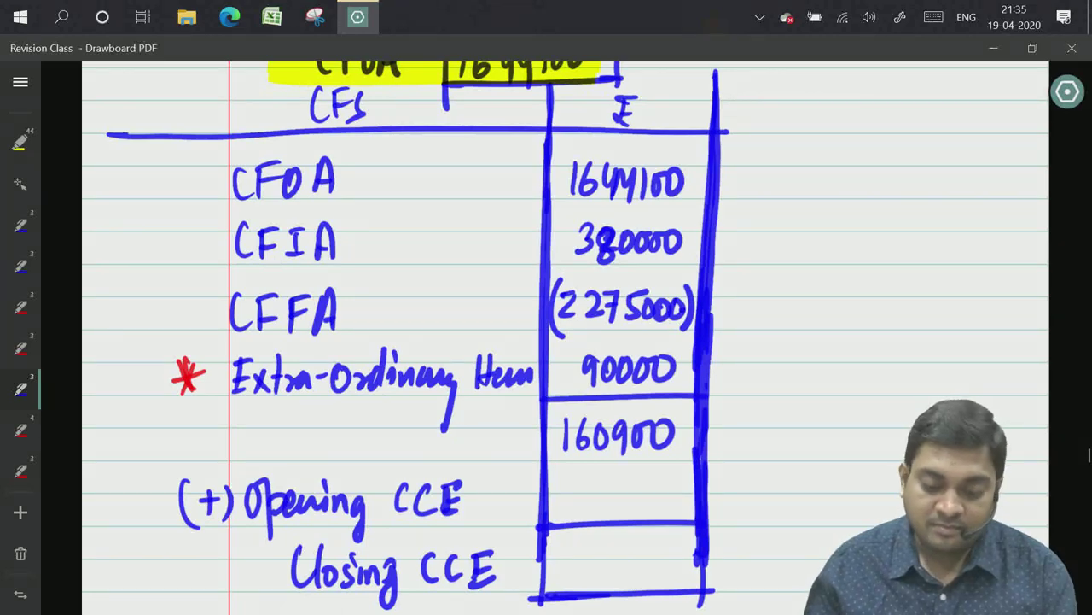
Bracket the net figure as (160900) and highlight it in yellow
left_click_drag(563, 415, 553, 471)
left_click_drag(679, 408, 683, 465)
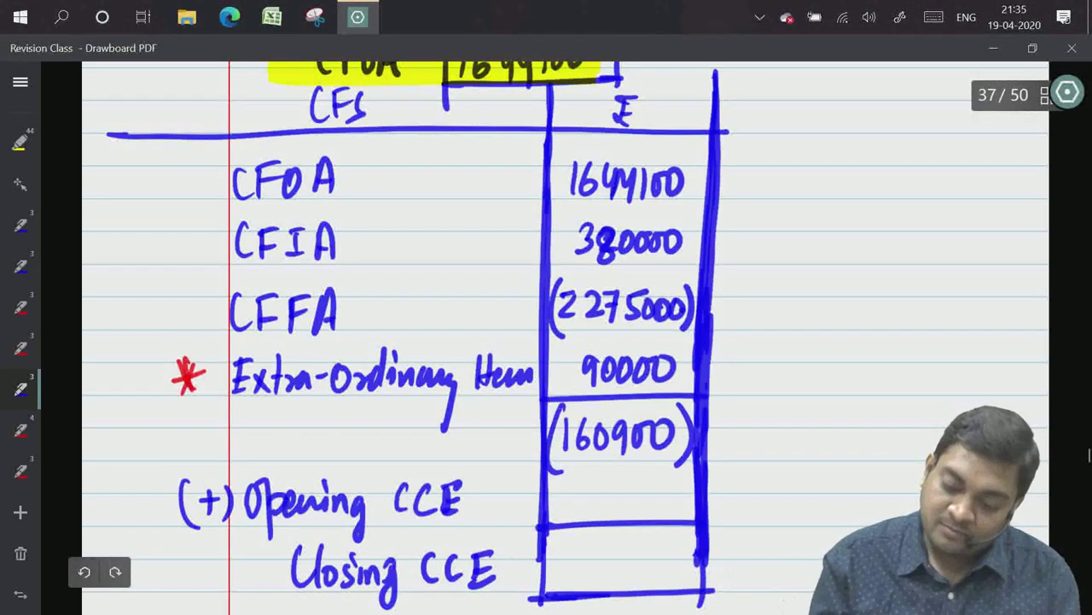
left_click(20, 140)
mouse_move(533, 417)
left_mouse_down()
mouse_move(503, 437)
mouse_move(688, 461)
left_mouse_up()
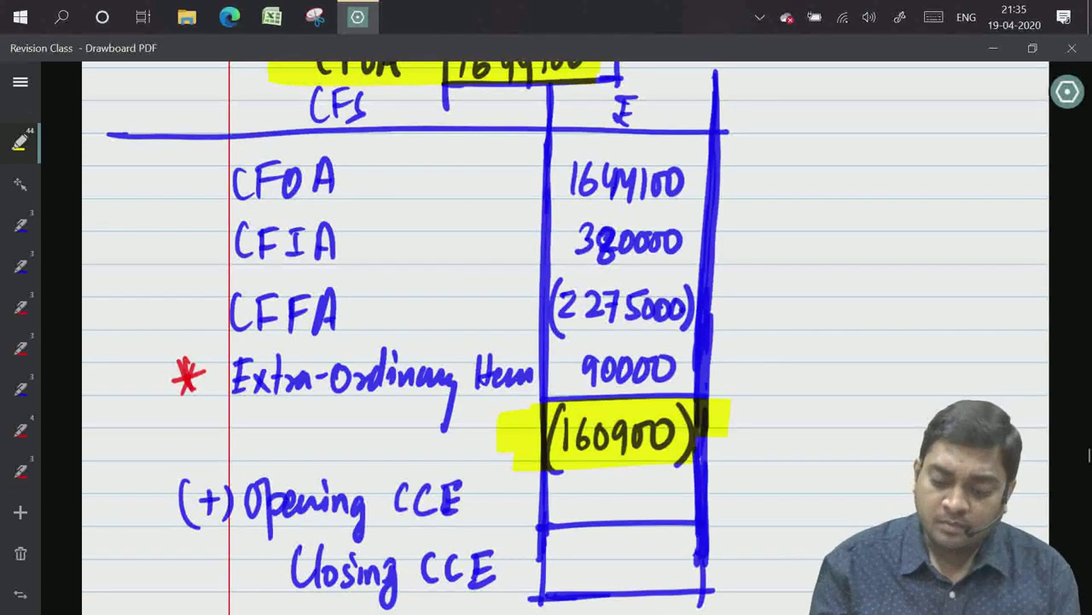
Write an opening CCE figure of 35300 in blue ink, then overwrite its digits
left_click(21, 225)
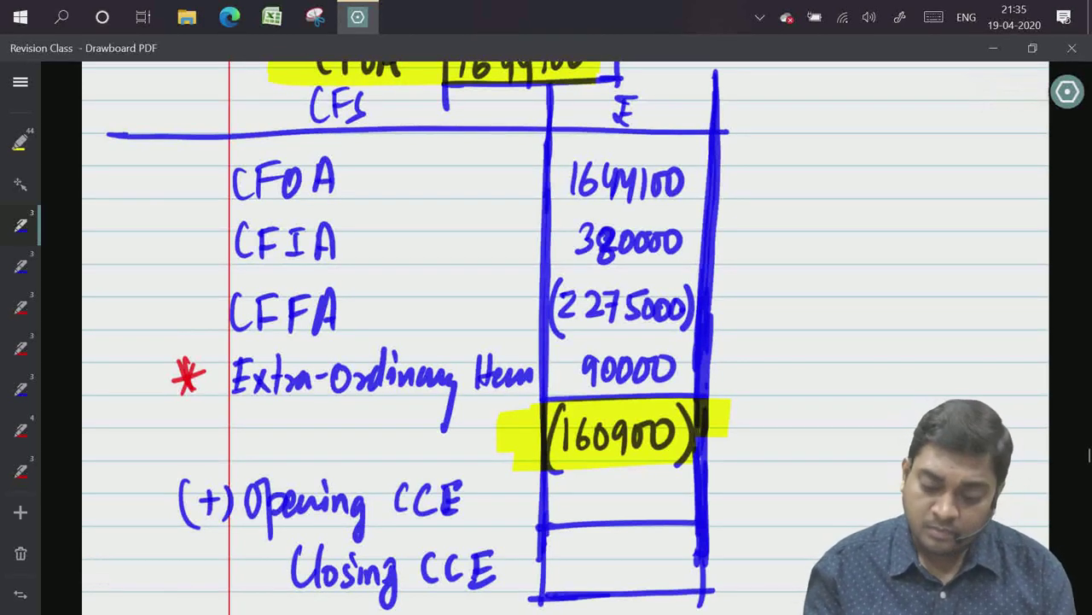
left_click_drag(576, 481, 579, 504)
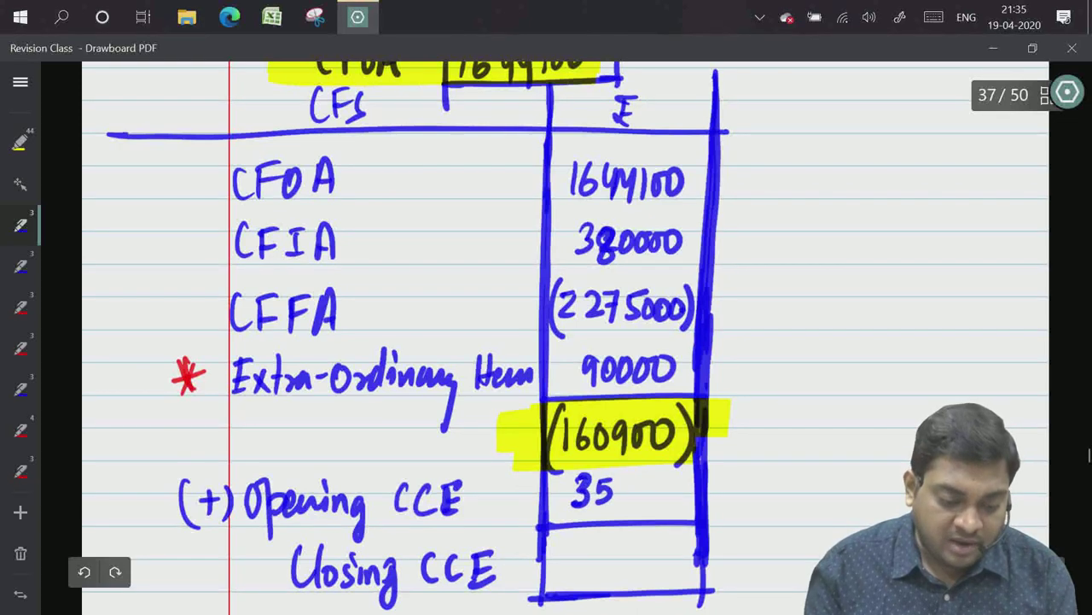
left_click_drag(623, 483, 633, 506)
left_click_drag(645, 483, 646, 504)
left_click_drag(669, 483, 668, 504)
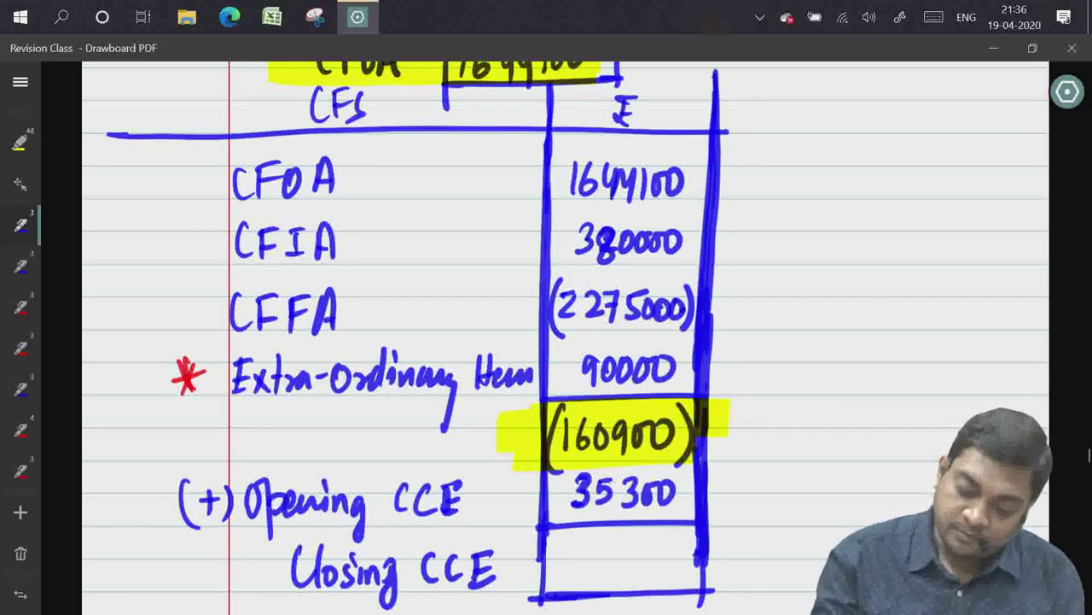
mouse_move(571, 487)
left_mouse_down()
mouse_move(636, 504)
mouse_move(616, 495)
mouse_move(633, 492)
left_mouse_up()
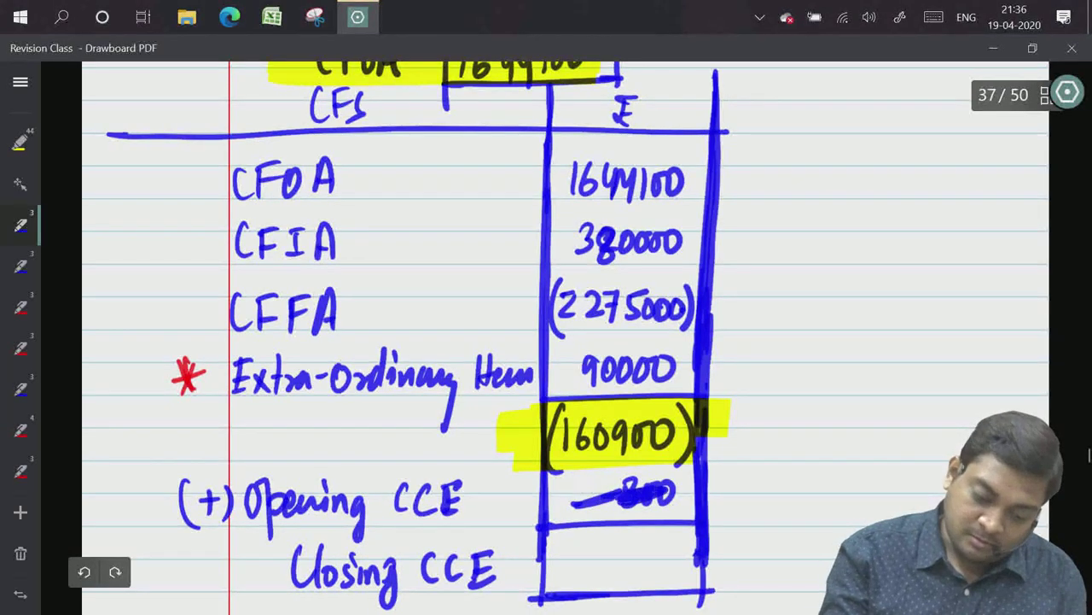
Undo the mistaken strokes and rewrite the opening CCE as 196300
left_click(84, 571)
left_click(84, 572)
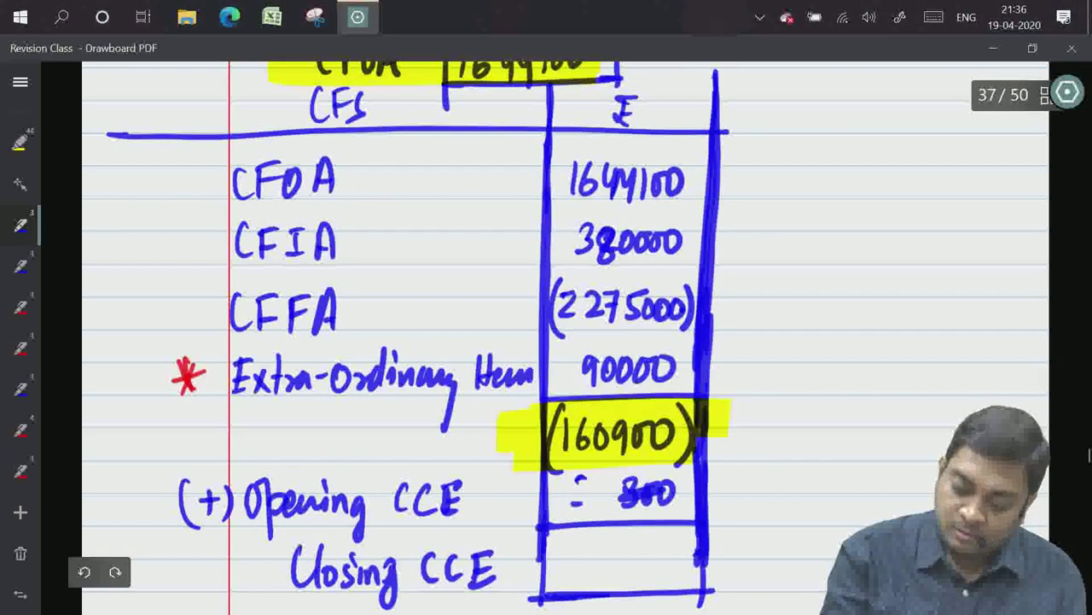
left_click(84, 572)
left_click(84, 572)
left_click(84, 572)
left_click(84, 572)
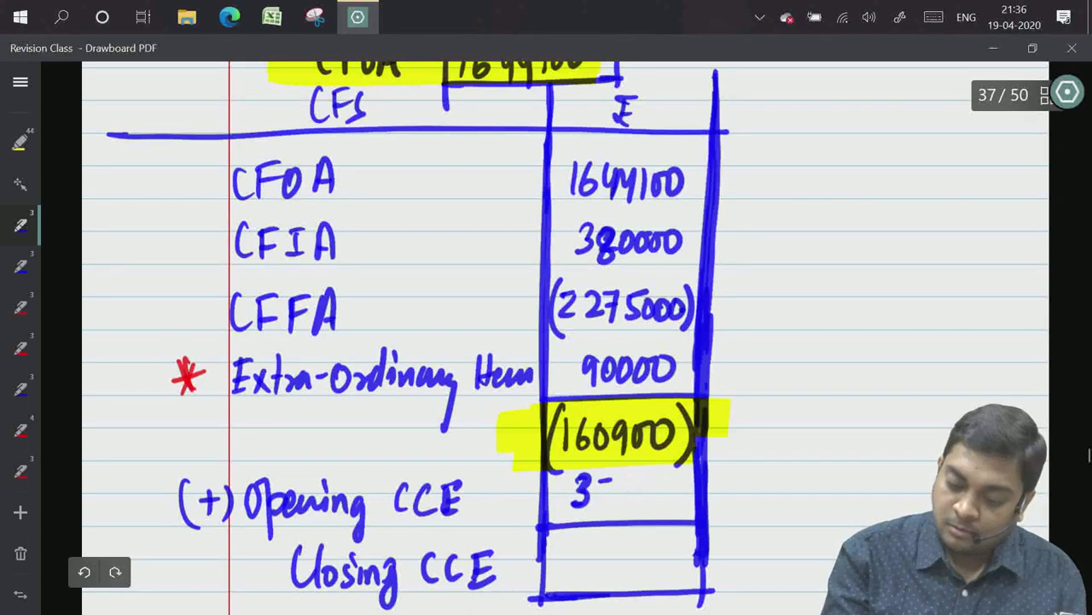
left_click(83, 572)
left_click(84, 572)
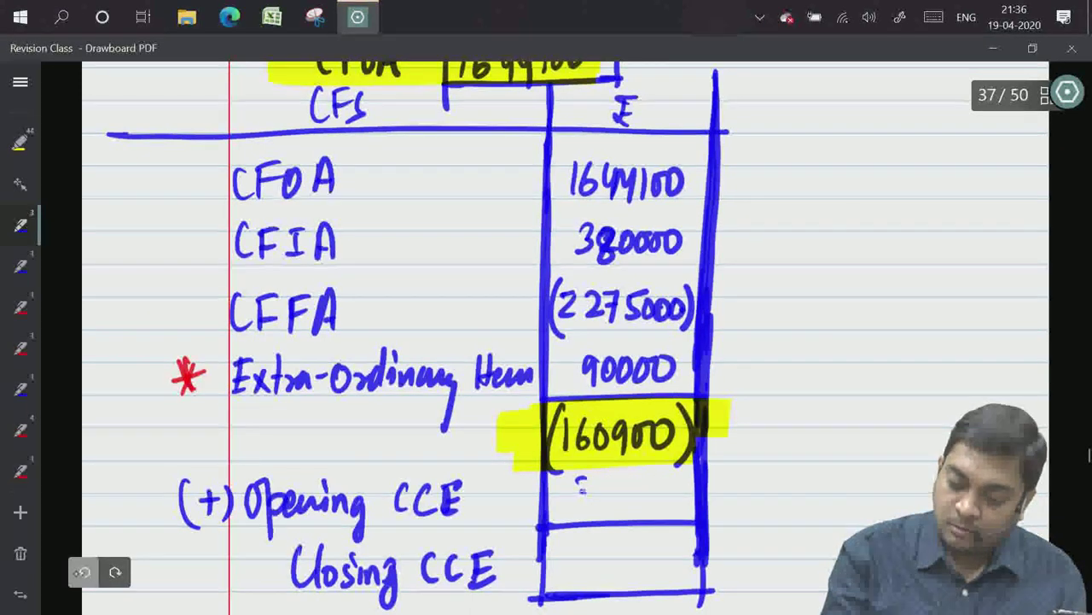
left_click(83, 572)
left_click(83, 572)
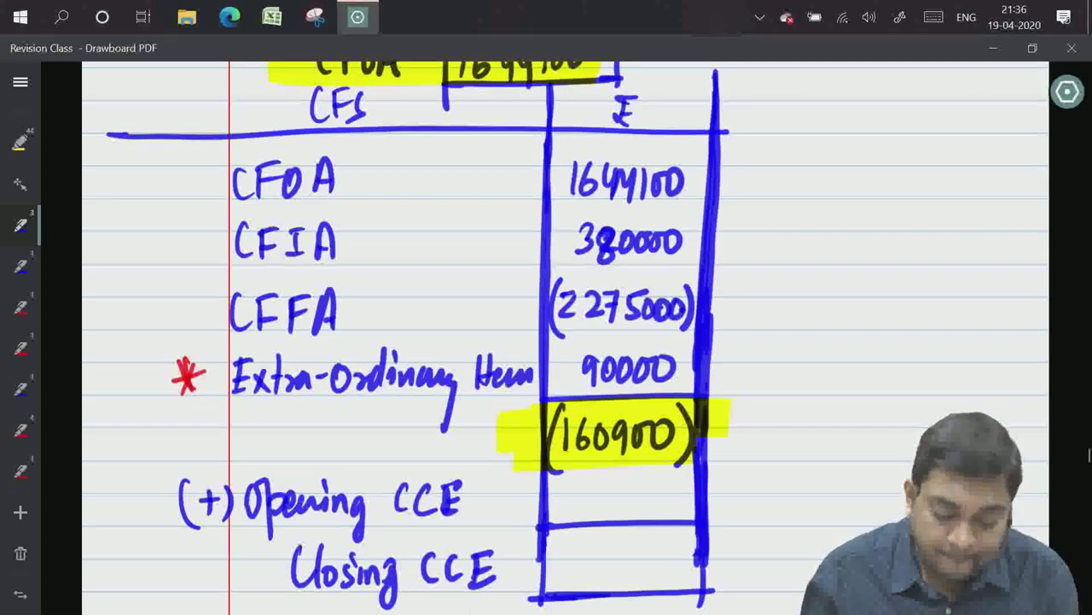
mouse_move(566, 484)
left_mouse_down()
mouse_move(564, 513)
mouse_move(584, 514)
mouse_move(601, 501)
mouse_move(624, 508)
mouse_move(643, 487)
left_mouse_up()
left_click_drag(668, 483, 663, 486)
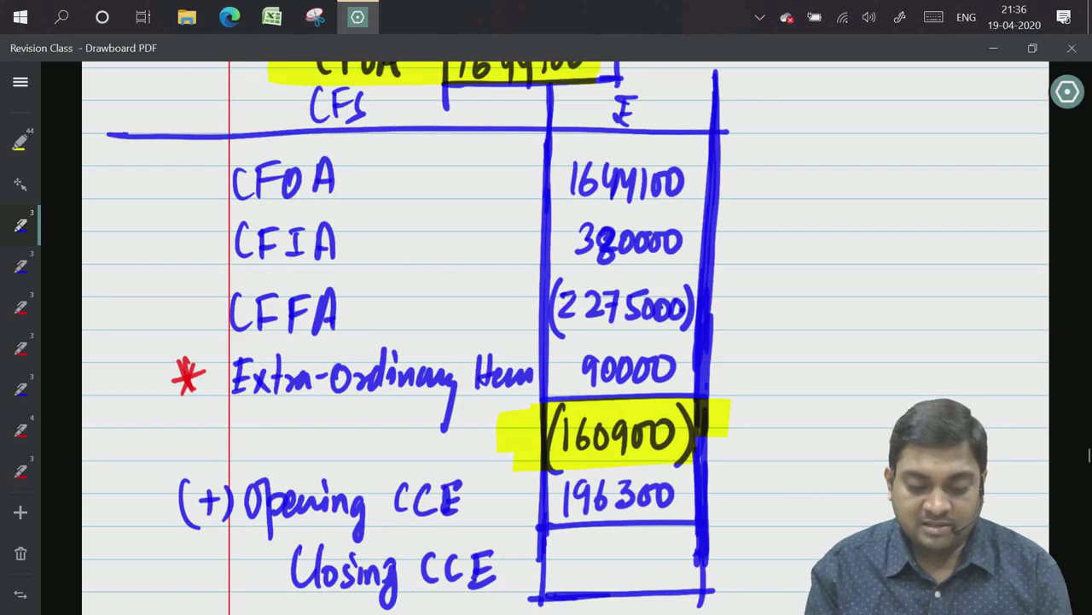
Write 35400 as the closing CCE amount
left_click(573, 549)
mouse_move(572, 548)
left_mouse_down()
mouse_move(570, 570)
mouse_move(590, 568)
mouse_move(616, 539)
mouse_move(633, 556)
mouse_move(628, 577)
mouse_move(645, 548)
left_mouse_up()
left_click_drag(661, 550, 659, 551)
Highlight the whole Closing CCE row in yellow
left_click(19, 141)
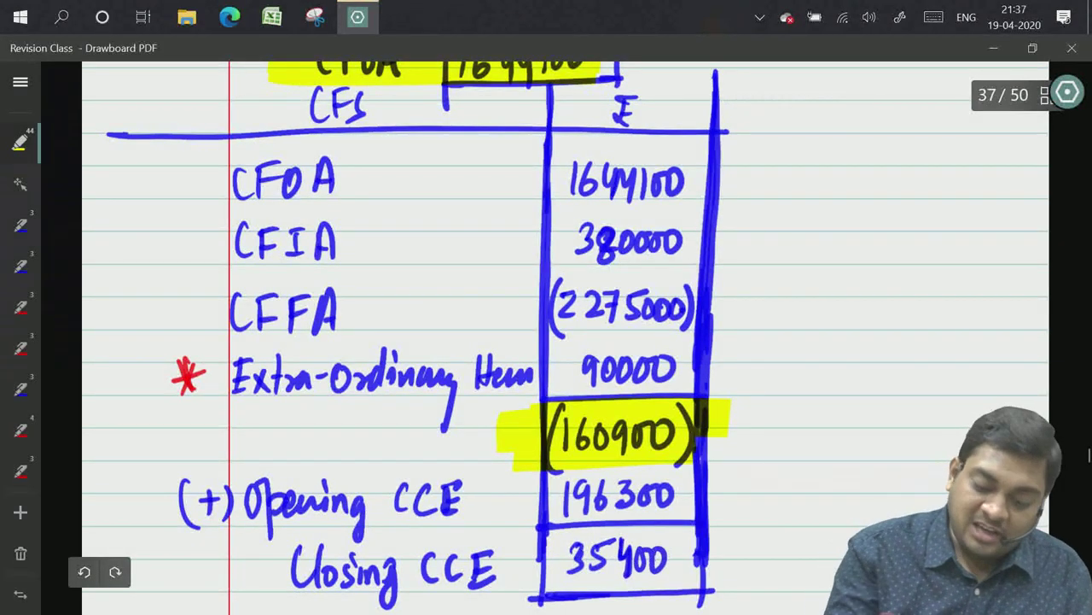
left_click_drag(282, 567, 726, 562)
left_click_drag(273, 545, 727, 534)
mouse_move(518, 588)
left_mouse_down()
mouse_move(248, 589)
mouse_move(715, 581)
left_mouse_up()
left_click_drag(396, 608, 719, 589)
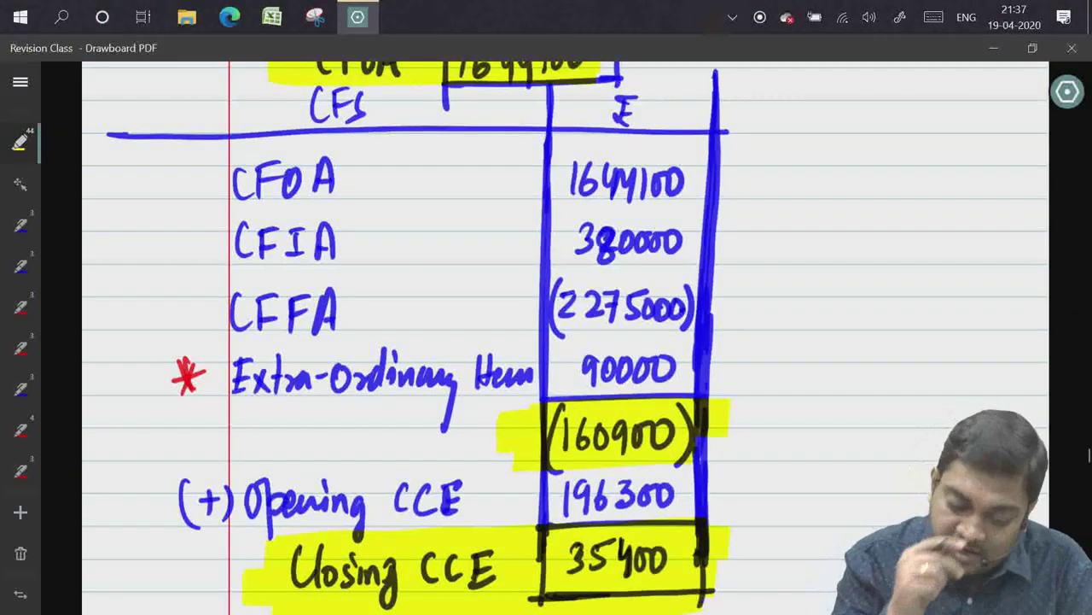
In red, arrow from the 90000 extraordinary item and write 'Should be disclosed'
left_click(20, 307)
mouse_move(702, 367)
left_mouse_down()
mouse_move(761, 325)
mouse_move(759, 346)
left_mouse_up()
mouse_move(776, 241)
left_mouse_down()
mouse_move(766, 268)
mouse_move(856, 216)
mouse_move(906, 224)
mouse_move(939, 201)
left_mouse_up()
left_click_drag(952, 205, 951, 219)
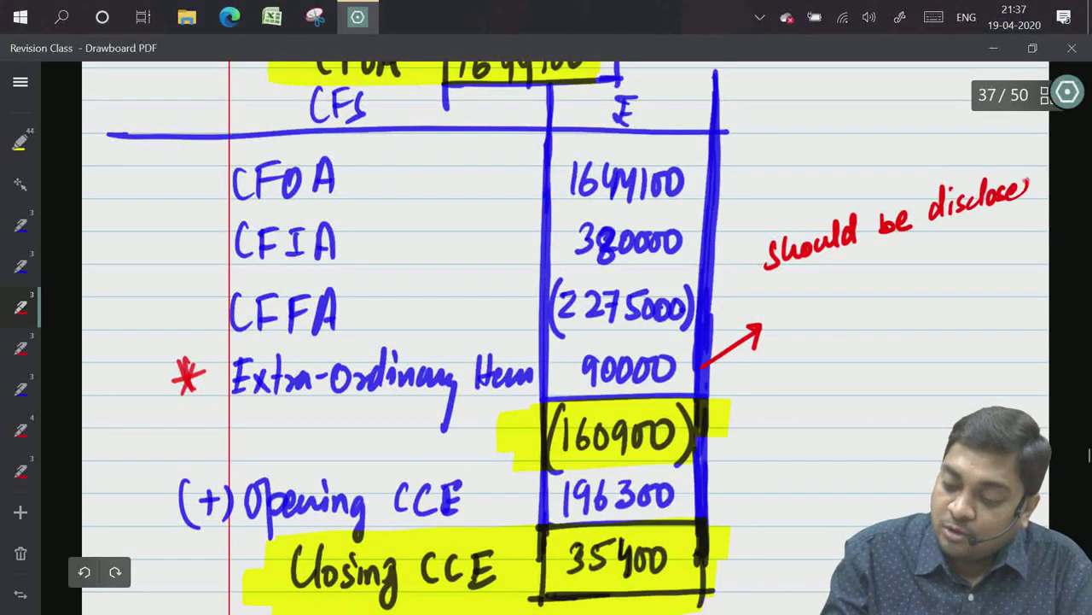
left_click_drag(1023, 190, 1035, 158)
Continue the red note with 'separately in CFS'
mouse_move(798, 299)
left_mouse_down()
mouse_move(818, 309)
mouse_move(835, 292)
left_mouse_up()
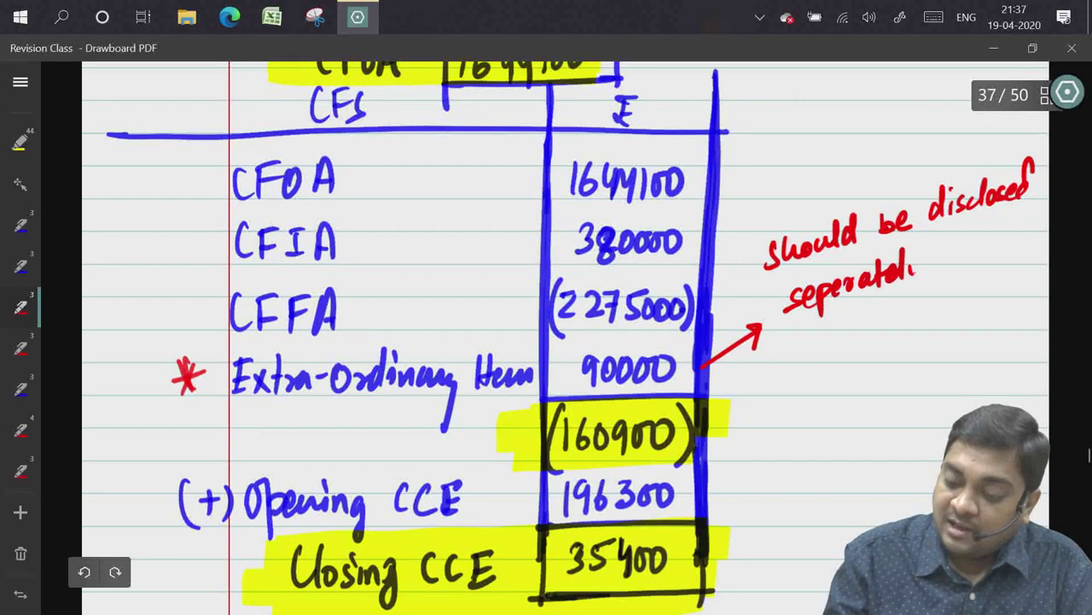
left_click_drag(910, 260, 915, 306)
left_click_drag(990, 232, 984, 255)
mouse_move(1009, 224)
left_mouse_down()
mouse_move(997, 252)
mouse_move(1005, 237)
left_mouse_up()
left_click_drag(1021, 225, 1009, 247)
left_click_drag(806, 357, 798, 367)
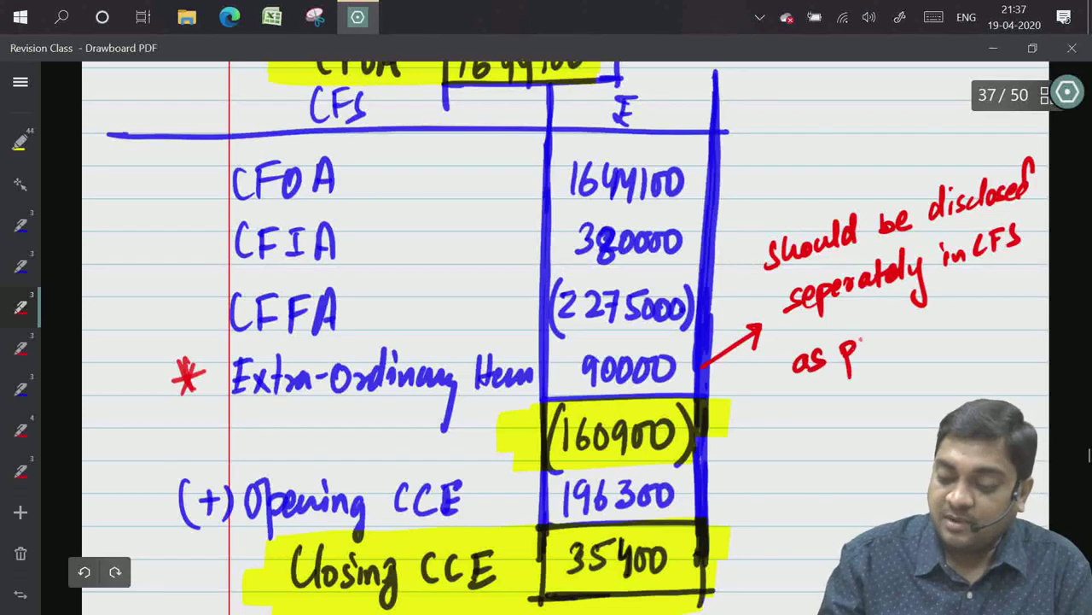
Finish the note with 'as per AS-3', double-underlining the standard reference
left_click_drag(907, 340, 949, 311)
left_click_drag(956, 304, 976, 321)
left_click_drag(906, 359, 942, 350)
left_click_drag(909, 367, 946, 356)
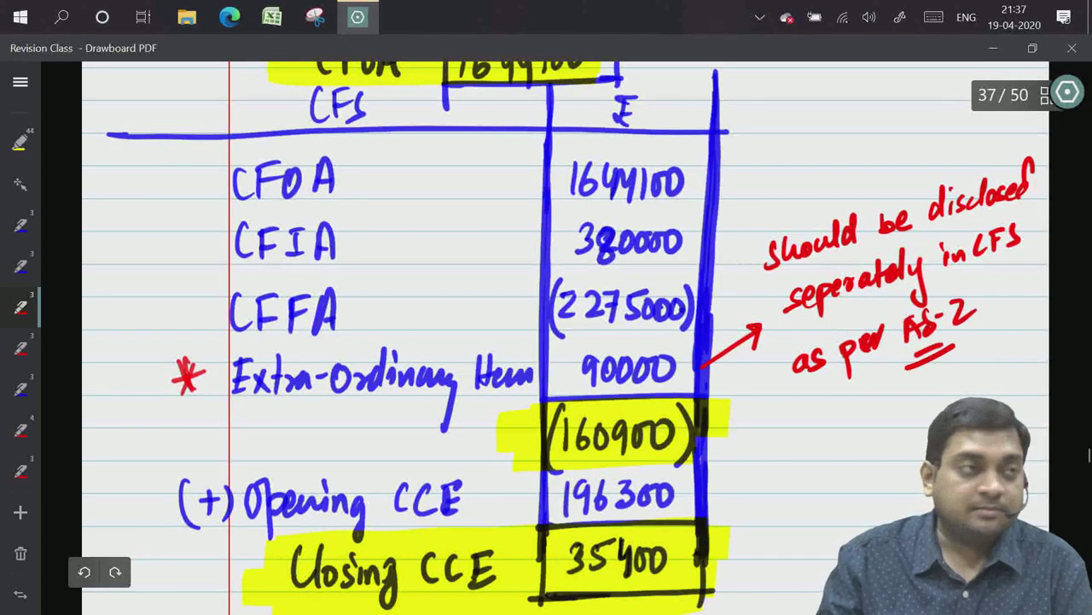
left_click_drag(959, 307, 973, 338)
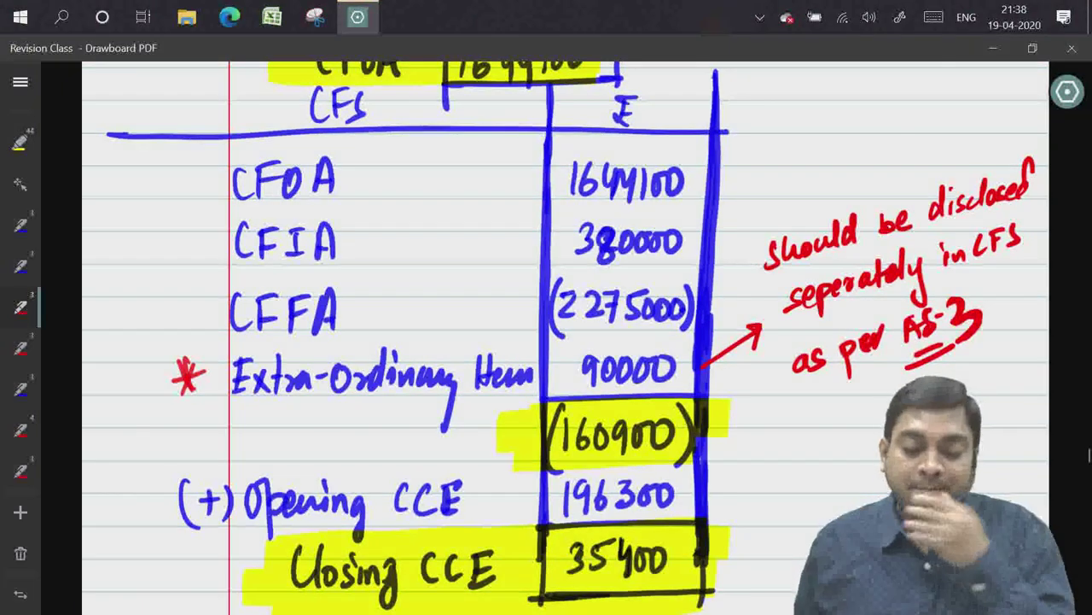
scroll(564, 341, "up", 5)
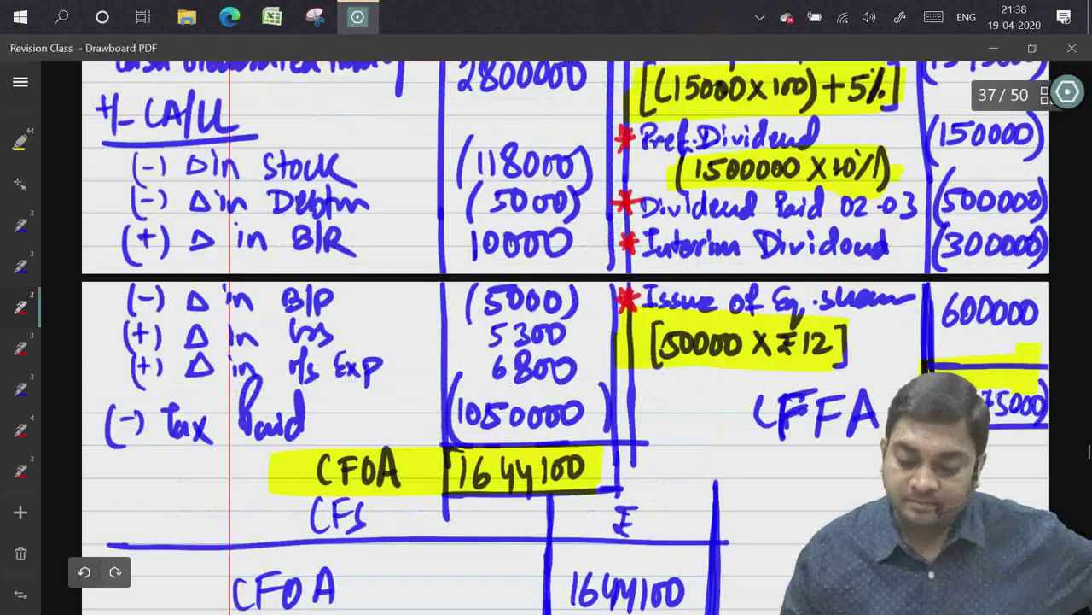
Scroll back over earlier pages, then down past the CFS table to the empty ruled area
scroll(563, 341, "up", 4)
scroll(563, 342, "up", 1)
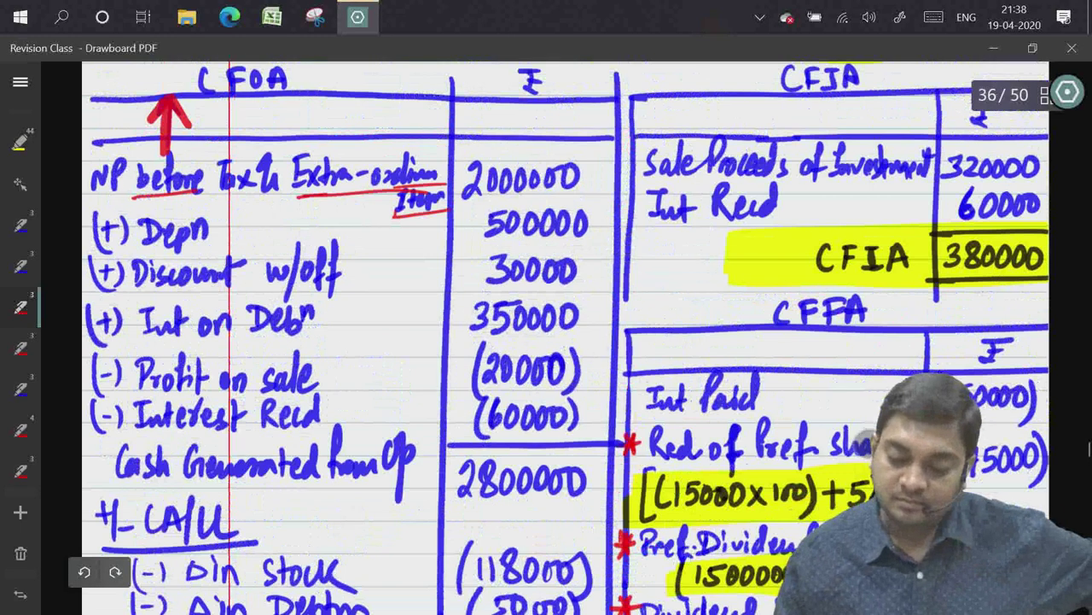
scroll(563, 342, "down", 4)
scroll(564, 342, "down", 3)
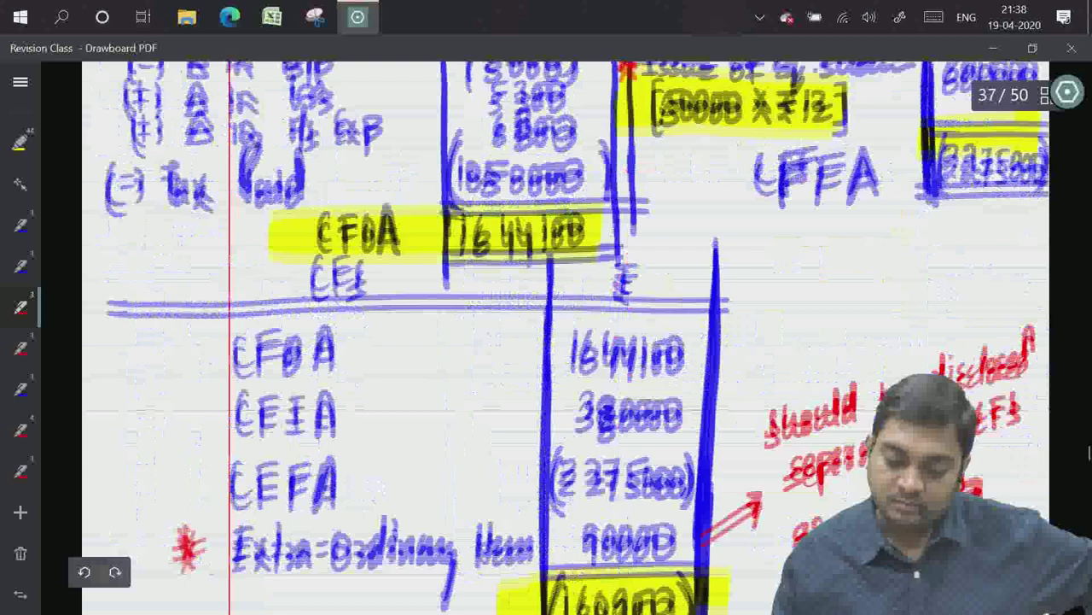
scroll(563, 341, "down", 3)
scroll(563, 341, "up", 2)
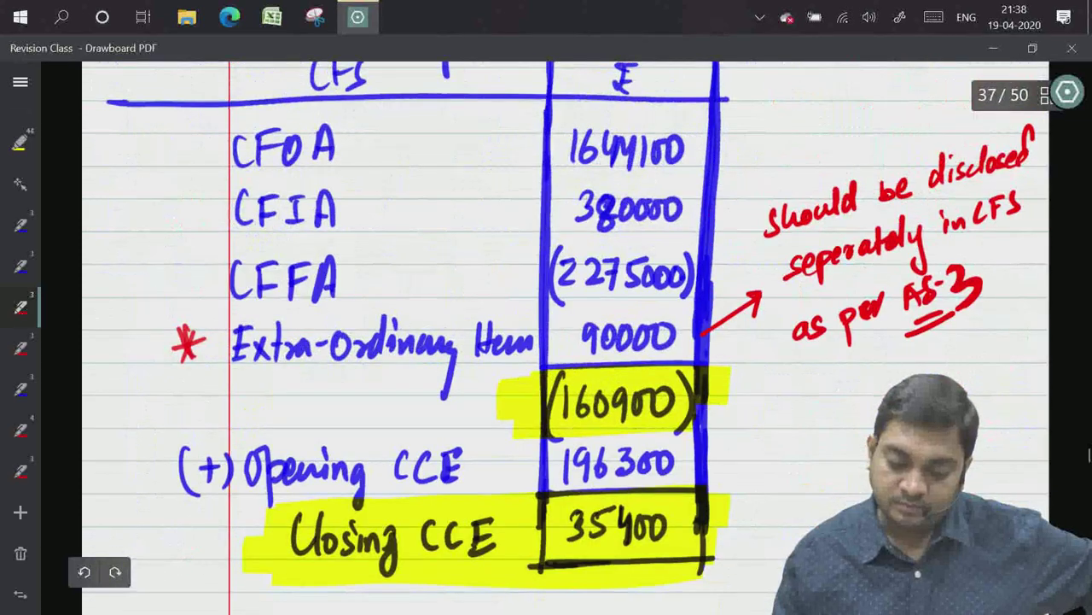
scroll(563, 342, "down", 1)
scroll(563, 342, "up", 1)
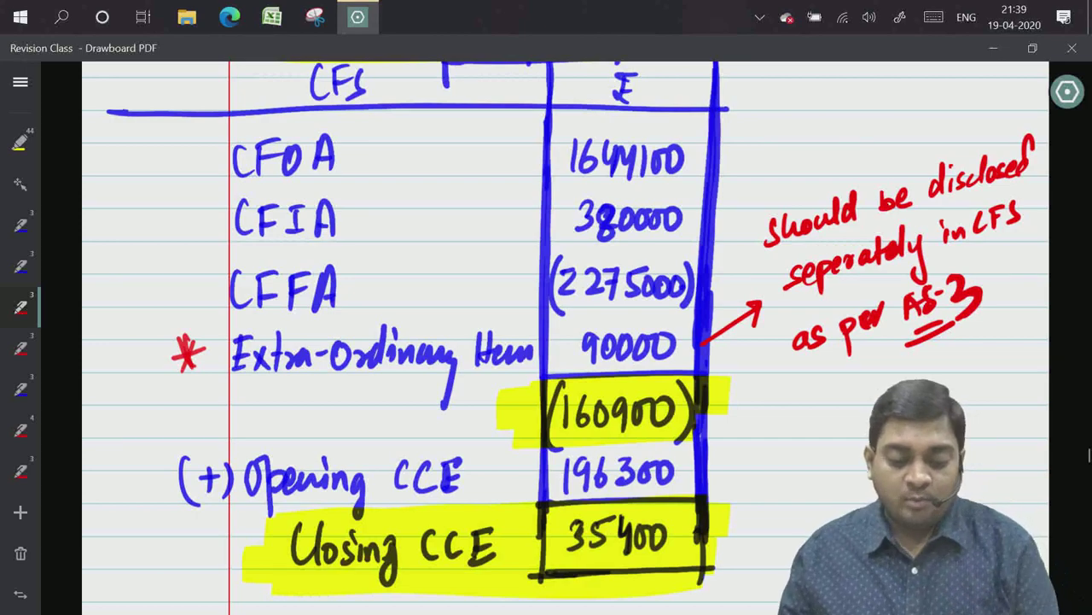
scroll(138, 419, "down", 3)
scroll(137, 419, "down", 3)
scroll(138, 419, "down", 3)
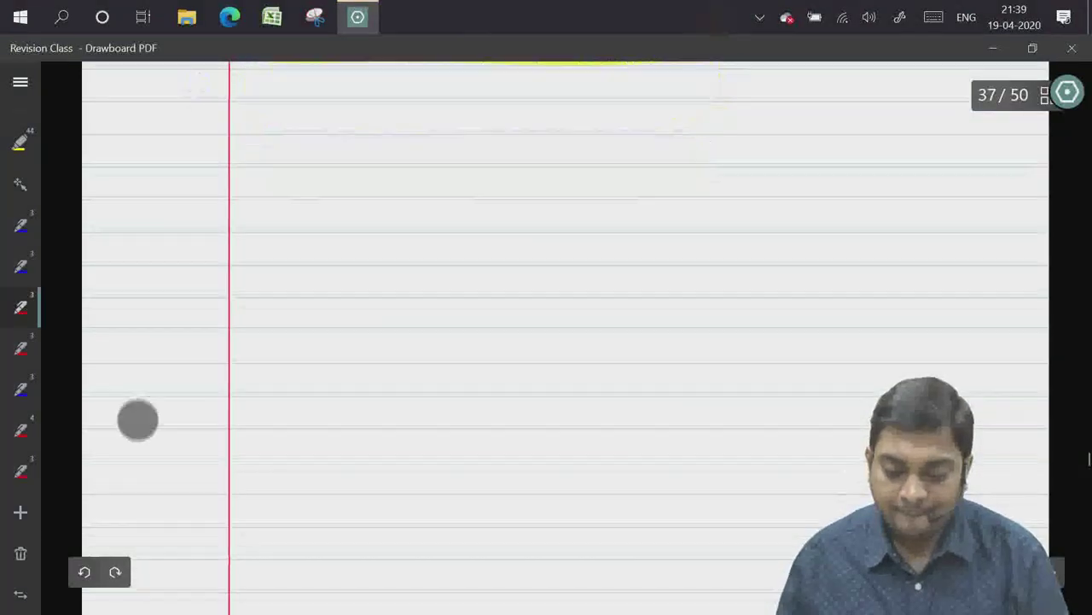
scroll(137, 419, "up", 5)
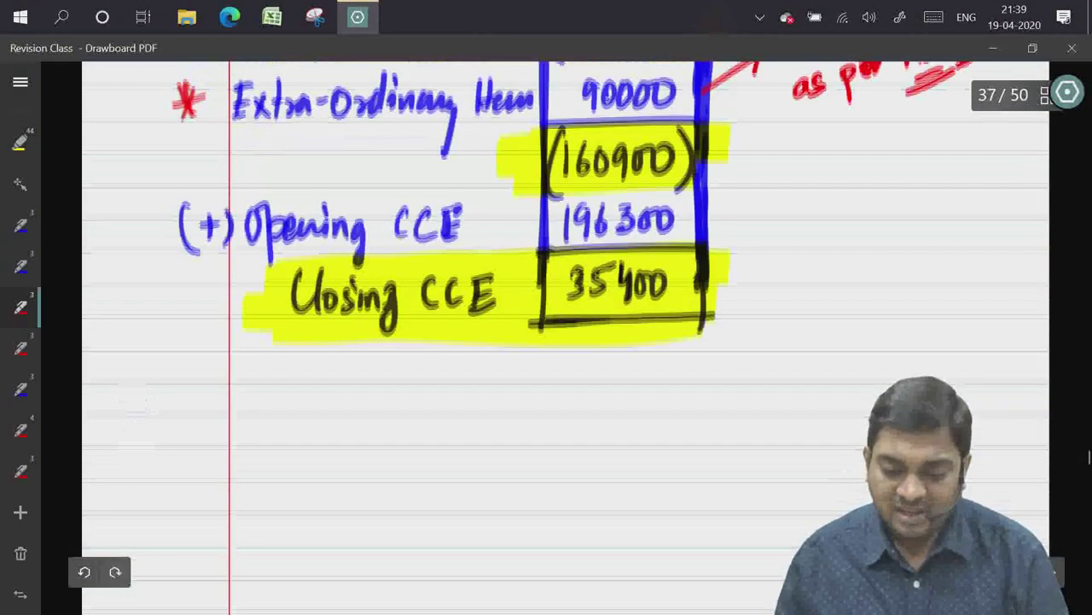
scroll(137, 420, "up", 5)
scroll(137, 419, "up", 3)
scroll(137, 419, "up", 1)
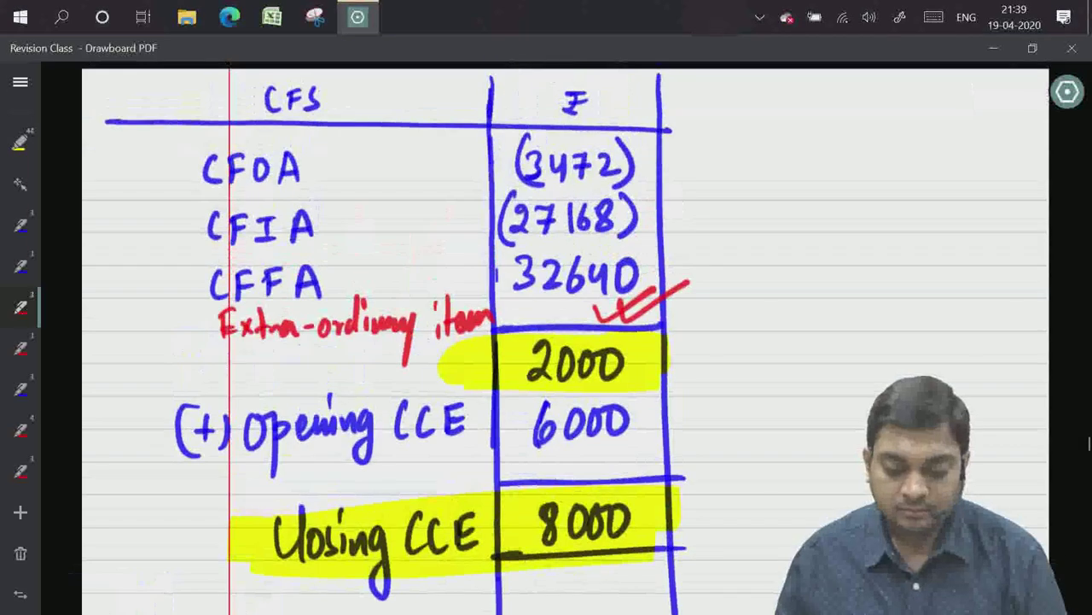
scroll(115, 395, "down", 5)
scroll(115, 394, "down", 3)
scroll(115, 394, "down", 3)
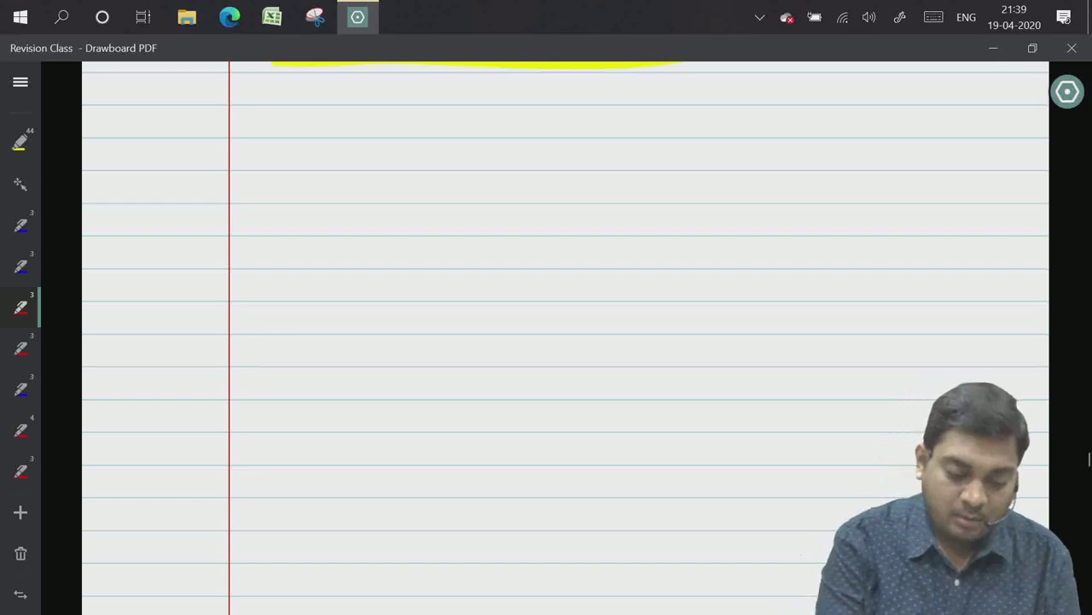
In blue ink, write the first line 'Type 1 – Cash A/c – CFS' with a double-underlined heading
left_click(20, 267)
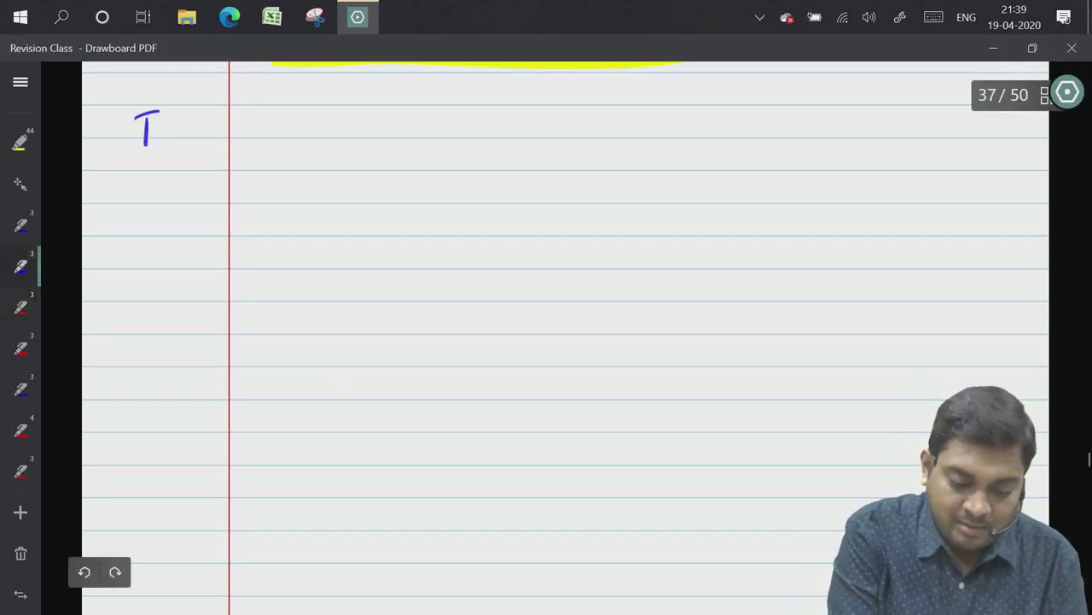
mouse_move(157, 127)
left_mouse_down()
mouse_move(159, 160)
mouse_move(199, 141)
left_mouse_up()
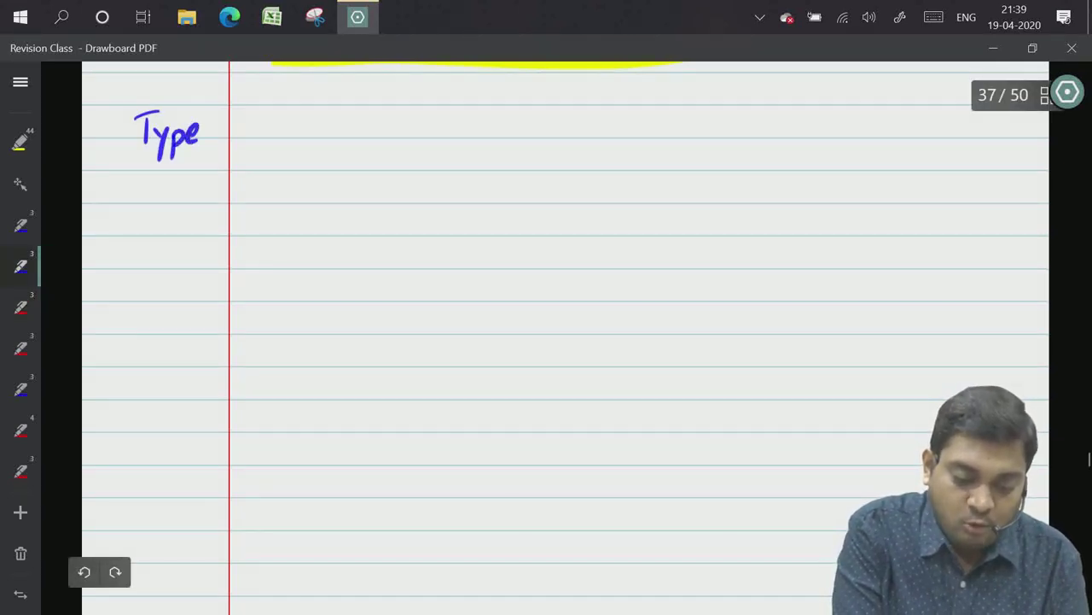
left_click_drag(224, 108, 225, 135)
left_click_drag(159, 166, 232, 160)
mouse_move(307, 119)
left_mouse_down()
mouse_move(307, 152)
mouse_move(339, 153)
left_mouse_up()
left_click_drag(350, 125, 365, 153)
mouse_move(401, 121)
left_mouse_down()
mouse_move(396, 145)
mouse_move(430, 163)
left_mouse_up()
mouse_move(536, 134)
left_mouse_down()
mouse_move(608, 144)
mouse_move(645, 130)
left_mouse_up()
left_click_drag(665, 122, 652, 141)
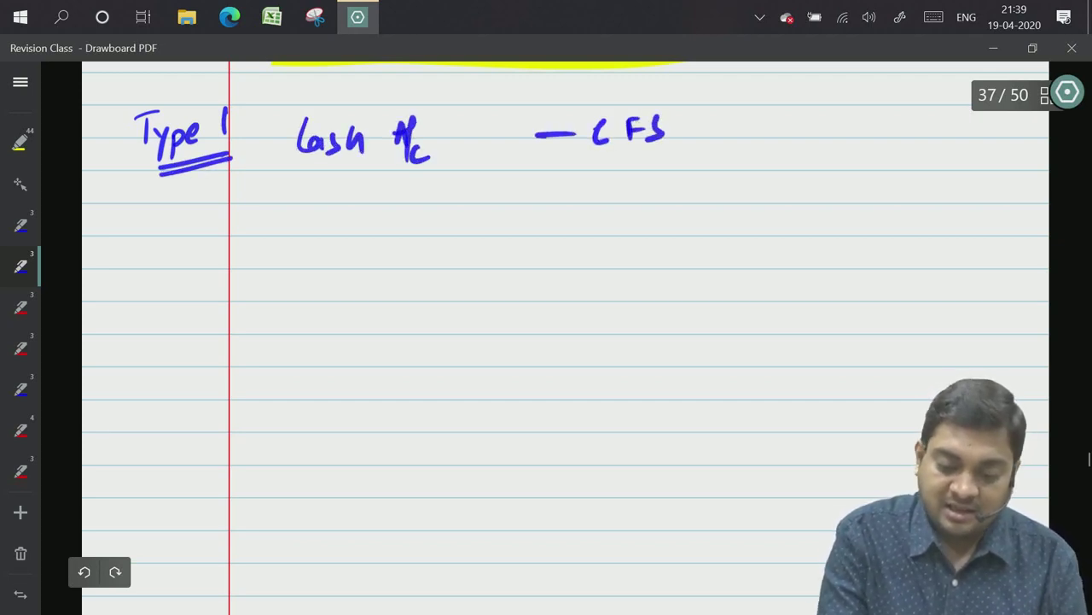
Write the double-underlined heading 'Type 2' below Type 1
left_click_drag(135, 210, 148, 241)
left_click_drag(153, 223, 159, 249)
left_click_drag(177, 224, 178, 249)
left_click_drag(177, 222, 181, 234)
left_click_drag(226, 205, 249, 225)
left_click_drag(152, 261, 236, 246)
left_click_drag(311, 214, 333, 235)
Complete the Type 2 line: '2 B/s + 1 P/L – Various A/cs → CFS'
left_click_drag(350, 214, 350, 239)
left_click_drag(376, 200, 382, 237)
left_click_drag(421, 207, 420, 239)
left_click_drag(409, 225, 456, 241)
mouse_move(479, 200)
left_mouse_down()
mouse_move(478, 233)
mouse_move(483, 224)
left_mouse_up()
mouse_move(511, 195)
left_mouse_down()
mouse_move(510, 228)
mouse_move(627, 181)
mouse_move(618, 227)
left_mouse_up()
mouse_move(639, 213)
left_mouse_down()
mouse_move(635, 228)
mouse_move(654, 216)
left_mouse_up()
mouse_move(652, 206)
left_mouse_down()
mouse_move(653, 220)
mouse_move(666, 212)
mouse_move(696, 224)
mouse_move(724, 205)
left_mouse_up()
mouse_move(727, 195)
left_mouse_down()
mouse_move(726, 231)
mouse_move(717, 196)
left_mouse_up()
mouse_move(794, 210)
left_mouse_down()
mouse_move(838, 208)
mouse_move(821, 223)
left_mouse_up()
left_click_drag(870, 197, 863, 225)
mouse_move(883, 201)
left_mouse_down()
mouse_move(883, 225)
mouse_move(901, 198)
left_mouse_up()
left_click_drag(915, 199, 908, 224)
Write the double-underlined 'Type 3' heading followed by '2 B/s only –'
left_click_drag(159, 302, 163, 330)
mouse_move(169, 314)
left_mouse_down()
mouse_move(179, 346)
mouse_move(215, 309)
left_mouse_up()
mouse_move(225, 290)
left_mouse_down()
mouse_move(237, 307)
mouse_move(233, 338)
left_mouse_up()
left_click_drag(155, 365, 247, 335)
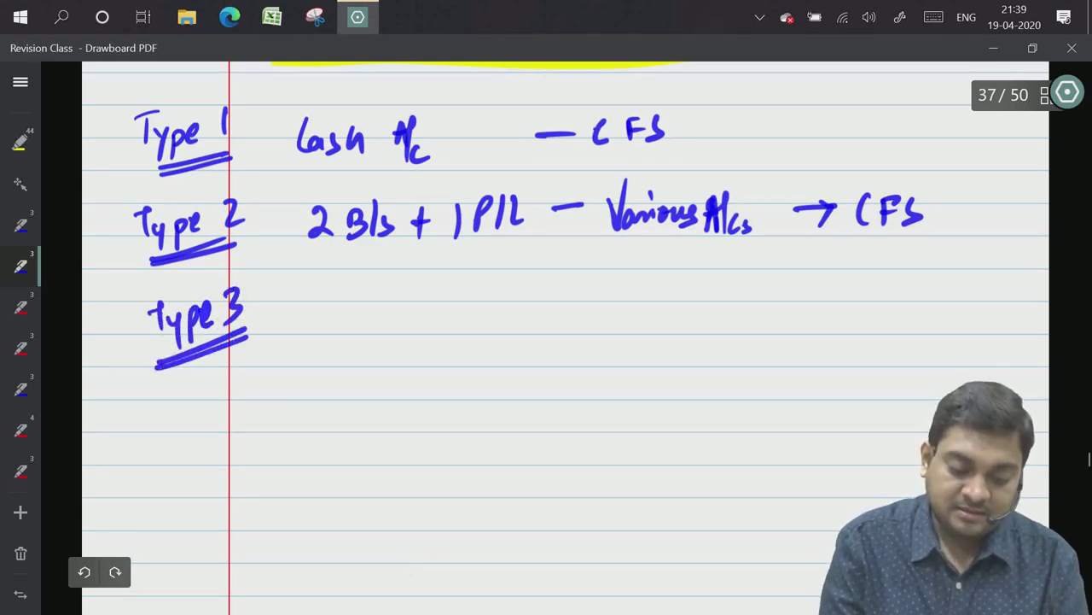
left_click_drag(315, 295, 333, 319)
left_click_drag(356, 296, 360, 321)
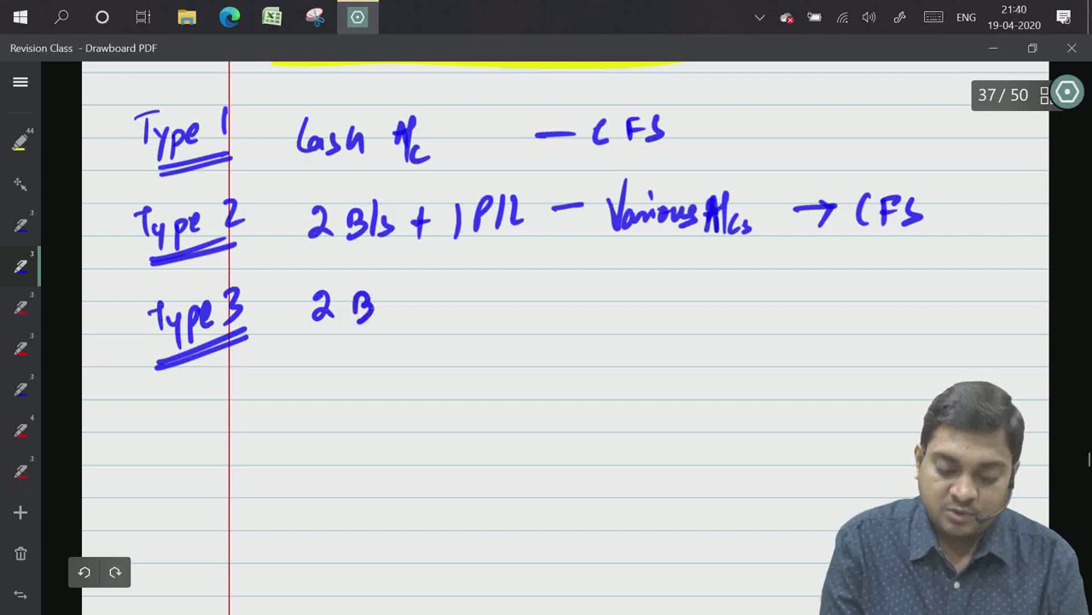
left_click_drag(387, 278, 372, 326)
left_click_drag(381, 307, 393, 323)
mouse_move(447, 298)
left_mouse_down()
mouse_move(480, 318)
mouse_move(484, 354)
left_mouse_up()
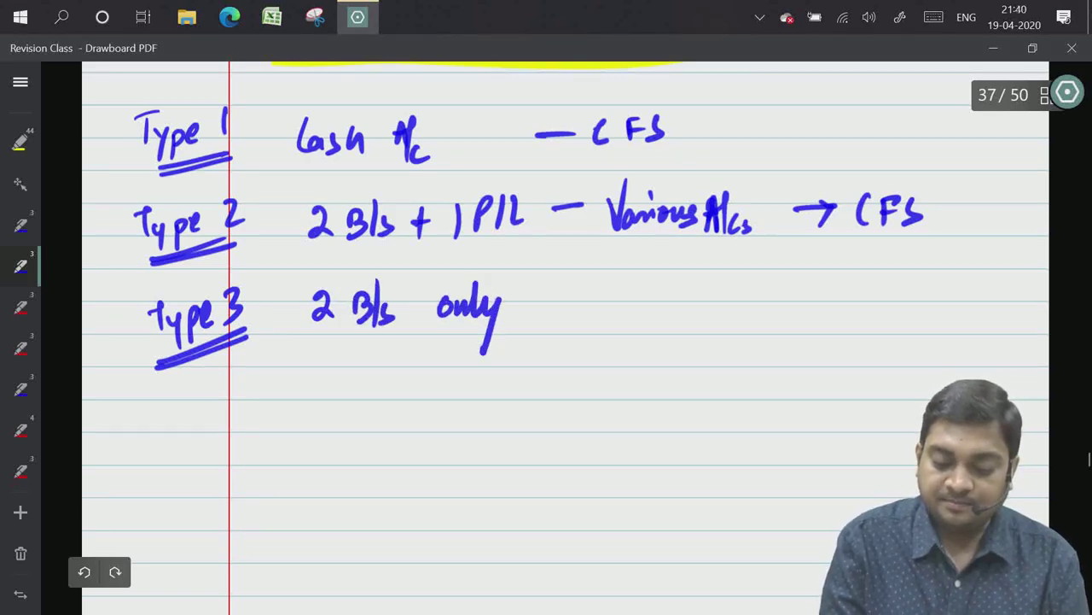
left_click_drag(550, 300, 609, 321)
Continue Type 3 with 'Various A/cs', starting 'FA/' beneath it
mouse_move(623, 261)
left_mouse_down()
mouse_move(611, 323)
mouse_move(647, 299)
mouse_move(710, 309)
left_mouse_up()
left_click_drag(710, 272, 724, 321)
left_click_drag(728, 295, 739, 316)
left_click_drag(624, 345, 645, 342)
mouse_move(631, 345)
left_mouse_down()
mouse_move(629, 372)
mouse_move(655, 341)
mouse_move(665, 374)
left_mouse_up()
mouse_move(674, 329)
left_mouse_down()
mouse_move(664, 377)
mouse_move(690, 345)
left_mouse_up()
left_click_drag(680, 345, 688, 370)
left_click_drag(700, 372, 710, 341)
left_click_drag(711, 342, 719, 372)
Undo the messy strokes after FA and rewrite them
left_click(85, 572)
left_click(85, 572)
left_click(85, 572)
left_click(84, 572)
left_click(84, 572)
left_click(85, 572)
left_click_drag(679, 318, 664, 397)
left_click_drag(687, 341, 706, 339)
mouse_move(695, 342)
left_mouse_down()
mouse_move(694, 367)
mouse_move(722, 367)
left_mouse_up()
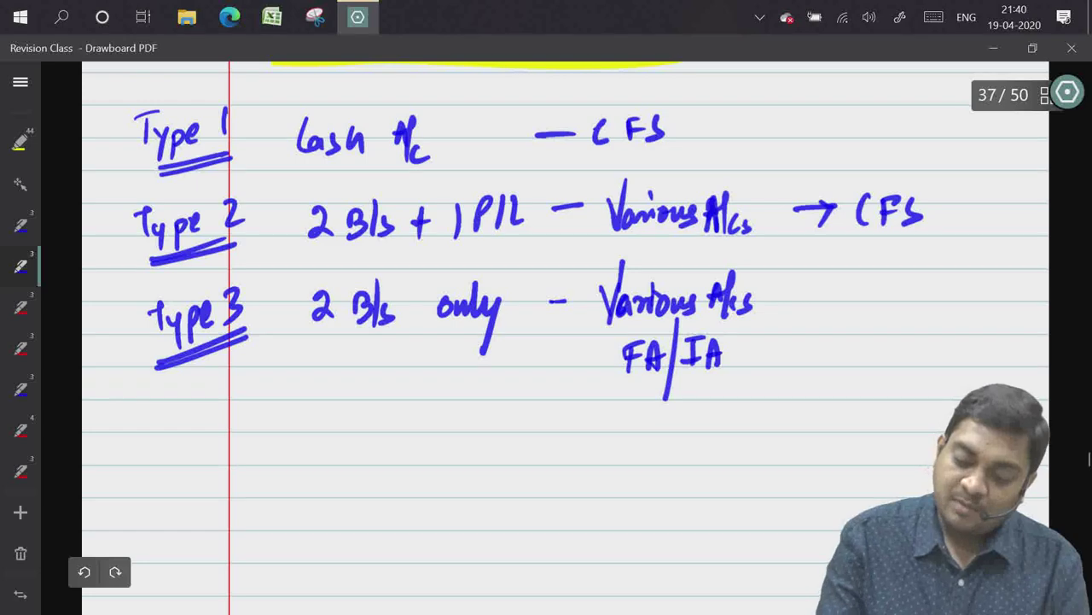
Label the accounts 'FA/IA/OA' above Various A/cs
left_click_drag(691, 189, 708, 174)
mouse_move(700, 184)
left_mouse_down()
mouse_move(711, 164)
mouse_move(722, 185)
left_mouse_up()
mouse_move(739, 150)
left_mouse_down()
mouse_move(722, 202)
mouse_move(744, 183)
mouse_move(770, 183)
left_mouse_up()
left_click_drag(783, 145, 763, 200)
mouse_move(789, 164)
left_mouse_down()
mouse_move(807, 155)
mouse_move(816, 179)
left_mouse_up()
End the Type 3 line with an arrow to 'CFS'
mouse_move(780, 297)
left_mouse_down()
mouse_move(831, 293)
mouse_move(816, 321)
left_mouse_up()
left_click_drag(864, 285, 854, 315)
mouse_move(878, 284)
left_mouse_down()
mouse_move(872, 320)
mouse_move(896, 283)
left_mouse_up()
mouse_move(922, 288)
left_mouse_down()
mouse_move(927, 310)
mouse_move(901, 319)
left_mouse_up()
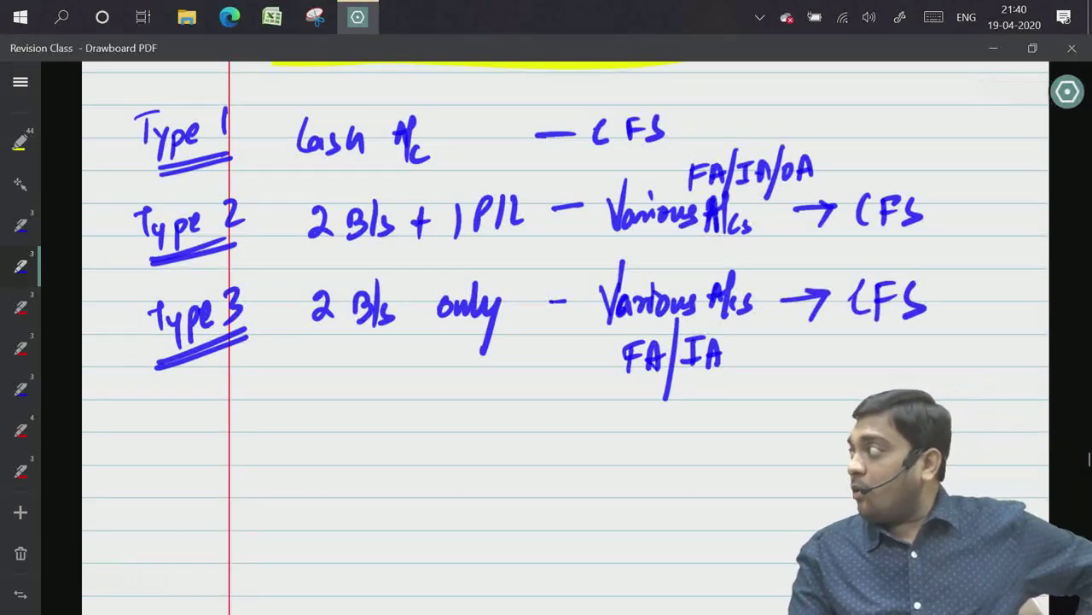
Add the note 'OA using Indirect Method' under the Type 3 CFS
mouse_move(839, 339)
left_mouse_down()
mouse_move(832, 356)
mouse_move(843, 341)
left_mouse_up()
mouse_move(854, 336)
left_mouse_down()
mouse_move(847, 367)
mouse_move(858, 369)
mouse_move(857, 353)
left_mouse_up()
mouse_move(856, 343)
left_mouse_down()
mouse_move(856, 380)
mouse_move(913, 380)
left_mouse_up()
mouse_move(938, 338)
left_mouse_down()
mouse_move(942, 362)
mouse_move(963, 359)
mouse_move(976, 337)
mouse_move(1016, 365)
left_mouse_up()
left_click(983, 353)
left_click_drag(1021, 340, 1023, 367)
left_click_drag(1016, 352, 1025, 350)
mouse_move(937, 386)
left_mouse_down()
mouse_move(968, 394)
mouse_move(1026, 370)
left_mouse_up()
Highlight the 'OA using Indirect Method' note in yellow, then scroll down to page 38
left_click(20, 140)
mouse_move(804, 358)
left_mouse_down()
mouse_move(914, 350)
mouse_move(1029, 376)
mouse_move(1042, 414)
left_mouse_up()
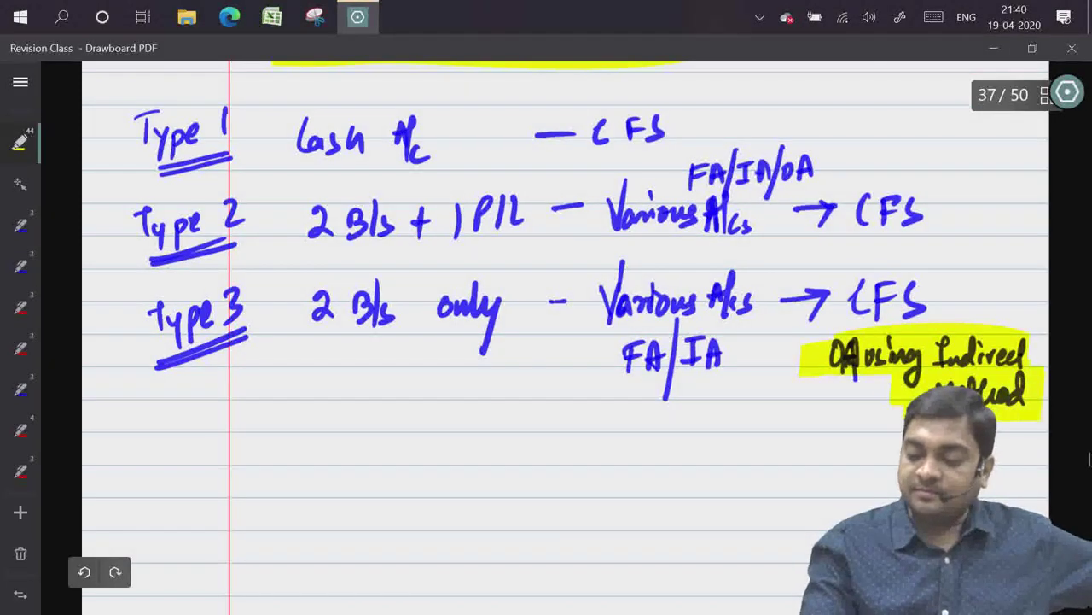
scroll(743, 490, "down", 1)
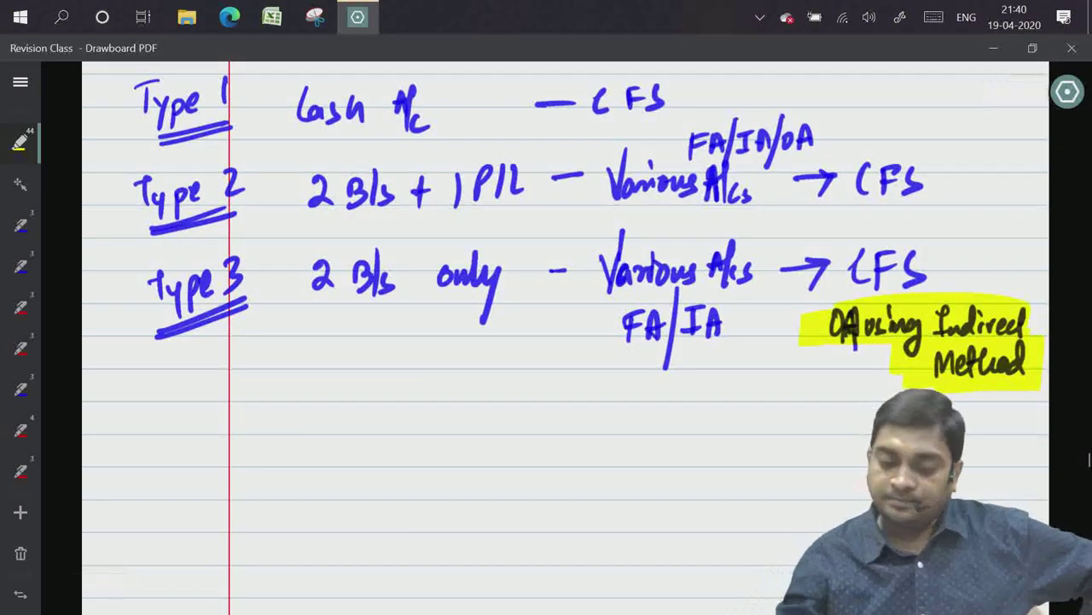
scroll(781, 469, "down", 10)
scroll(781, 468, "down", 6)
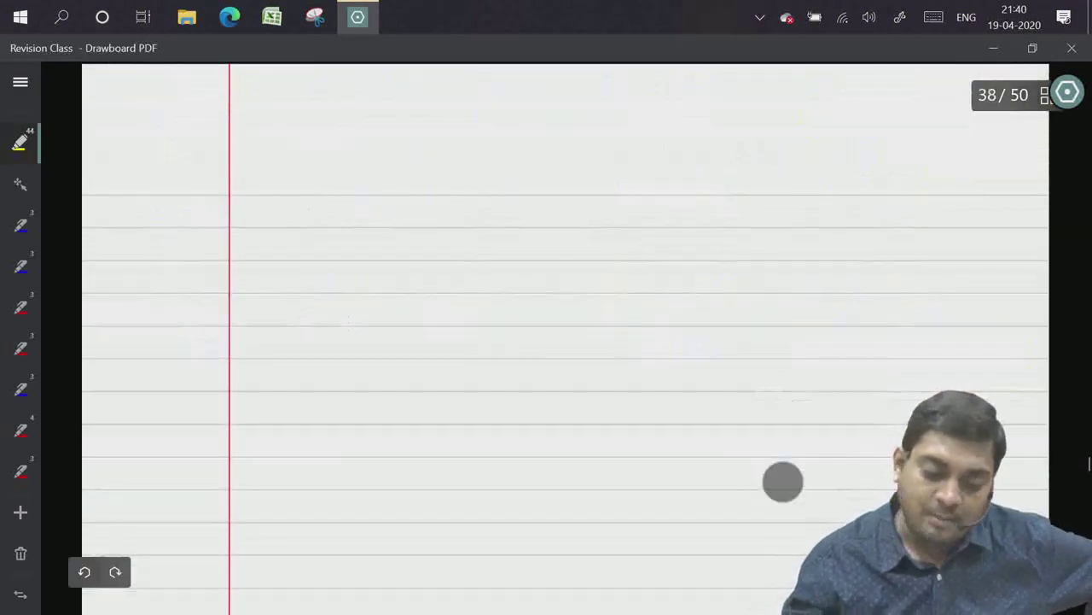
Write 'Q2' in blue at the top-left of page 38 and underline it
left_click(21, 225)
mouse_move(104, 90)
left_mouse_down()
mouse_move(97, 126)
mouse_move(119, 130)
mouse_move(146, 109)
left_mouse_up()
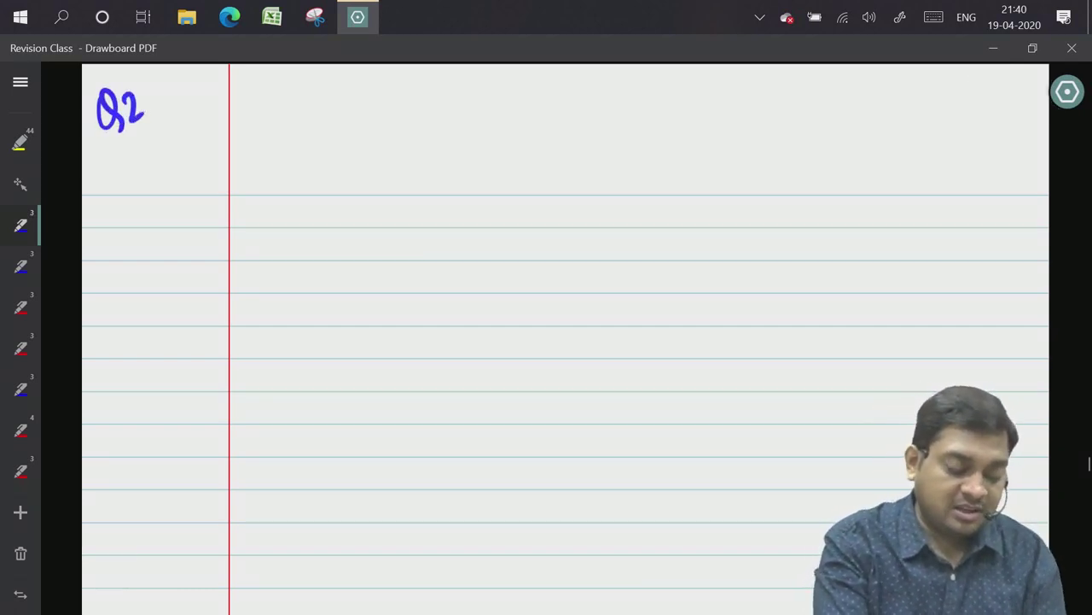
left_click_drag(143, 90, 167, 104)
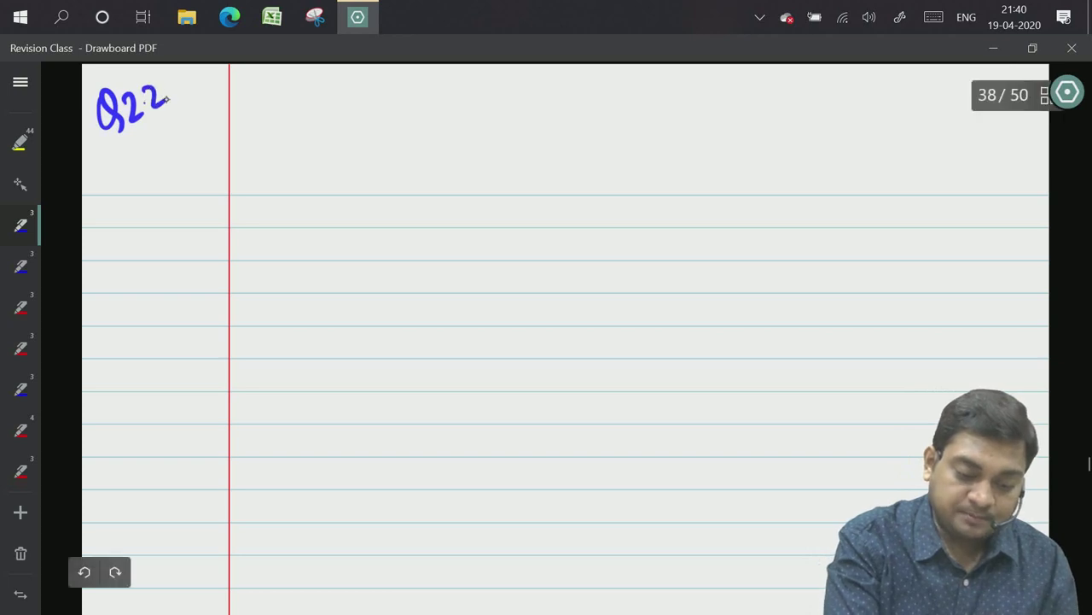
left_click_drag(104, 150, 181, 120)
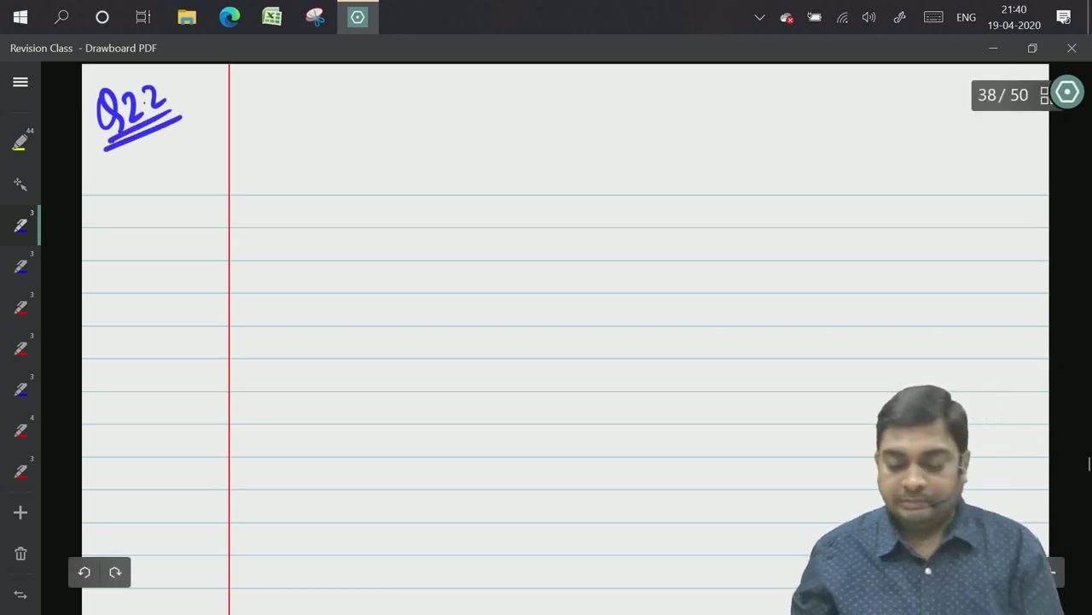
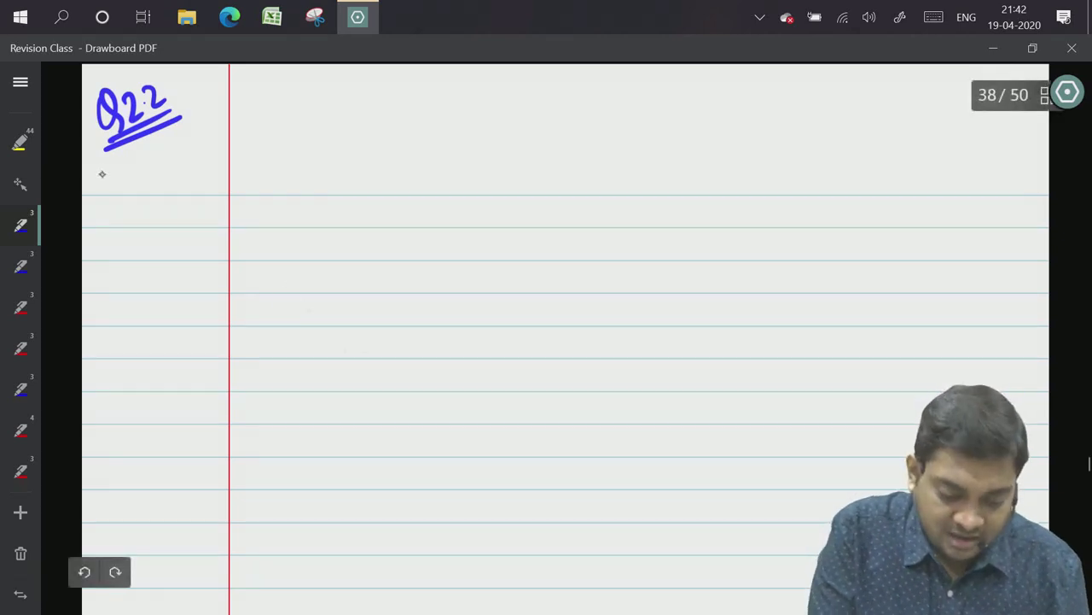
Draw the CFOA table under Q22 in blue, with a ₹ amount column and a CFOA heading
left_click_drag(92, 170, 600, 158)
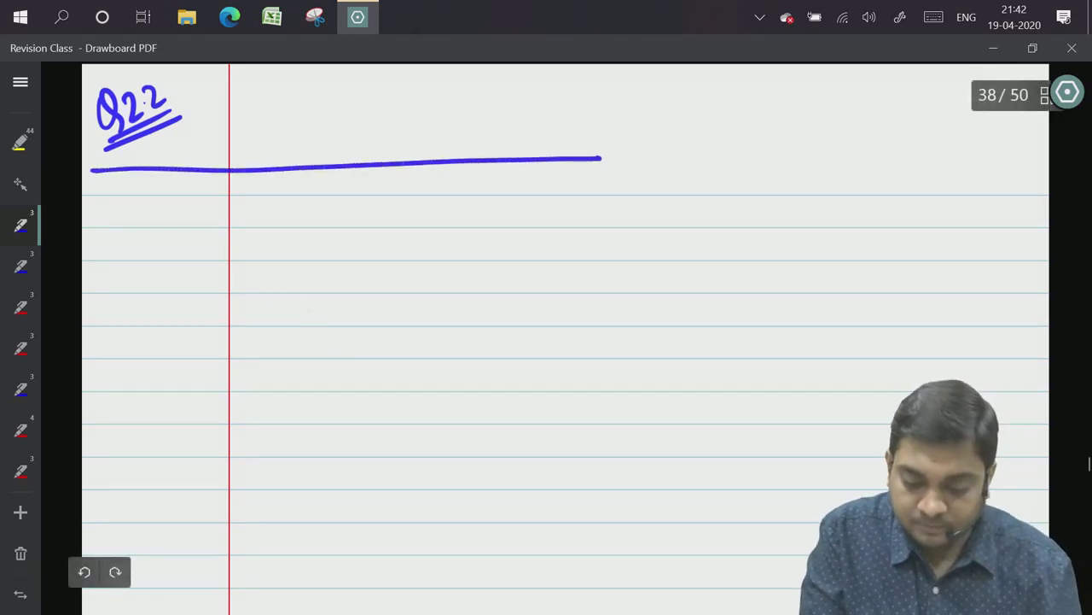
left_click_drag(456, 103, 459, 612)
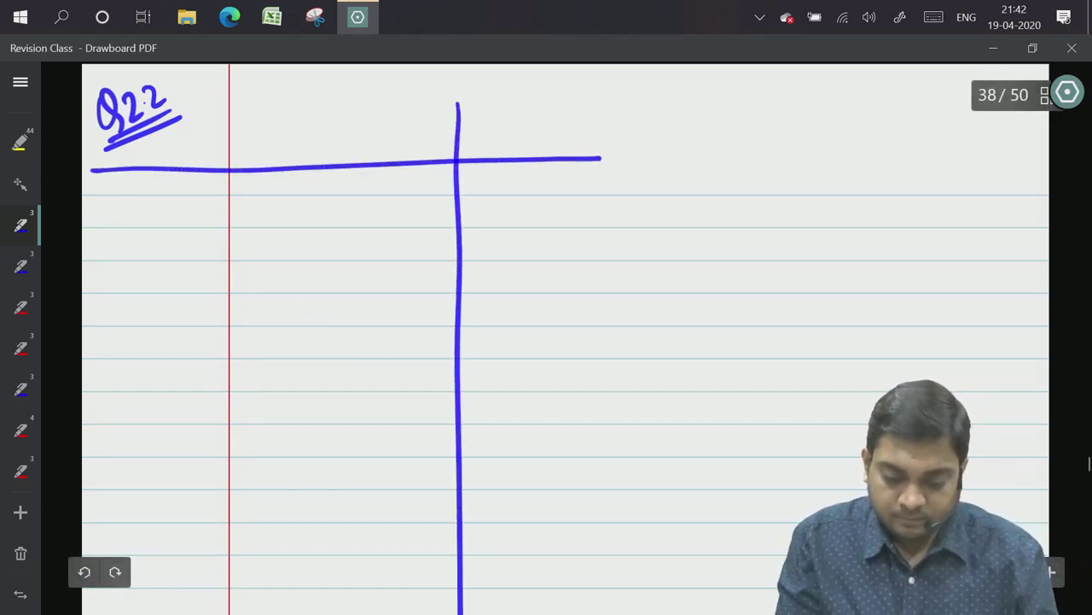
left_click_drag(591, 96, 592, 131)
left_click_drag(595, 312, 590, 613)
left_click(594, 127)
left_click_drag(597, 152, 593, 369)
left_click_drag(593, 282, 591, 376)
left_click_drag(592, 121, 598, 189)
left_click_drag(524, 124, 518, 148)
left_click_drag(515, 137, 538, 124)
mouse_move(229, 134)
left_mouse_down()
mouse_move(237, 163)
mouse_move(250, 138)
mouse_move(267, 145)
left_mouse_up()
left_click_drag(278, 133, 276, 135)
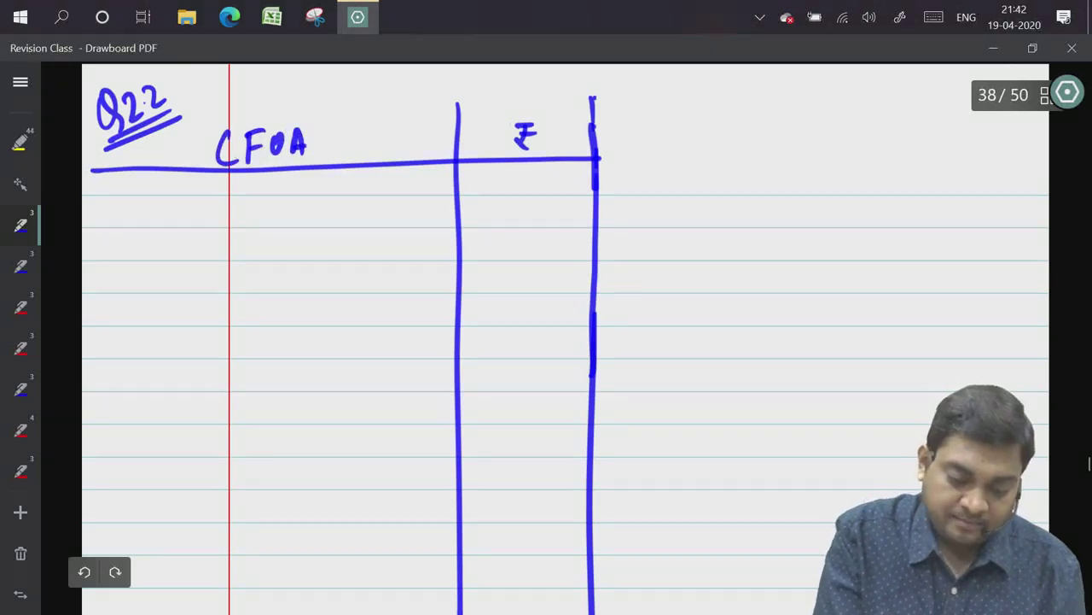
Write '(Using Direct Method)' in red beside the CFOA heading
left_click(20, 347)
mouse_move(324, 72)
left_mouse_down()
mouse_move(318, 148)
mouse_move(353, 79)
left_mouse_up()
left_click_drag(362, 84, 403, 100)
left_click_drag(413, 85, 401, 126)
left_click_drag(332, 124, 330, 149)
mouse_move(356, 131)
left_mouse_down()
mouse_move(357, 145)
mouse_move(374, 133)
mouse_move(399, 147)
left_mouse_up()
mouse_move(421, 111)
left_mouse_down()
mouse_move(422, 142)
mouse_move(481, 130)
mouse_move(500, 82)
mouse_move(505, 130)
left_mouse_up()
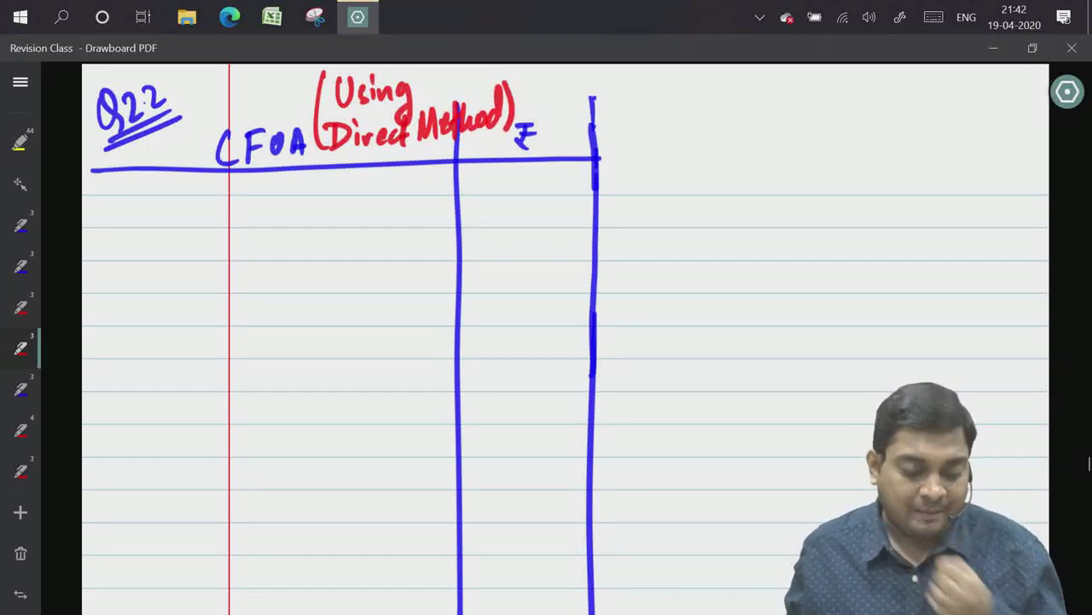
Draw the CFIA table beside CFOA in blue, with a ₹ column and a CFIA heading
left_click(21, 389)
left_click_drag(610, 157, 805, 159)
left_click_drag(910, 161, 1048, 161)
left_click_drag(795, 159, 971, 159)
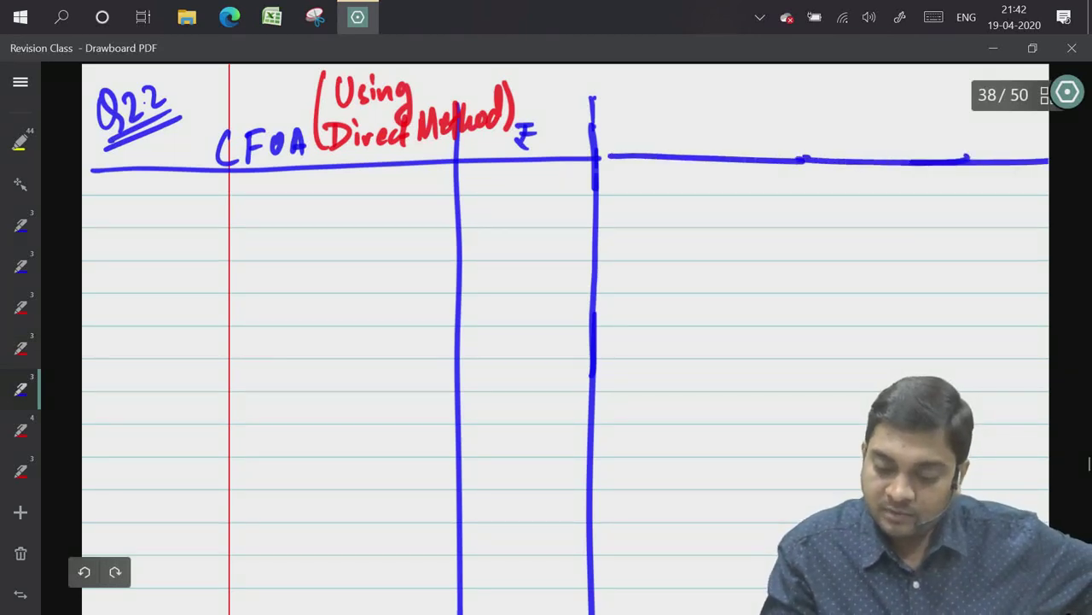
left_click_drag(621, 101, 624, 522)
left_click_drag(952, 96, 948, 380)
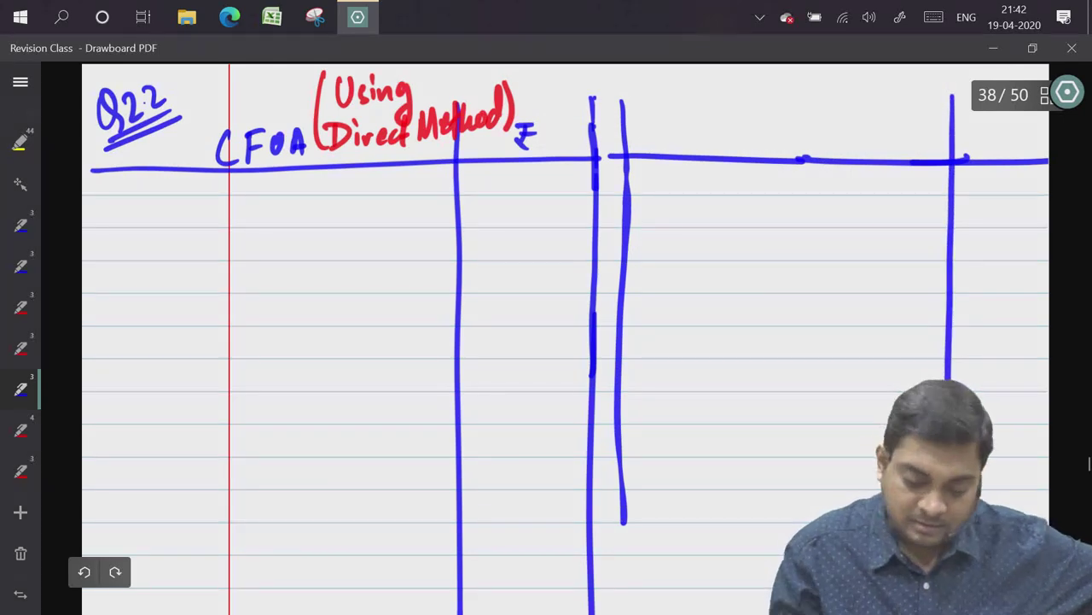
left_click(85, 572)
left_click(84, 572)
left_click_drag(623, 100, 626, 371)
left_click_drag(937, 107, 933, 371)
left_click_drag(986, 138, 1005, 137)
left_click_drag(988, 126, 1009, 124)
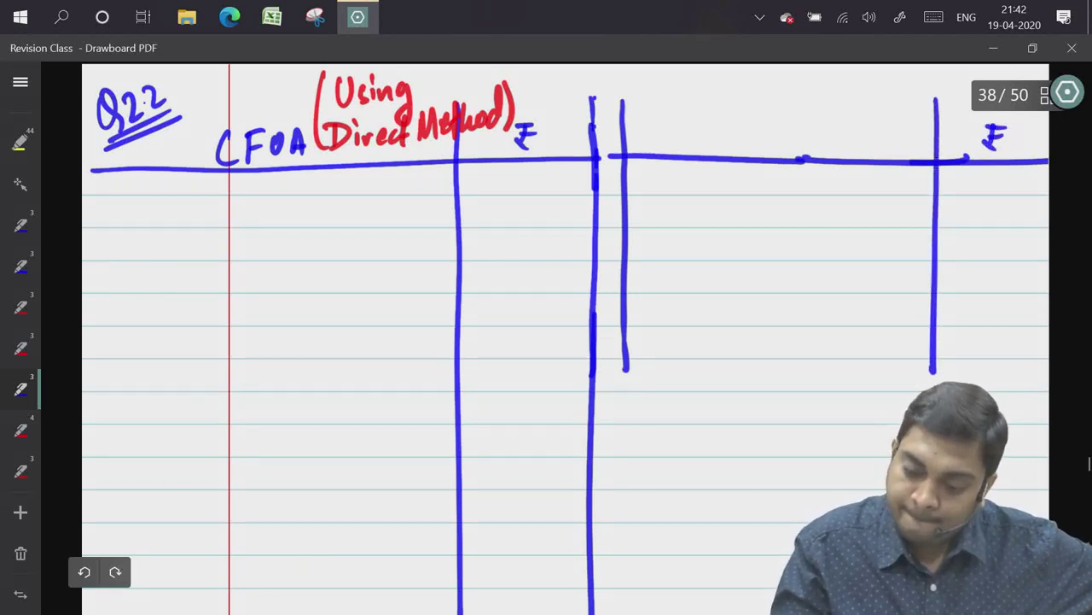
left_click_drag(804, 147, 823, 145)
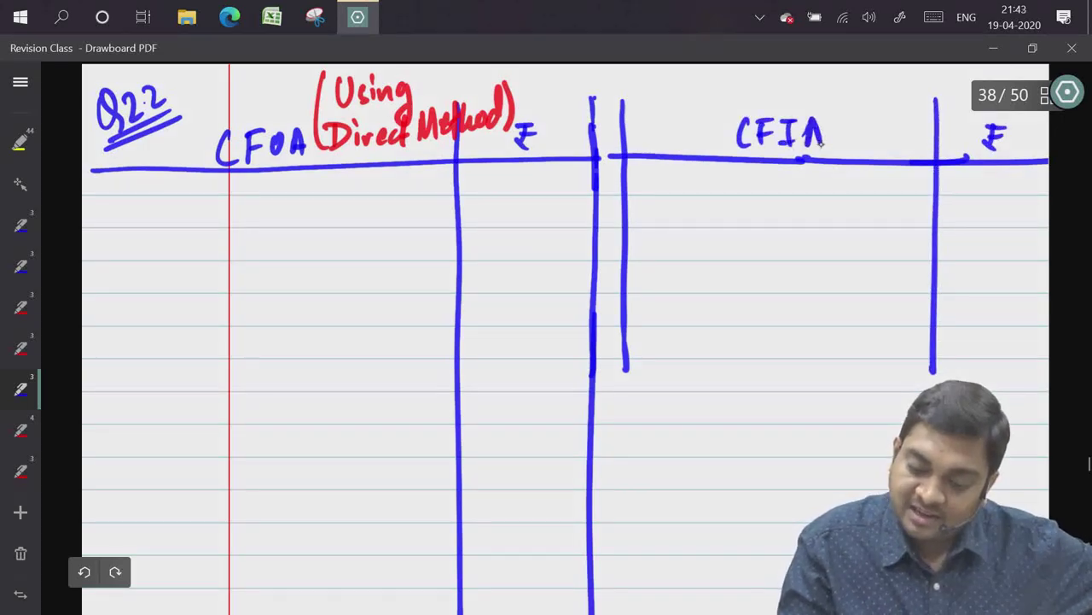
Draw the CFFA table below CFIA with its amount divider, heading rule and CFFA title
scroll(998, 420, "down", 1)
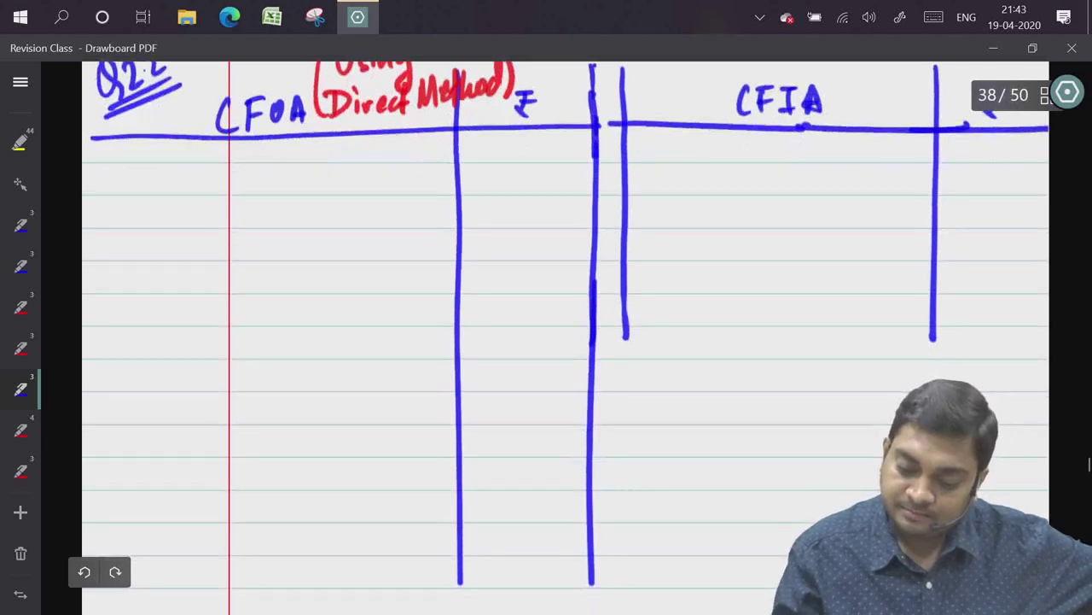
left_click_drag(618, 369, 1048, 370)
left_click_drag(621, 359, 626, 613)
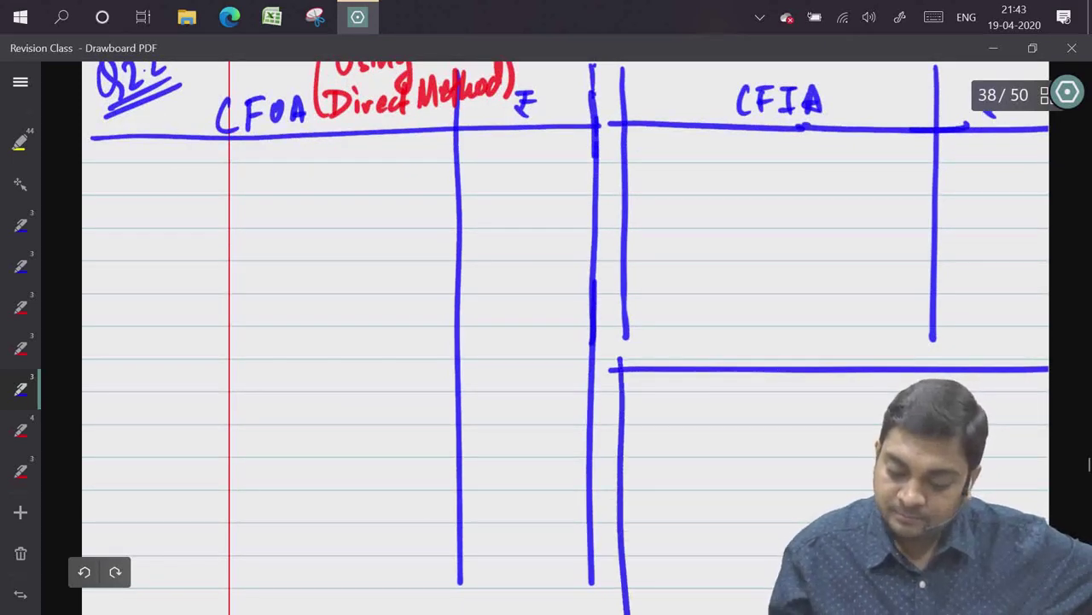
left_click_drag(927, 363, 927, 380)
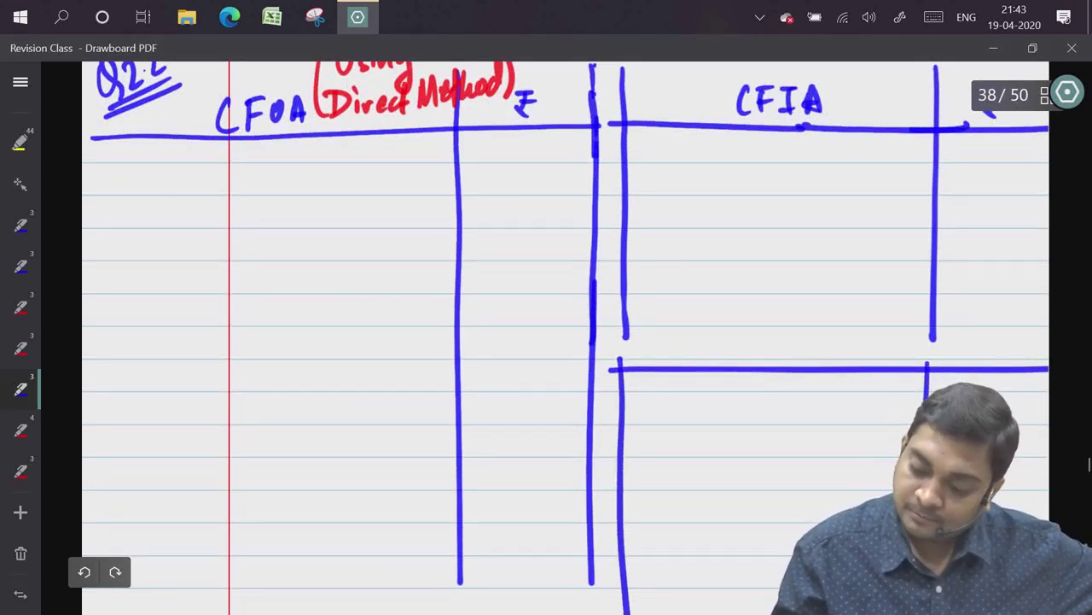
left_click_drag(626, 419, 1048, 415)
mouse_move(753, 386)
left_mouse_down()
mouse_move(755, 410)
mouse_move(770, 410)
left_mouse_up()
left_click_drag(766, 387, 811, 384)
left_click_drag(795, 397, 836, 408)
left_click_drag(821, 399, 850, 395)
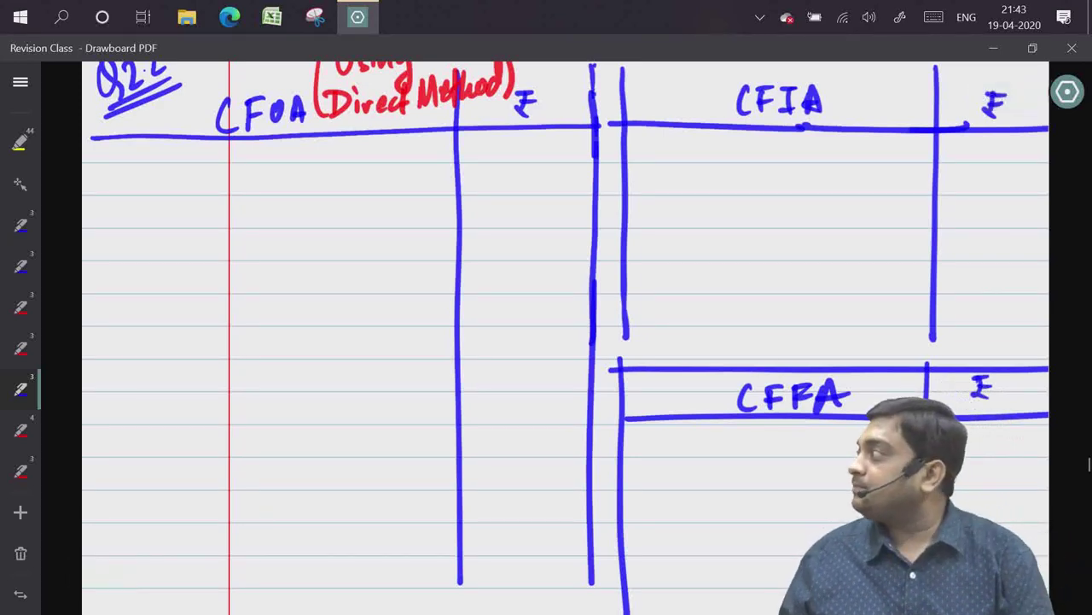
Close the tops of the CFIA and CFOA boxes and lengthen the CFOA column lines
scroll(760, 559, "up", 1)
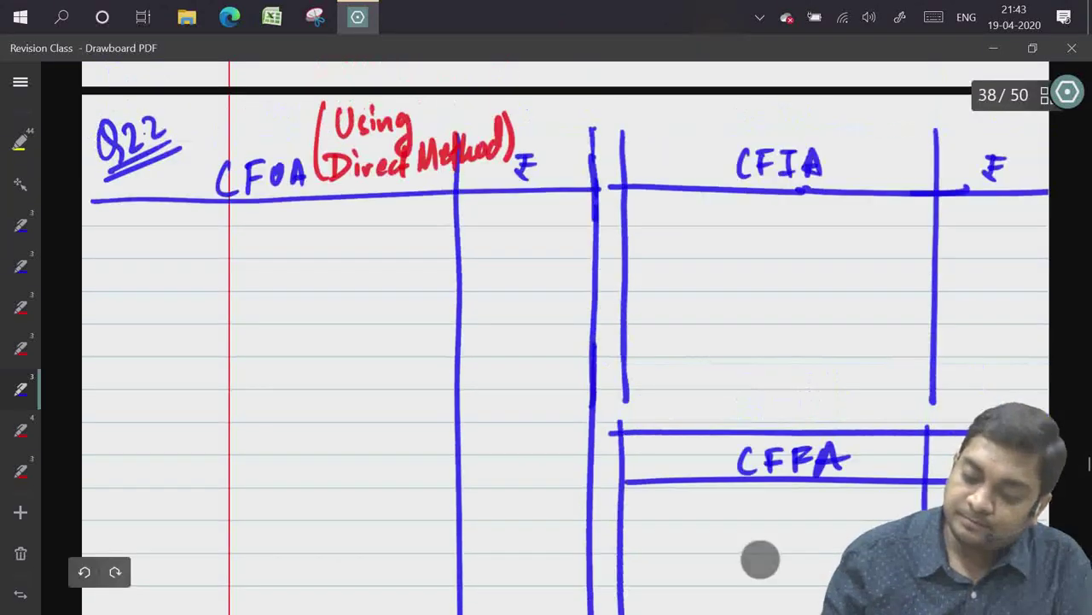
left_click_drag(618, 134, 1048, 130)
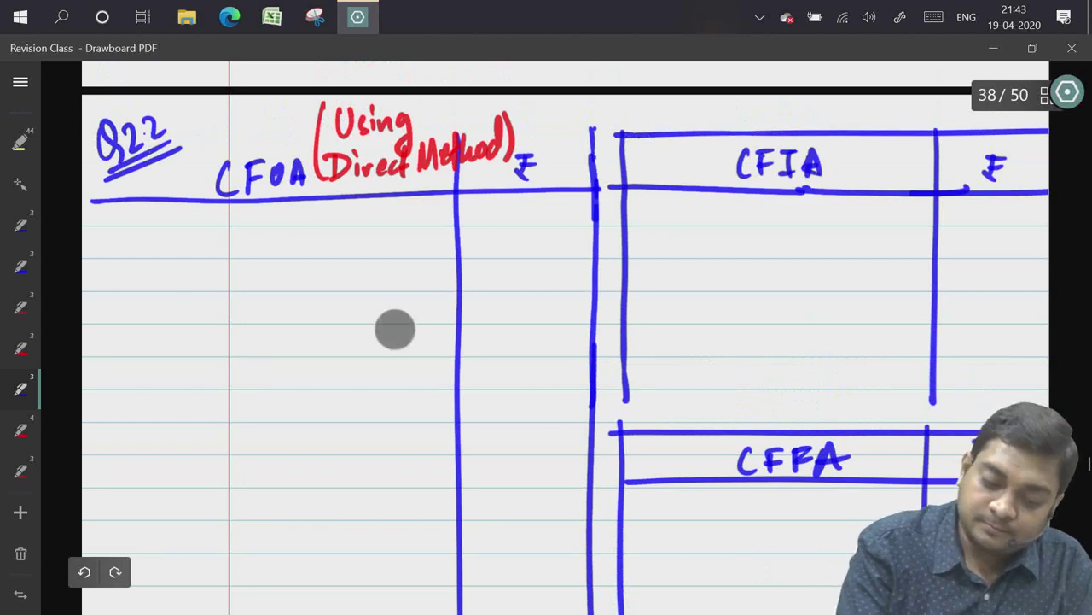
left_click_drag(89, 160, 590, 133)
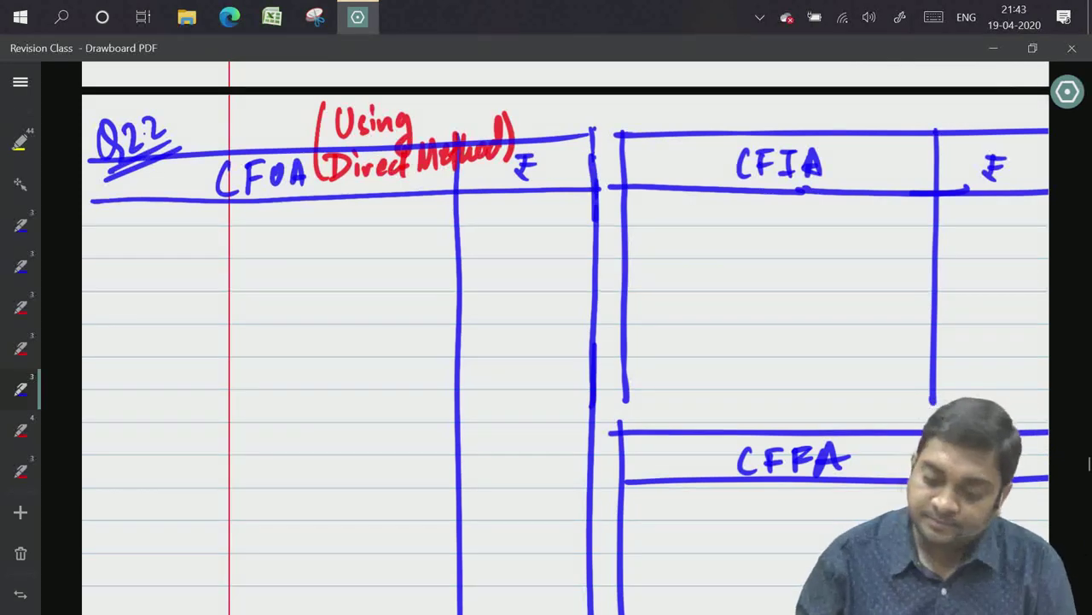
scroll(563, 341, "down", 3)
left_click_drag(459, 496, 460, 555)
left_click_drag(591, 495, 592, 550)
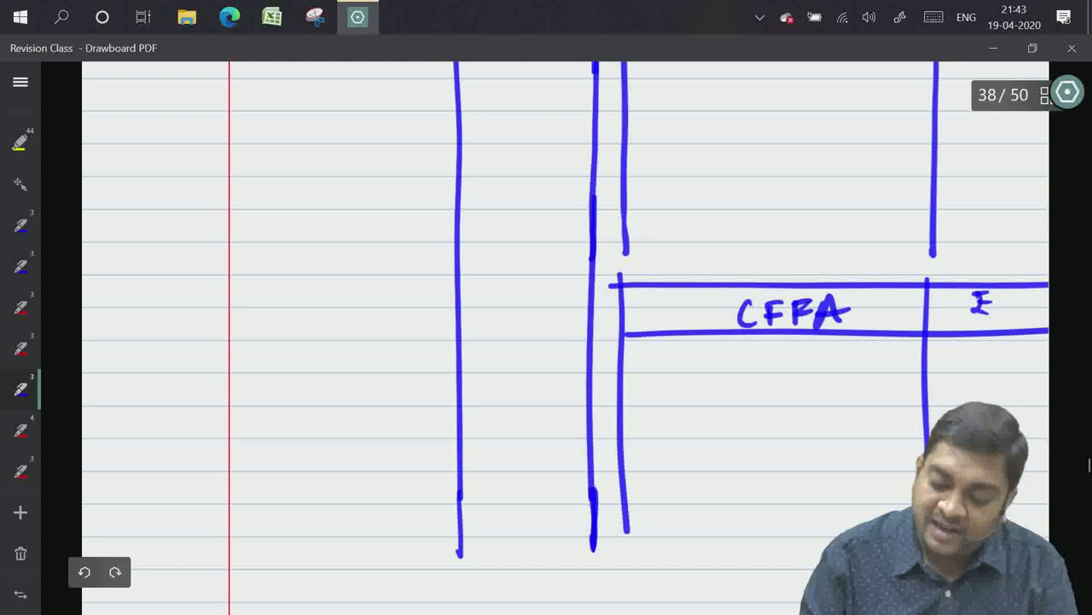
scroll(563, 341, "up", 5)
scroll(563, 342, "down", 3)
scroll(563, 342, "up", 1)
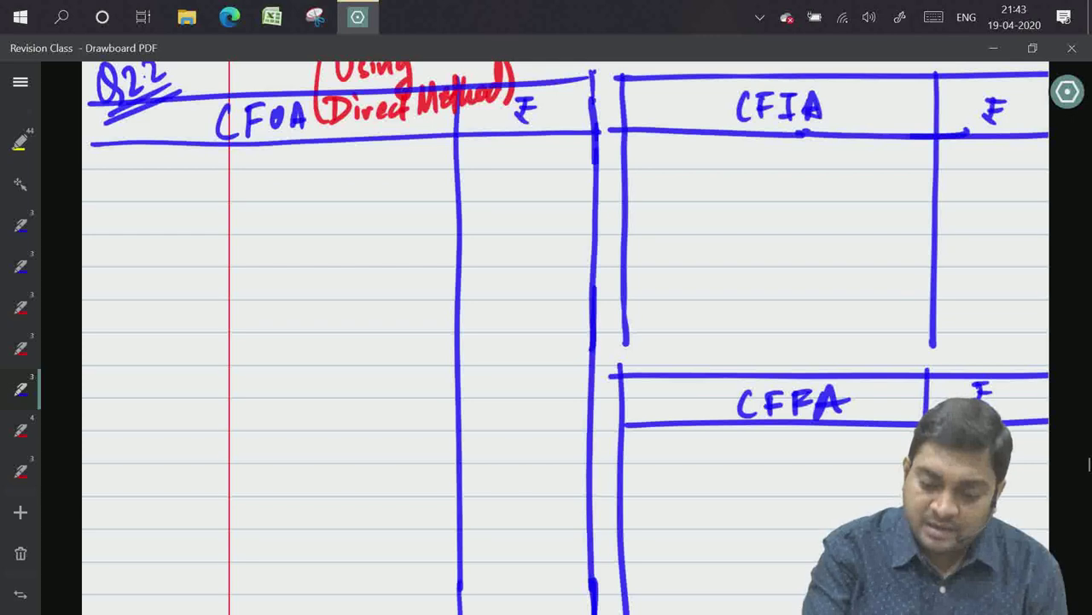
Write 'Sale Proceed of furniture' with amount 12000 as the first CFIA entry
left_click_drag(651, 155, 640, 182)
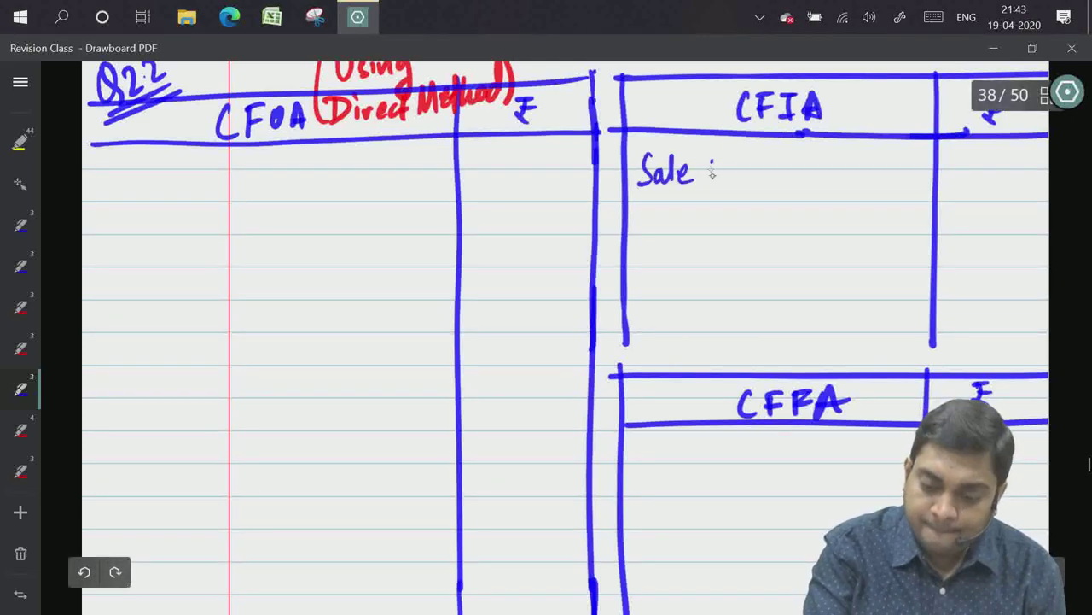
left_click_drag(750, 163, 746, 181)
mouse_move(753, 174)
left_mouse_down()
mouse_move(786, 157)
mouse_move(804, 178)
mouse_move(822, 167)
mouse_move(809, 174)
left_mouse_up()
left_click(84, 572)
left_click(83, 572)
left_click_drag(826, 147, 823, 194)
mouse_move(859, 140)
left_mouse_down()
mouse_move(848, 193)
mouse_move(897, 168)
mouse_move(910, 179)
mouse_move(951, 177)
left_mouse_up()
left_click_drag(960, 163, 998, 176)
left_click_drag(1018, 155, 1012, 159)
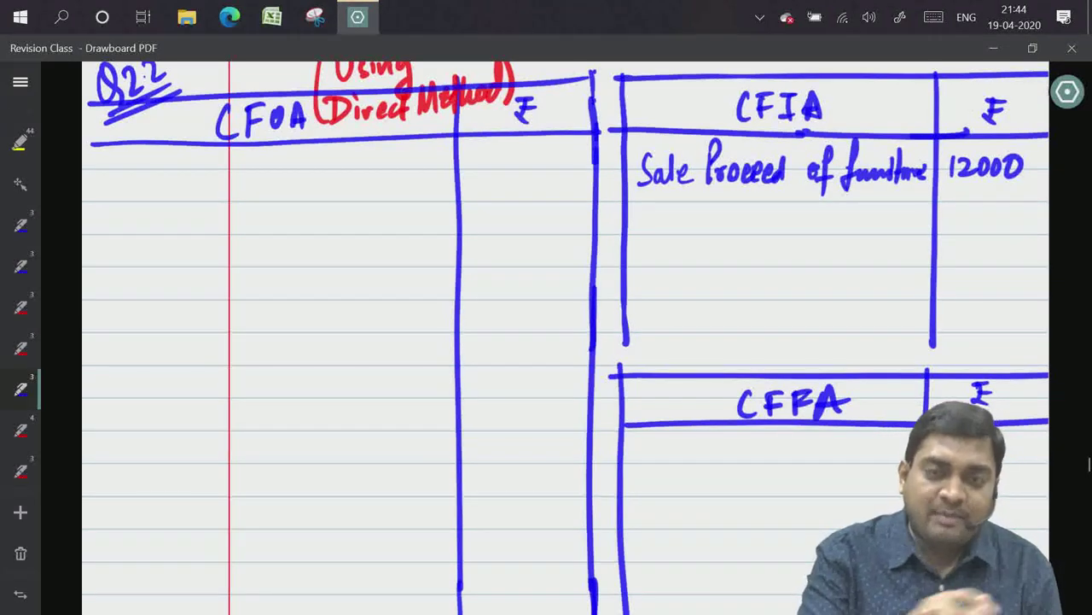
Highlight the CFOA (Direct Method) header row in yellow, then return to the blue pen
left_click_drag(481, 311, 480, 366)
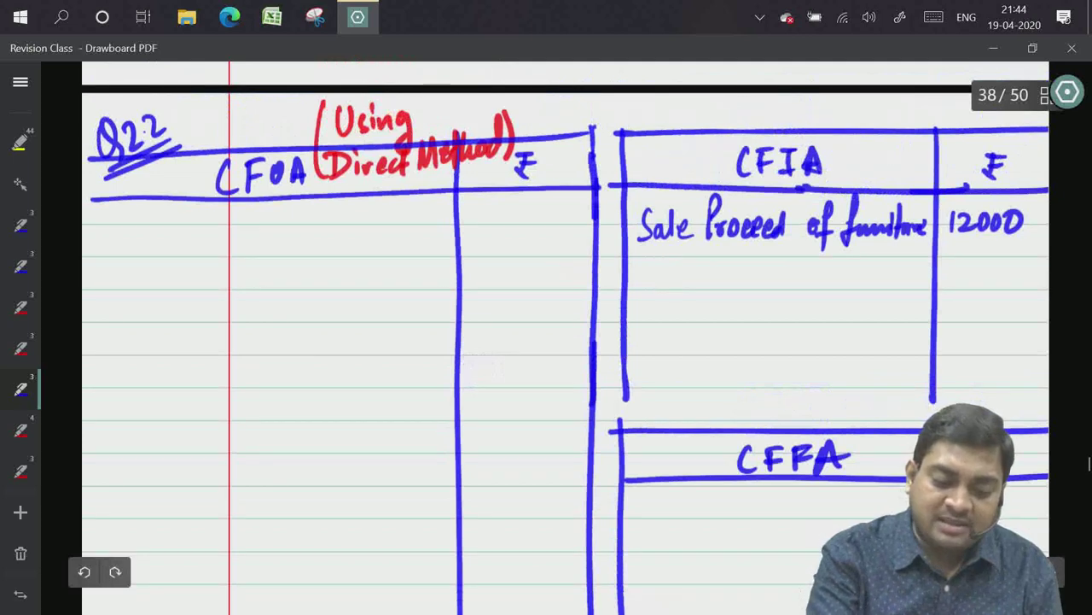
left_click(19, 141)
left_click_drag(311, 175, 465, 154)
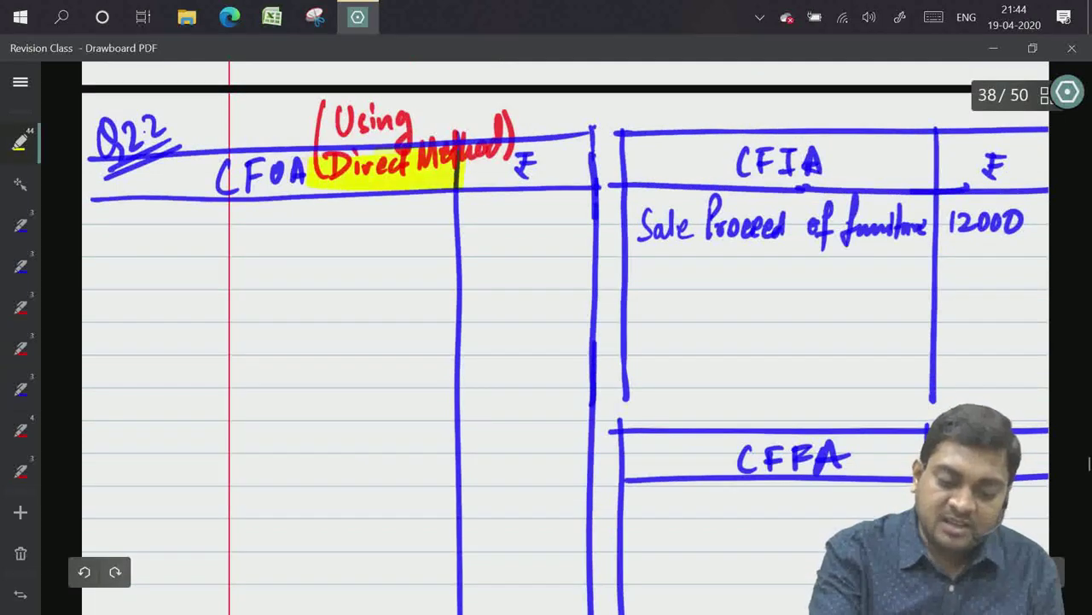
left_click_drag(342, 141, 495, 137)
left_click_drag(299, 149, 397, 103)
left_click_drag(418, 183, 128, 192)
left_click_drag(504, 171, 627, 162)
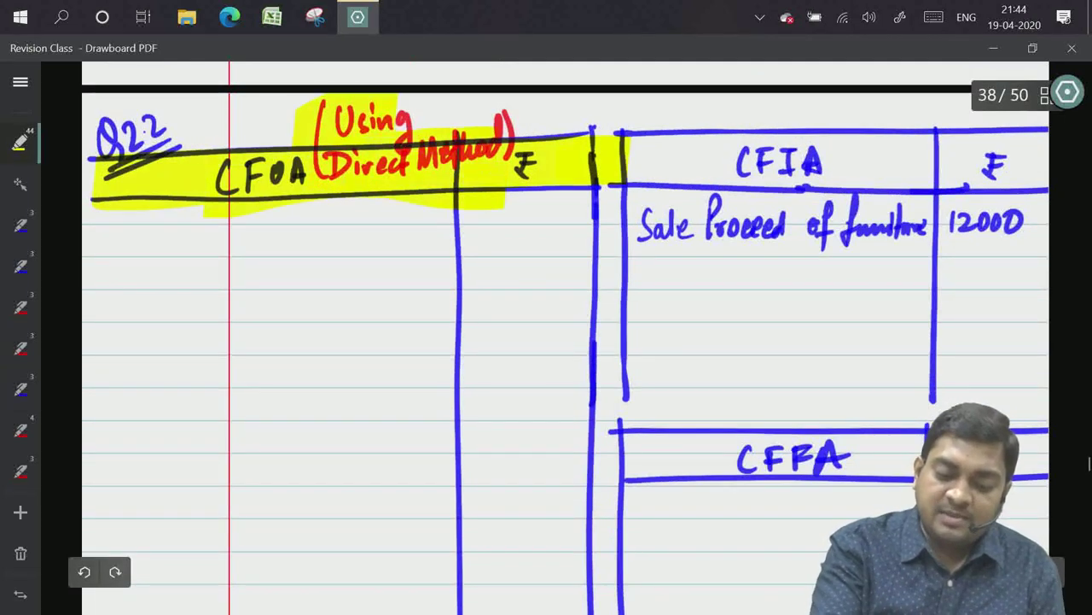
left_click(21, 266)
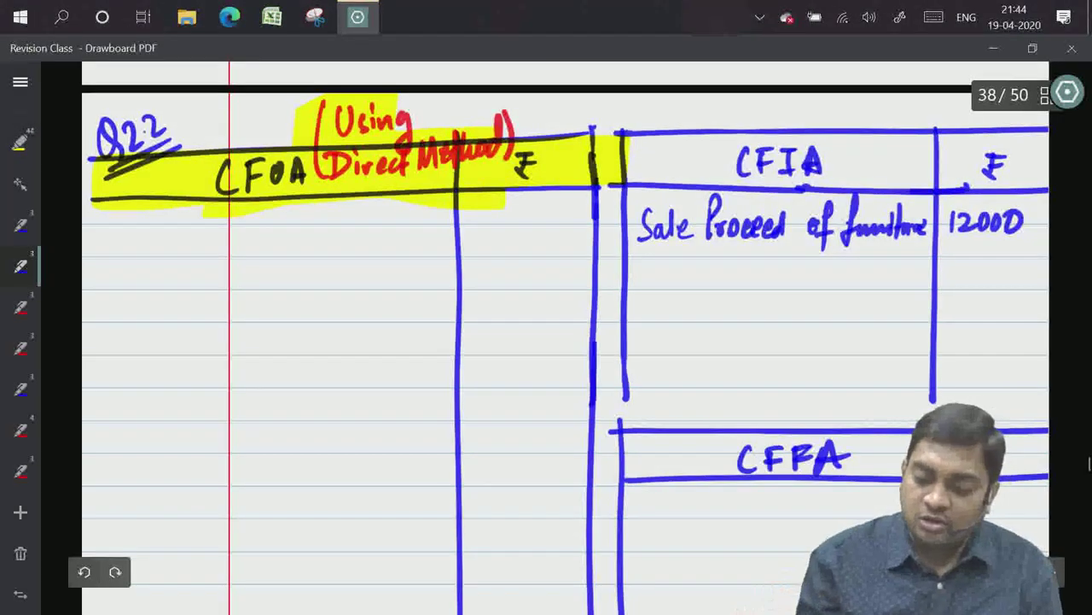
scroll(780, 512, "down", 3)
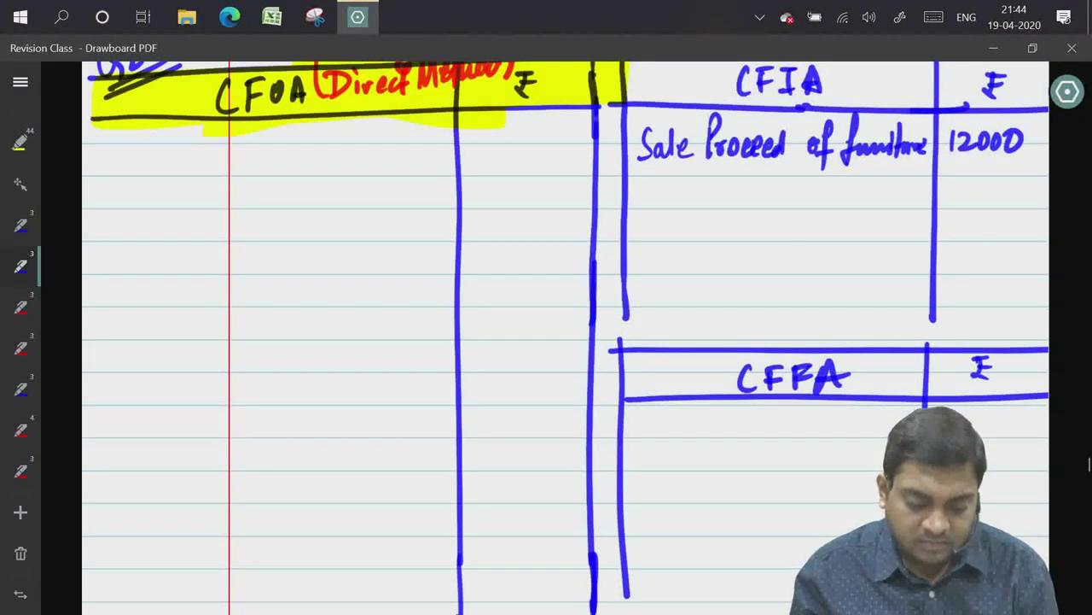
Write 'Purchase of Machinery' with the bracketed outflow (330000) below the furniture sale
mouse_move(641, 181)
left_mouse_down()
mouse_move(642, 205)
mouse_move(655, 202)
left_mouse_up()
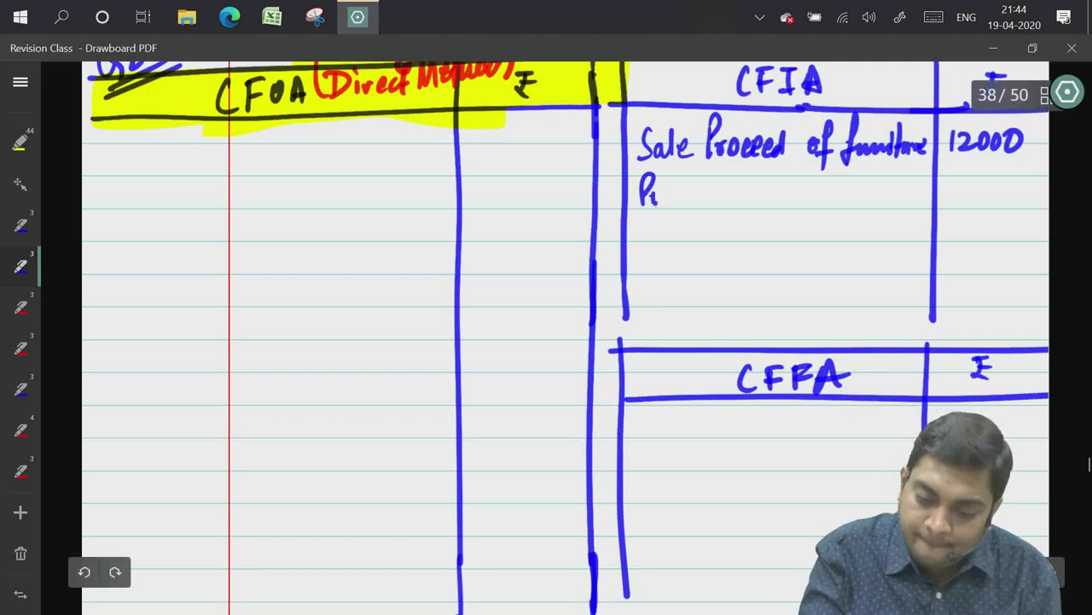
left_click_drag(725, 198, 767, 189)
left_click_drag(780, 172, 774, 210)
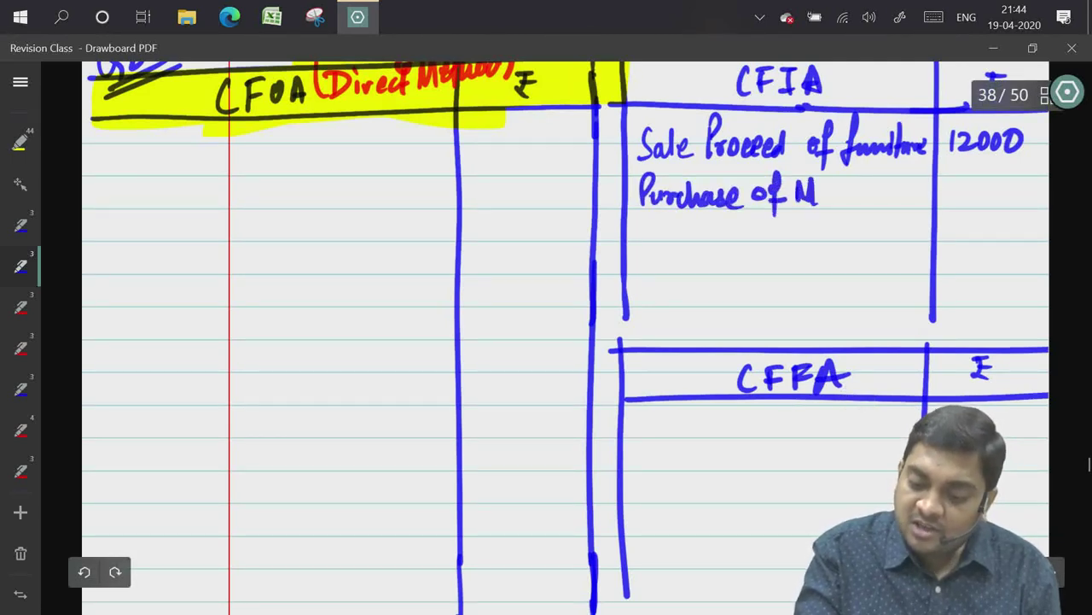
left_click_drag(832, 181, 850, 204)
mouse_move(847, 191)
left_mouse_down()
mouse_move(861, 203)
mouse_move(903, 193)
left_mouse_up()
left_click_drag(903, 189, 907, 229)
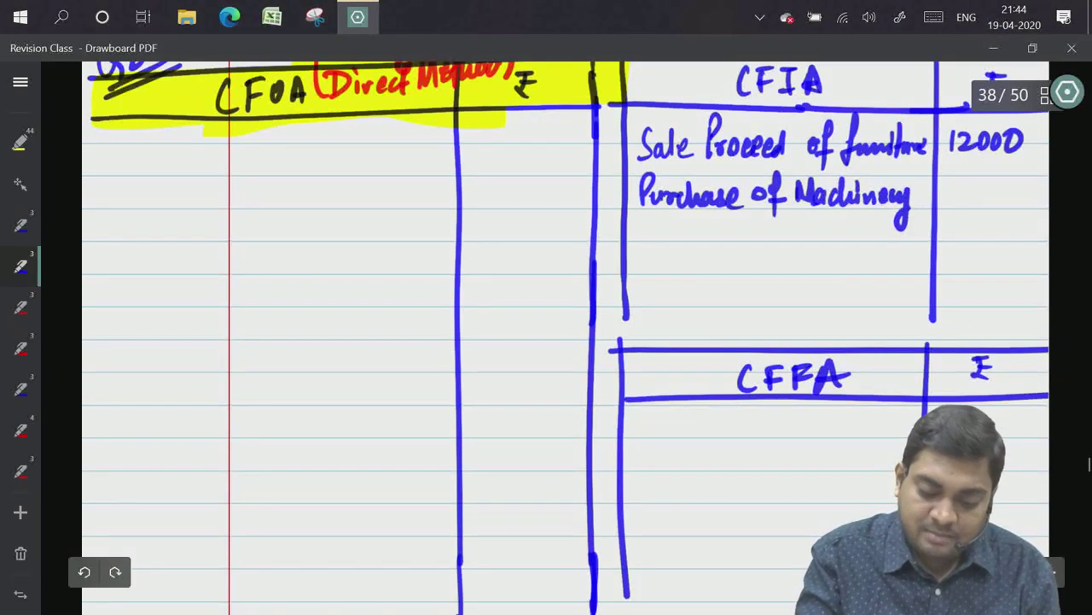
left_click_drag(949, 183, 978, 203)
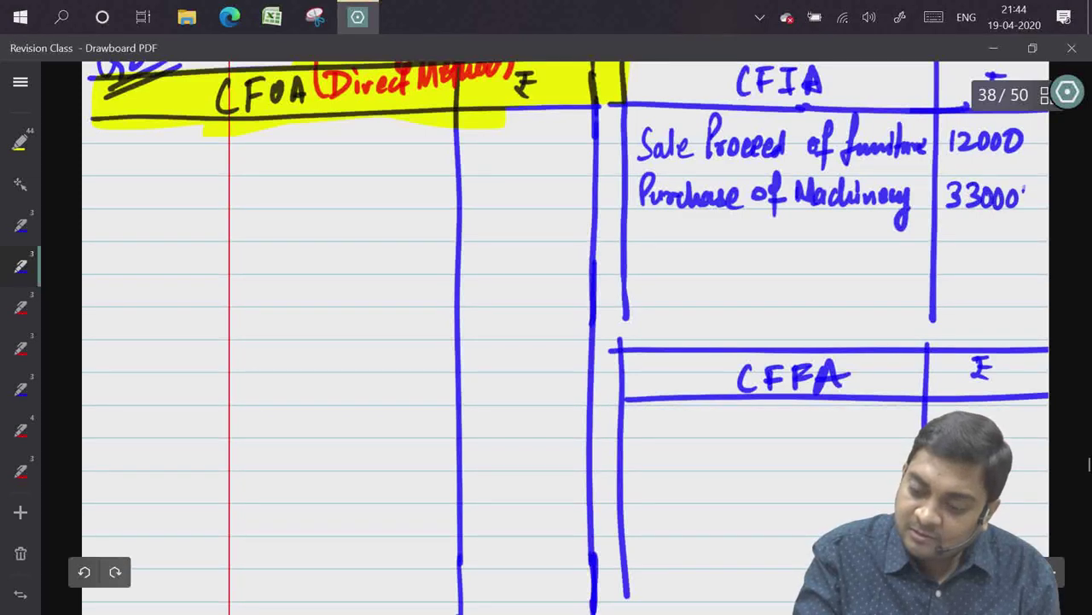
left_click_drag(1037, 174, 1034, 224)
left_click_drag(954, 166, 942, 222)
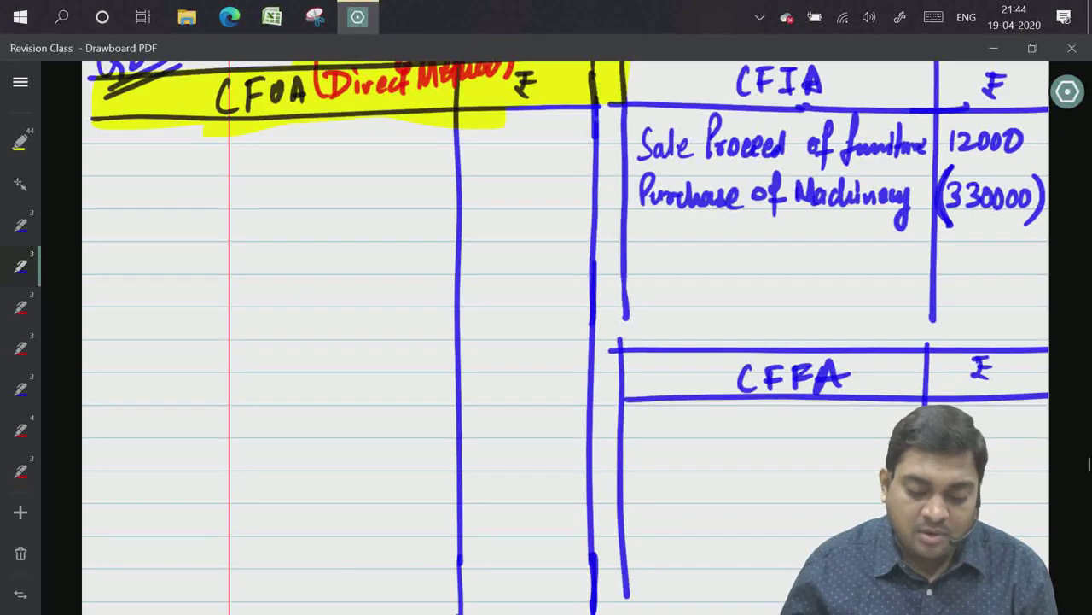
Write the Redemption of P Share row with working (1000000 + 3%) and outflow (1030000)
scroll(564, 342, "down", 5)
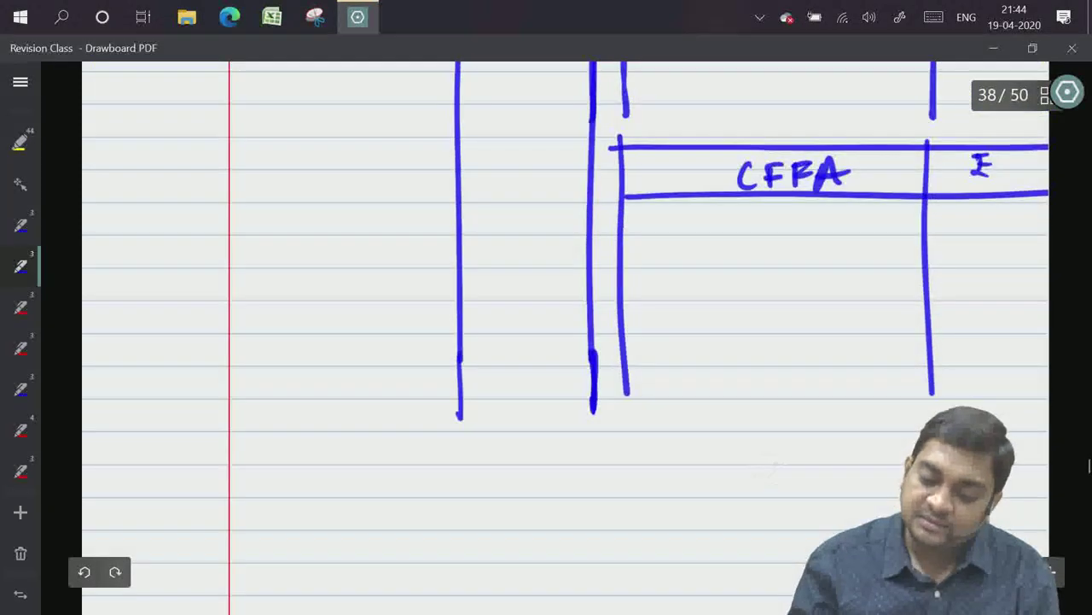
mouse_move(636, 210)
left_mouse_down()
mouse_move(651, 241)
mouse_move(774, 227)
mouse_move(817, 248)
mouse_move(854, 223)
mouse_move(854, 243)
mouse_move(887, 242)
left_mouse_up()
left_click_drag(891, 234, 906, 239)
left_click_drag(664, 254, 653, 292)
left_click_drag(676, 266, 678, 289)
left_click_drag(737, 268, 753, 270)
left_click_drag(771, 268, 770, 270)
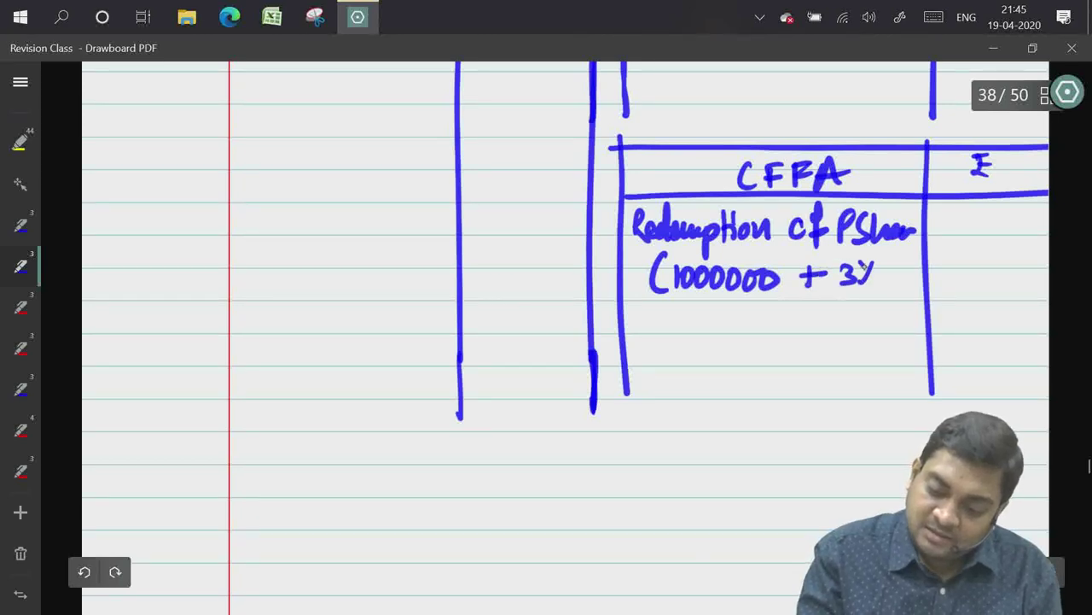
left_click_drag(868, 275, 873, 286)
left_click_drag(875, 242, 887, 301)
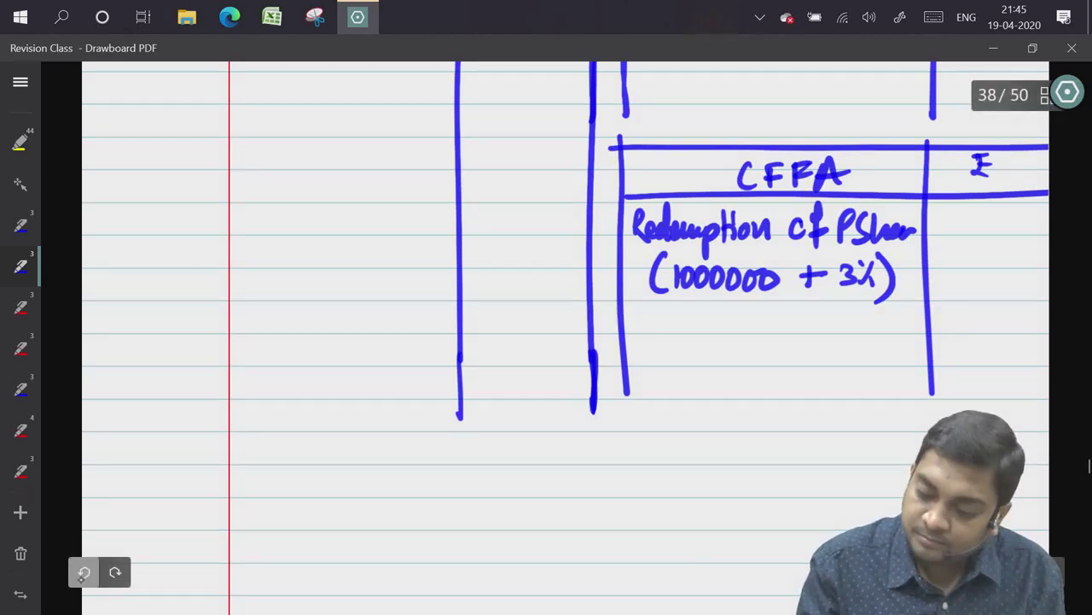
mouse_move(942, 231)
left_mouse_down()
mouse_move(942, 251)
mouse_move(954, 233)
mouse_move(959, 258)
mouse_move(983, 234)
mouse_move(1021, 236)
mouse_move(1036, 270)
mouse_move(932, 273)
left_mouse_up()
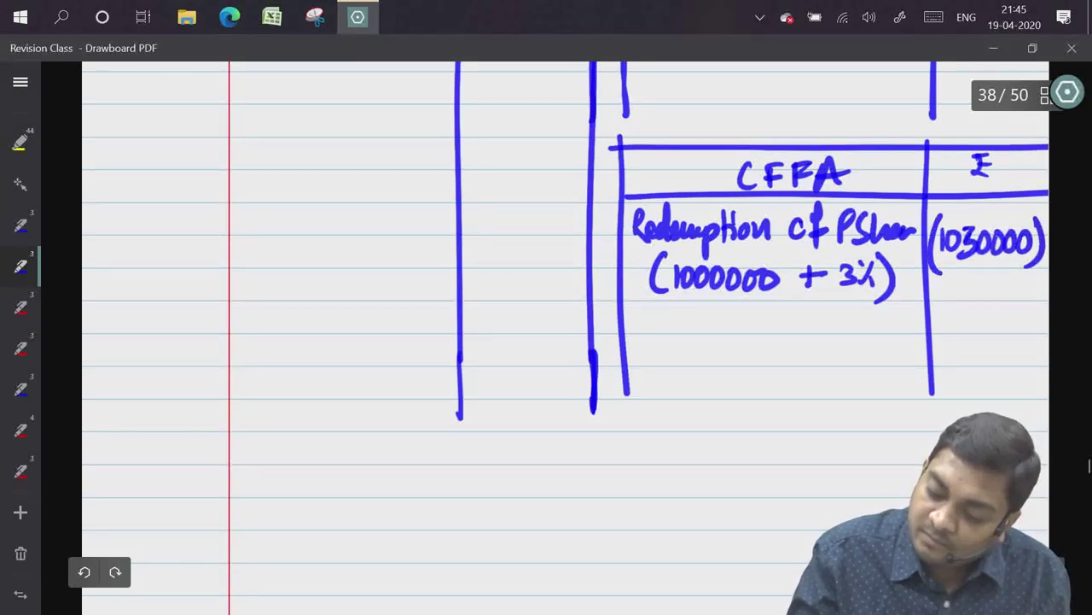
Highlight the (1000000 + 3%) redemption working in yellow
scroll(563, 342, "up", 3)
scroll(564, 341, "down", 5)
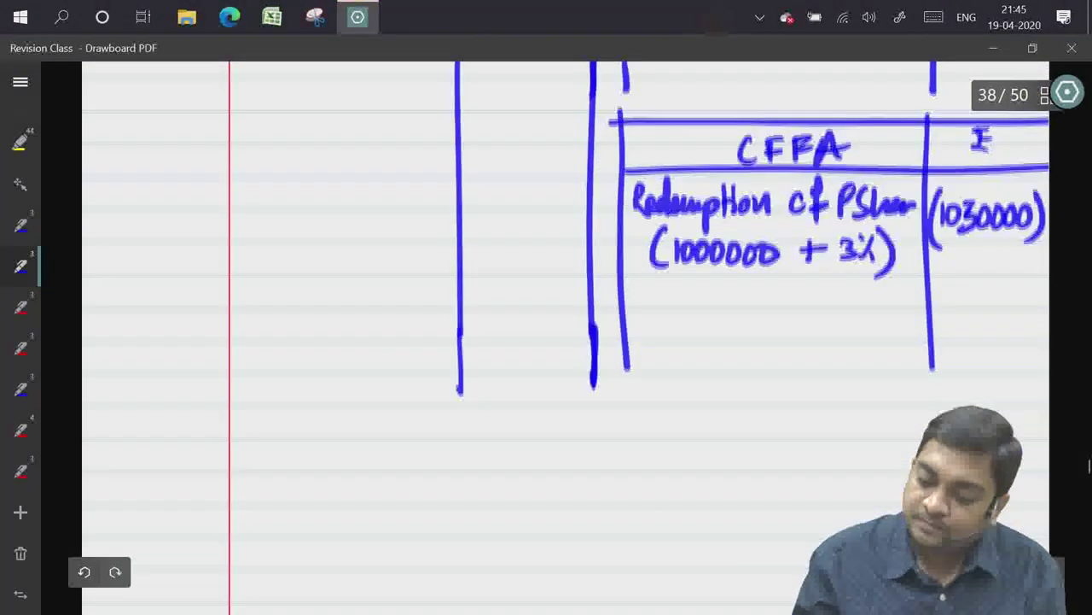
scroll(563, 342, "down", 1)
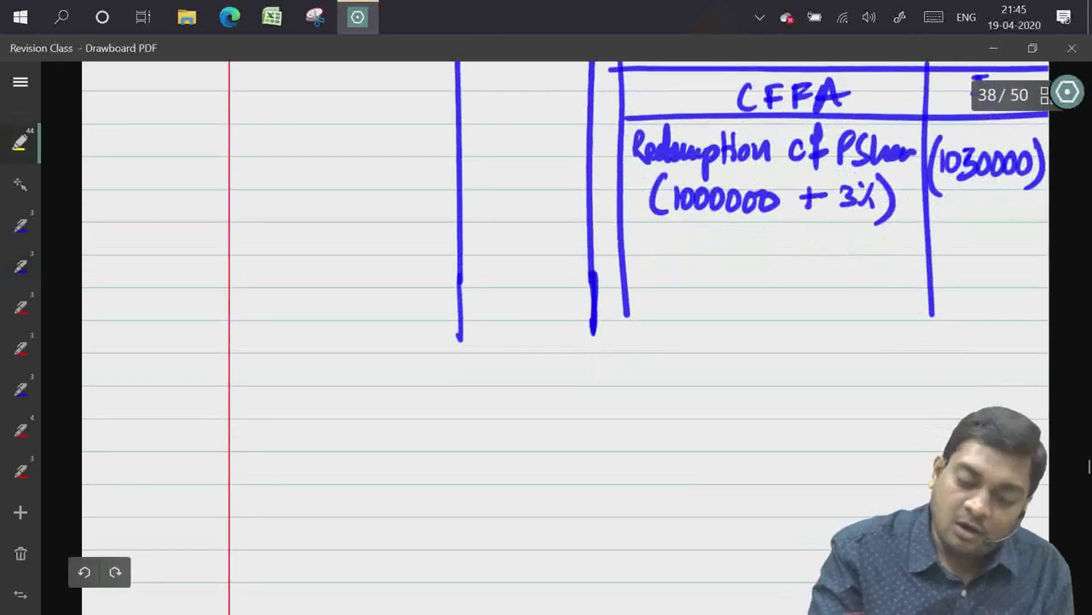
mouse_move(655, 196)
left_mouse_down()
mouse_move(909, 198)
mouse_move(708, 219)
mouse_move(891, 220)
left_mouse_up()
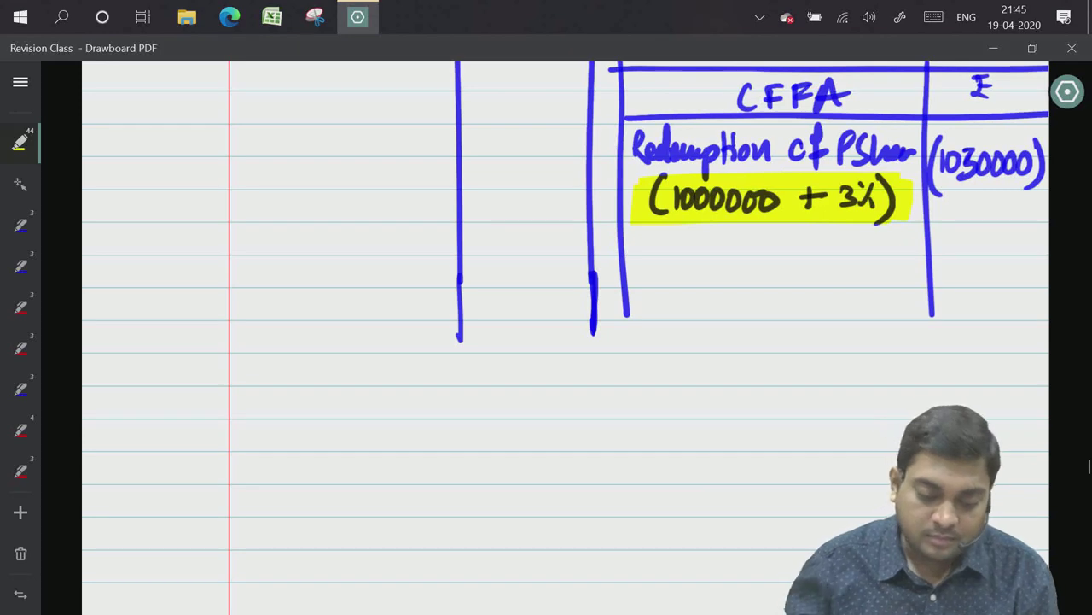
Write the Issue of Equity Share row in blue with the working (60000 × ₹12)
left_click(20, 388)
mouse_move(647, 229)
left_mouse_down()
mouse_move(655, 251)
mouse_move(659, 227)
left_mouse_up()
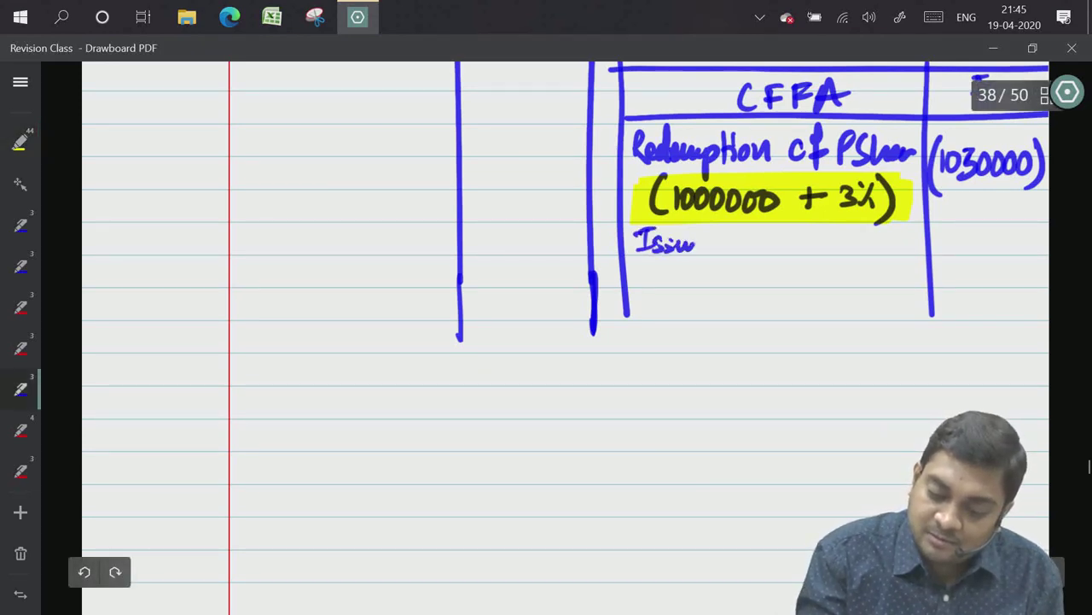
left_click_drag(739, 241, 742, 263)
mouse_move(739, 243)
left_mouse_down()
mouse_move(790, 262)
mouse_move(821, 253)
left_mouse_up()
mouse_move(829, 223)
left_mouse_down()
mouse_move(828, 253)
mouse_move(849, 246)
mouse_move(834, 283)
left_mouse_up()
mouse_move(865, 234)
left_mouse_down()
mouse_move(856, 251)
mouse_move(879, 251)
left_mouse_up()
left_click_drag(888, 241, 884, 244)
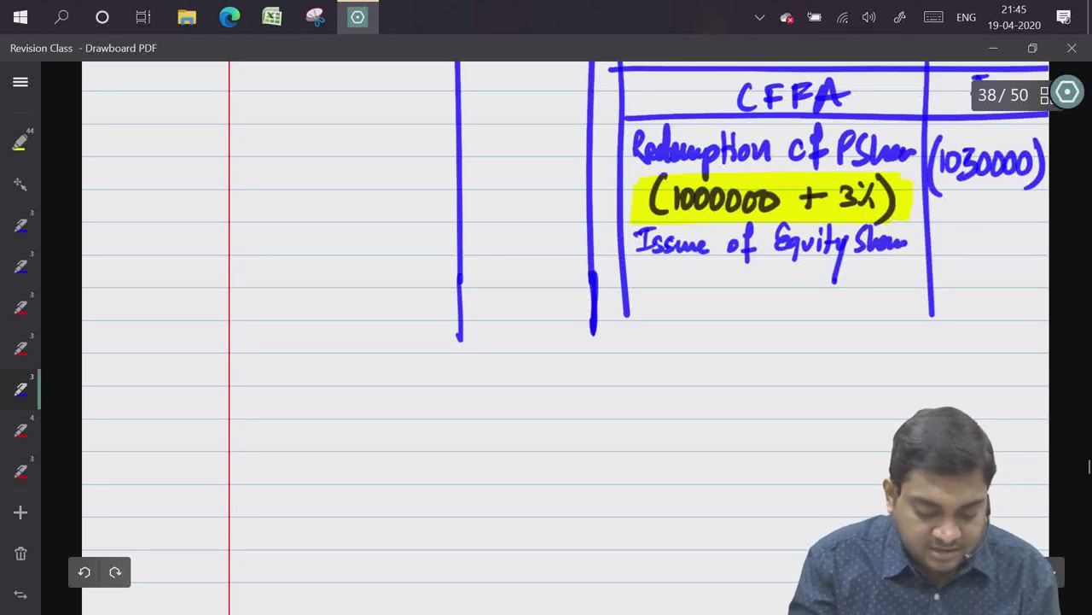
mouse_move(678, 266)
left_mouse_down()
mouse_move(674, 276)
mouse_move(704, 272)
left_mouse_up()
left_click_drag(720, 269, 734, 287)
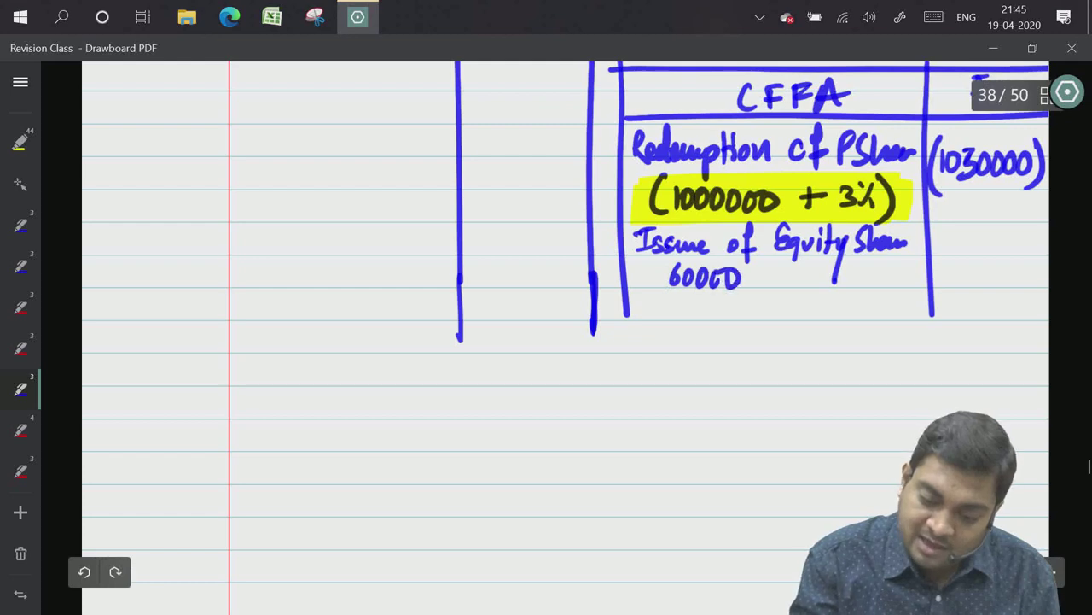
left_click_drag(671, 256, 662, 303)
left_click_drag(751, 271, 771, 291)
mouse_move(771, 271)
left_mouse_down()
mouse_move(751, 292)
mouse_move(830, 297)
left_mouse_up()
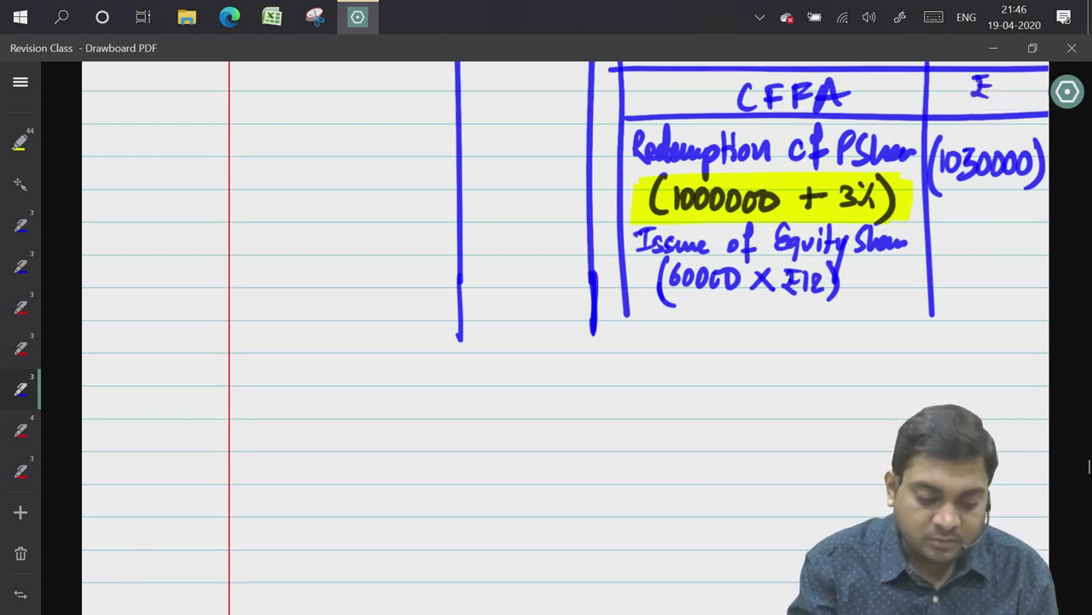
Highlight the (60000 × ₹12) working in yellow and enter the 720000 equity inflow
left_click(19, 141)
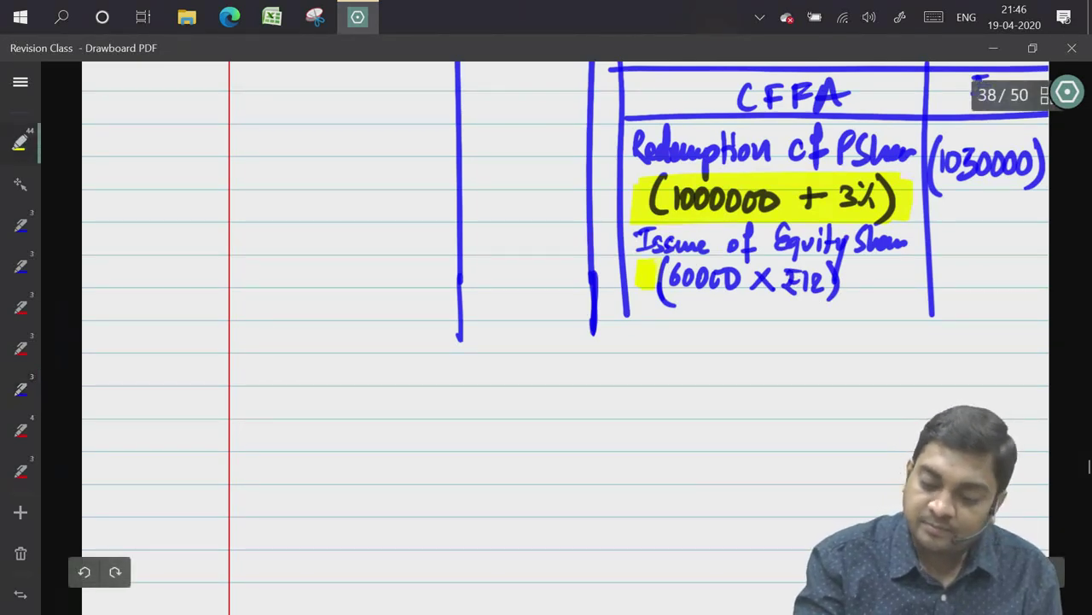
left_click_drag(639, 273, 840, 294)
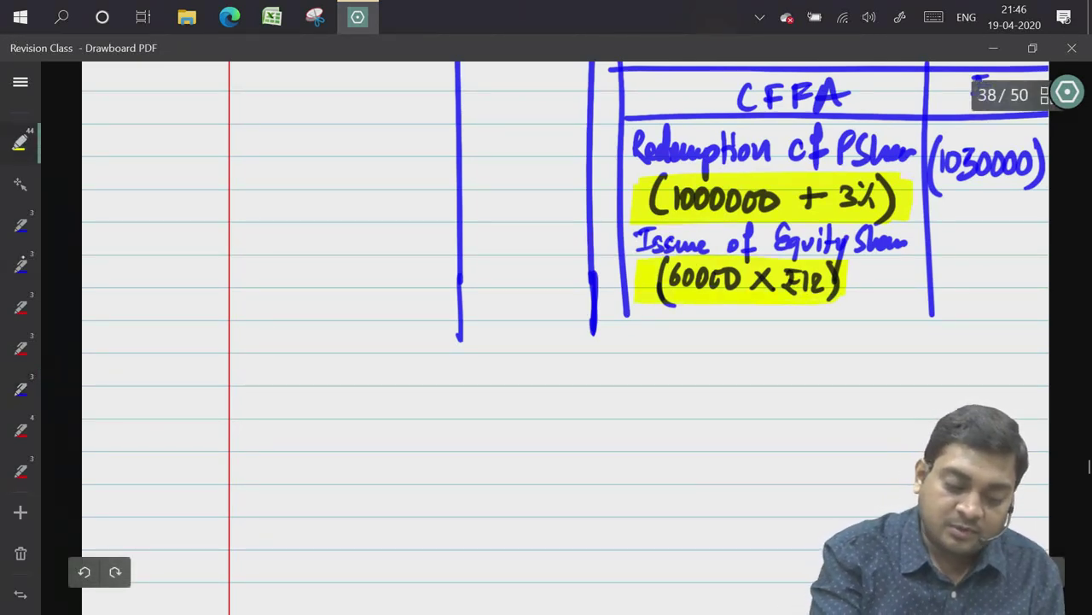
left_click(19, 266)
left_click_drag(944, 230, 951, 248)
left_click_drag(1017, 234, 1013, 249)
left_click_drag(1033, 232, 1029, 249)
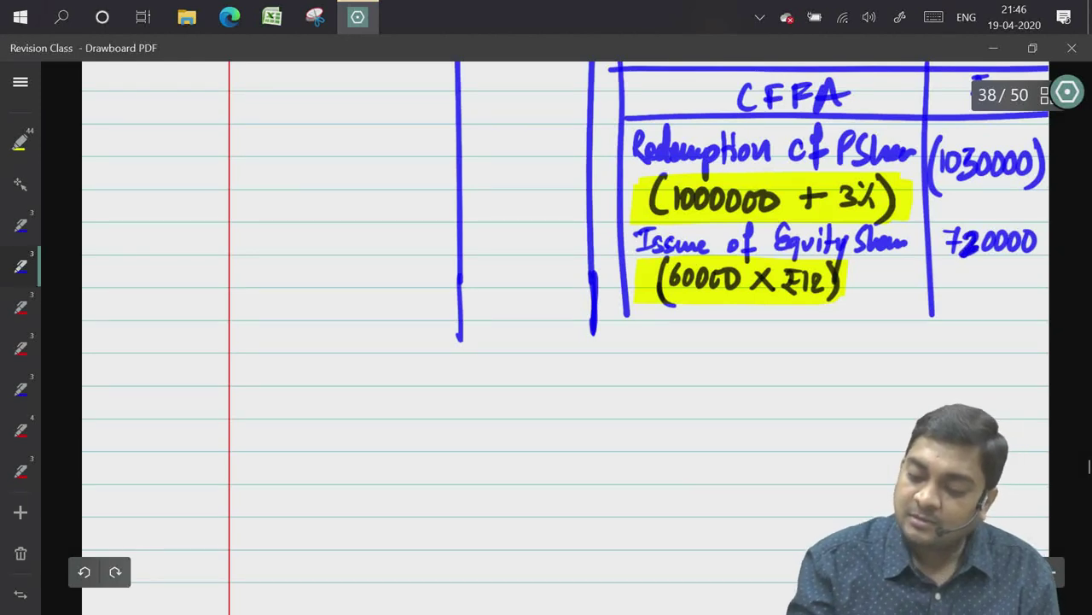
Extend the CFFA borders and add the Dividend Paid row with outflow (150000)
left_click_drag(629, 314, 627, 395)
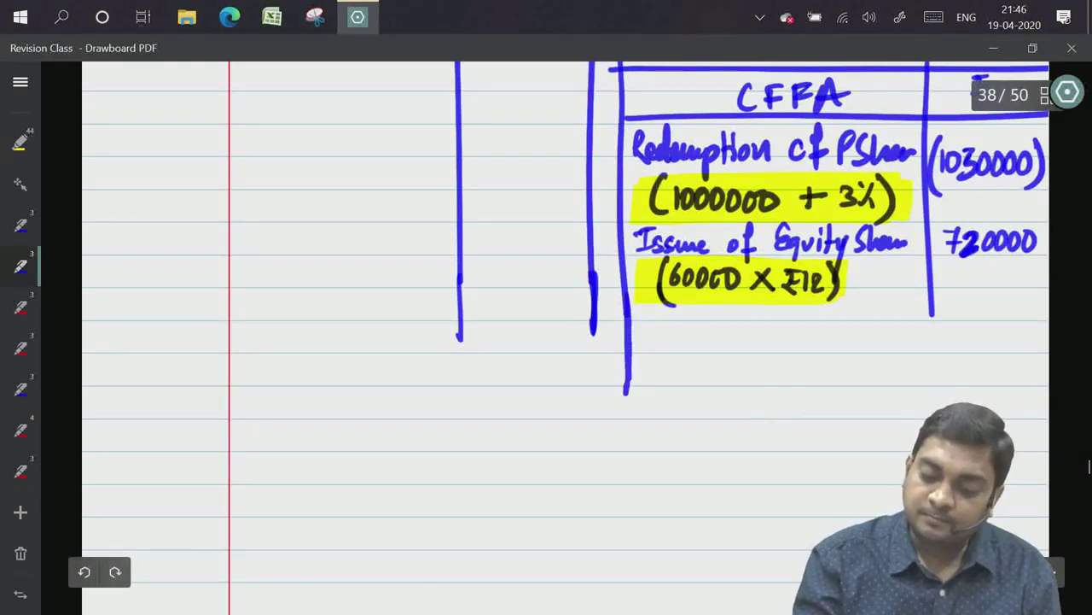
left_click_drag(932, 316, 936, 382)
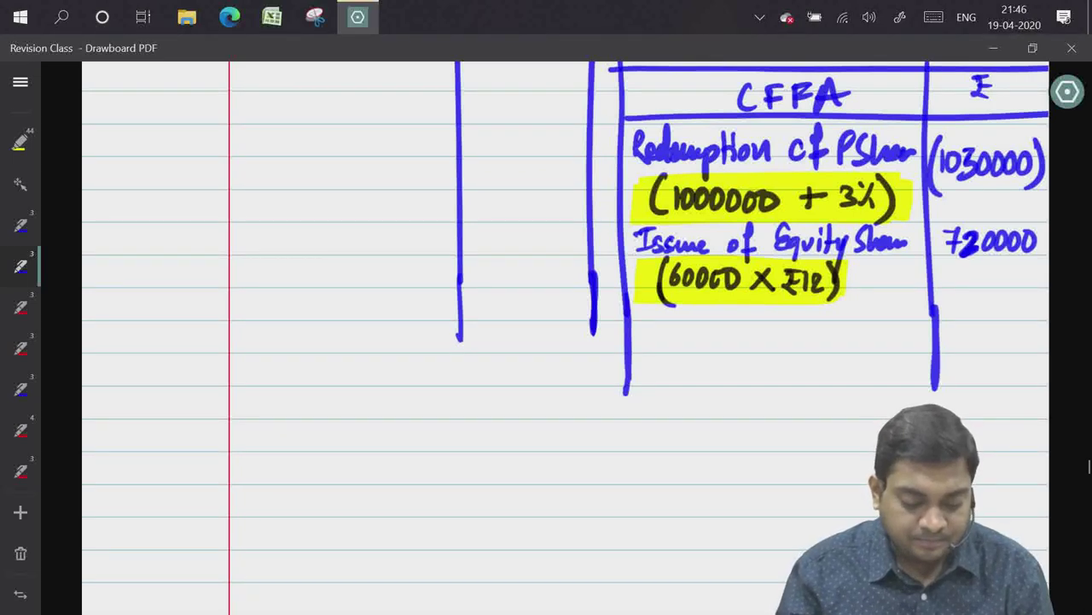
mouse_move(643, 315)
left_mouse_down()
mouse_move(656, 328)
mouse_move(707, 330)
mouse_move(773, 299)
mouse_move(807, 333)
mouse_move(812, 300)
left_mouse_up()
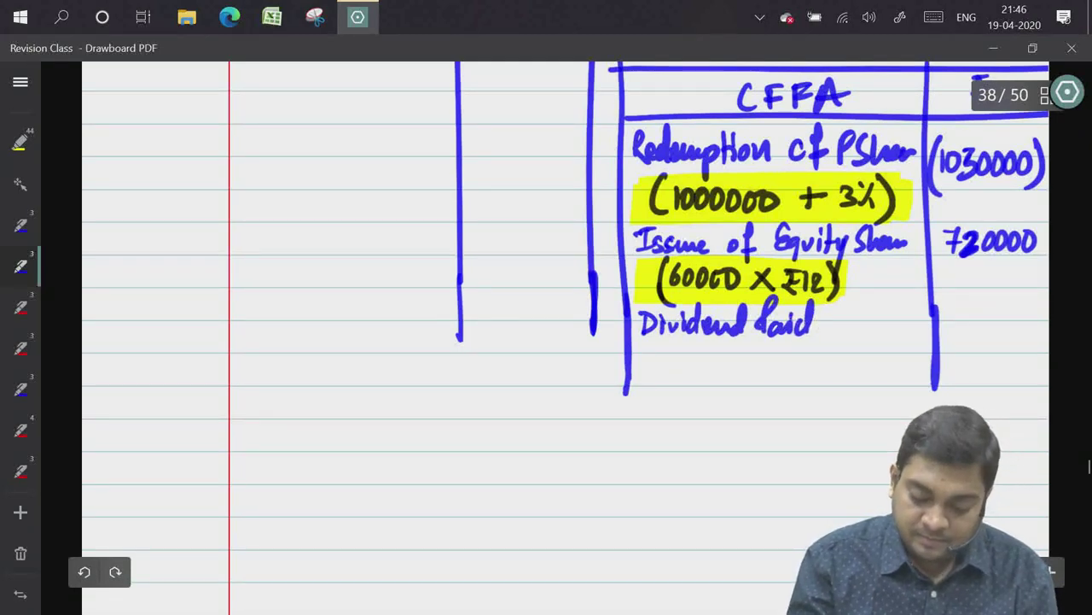
mouse_move(949, 306)
left_mouse_down()
mouse_move(946, 329)
mouse_move(959, 327)
left_mouse_up()
left_click_drag(966, 304, 1028, 309)
left_click_drag(1037, 292, 1033, 345)
left_click_drag(954, 285, 944, 348)
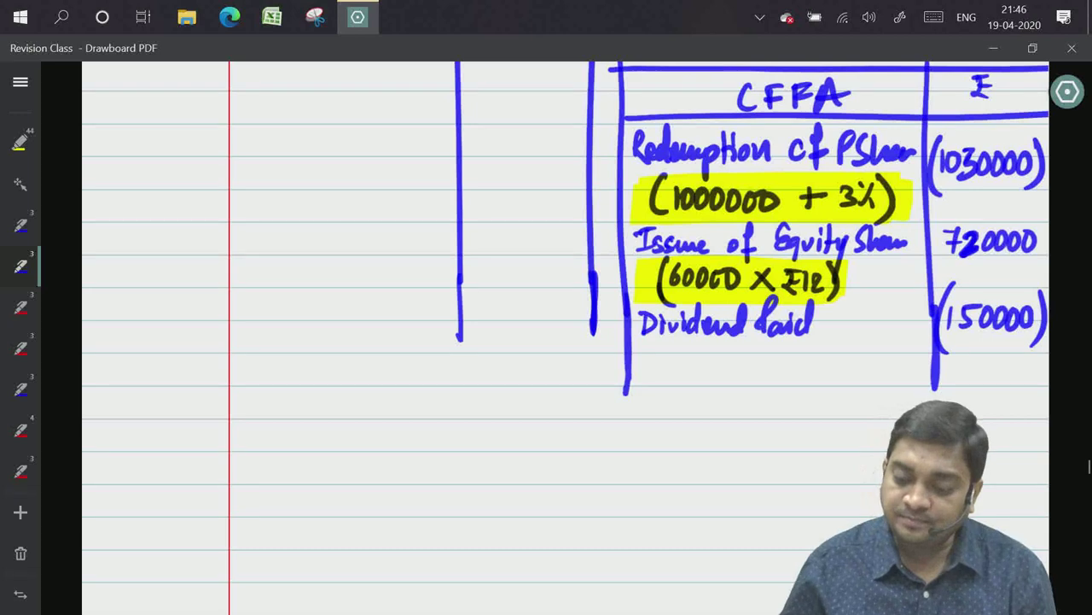
scroll(564, 341, "up", 5)
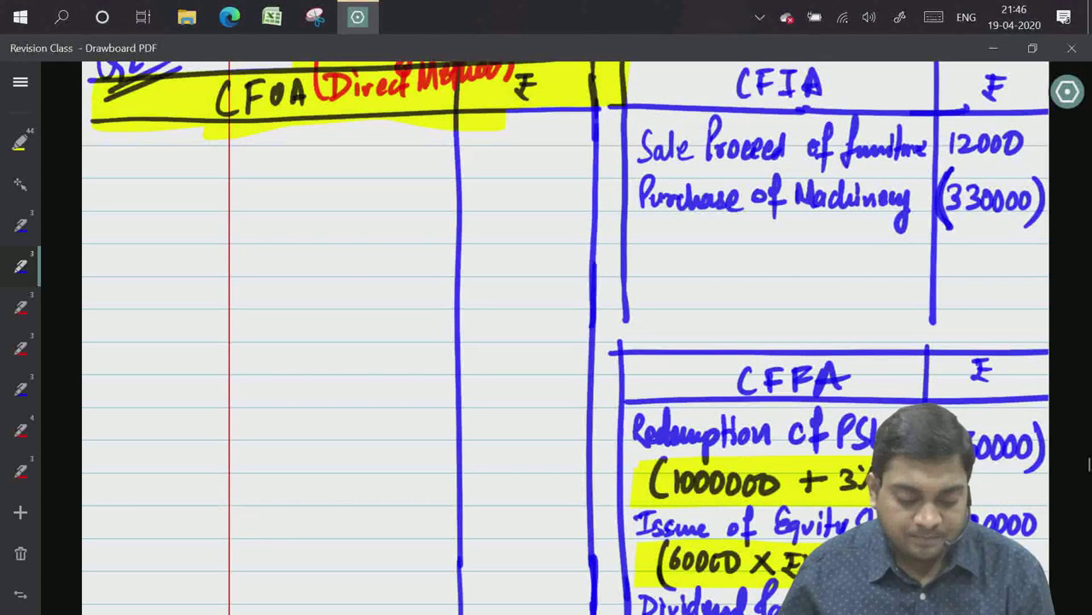
Write Cash Sales with amount 1150000 in the CFOA table
scroll(563, 341, "down", 2)
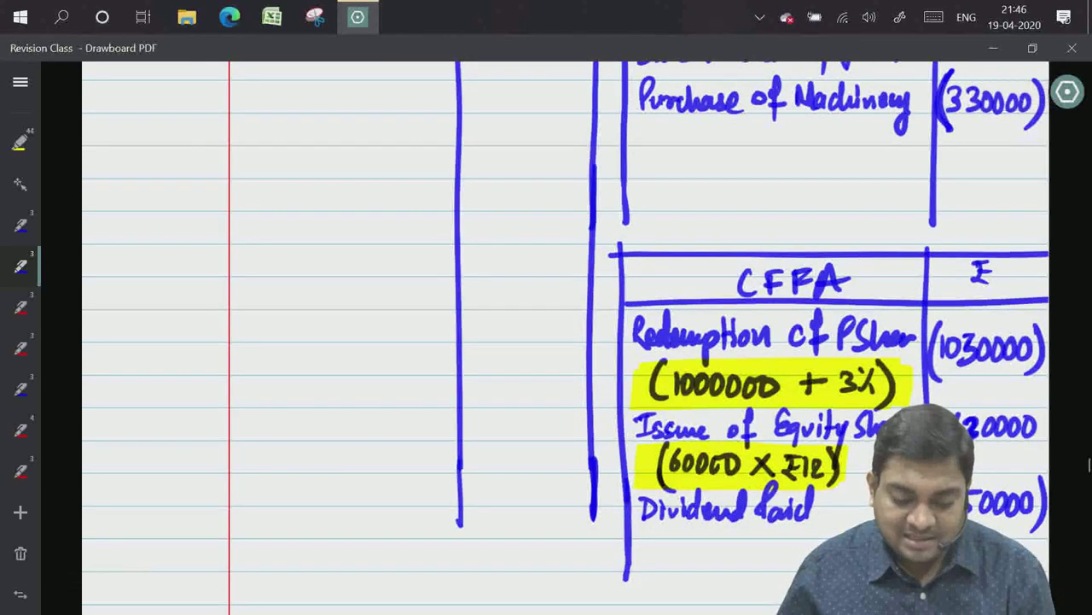
scroll(563, 341, "up", 2)
mouse_move(145, 162)
left_mouse_down()
mouse_move(135, 187)
mouse_move(181, 196)
mouse_move(198, 195)
mouse_move(232, 155)
mouse_move(247, 195)
left_mouse_up()
left_click_drag(261, 167, 251, 195)
left_click_drag(531, 167, 545, 171)
left_click_drag(565, 167, 581, 171)
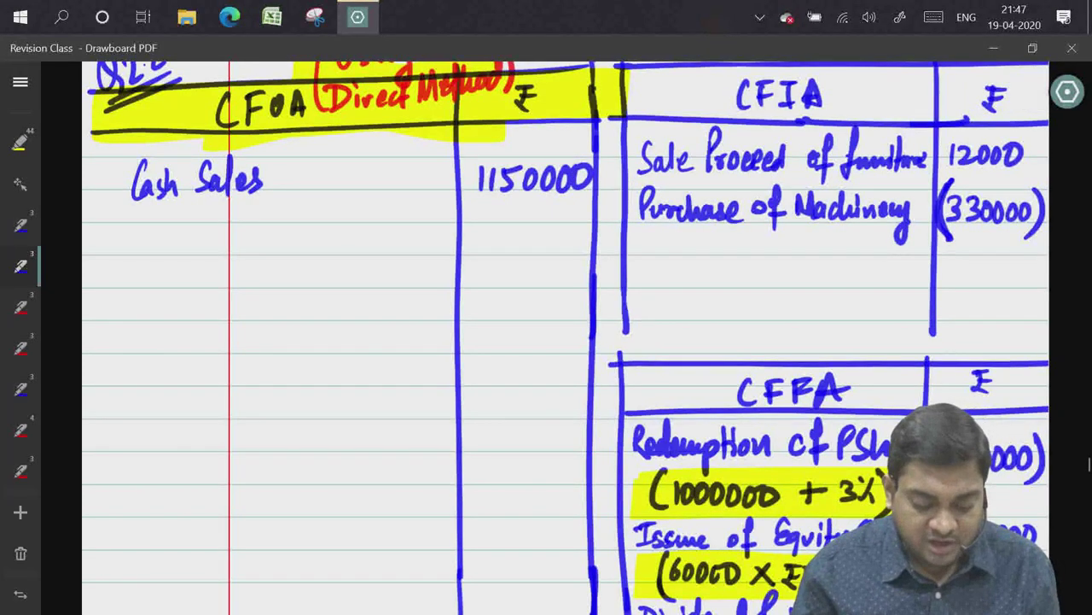
Write Cash Purchases with amount 60000 below Cash Sales
mouse_move(143, 211)
left_mouse_down()
mouse_move(135, 241)
mouse_move(159, 239)
left_mouse_up()
mouse_move(211, 200)
left_mouse_down()
mouse_move(207, 237)
mouse_move(278, 219)
mouse_move(317, 223)
left_mouse_up()
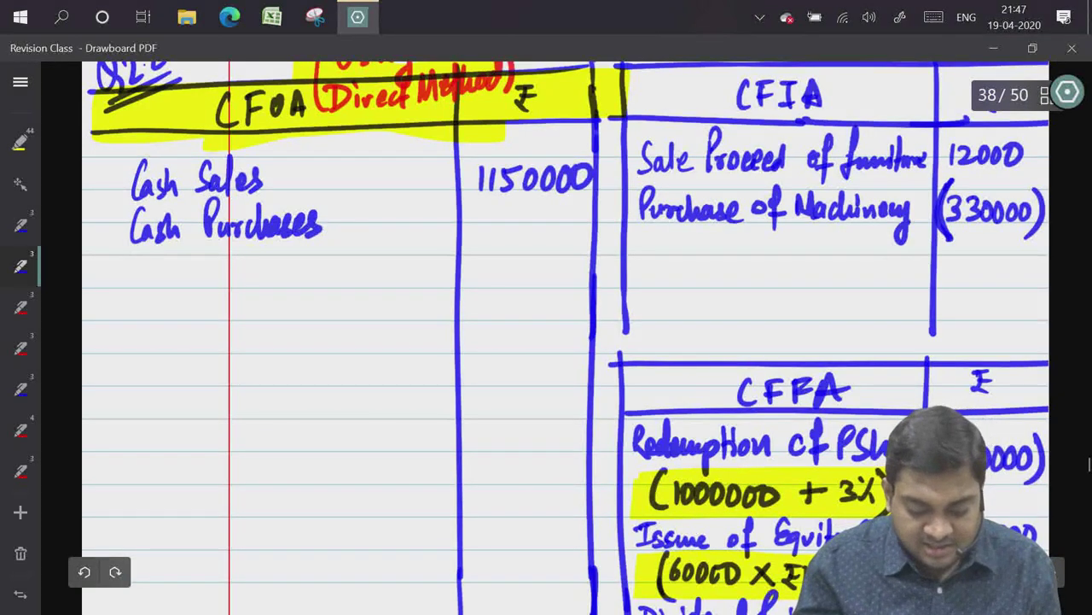
mouse_move(508, 208)
left_mouse_down()
mouse_move(500, 224)
mouse_move(535, 213)
left_mouse_up()
left_click_drag(553, 212, 574, 208)
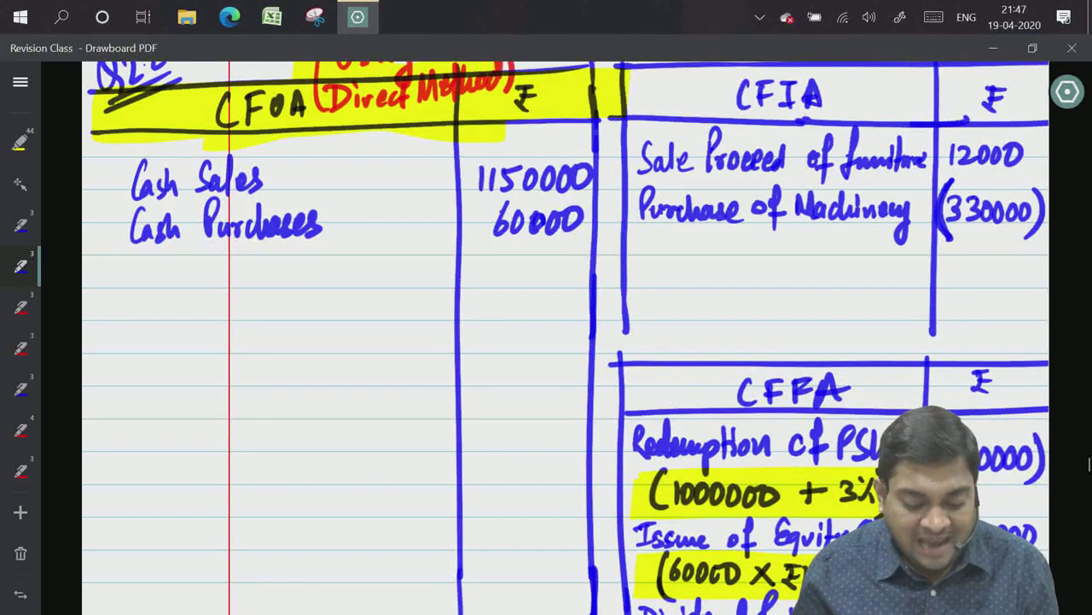
scroll(760, 507, "down", 3)
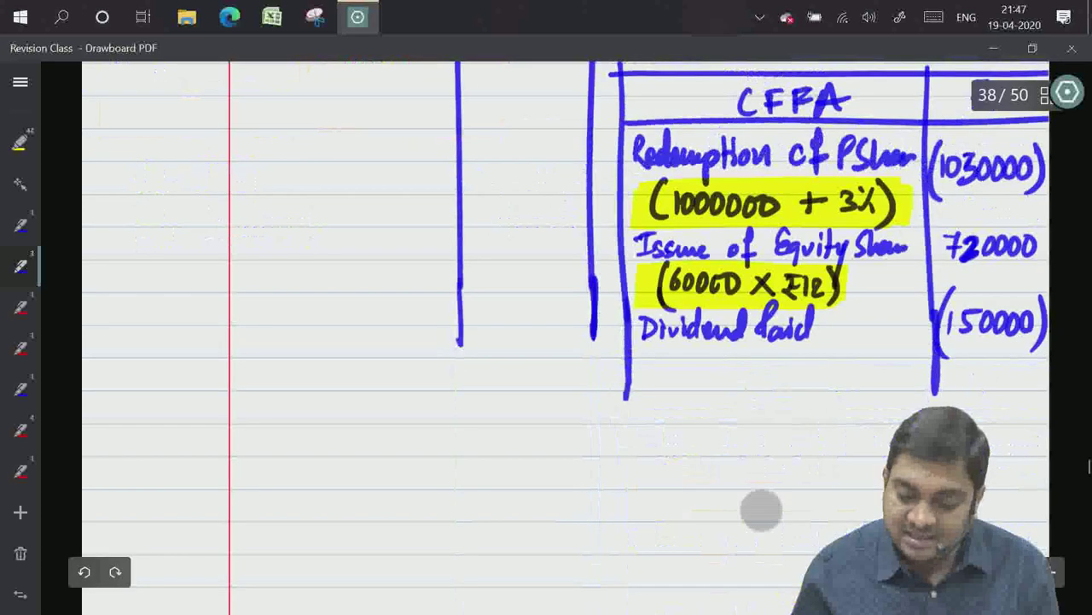
Add a Dividend Tax row with a (22500) outflow under Dividend Paid in CFFA
left_click_drag(646, 365, 642, 387)
left_click_drag(657, 374, 664, 386)
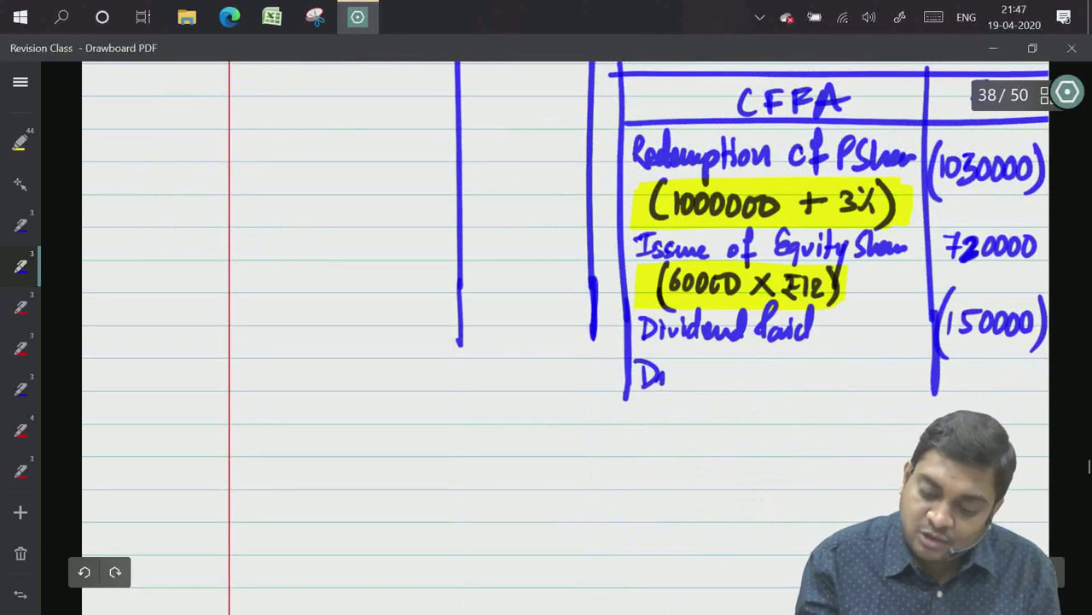
mouse_move(712, 354)
left_mouse_down()
mouse_move(717, 387)
mouse_move(804, 385)
left_mouse_up()
left_click_drag(805, 367, 819, 389)
mouse_move(953, 365)
left_mouse_down()
mouse_move(968, 383)
mouse_move(1002, 384)
left_mouse_up()
mouse_move(999, 363)
left_mouse_down()
mouse_move(1013, 382)
mouse_move(1017, 367)
left_mouse_up()
left_click_drag(1029, 365, 1034, 398)
left_click_drag(956, 345, 946, 382)
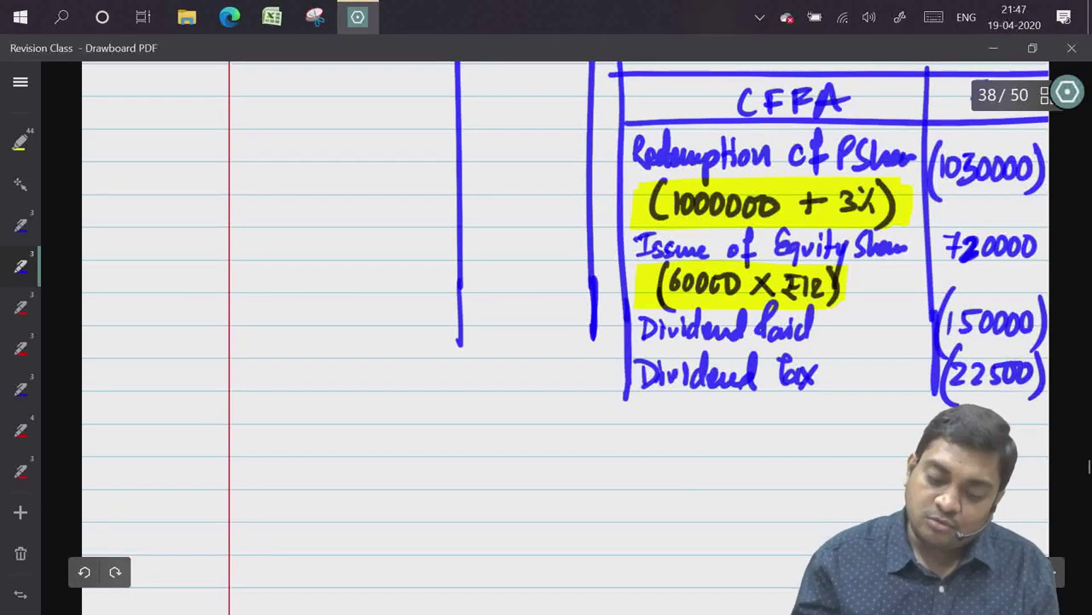
Write a (-) Tax Paid row in the CFOA table with the working [330000 − 22500]
scroll(569, 429, "up", 5)
scroll(556, 419, "down", 1)
left_click_drag(121, 367, 119, 414)
mouse_move(148, 372)
left_mouse_down()
mouse_move(147, 402)
mouse_move(213, 403)
left_mouse_up()
mouse_move(200, 385)
left_mouse_down()
mouse_move(219, 404)
mouse_move(254, 343)
left_mouse_up()
left_click_drag(260, 394, 275, 408)
left_click_drag(293, 391, 290, 408)
left_click_drag(296, 355, 297, 408)
mouse_move(174, 418)
left_mouse_down()
mouse_move(188, 417)
mouse_move(186, 468)
left_mouse_up()
mouse_move(197, 429)
left_mouse_down()
mouse_move(222, 457)
mouse_move(246, 431)
left_mouse_up()
left_click_drag(263, 430, 386, 454)
mouse_move(388, 431)
left_mouse_down()
mouse_move(390, 452)
mouse_move(401, 451)
left_mouse_up()
mouse_move(408, 431)
left_mouse_down()
mouse_move(422, 431)
mouse_move(430, 466)
left_mouse_up()
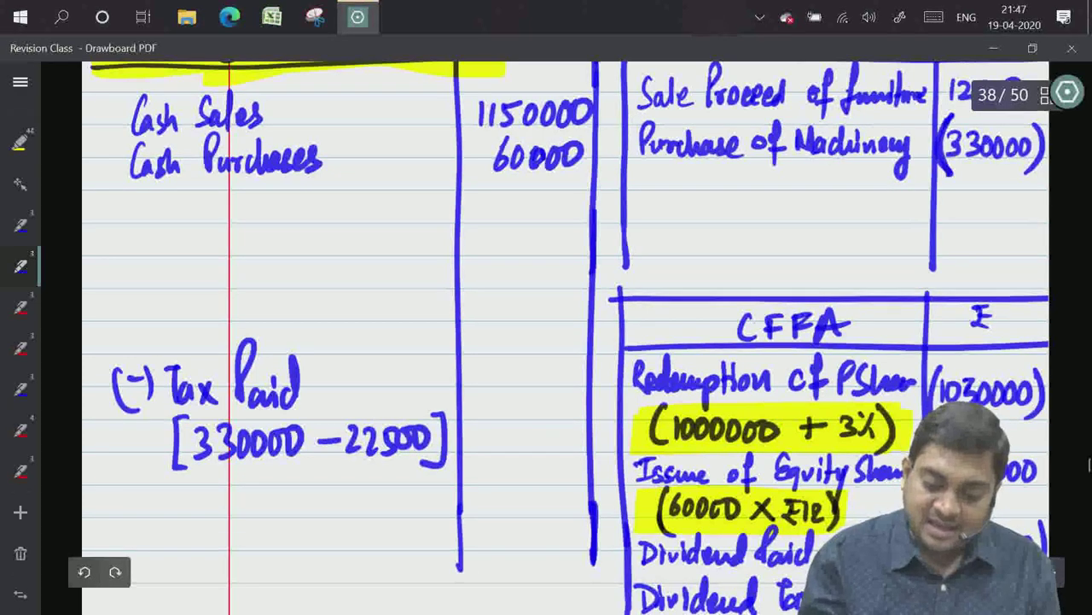
Enter the tax paid amount as (307500), undoing a mistaken first attempt
mouse_move(473, 377)
left_mouse_down()
mouse_move(474, 401)
mouse_move(495, 379)
mouse_move(522, 409)
left_mouse_up()
left_click_drag(529, 381, 522, 408)
left_click_drag(526, 381, 536, 380)
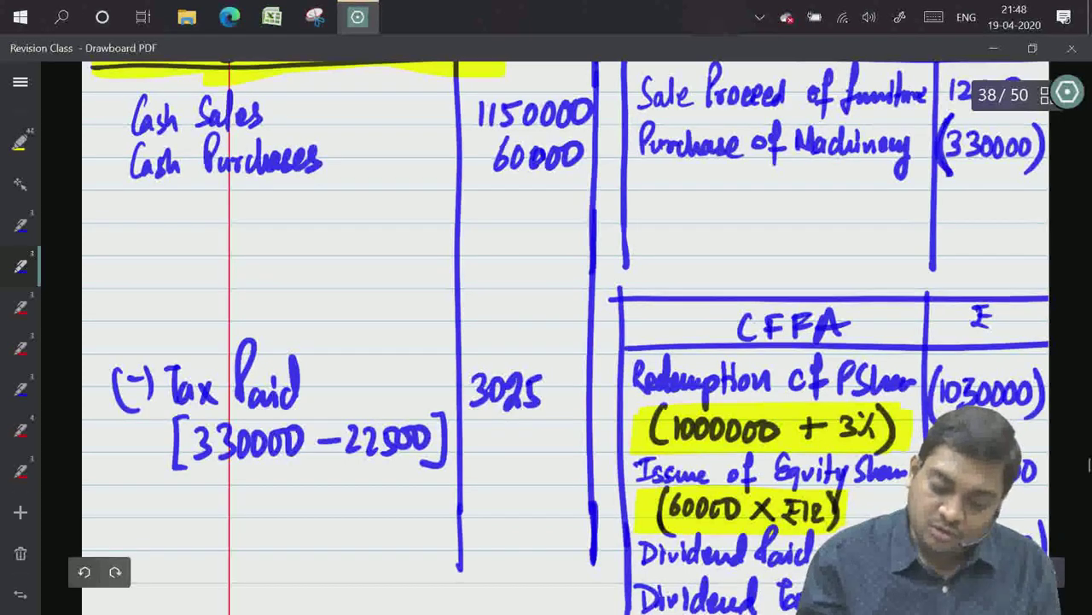
left_click(83, 572)
left_click(84, 572)
left_click(84, 572)
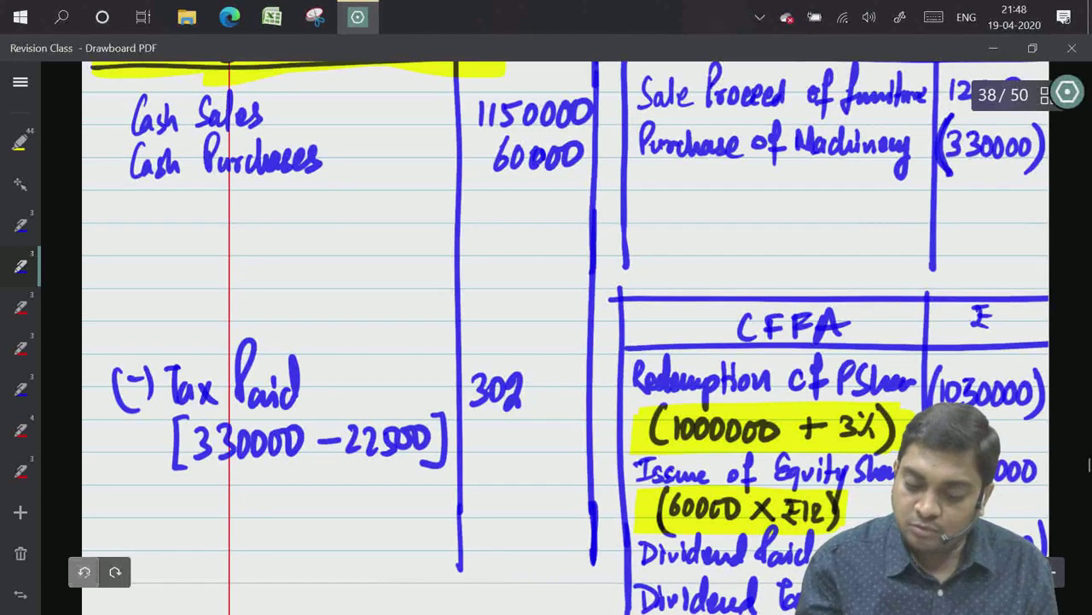
left_click(84, 572)
mouse_move(523, 378)
left_mouse_down()
mouse_move(510, 411)
mouse_move(527, 413)
left_mouse_up()
mouse_move(553, 385)
left_mouse_down()
mouse_move(546, 403)
mouse_move(563, 387)
mouse_move(565, 432)
left_mouse_up()
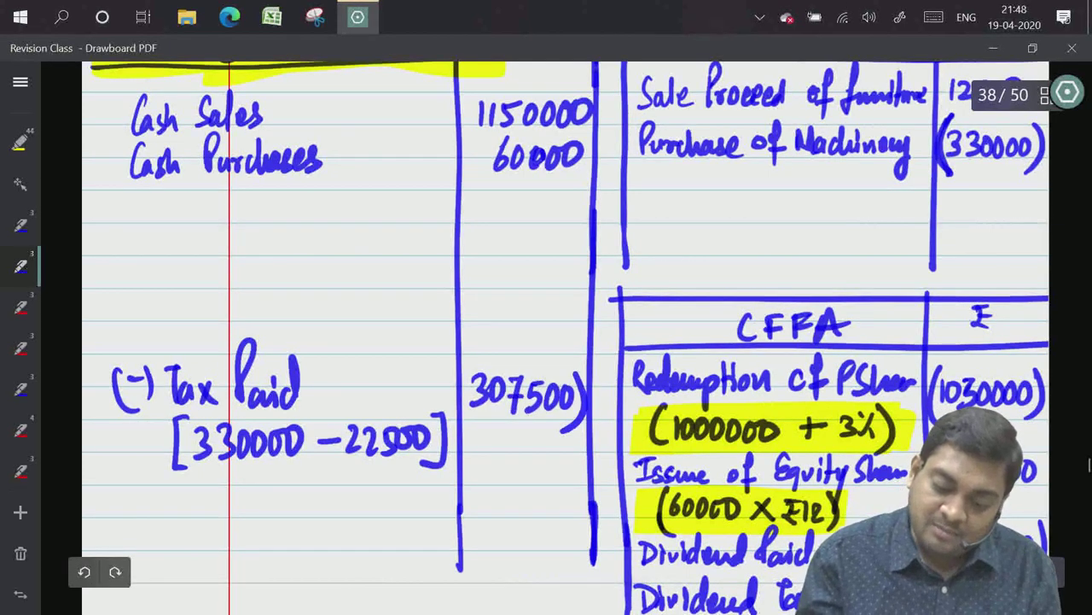
left_click_drag(474, 356, 466, 435)
Highlight the tax working and Dividend Tax row, add ₹ to the CFFA header, tick both in red
left_click(19, 140)
mouse_move(175, 444)
left_mouse_down()
mouse_move(384, 443)
mouse_move(132, 423)
mouse_move(341, 474)
left_mouse_up()
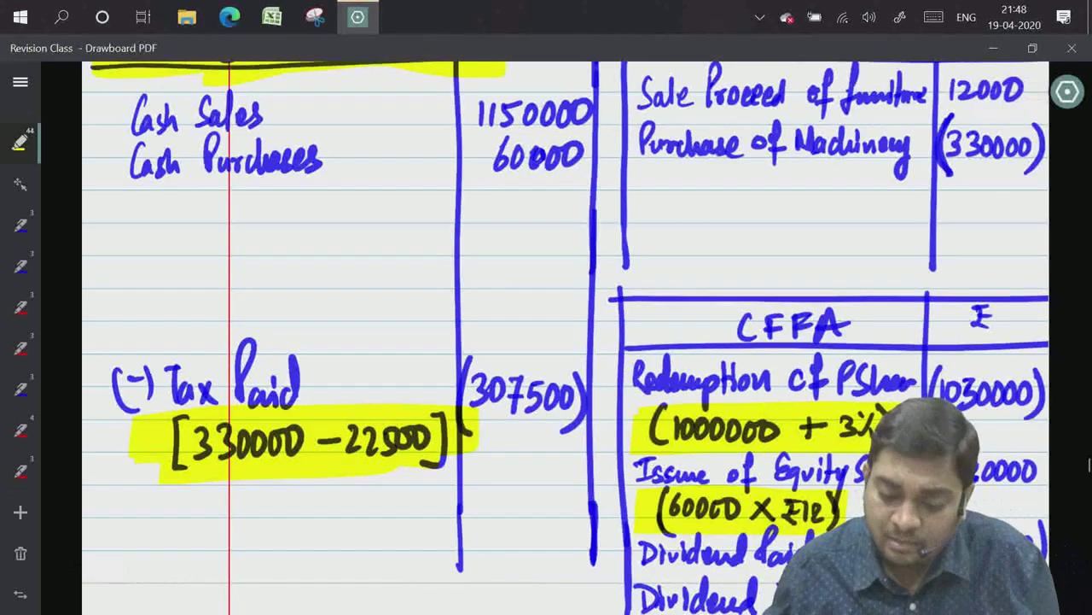
scroll(563, 341, "down", 3)
scroll(563, 341, "down", 2)
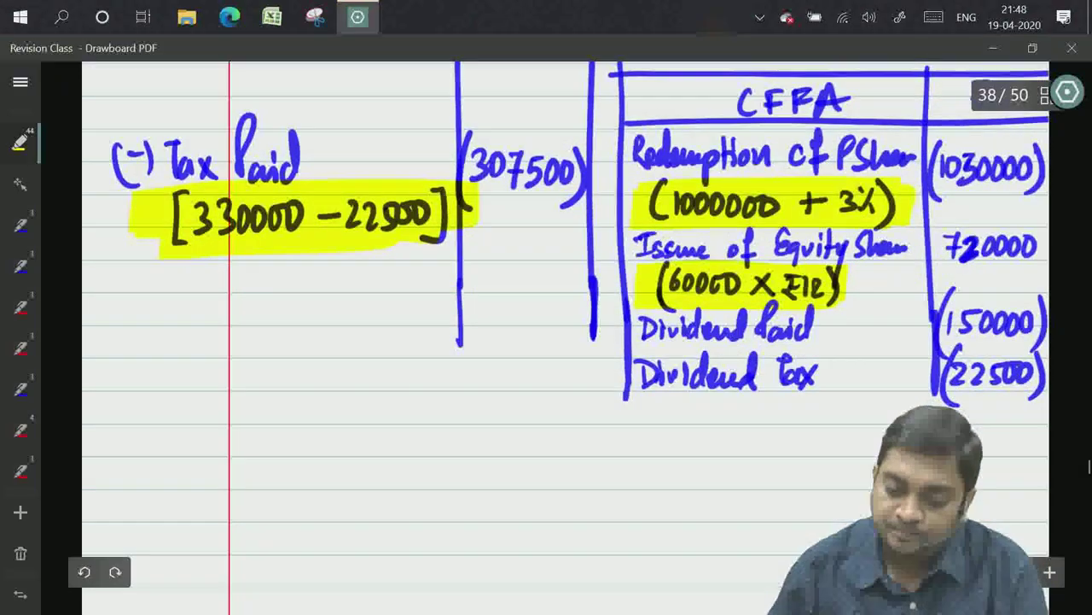
left_click_drag(973, 81, 988, 104)
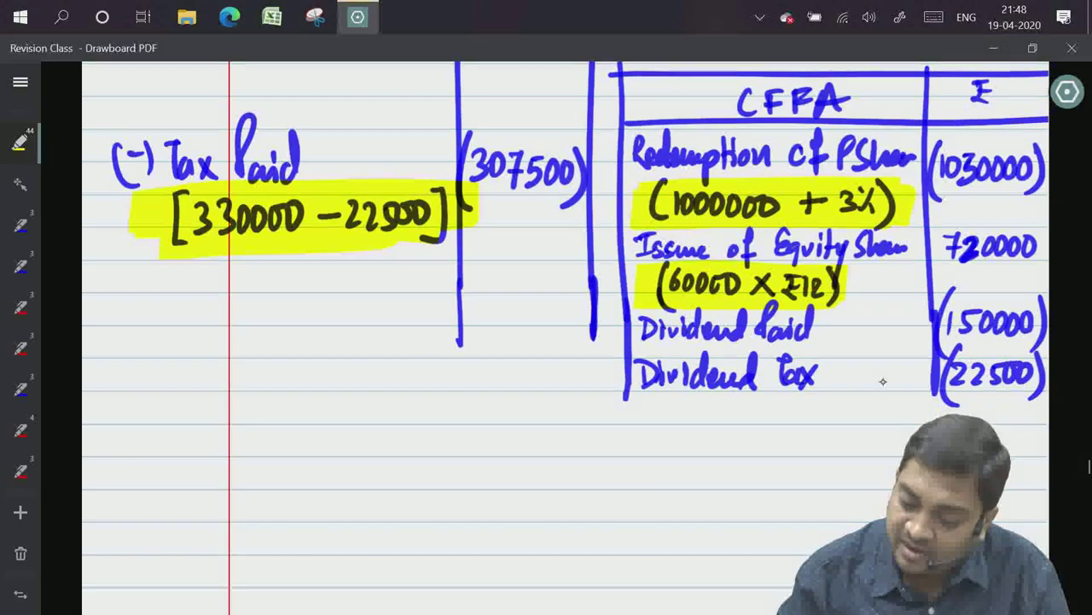
left_click_drag(884, 383, 902, 364)
left_click(21, 349)
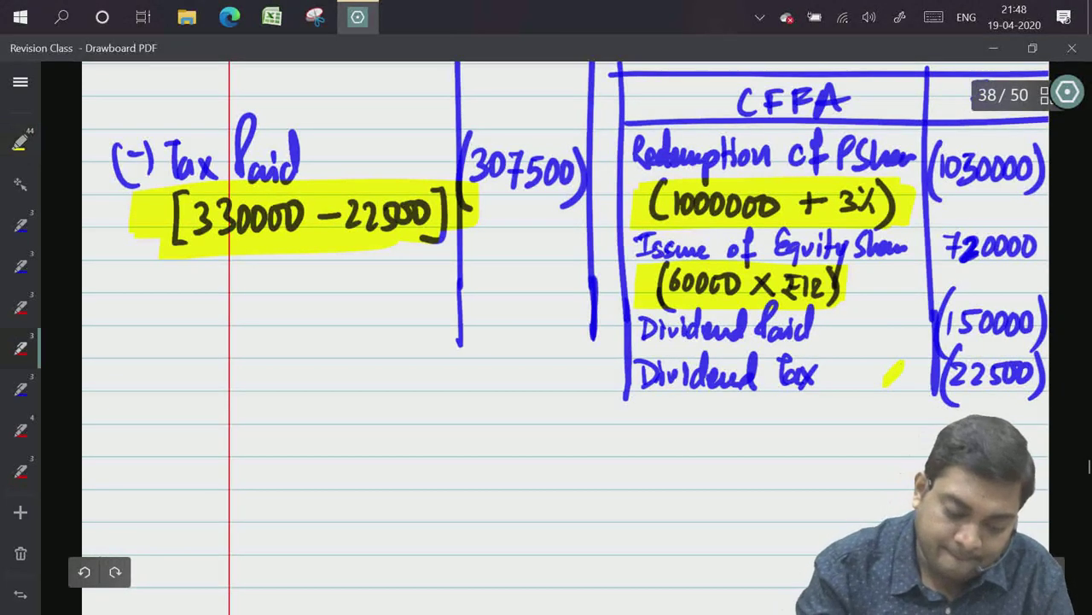
left_click_drag(878, 376, 918, 357)
left_click_drag(436, 159, 470, 132)
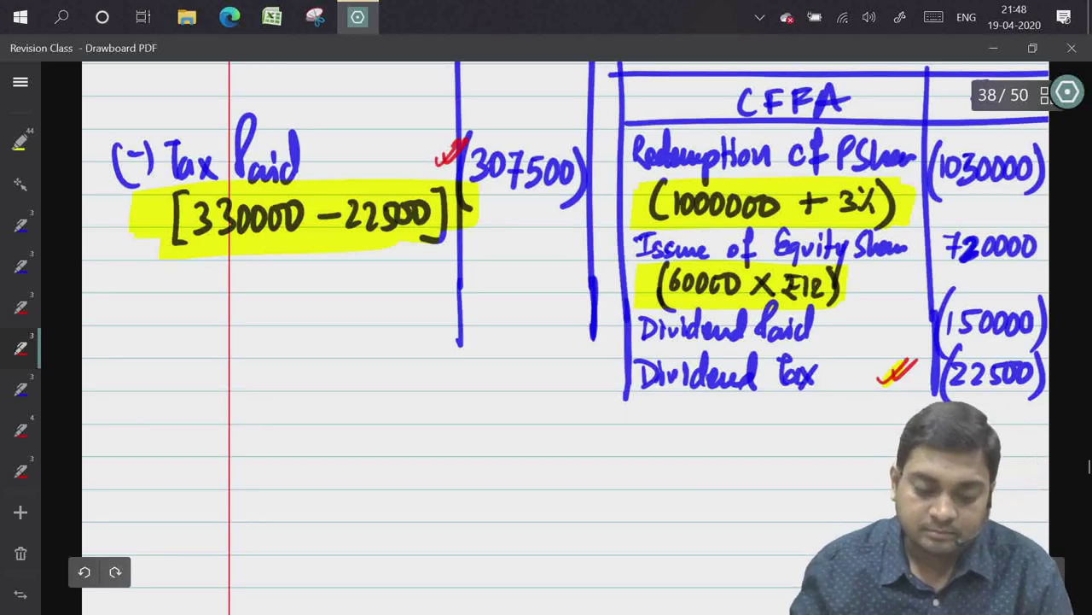
left_click(20, 266)
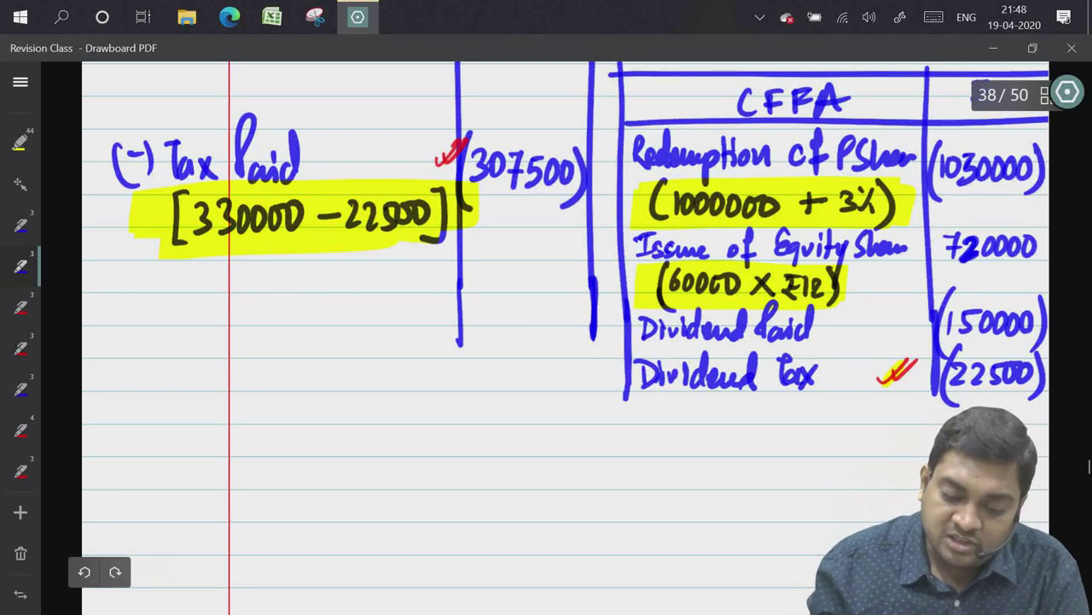
scroll(341, 384, "up", 2)
scroll(341, 385, "up", 4)
scroll(341, 384, "up", 1)
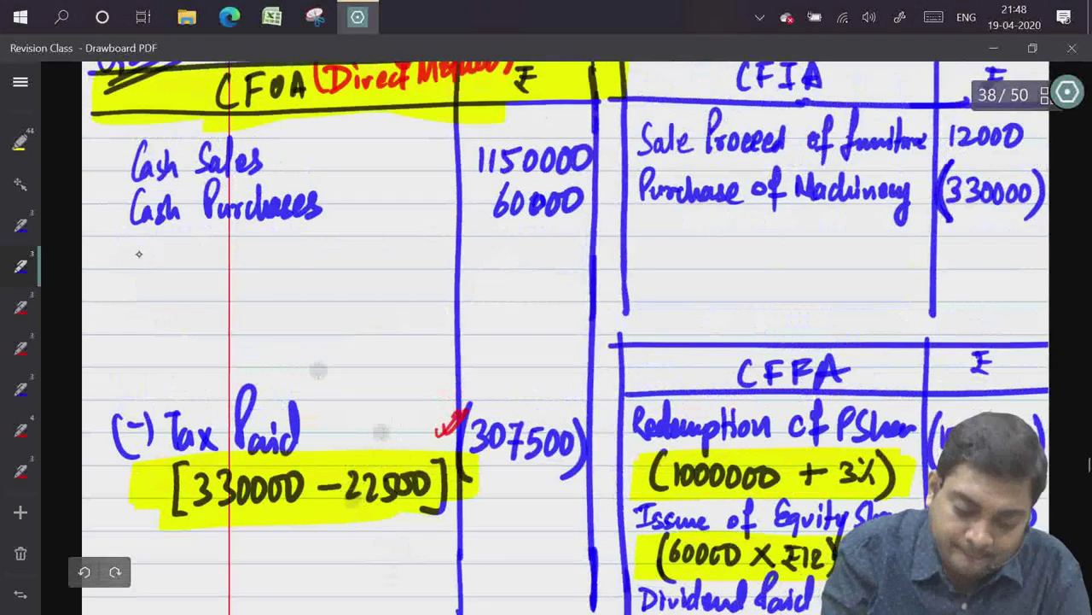
Write the Collection from Debtors and Payment to Creditors rows in the CFOA list
mouse_move(151, 251)
left_mouse_down()
mouse_move(148, 274)
mouse_move(224, 275)
left_mouse_up()
left_click_drag(213, 256, 265, 258)
left_click_drag(297, 224, 287, 278)
left_click_drag(278, 258, 408, 273)
mouse_move(423, 234)
left_mouse_down()
mouse_move(425, 274)
mouse_move(444, 266)
left_mouse_up()
left_click_drag(439, 256, 456, 256)
mouse_move(133, 288)
left_mouse_down()
mouse_move(134, 323)
mouse_move(162, 348)
mouse_move(201, 301)
mouse_move(226, 317)
mouse_move(242, 301)
left_mouse_up()
mouse_move(247, 285)
left_mouse_down()
mouse_move(256, 324)
mouse_move(304, 298)
left_mouse_up()
left_click_drag(312, 304, 315, 305)
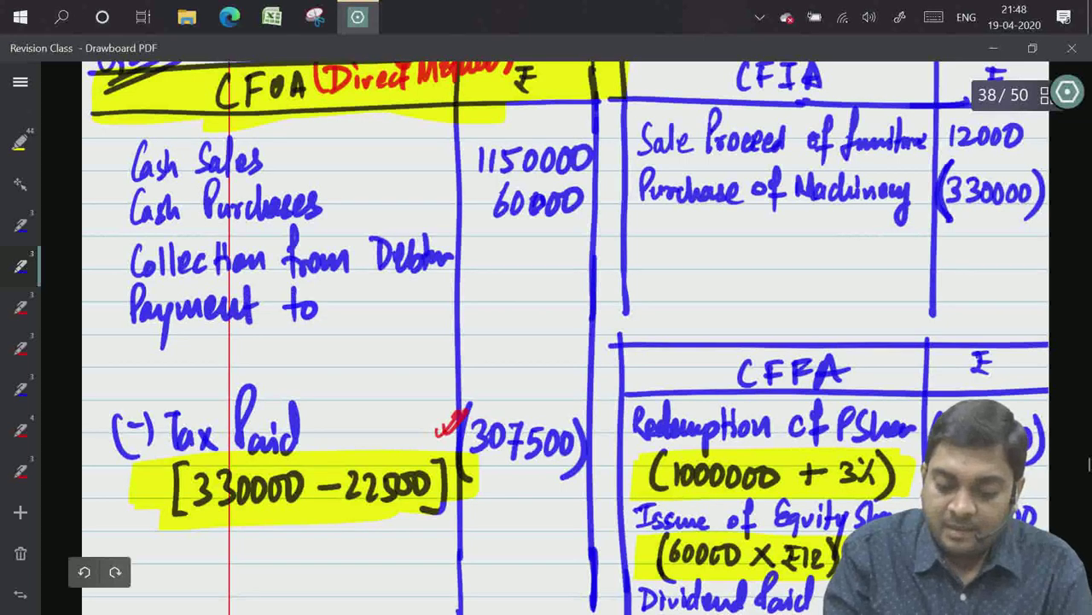
left_click_drag(377, 288, 372, 316)
left_click_drag(379, 304, 408, 308)
Add an Expenses Paid row and outflow brackets for the creditors and expenses amounts
mouse_move(145, 354)
left_mouse_down()
mouse_move(166, 378)
mouse_move(202, 368)
left_mouse_up()
left_click_drag(205, 357, 227, 369)
left_click_drag(245, 346, 275, 372)
mouse_move(312, 328)
left_mouse_down()
mouse_move(307, 370)
mouse_move(359, 367)
mouse_move(369, 335)
left_mouse_up()
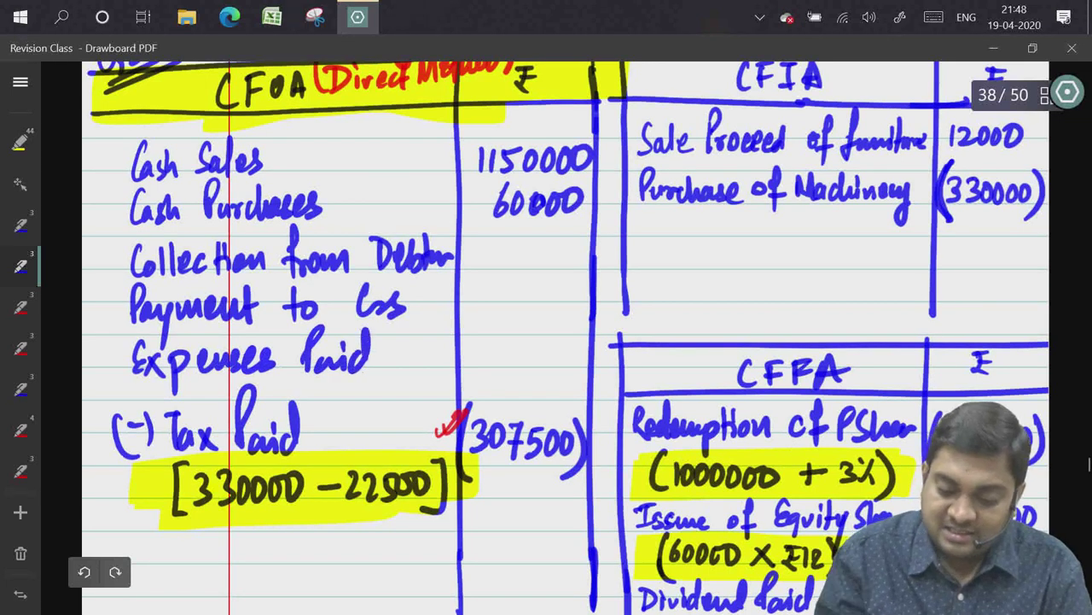
left_click_drag(475, 282, 475, 327)
left_click_drag(578, 288, 582, 331)
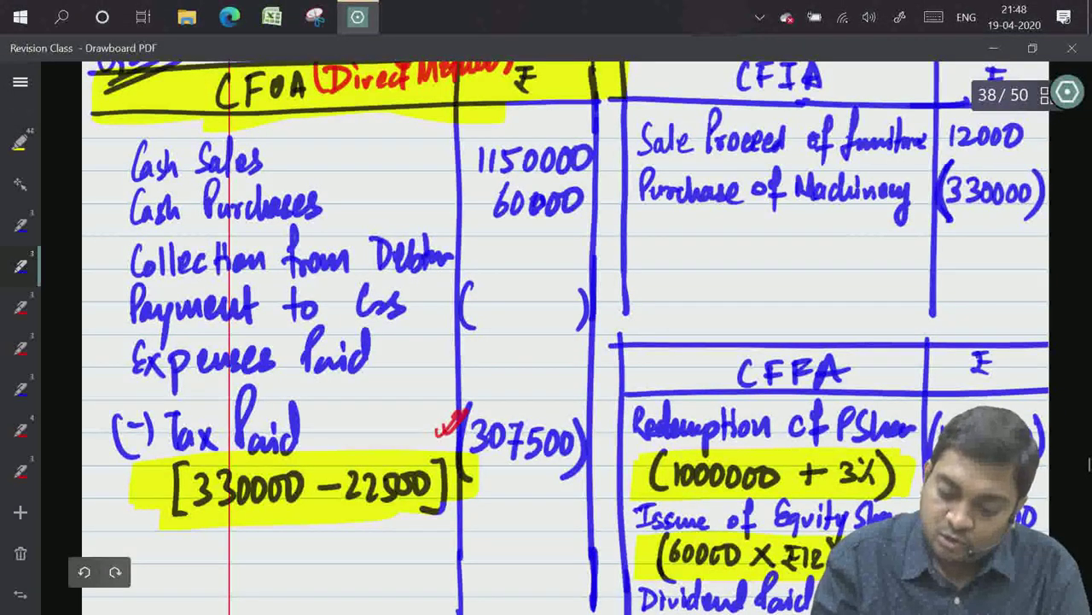
left_click_drag(476, 338, 474, 387)
mouse_move(574, 340)
left_mouse_down()
mouse_move(583, 376)
mouse_move(570, 394)
left_mouse_up()
Draw total lines in the CFOA and CFIA amount columns and write the CFIA total (318000)
left_click_drag(453, 538, 611, 536)
left_click_drag(452, 603, 611, 599)
left_click_drag(931, 239, 1049, 234)
left_click_drag(924, 297, 1050, 294)
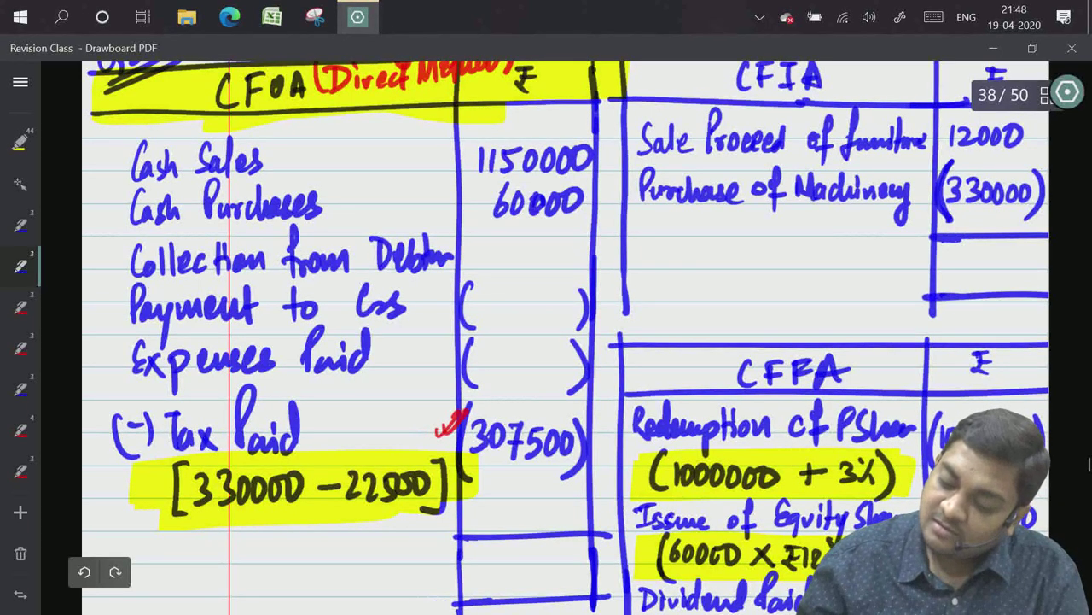
scroll(567, 336, "up", 1)
mouse_move(944, 283)
left_mouse_down()
mouse_move(947, 307)
mouse_move(965, 311)
mouse_move(981, 281)
mouse_move(994, 287)
left_mouse_up()
mouse_move(1011, 285)
left_mouse_down()
mouse_move(1014, 308)
mouse_move(1029, 287)
left_mouse_up()
left_click_drag(950, 266, 941, 324)
left_click_drag(1038, 266, 1036, 321)
Label the total row CFIA and highlight the (318000) row in yellow
left_click_drag(821, 287, 828, 321)
mouse_move(826, 283)
left_mouse_down()
mouse_move(851, 285)
mouse_move(867, 322)
mouse_move(877, 285)
left_mouse_up()
mouse_move(883, 321)
left_mouse_down()
mouse_move(903, 321)
mouse_move(899, 303)
left_mouse_up()
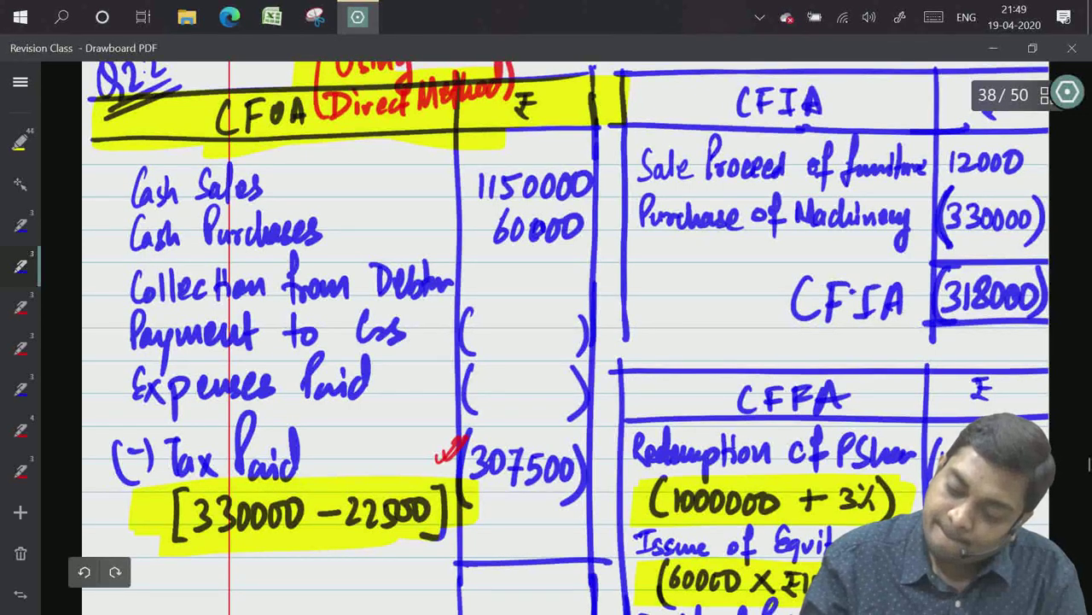
left_click(21, 141)
mouse_move(750, 297)
left_mouse_down()
mouse_move(1048, 290)
mouse_move(726, 311)
mouse_move(905, 331)
left_mouse_up()
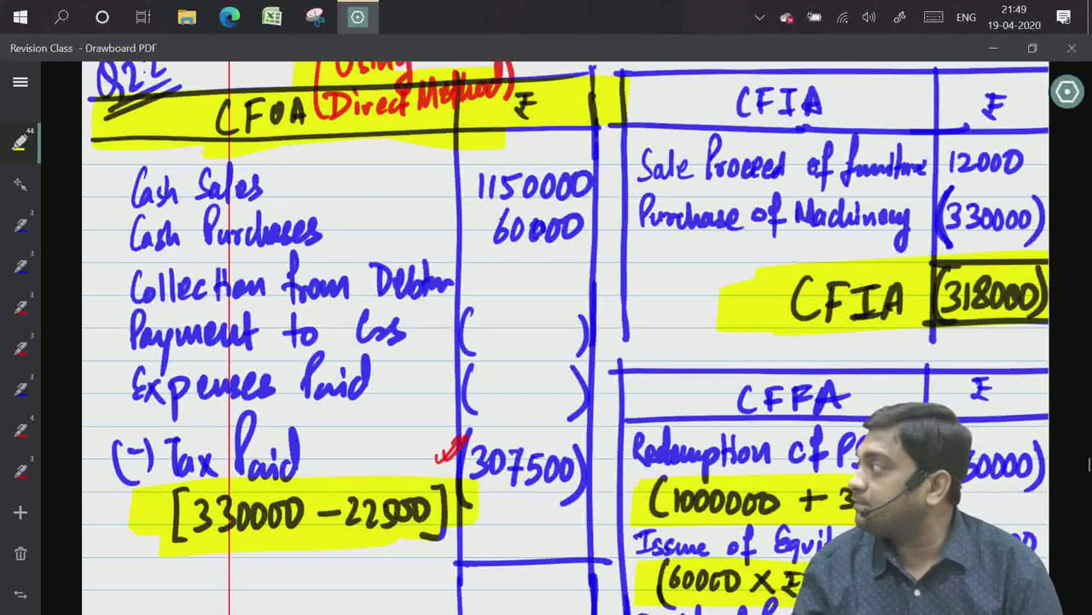
scroll(563, 341, "down", 3)
In blue ink, extend the CFFA column lines and draw the total box under 22500
scroll(563, 342, "down", 3)
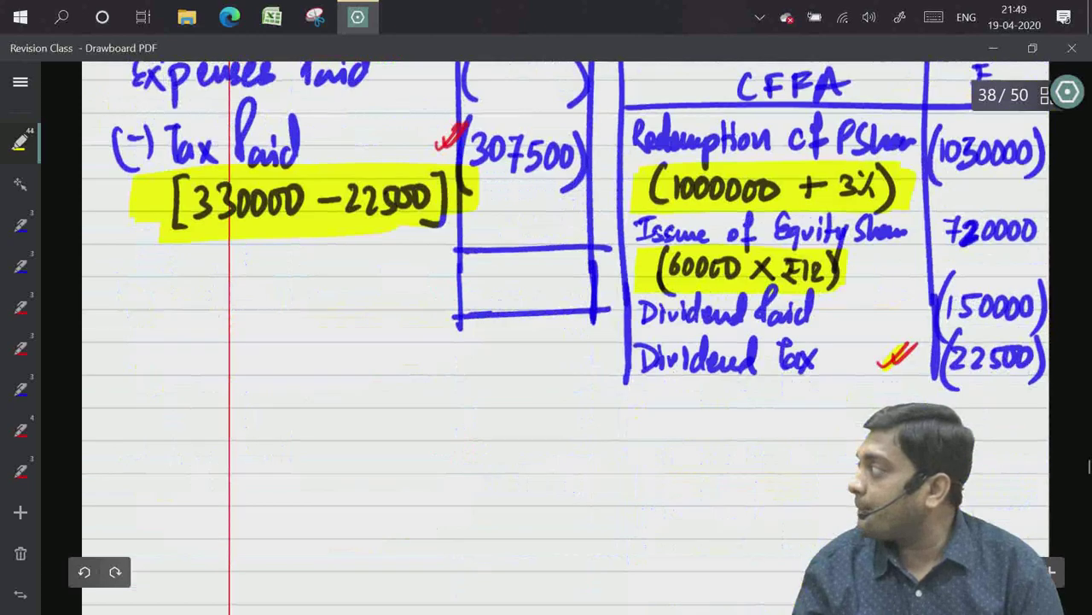
scroll(829, 463, "down", 1)
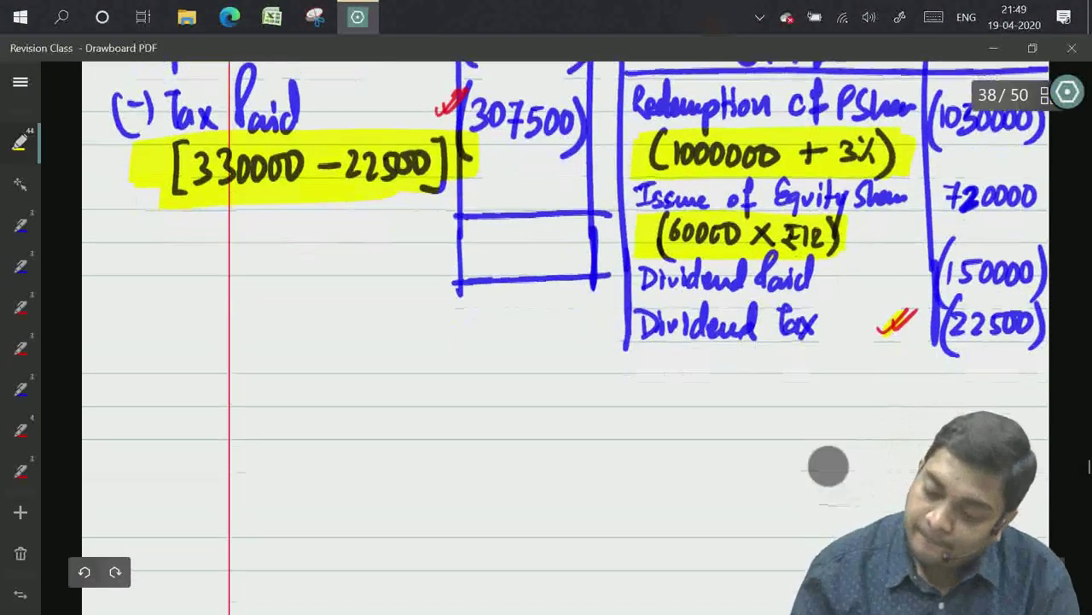
left_click(21, 225)
left_click_drag(934, 331, 931, 412)
left_click_drag(628, 337, 628, 414)
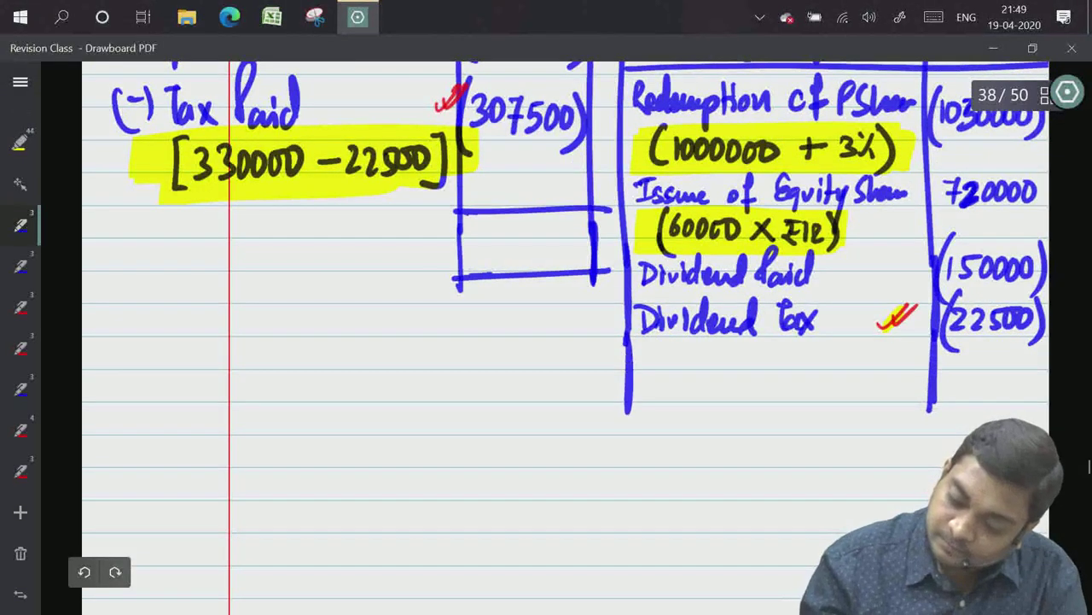
left_click_drag(928, 353, 1049, 353)
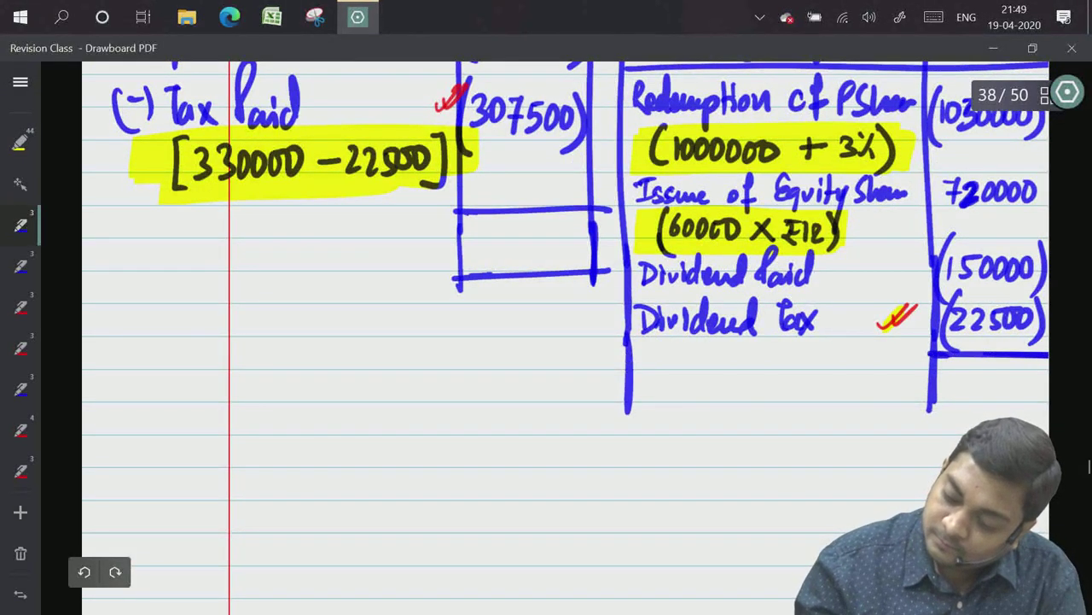
left_click_drag(913, 408, 1048, 408)
Write the total row as CFFA (482500)
left_click_drag(808, 370, 805, 406)
mouse_move(828, 375)
left_mouse_down()
mouse_move(828, 408)
mouse_move(853, 368)
left_mouse_up()
mouse_move(832, 389)
left_mouse_down()
mouse_move(852, 386)
mouse_move(792, 402)
left_mouse_up()
mouse_move(867, 369)
left_mouse_down()
mouse_move(867, 406)
mouse_move(889, 365)
left_mouse_up()
left_click_drag(869, 386, 911, 403)
left_click_drag(893, 391, 906, 389)
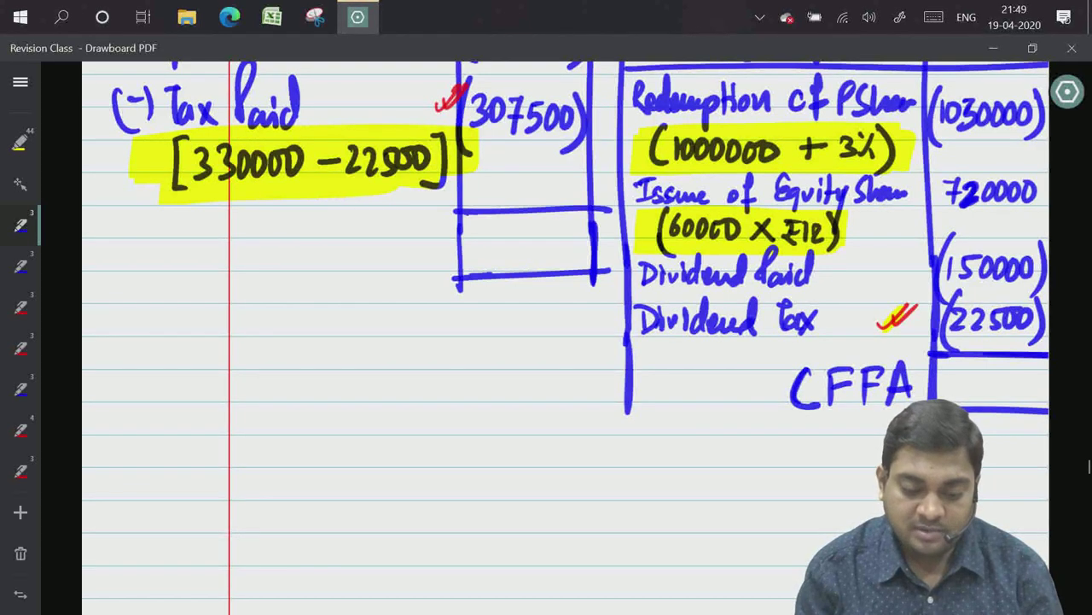
mouse_move(957, 367)
left_mouse_down()
mouse_move(963, 397)
mouse_move(980, 370)
mouse_move(990, 397)
mouse_move(1030, 376)
left_mouse_up()
left_click_drag(1036, 364, 1036, 401)
left_click_drag(954, 357, 949, 398)
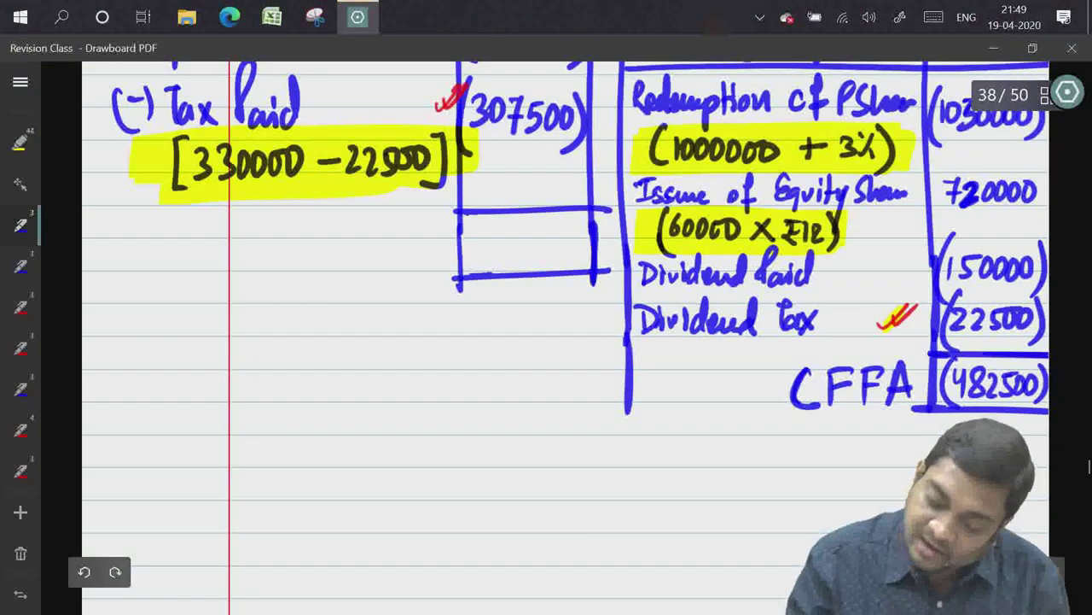
Highlight the CFFA (482500) total row in yellow
left_click(20, 141)
left_click_drag(1016, 375, 781, 375)
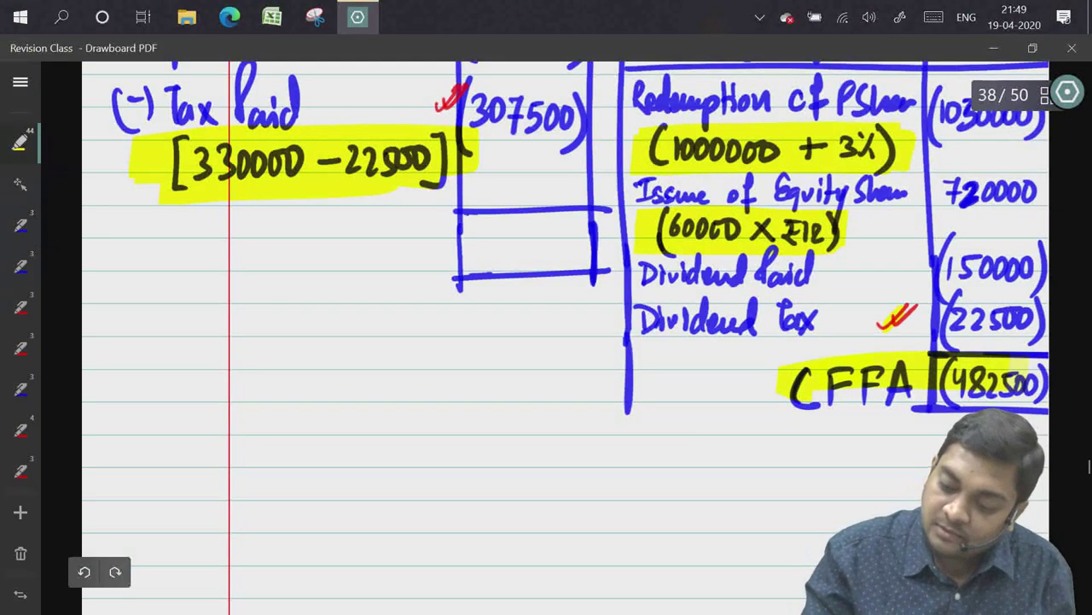
left_click_drag(1045, 367, 768, 380)
left_click_drag(1046, 405, 751, 401)
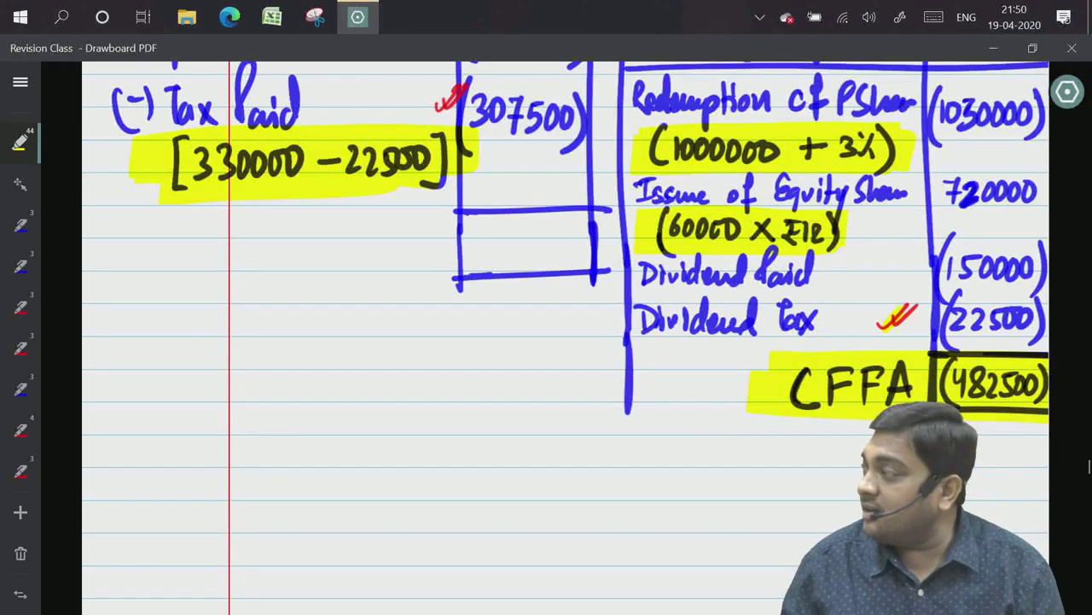
On blank space, start a red working-note heading and draw the first T-account outline
scroll(563, 341, "up", 3)
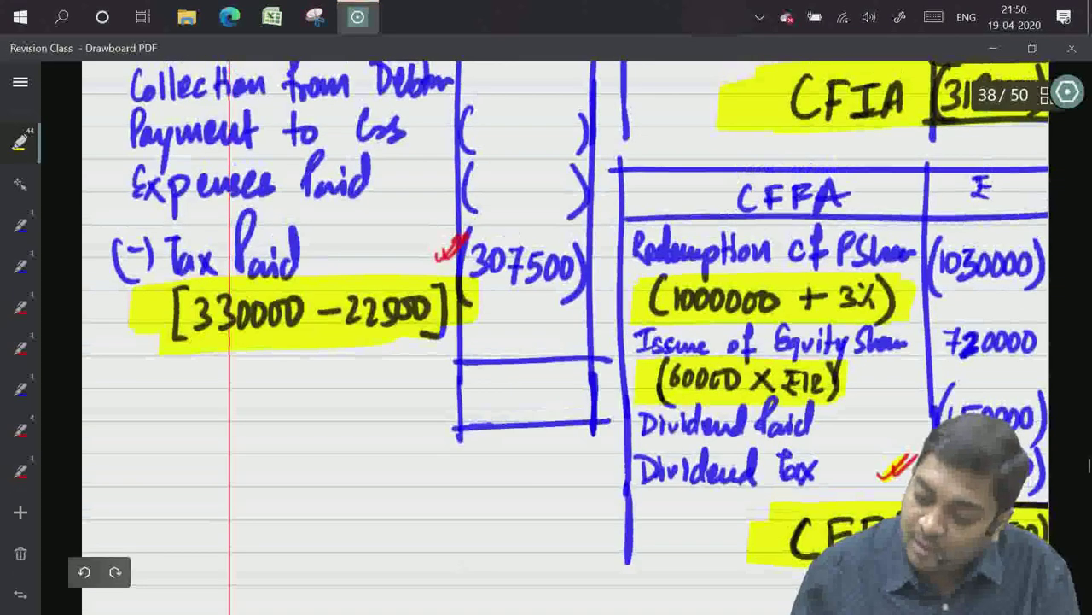
scroll(563, 341, "up", 3)
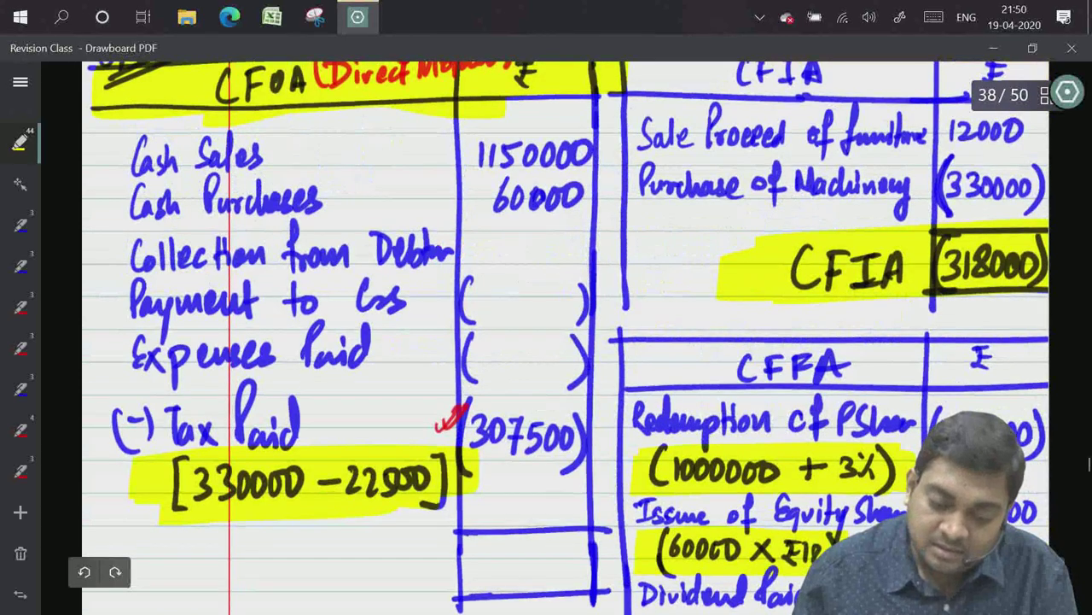
scroll(444, 469, "down", 3)
scroll(443, 470, "down", 3)
scroll(444, 469, "down", 2)
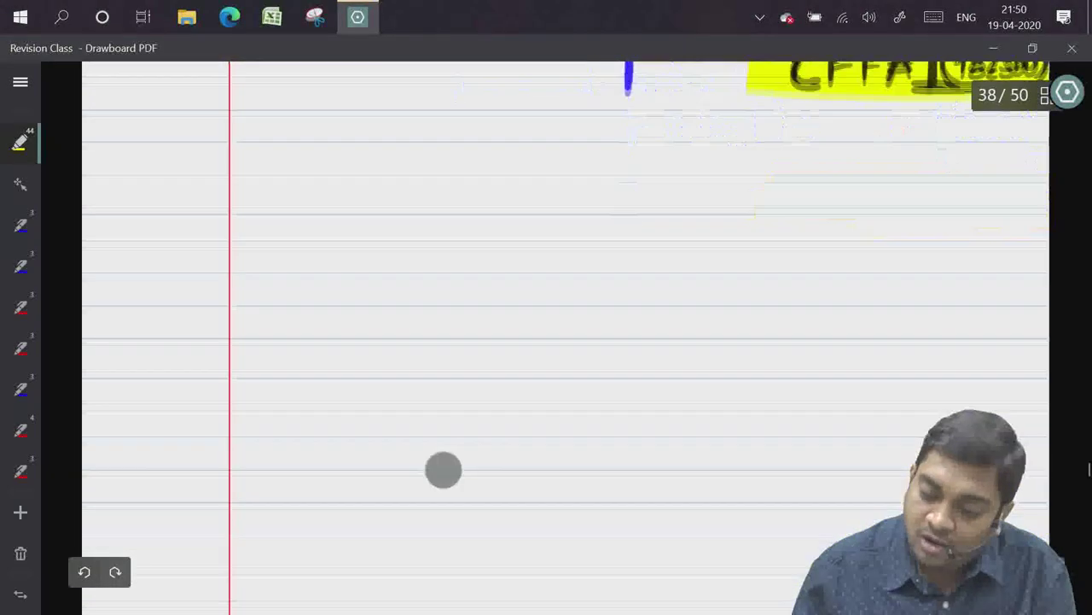
scroll(444, 470, "down", 2)
left_click(20, 307)
left_click_drag(106, 124, 153, 128)
mouse_move(156, 132)
left_mouse_down()
mouse_move(108, 157)
mouse_move(161, 166)
mouse_move(649, 156)
left_mouse_up()
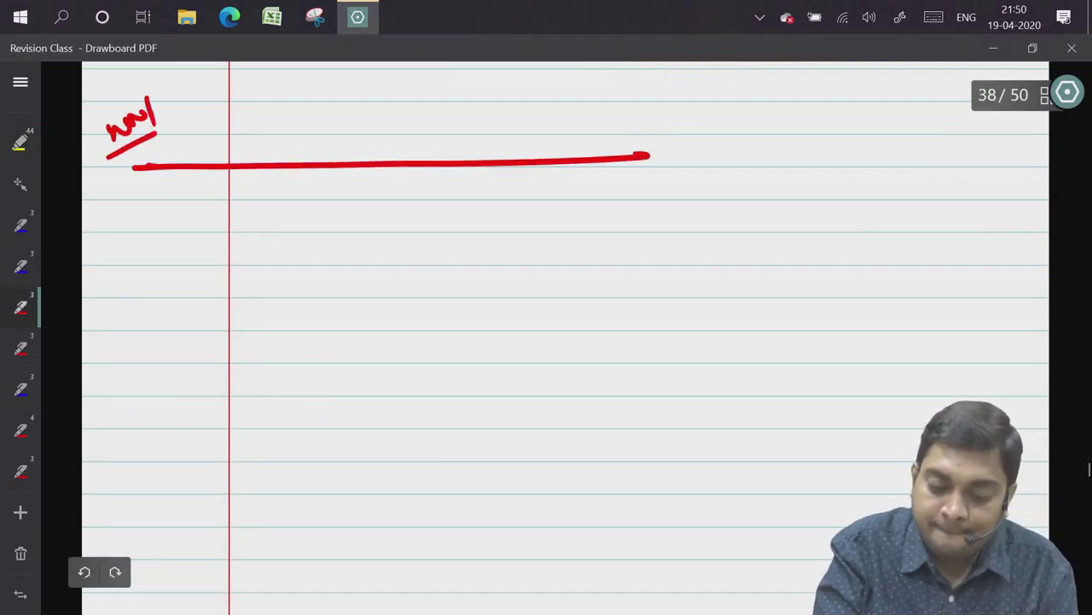
left_click_drag(373, 169, 380, 341)
Title the first T-account Debtors A/c and mark its Dr and Cr sides
mouse_move(337, 131)
left_mouse_down()
mouse_move(338, 152)
mouse_move(376, 156)
left_mouse_up()
mouse_move(380, 125)
left_mouse_down()
mouse_move(392, 154)
mouse_move(421, 154)
left_mouse_up()
mouse_move(416, 137)
left_mouse_down()
mouse_move(437, 156)
mouse_move(455, 150)
left_mouse_up()
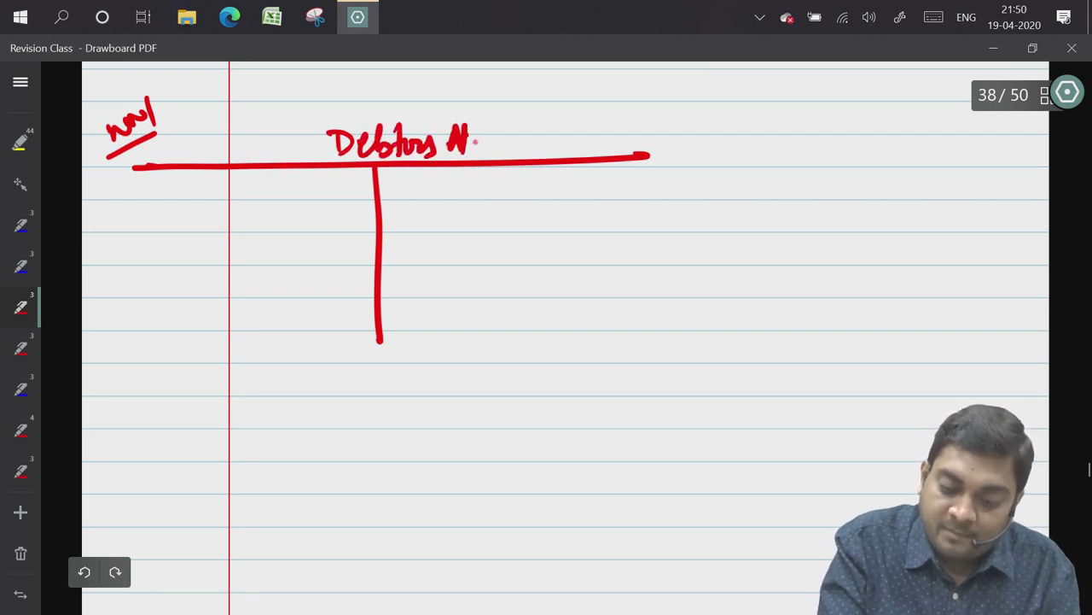
left_click_drag(621, 141, 639, 147)
mouse_move(147, 143)
left_mouse_down()
mouse_move(150, 159)
mouse_move(167, 158)
left_mouse_up()
left_click_drag(166, 154, 181, 144)
Draw a second T-account titled Creditors A/c with Dr and Cr sides
left_click_drag(666, 156, 1049, 154)
left_click_drag(853, 162, 847, 322)
mouse_move(803, 123)
left_mouse_down()
mouse_move(816, 150)
mouse_move(849, 135)
left_mouse_up()
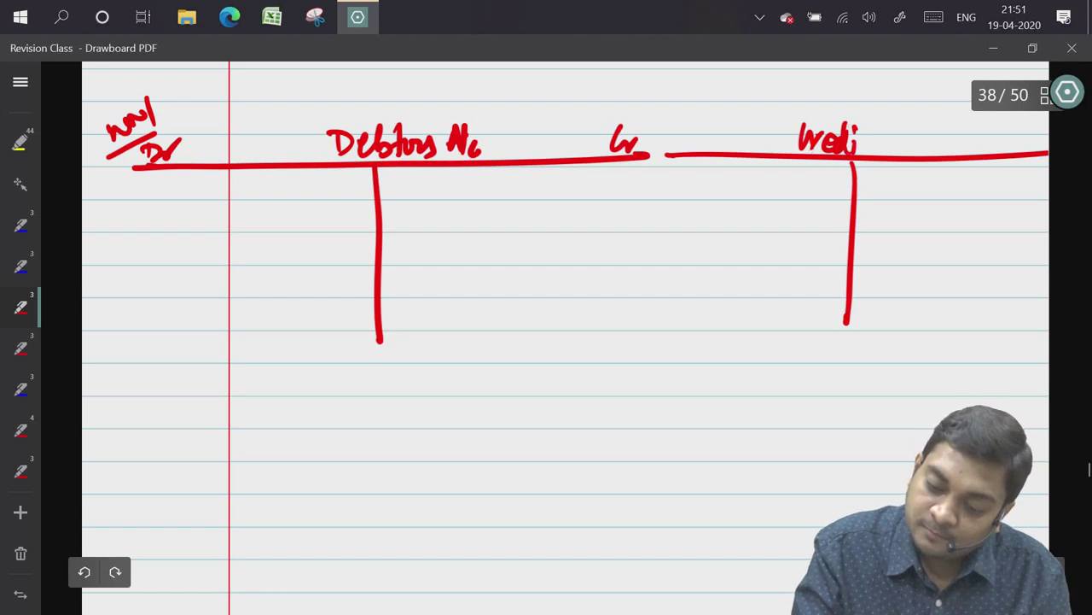
left_click_drag(910, 150, 929, 150)
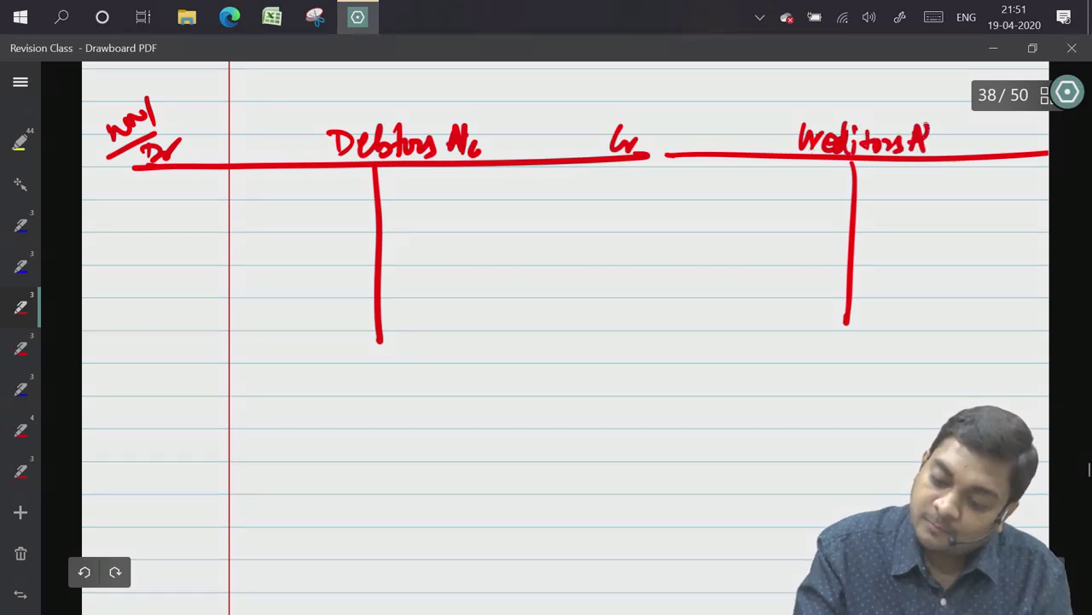
left_click_drag(1009, 121, 1043, 132)
left_click_drag(662, 126, 674, 152)
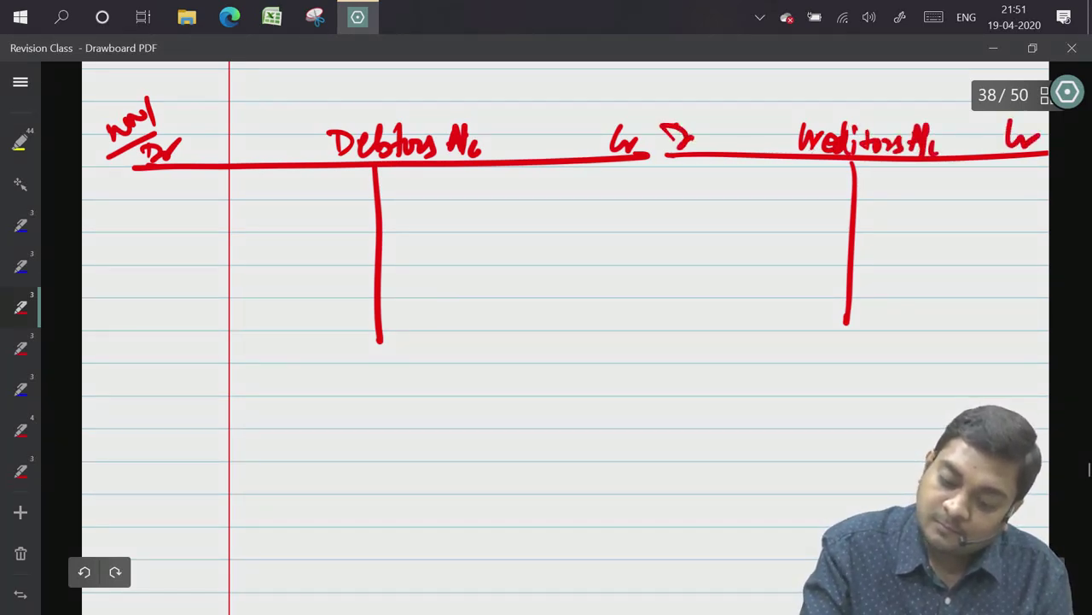
Draw an Unpaid Expenses A/c T-account with Dr and Cr, and start a b/d entry under Debtors
left_click_drag(331, 398, 868, 399)
left_click_drag(605, 404, 601, 612)
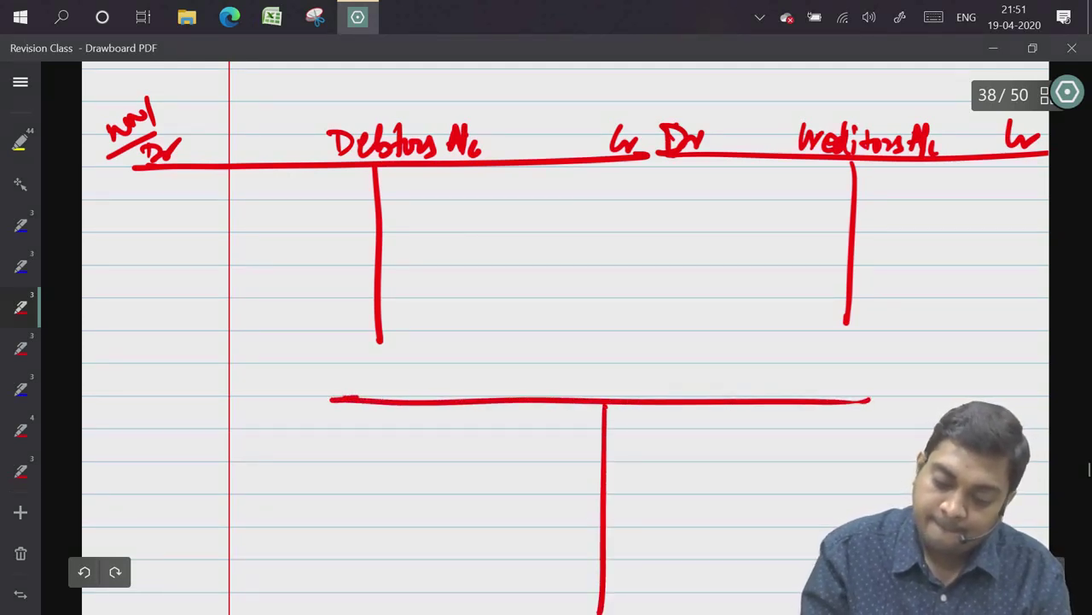
left_click_drag(518, 367, 533, 360)
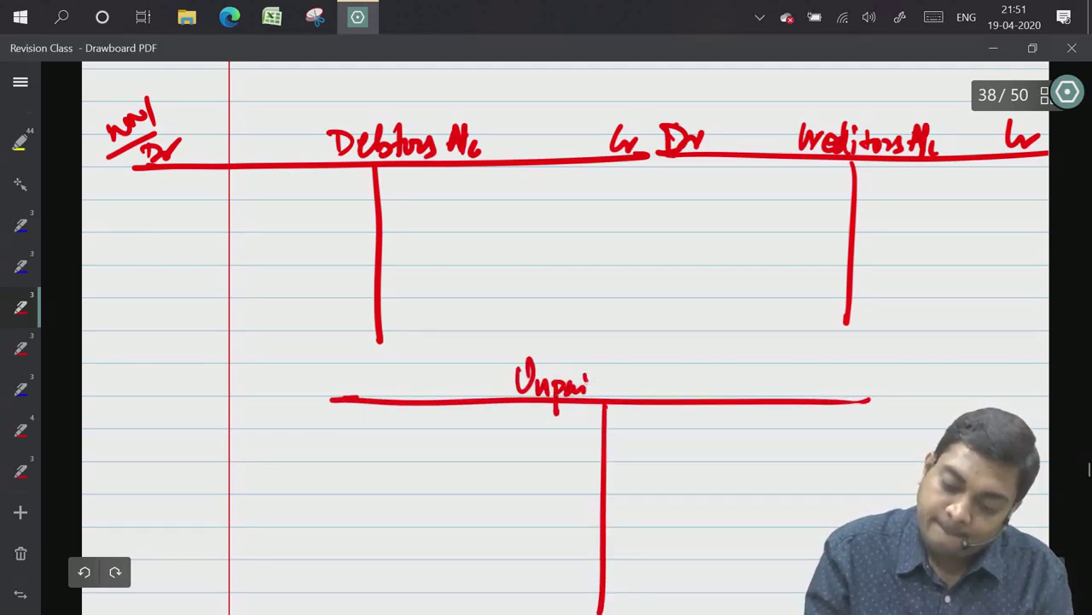
left_click_drag(603, 375, 606, 396)
mouse_move(649, 359)
left_mouse_down()
mouse_move(657, 381)
mouse_move(761, 393)
mouse_move(782, 389)
mouse_move(785, 360)
left_mouse_up()
left_click_drag(806, 382, 797, 396)
mouse_move(860, 381)
left_mouse_down()
mouse_move(873, 394)
mouse_move(889, 382)
left_mouse_up()
left_click_drag(850, 401, 894, 396)
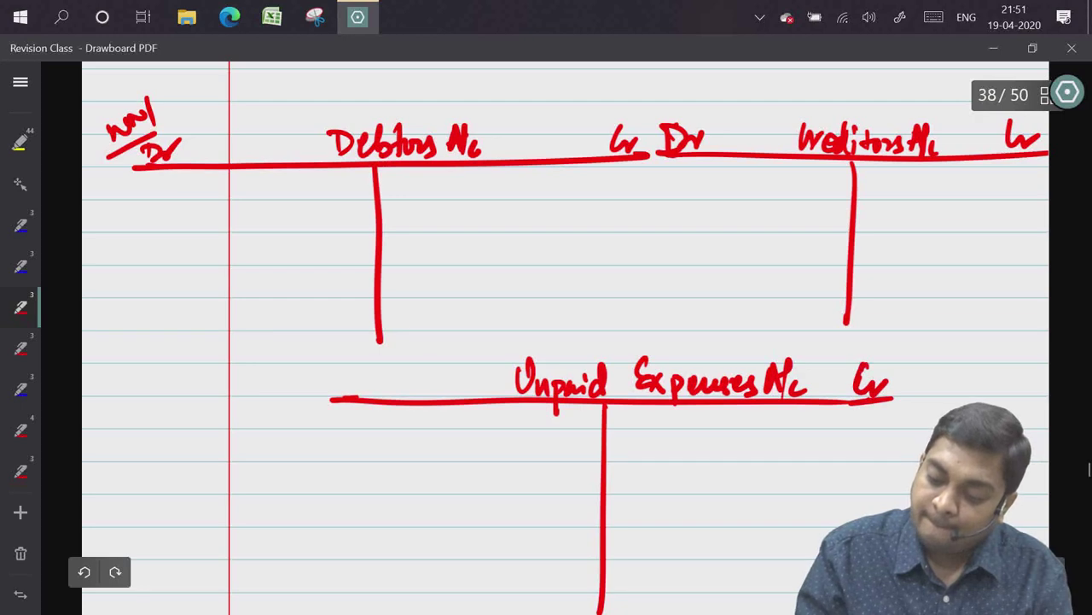
left_click_drag(338, 369, 342, 394)
left_click_drag(358, 392, 381, 379)
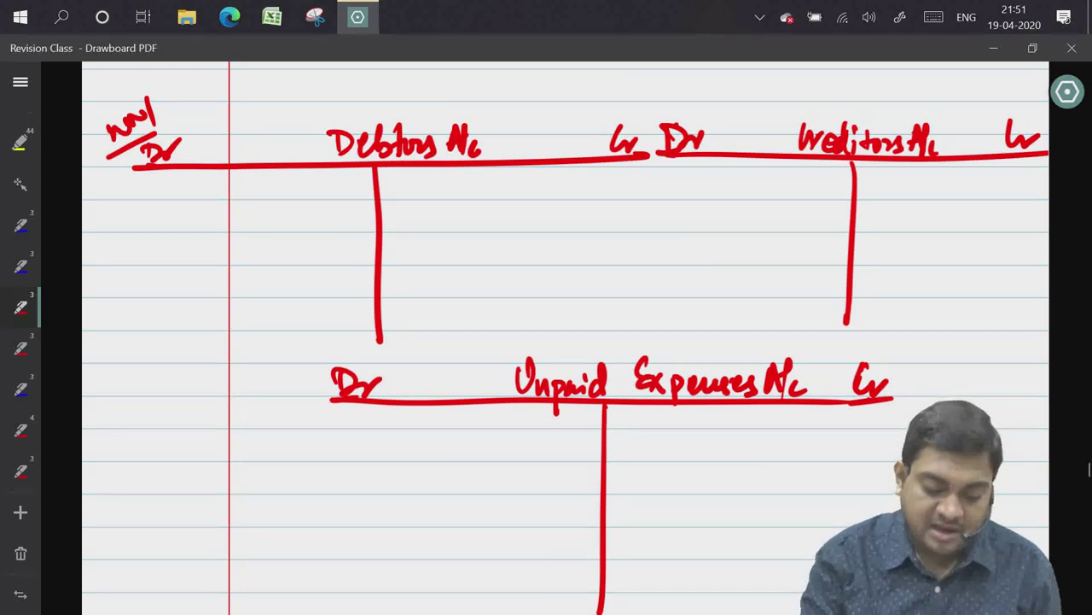
mouse_move(150, 177)
left_mouse_down()
mouse_move(151, 211)
mouse_move(177, 176)
left_mouse_up()
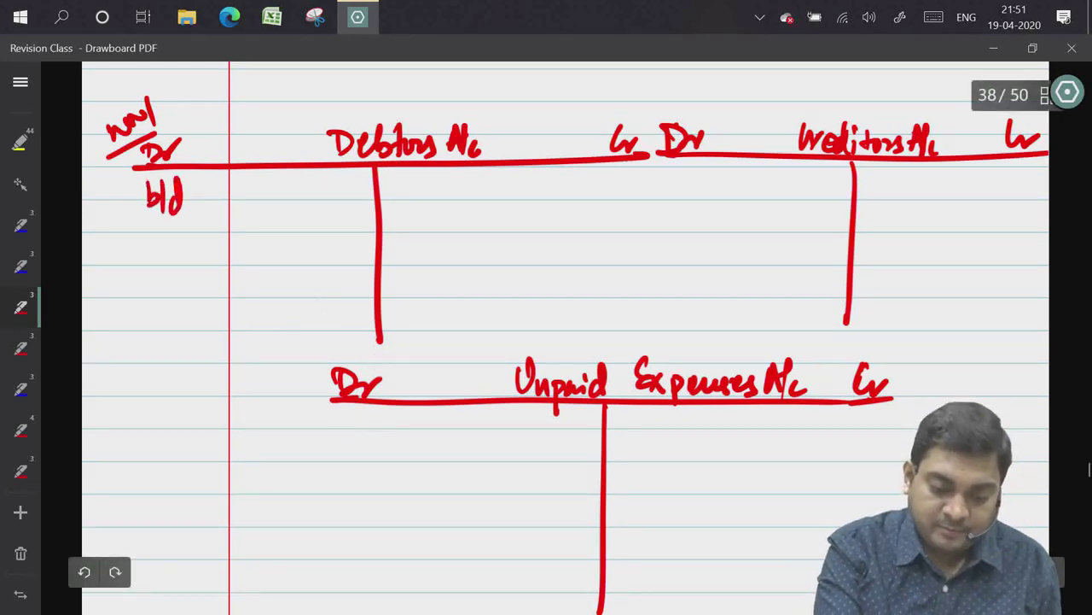
Write the Debtors opening balance as 150000, undoing the miswritten digits first
left_click_drag(301, 185, 319, 183)
left_click_drag(341, 182, 358, 183)
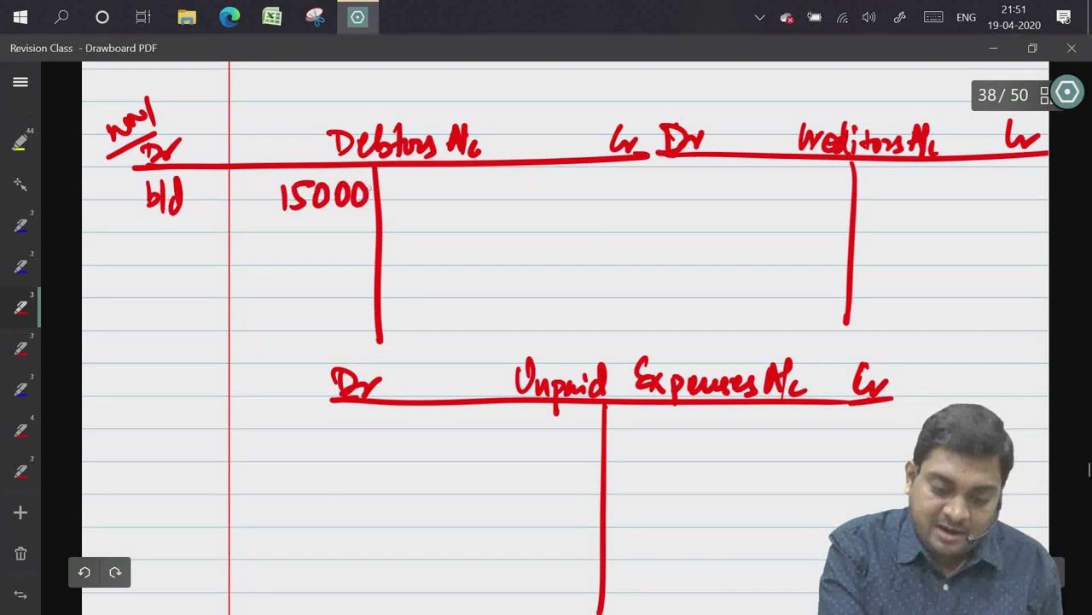
left_click(84, 571)
left_click(83, 572)
left_click(84, 572)
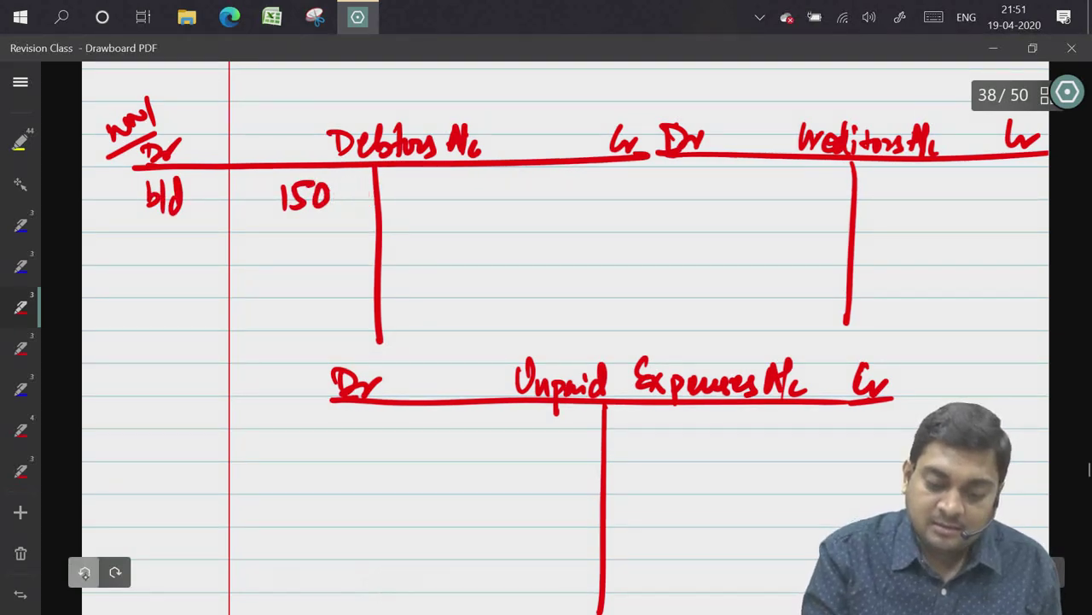
left_click(84, 572)
left_click(83, 572)
left_click(84, 572)
left_click(84, 572)
key("ctrl+y")
left_click_drag(263, 186, 264, 212)
left_click_drag(275, 186, 305, 188)
mouse_move(321, 186)
left_mouse_down()
mouse_move(320, 213)
mouse_move(322, 187)
left_mouse_up()
left_click_drag(338, 186, 359, 186)
Add the Debtors c/d closing balance of 147000, correcting a mistaken figure
left_click_drag(398, 297, 393, 318)
mouse_move(415, 289)
left_mouse_down()
mouse_move(405, 333)
mouse_move(432, 334)
left_mouse_up()
mouse_move(549, 294)
left_mouse_down()
mouse_move(547, 330)
mouse_move(580, 318)
left_mouse_up()
mouse_move(575, 299)
left_mouse_down()
mouse_move(575, 337)
mouse_move(589, 334)
left_mouse_up()
left_click_drag(594, 304, 604, 323)
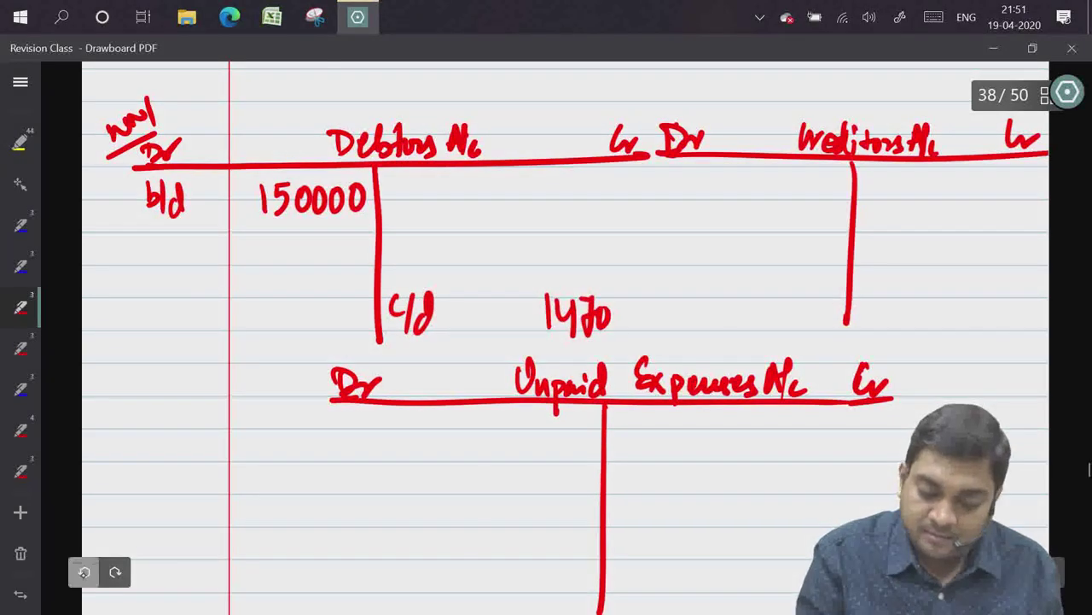
left_click(83, 572)
left_click(84, 572)
left_click(84, 572)
left_click(83, 571)
left_click(83, 572)
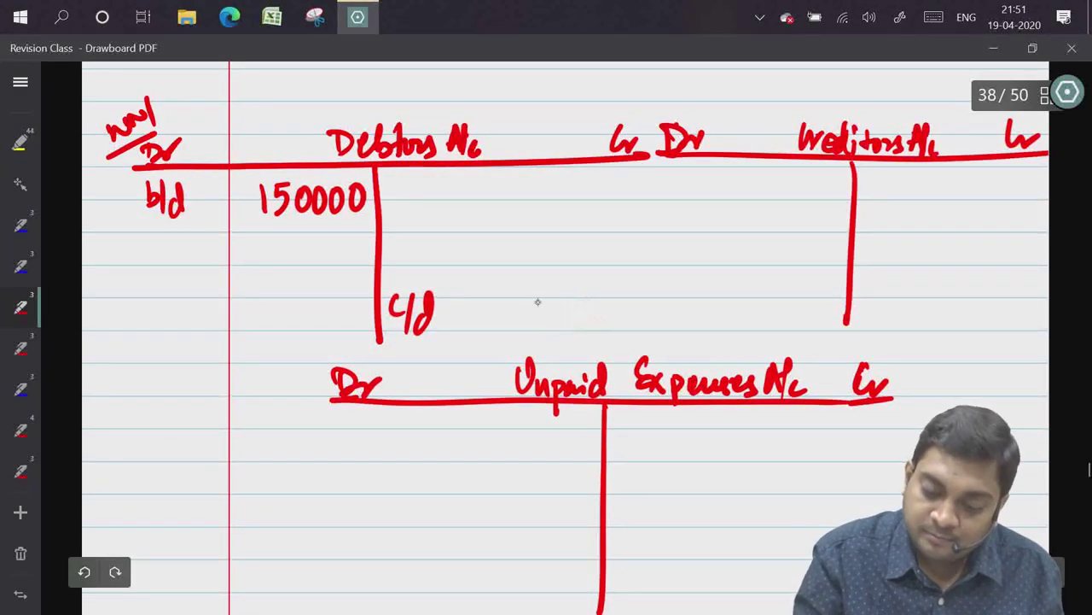
left_click_drag(592, 322, 599, 299)
left_click_drag(610, 294, 625, 299)
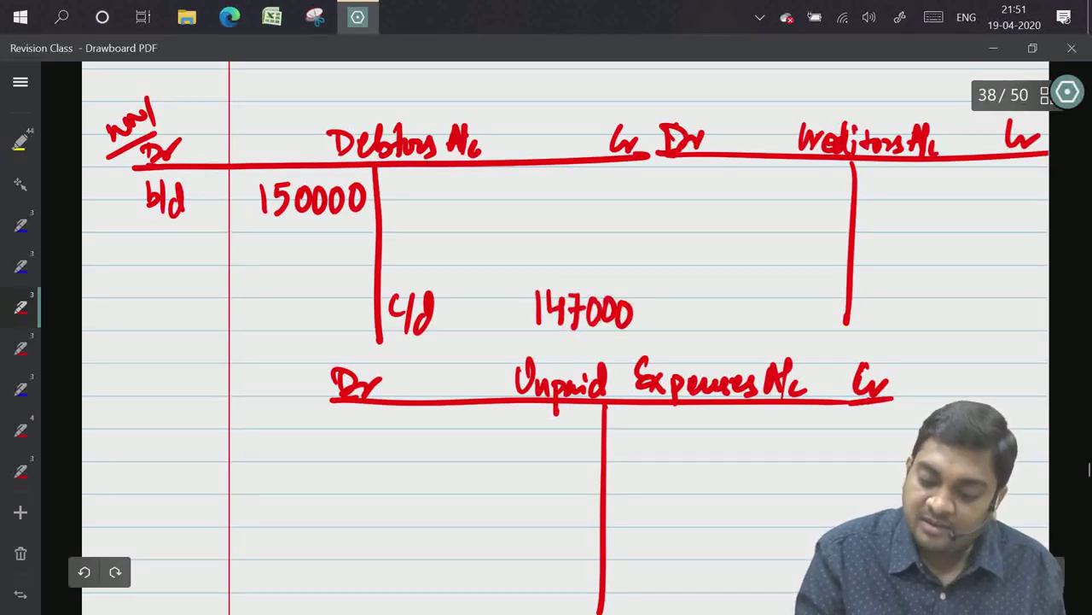
Enter Creditors balances: b/d 78000 and c/d 83000
mouse_move(875, 170)
left_mouse_down()
mouse_move(879, 205)
mouse_move(901, 171)
mouse_move(982, 178)
mouse_move(968, 201)
left_mouse_up()
mouse_move(999, 176)
left_mouse_down()
mouse_move(990, 198)
mouse_move(1010, 175)
mouse_move(1032, 176)
left_mouse_up()
left_click_drag(671, 292, 664, 307)
mouse_move(682, 286)
left_mouse_down()
mouse_move(672, 324)
mouse_move(699, 287)
left_mouse_up()
left_click_drag(697, 287, 693, 324)
mouse_move(782, 293)
left_mouse_down()
mouse_move(795, 316)
mouse_move(822, 302)
left_mouse_up()
left_click_drag(840, 300, 836, 303)
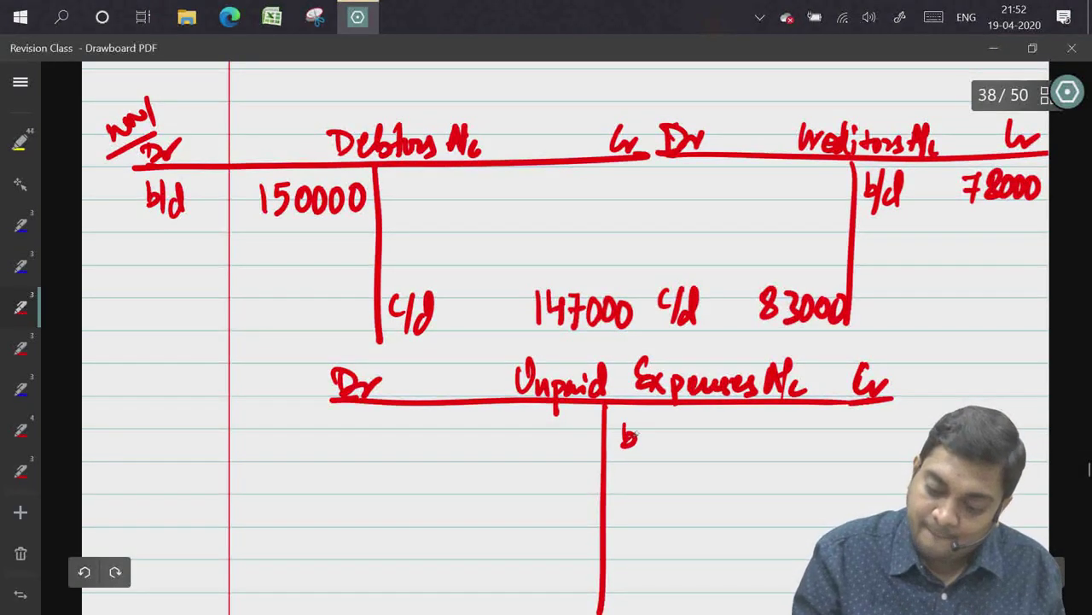
Enter Unpaid Expenses balances: b/d 63000 and c/d 55000
left_click_drag(647, 424, 639, 454)
left_click_drag(660, 438, 659, 456)
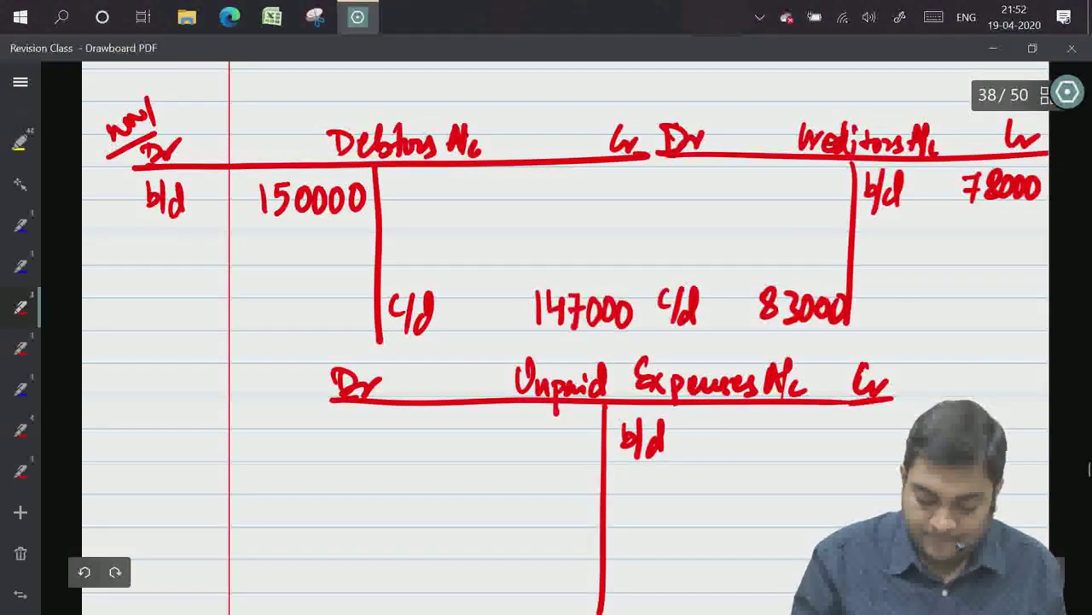
mouse_move(804, 420)
left_mouse_down()
mouse_move(799, 444)
mouse_move(815, 446)
mouse_move(865, 425)
left_mouse_up()
left_click_drag(889, 422, 887, 423)
left_click_drag(353, 540, 349, 564)
mouse_move(365, 538)
left_mouse_down()
mouse_move(357, 566)
mouse_move(380, 531)
left_mouse_up()
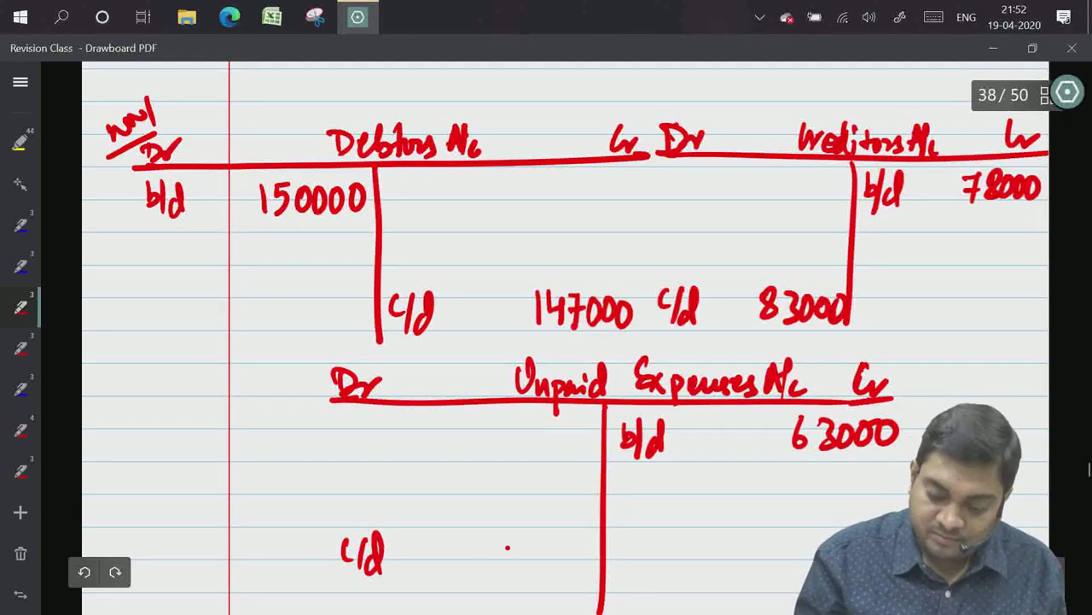
left_click_drag(574, 546, 589, 545)
Draw a blue vertical divider between the Debtors and Creditors accounts
left_click(20, 388)
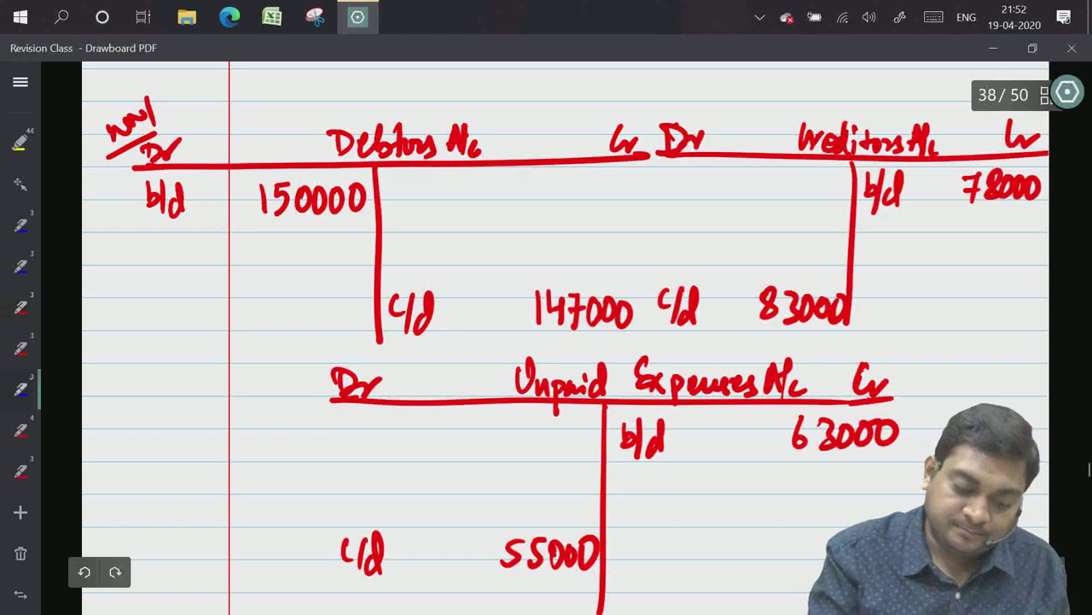
left_click_drag(653, 107, 652, 152)
left_click_drag(650, 200, 650, 275)
left_click_drag(653, 102, 652, 360)
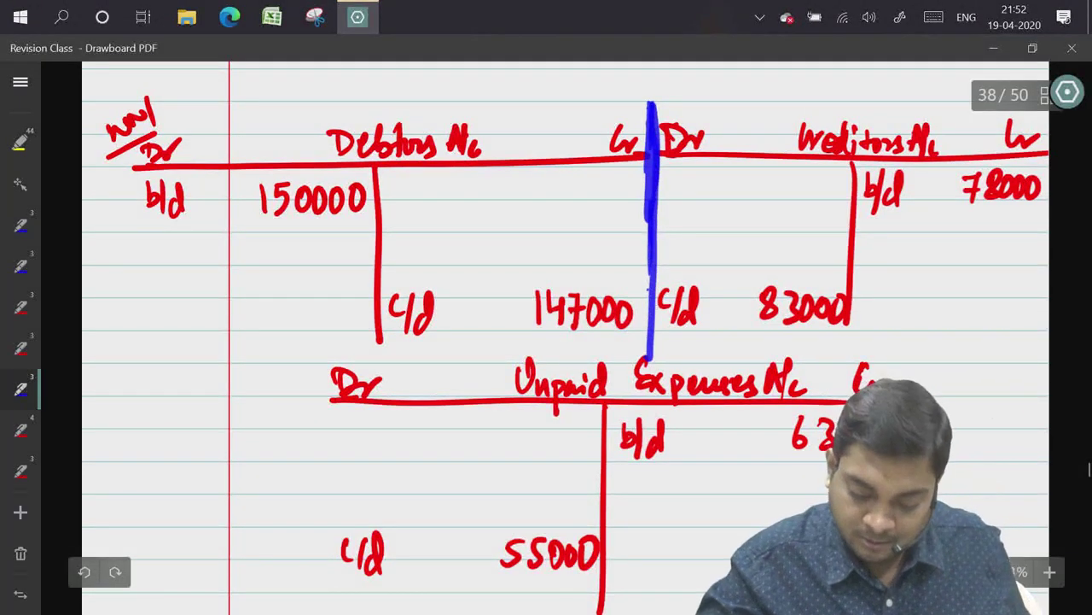
Thicken the divider and write To Sales 2050000 on the Debtors debit side
left_click_drag(647, 273, 647, 346)
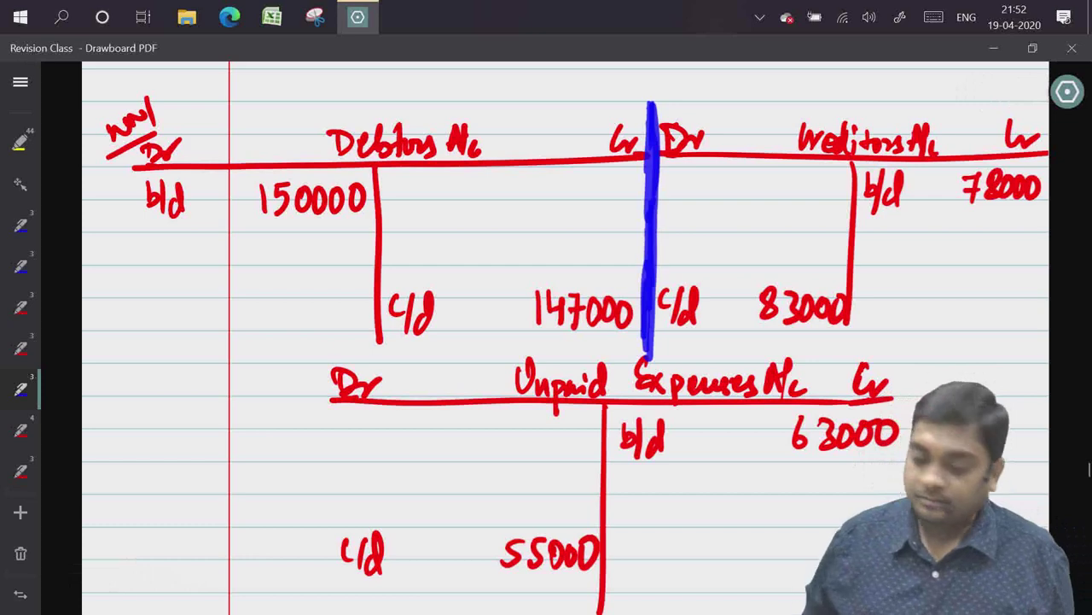
mouse_move(140, 252)
left_mouse_down()
mouse_move(146, 280)
mouse_move(161, 247)
mouse_move(173, 280)
mouse_move(205, 279)
left_mouse_up()
left_click(185, 249)
mouse_move(210, 241)
left_mouse_down()
mouse_move(214, 279)
mouse_move(223, 278)
left_mouse_up()
mouse_move(234, 259)
left_mouse_down()
mouse_move(228, 280)
mouse_move(274, 275)
left_mouse_up()
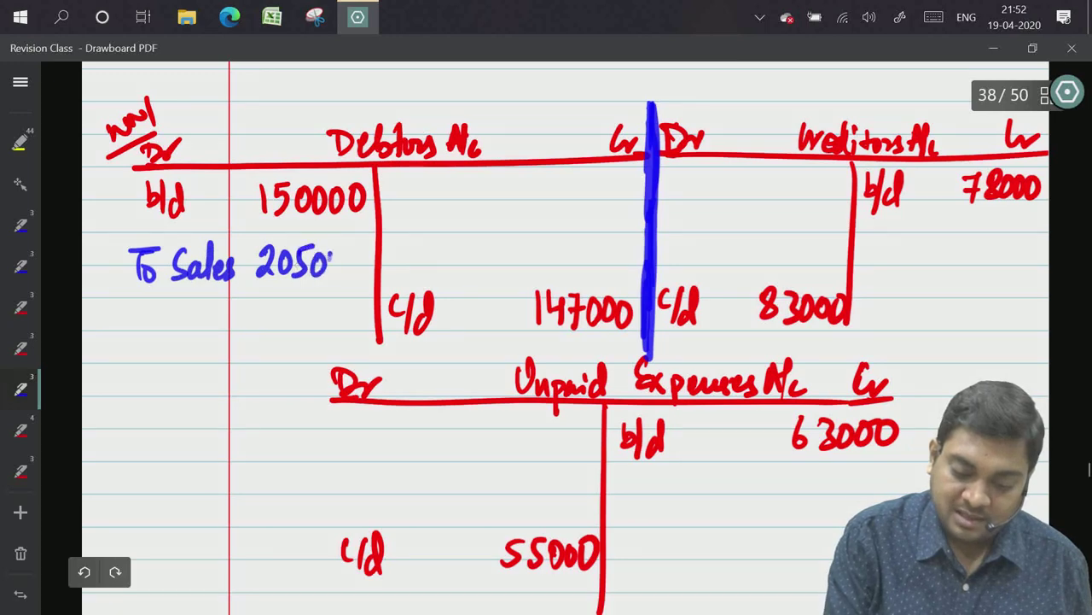
left_click_drag(331, 254, 329, 256)
left_click_drag(345, 252, 348, 275)
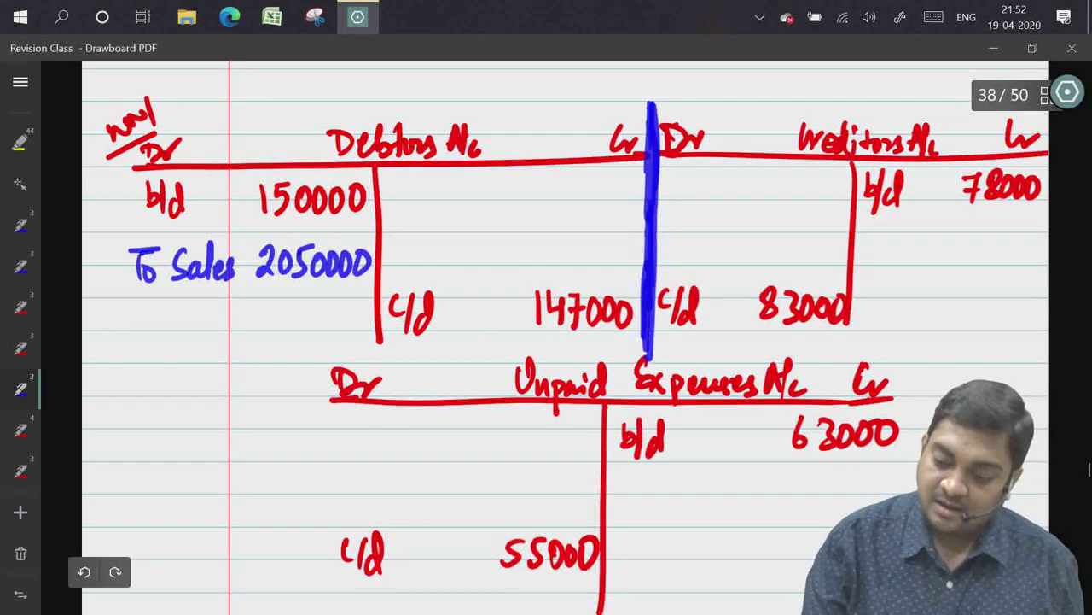
Add By Purch 740000 in Creditors and By P/L 1240000 in Unpaid Expenses
mouse_move(892, 265)
left_mouse_down()
mouse_move(907, 232)
mouse_move(927, 254)
left_mouse_up()
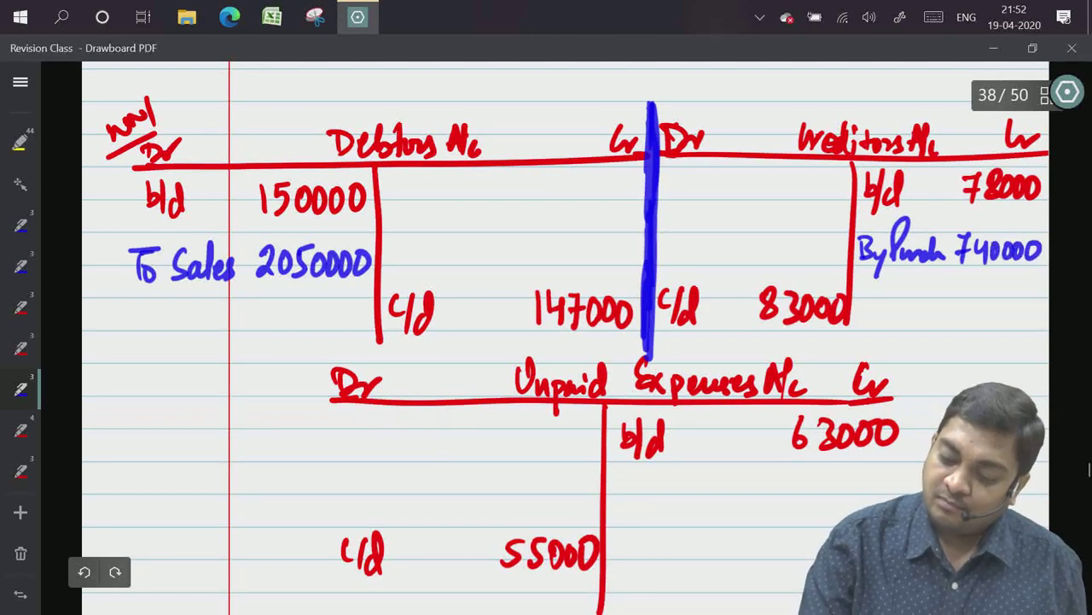
left_click_drag(621, 510, 618, 500)
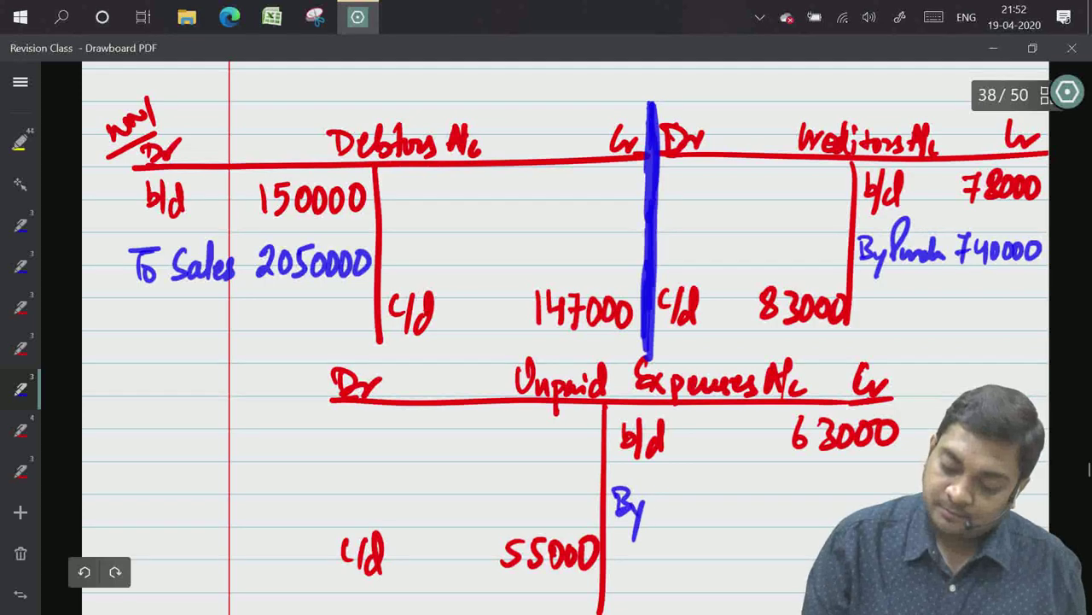
left_click_drag(685, 483, 679, 513)
left_click_drag(690, 486, 709, 505)
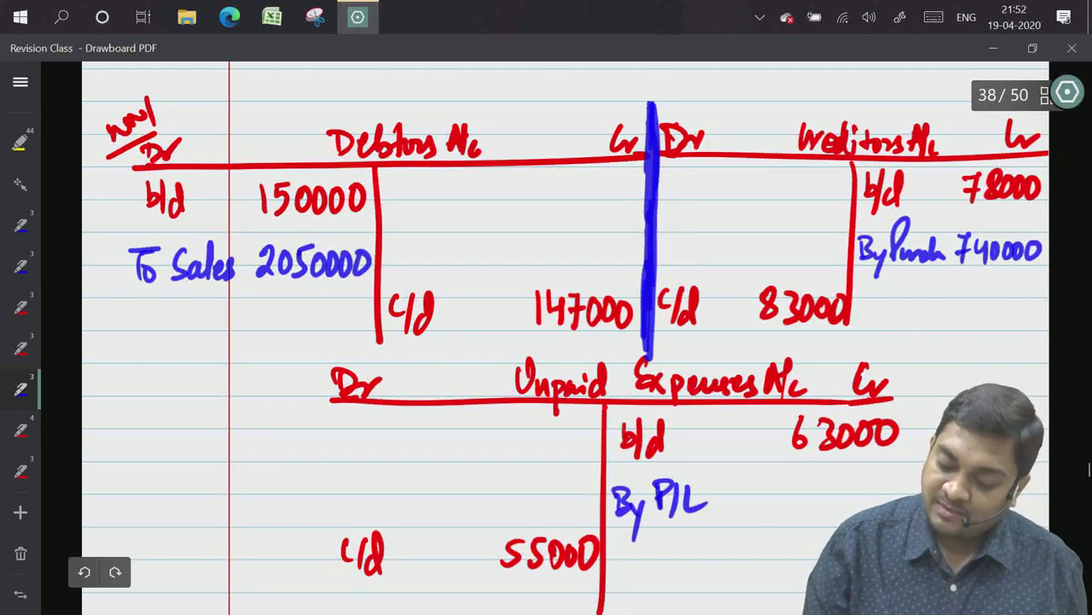
mouse_move(784, 488)
left_mouse_down()
mouse_move(810, 509)
mouse_move(835, 486)
left_mouse_up()
mouse_move(847, 488)
left_mouse_down()
mouse_move(847, 505)
mouse_move(896, 502)
left_mouse_up()
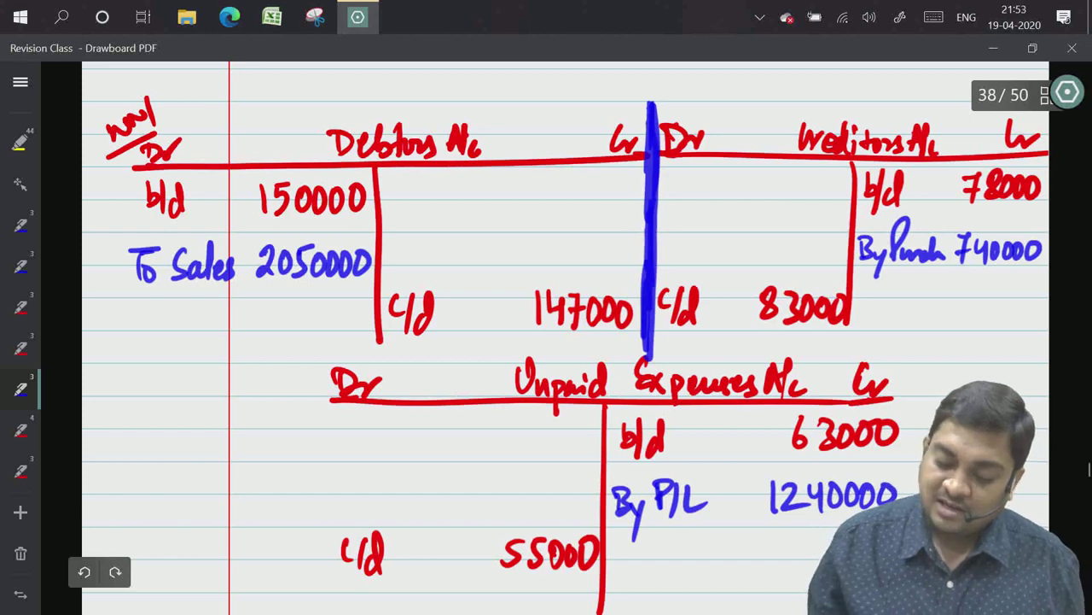
left_click_drag(390, 186, 410, 249)
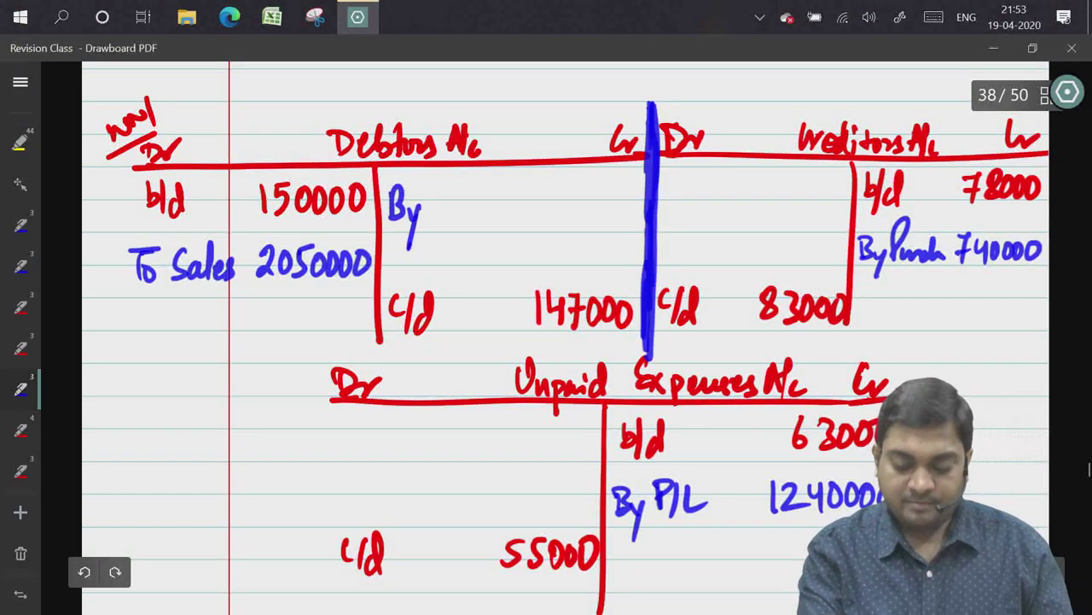
Write By Cash A/c (Bal fig) 2053000 on the Debtors credit side
mouse_move(441, 191)
left_mouse_down()
mouse_move(437, 217)
mouse_move(460, 204)
left_mouse_up()
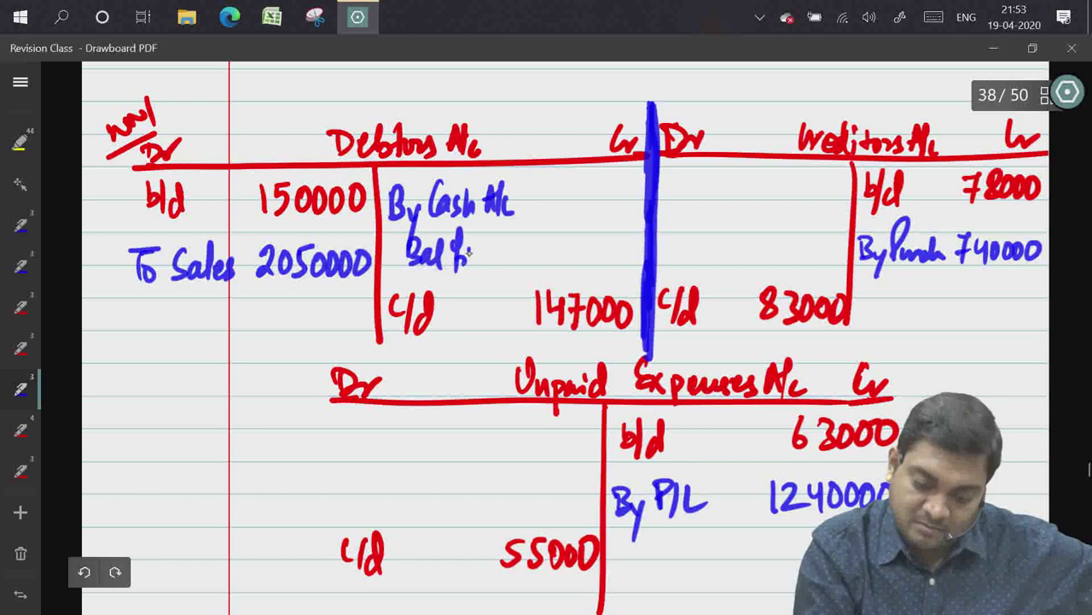
left_click_drag(471, 243, 466, 283)
left_click_drag(483, 232, 486, 278)
left_click_drag(404, 225, 401, 278)
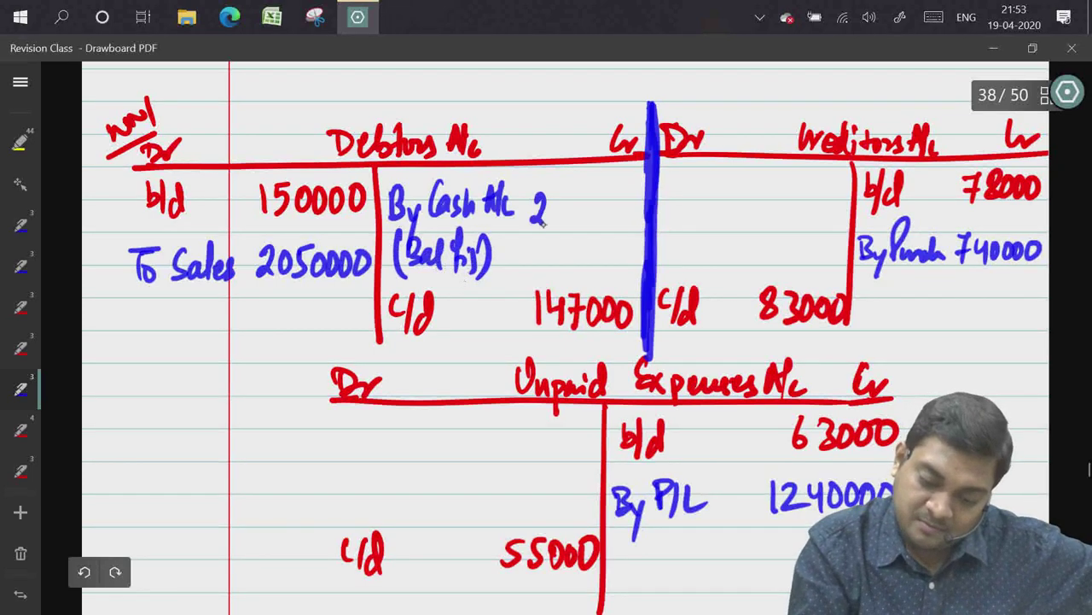
mouse_move(577, 196)
left_mouse_down()
mouse_move(560, 223)
mouse_move(589, 221)
left_mouse_up()
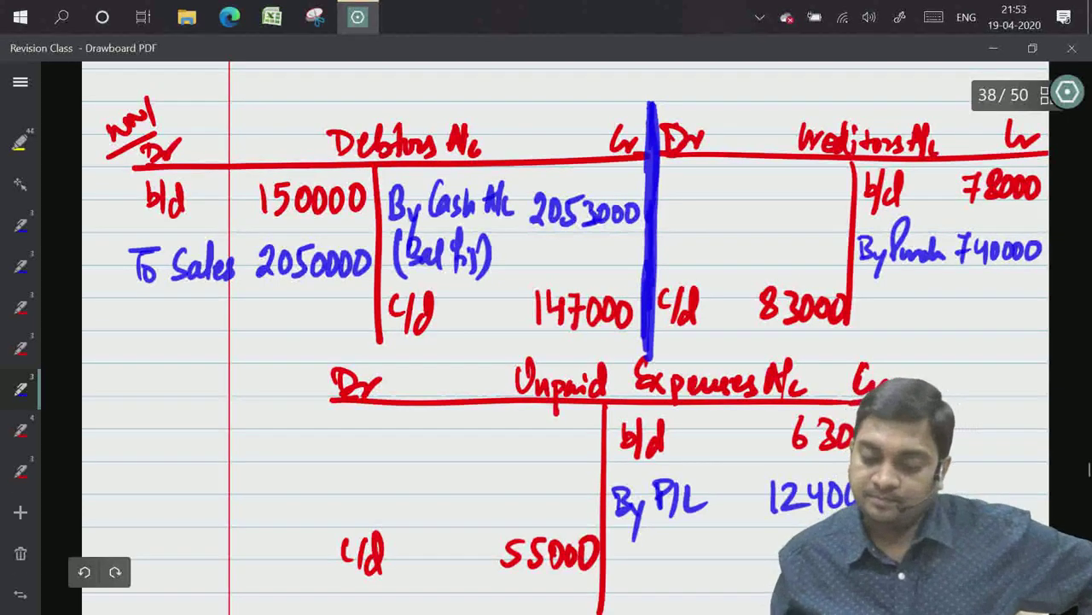
Write To Cash (Bal fig) 735000 in Creditors and double-underline the Creditors and Debtors totals
left_click_drag(780, 335, 818, 334)
left_click_drag(778, 344, 820, 342)
left_click_drag(975, 330, 1029, 328)
left_click_drag(669, 182, 686, 180)
mouse_move(677, 182)
left_mouse_down()
mouse_move(675, 205)
mouse_move(688, 195)
left_mouse_up()
left_click_drag(710, 178, 705, 195)
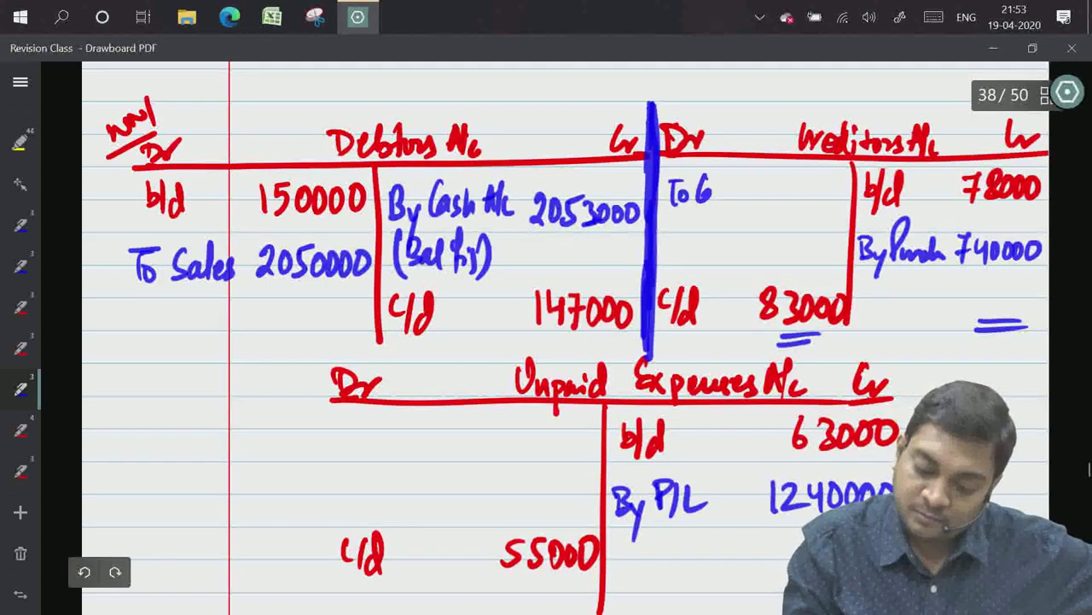
left_click_drag(296, 338, 346, 338)
left_click_drag(297, 343, 346, 343)
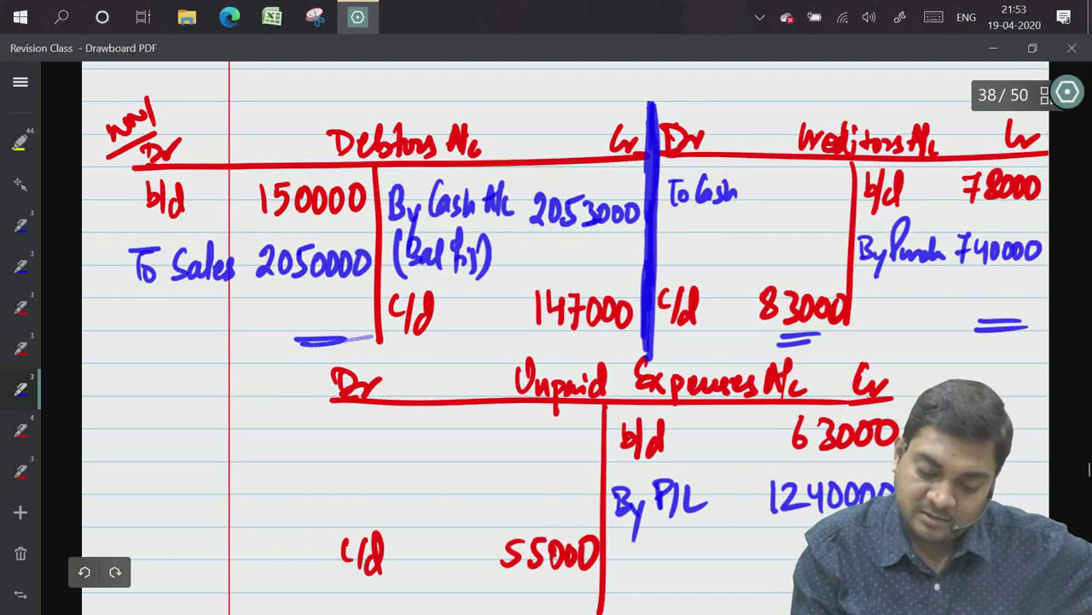
left_click_drag(552, 341, 604, 340)
left_click_drag(553, 346, 602, 346)
mouse_move(672, 225)
left_mouse_down()
mouse_move(672, 238)
mouse_move(724, 251)
left_mouse_up()
left_click_drag(730, 231, 728, 245)
left_click_drag(734, 221, 735, 261)
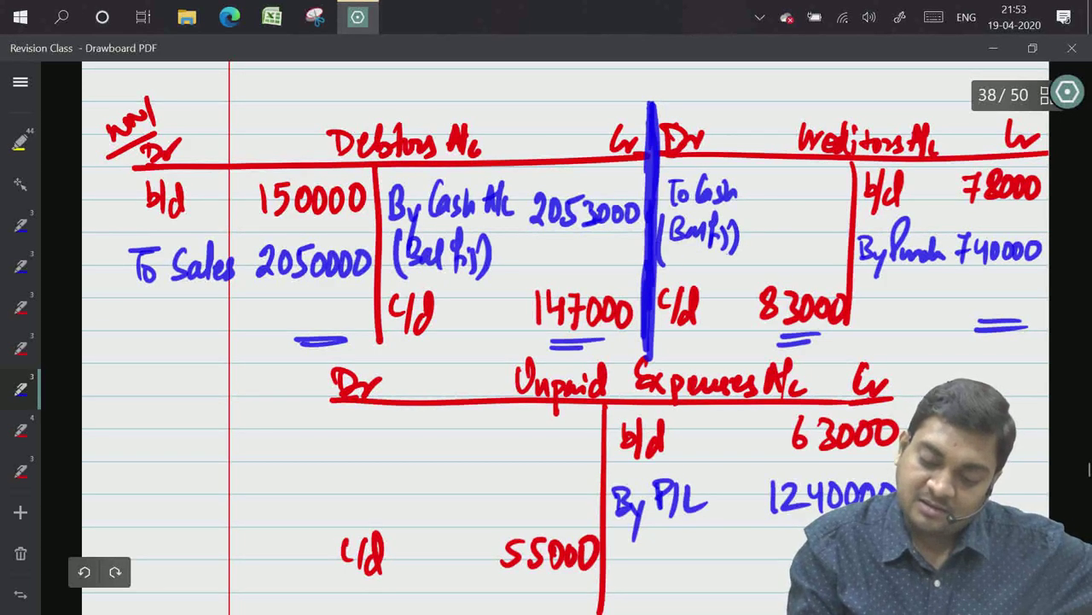
left_click_drag(754, 195, 762, 220)
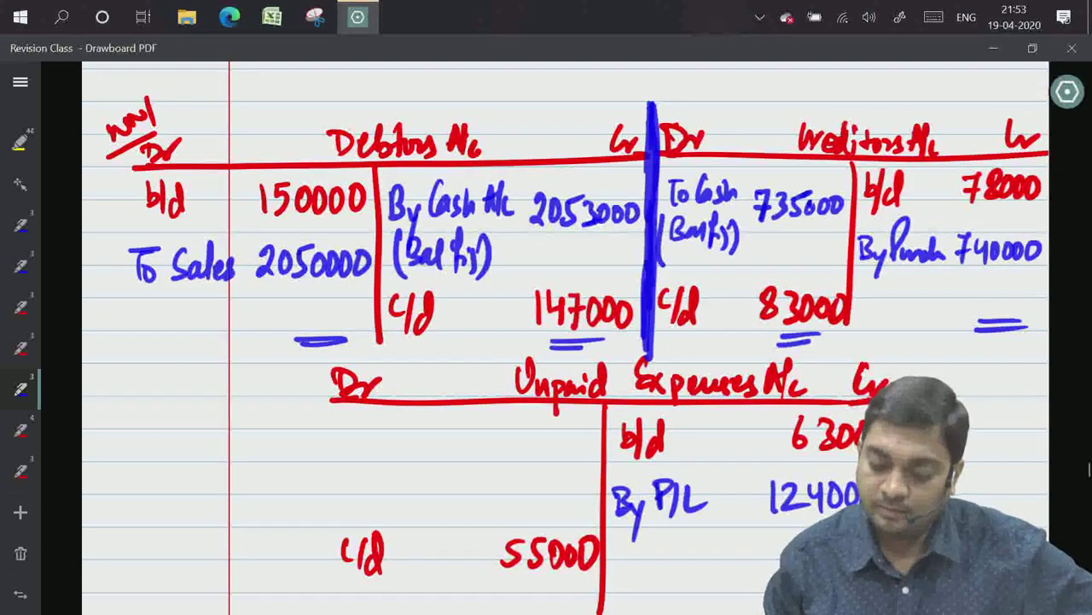
Write To Cash (Bal fig) 1248000 in Unpaid Expenses and double-underline its totals
scroll(563, 341, "down", 1)
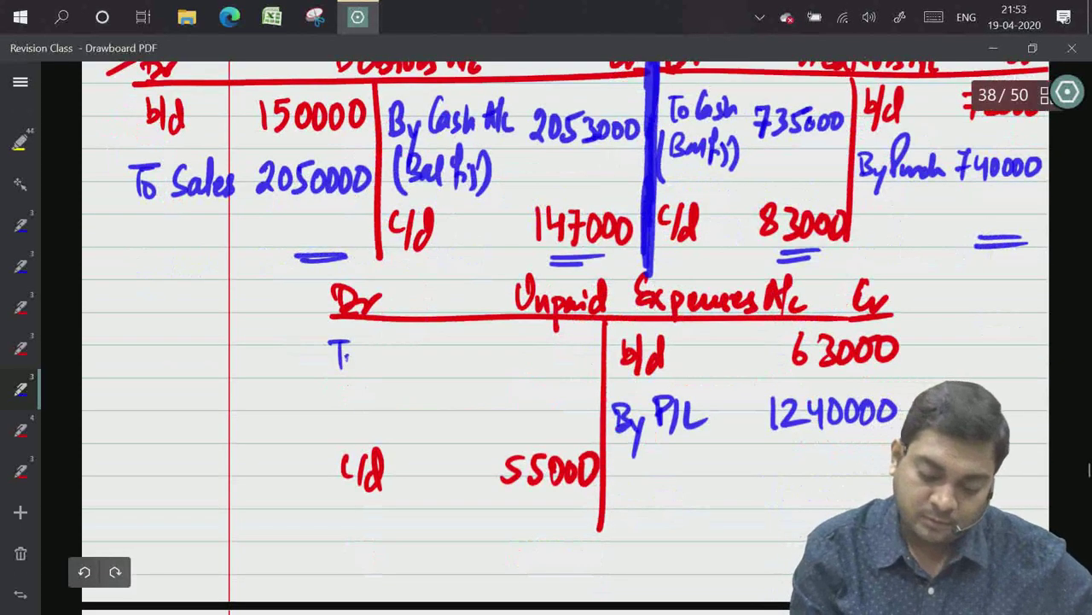
mouse_move(377, 340)
left_mouse_down()
mouse_move(399, 367)
mouse_move(420, 366)
left_mouse_up()
left_click_drag(358, 379, 428, 423)
left_click_drag(437, 372, 440, 420)
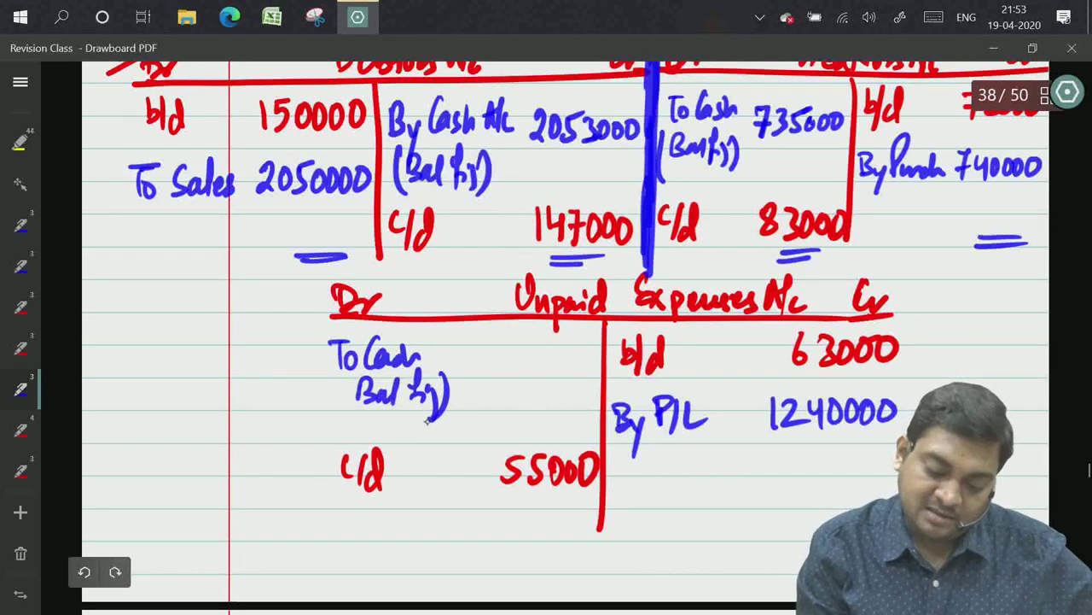
left_click_drag(361, 372, 352, 425)
mouse_move(471, 349)
left_mouse_down()
mouse_move(473, 382)
mouse_move(552, 369)
mouse_move(570, 386)
left_mouse_up()
left_click_drag(591, 356, 589, 389)
left_click_drag(467, 522, 604, 530)
left_click_drag(466, 533, 604, 533)
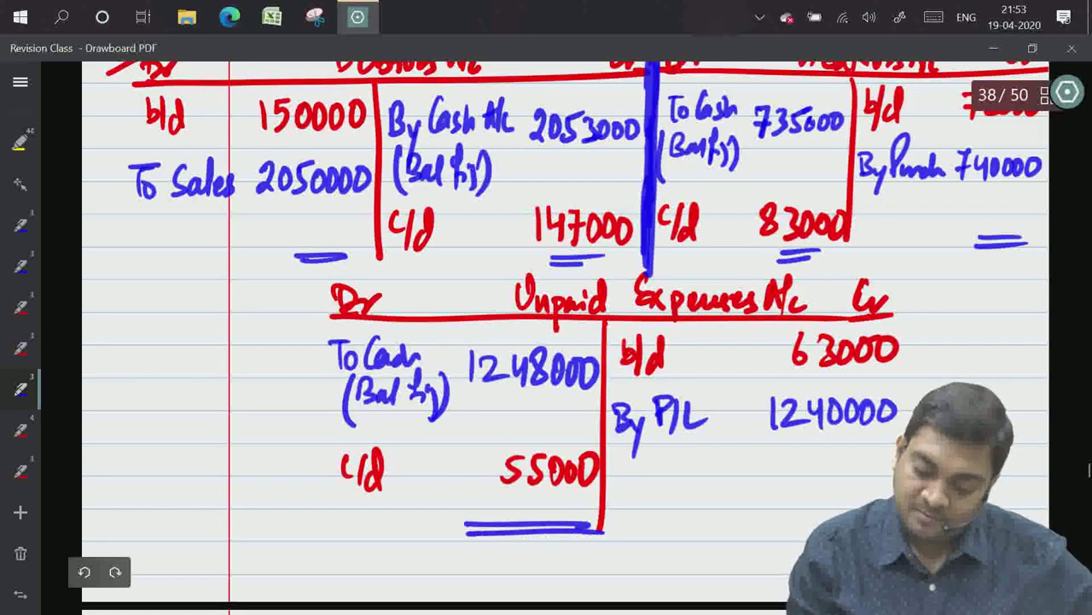
scroll(566, 336, "up", 1)
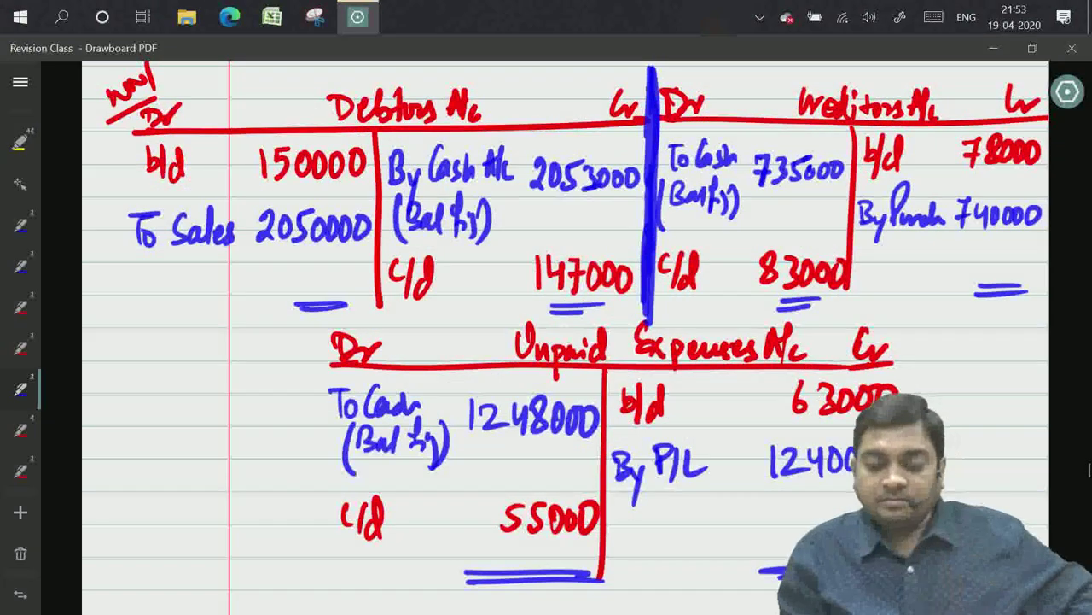
left_click(20, 141)
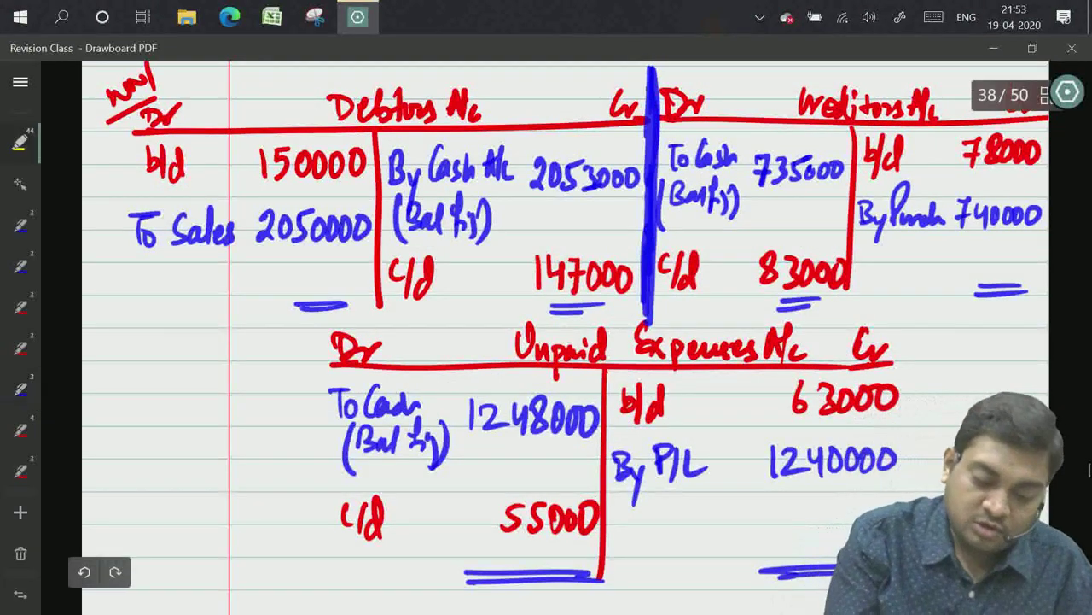
Highlight in yellow the cash entries 2053000, 735000 and 1248000 with their labels
mouse_move(393, 170)
left_mouse_down()
mouse_move(503, 167)
mouse_move(623, 183)
left_mouse_up()
left_click_drag(397, 226, 614, 217)
left_click_drag(601, 171, 832, 184)
left_click_drag(662, 209, 811, 205)
left_click_drag(747, 141, 828, 136)
left_click_drag(346, 401, 452, 419)
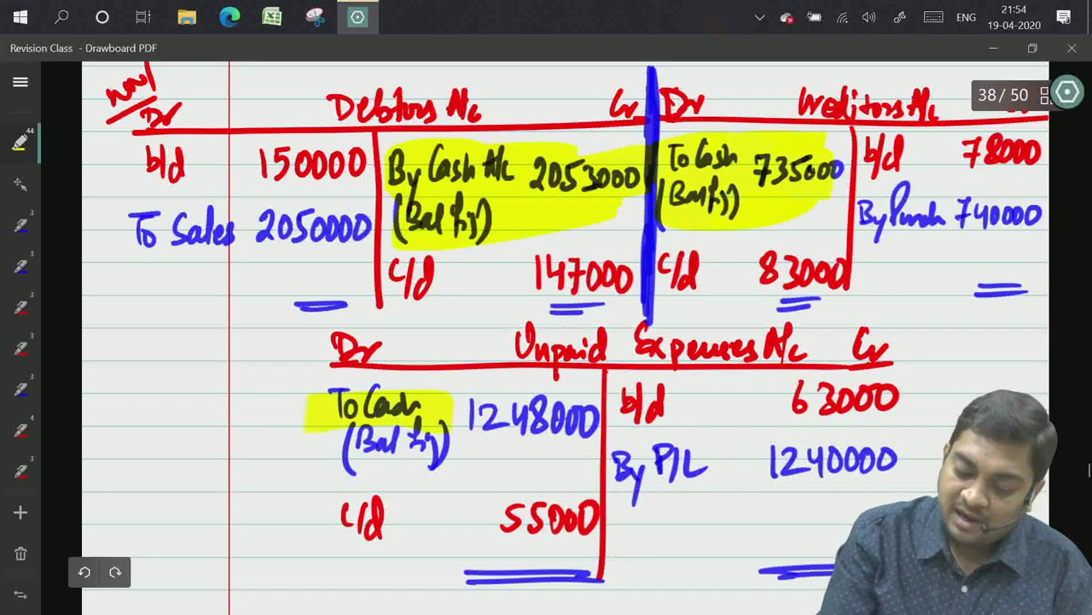
left_click_drag(281, 418, 594, 397)
left_click_drag(329, 461, 525, 465)
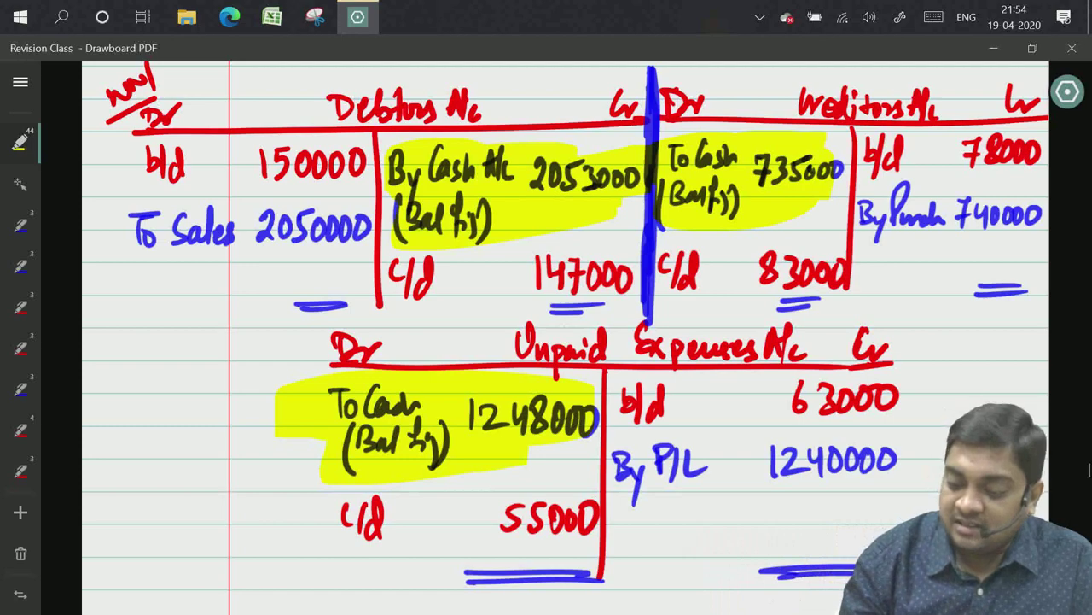
Enter Collection from Debtors 2053000, Payment to Creditors 735000, Expenses Paid 1248000, and bracket cash purchases 60000
scroll(563, 341, "up", 5)
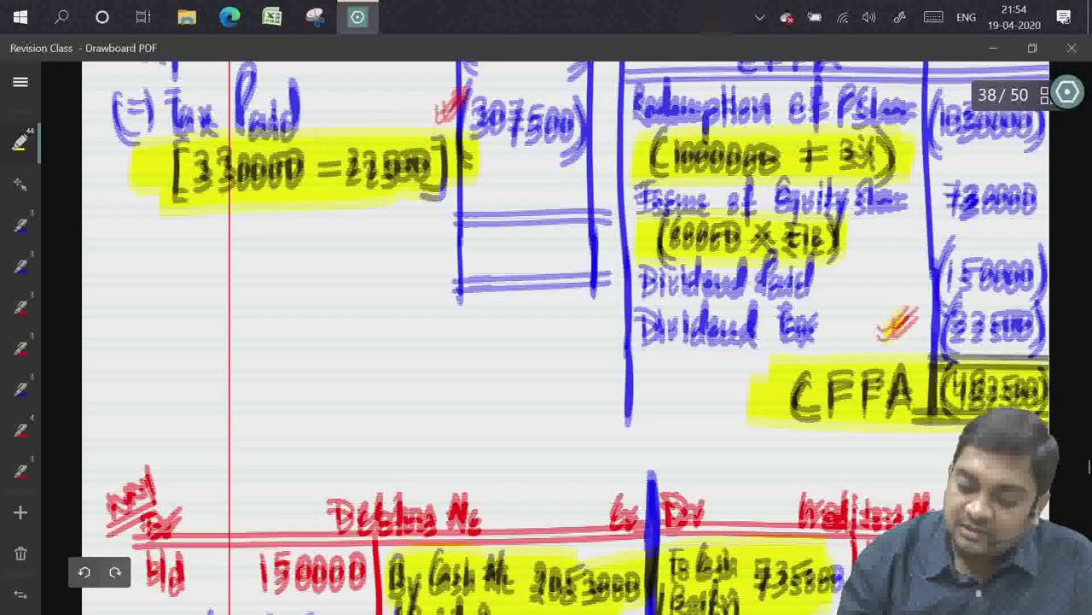
scroll(563, 341, "up", 3)
scroll(564, 342, "up", 1)
left_click(20, 265)
mouse_move(470, 187)
left_mouse_down()
mouse_move(483, 203)
mouse_move(493, 184)
mouse_move(504, 202)
mouse_move(553, 189)
left_mouse_up()
left_click_drag(574, 188, 570, 189)
mouse_move(482, 239)
left_mouse_down()
mouse_move(487, 261)
mouse_move(550, 240)
left_mouse_up()
left_click_drag(565, 239, 563, 241)
mouse_move(476, 301)
left_mouse_down()
mouse_move(475, 325)
mouse_move(520, 318)
mouse_move(538, 302)
left_mouse_up()
left_click_drag(553, 301, 555, 304)
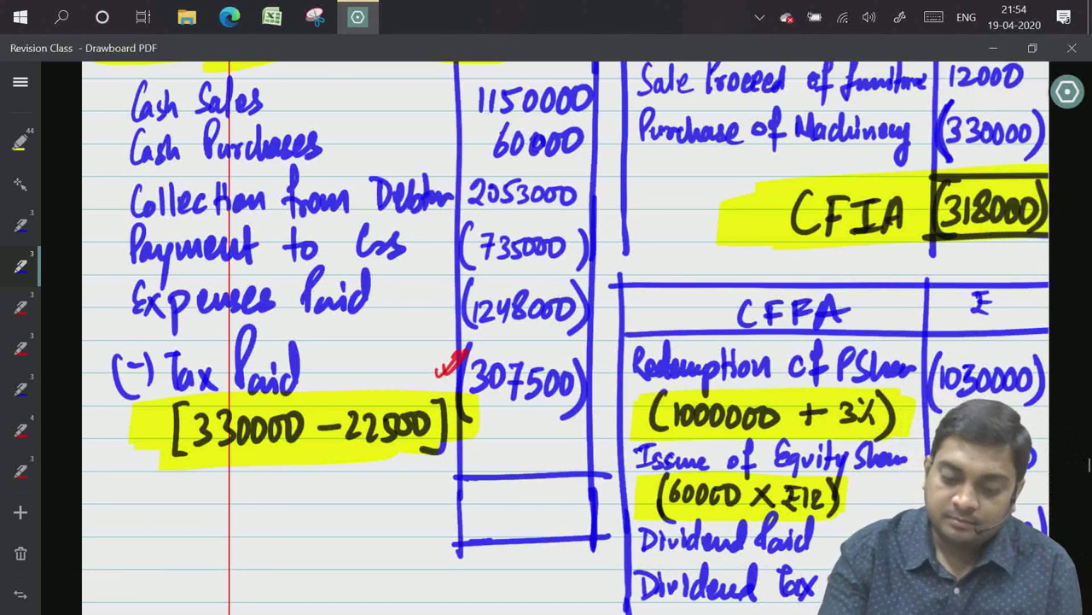
left_click_drag(489, 128, 484, 161)
left_click_drag(579, 125, 577, 171)
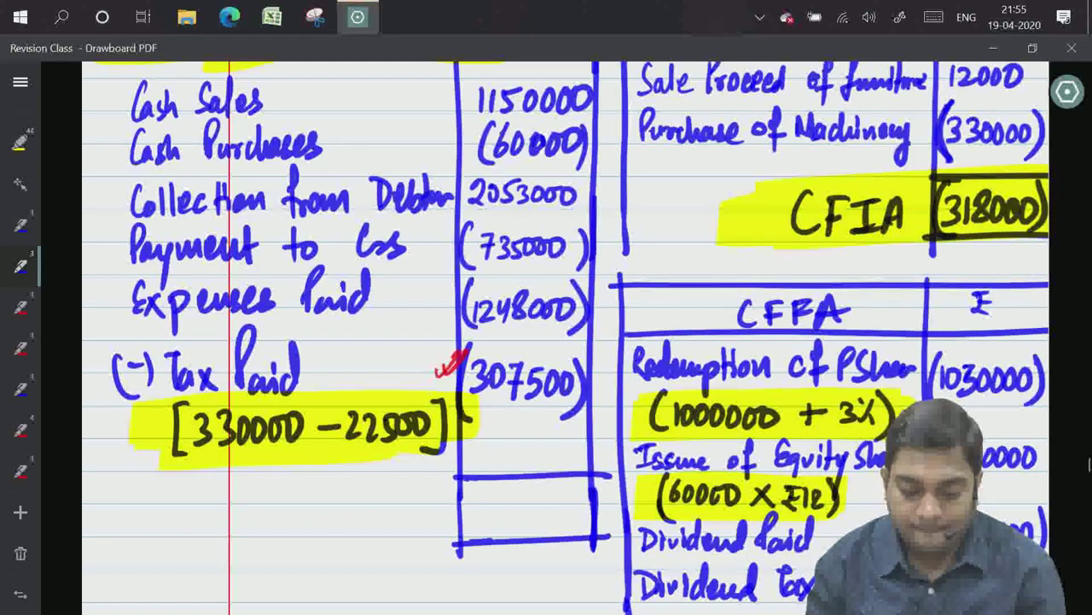
Write the operating total 852500 labelled CFOA and highlight that row
mouse_move(485, 493)
left_mouse_down()
mouse_move(536, 532)
mouse_move(553, 497)
mouse_move(553, 522)
mouse_move(569, 524)
left_mouse_up()
left_click_drag(577, 501, 580, 524)
left_click_drag(325, 505, 319, 536)
mouse_move(333, 503)
left_mouse_down()
mouse_move(331, 536)
mouse_move(350, 502)
left_mouse_up()
left_click_drag(331, 517, 362, 505)
mouse_move(382, 503)
left_mouse_down()
mouse_move(381, 531)
mouse_move(402, 535)
left_mouse_up()
left_click_drag(379, 517, 398, 517)
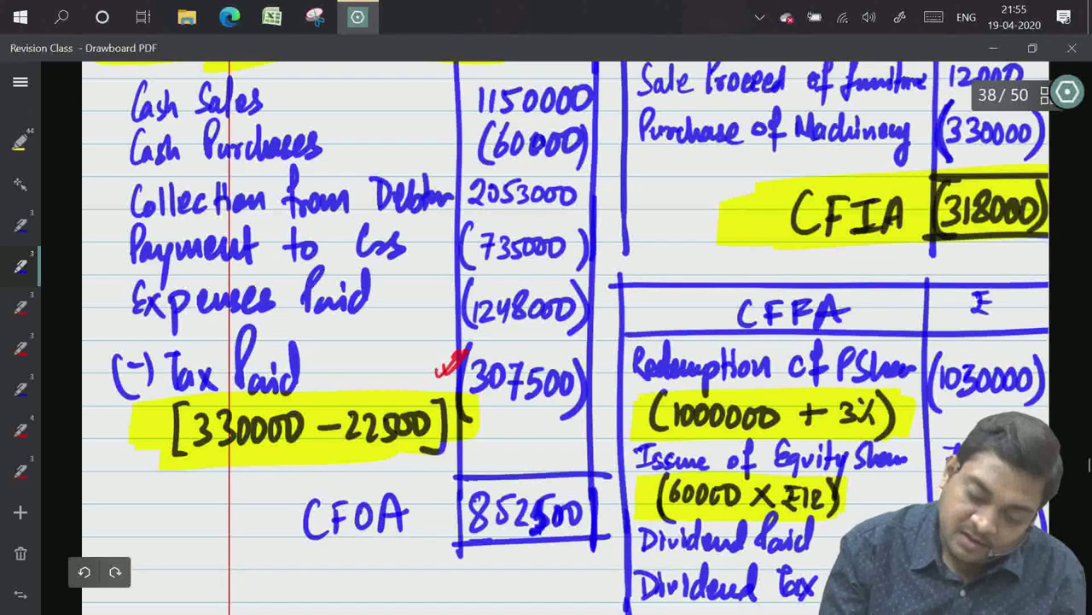
mouse_move(273, 495)
left_mouse_down()
mouse_move(594, 497)
mouse_move(258, 528)
mouse_move(589, 543)
left_mouse_up()
left_click_drag(399, 488, 299, 557)
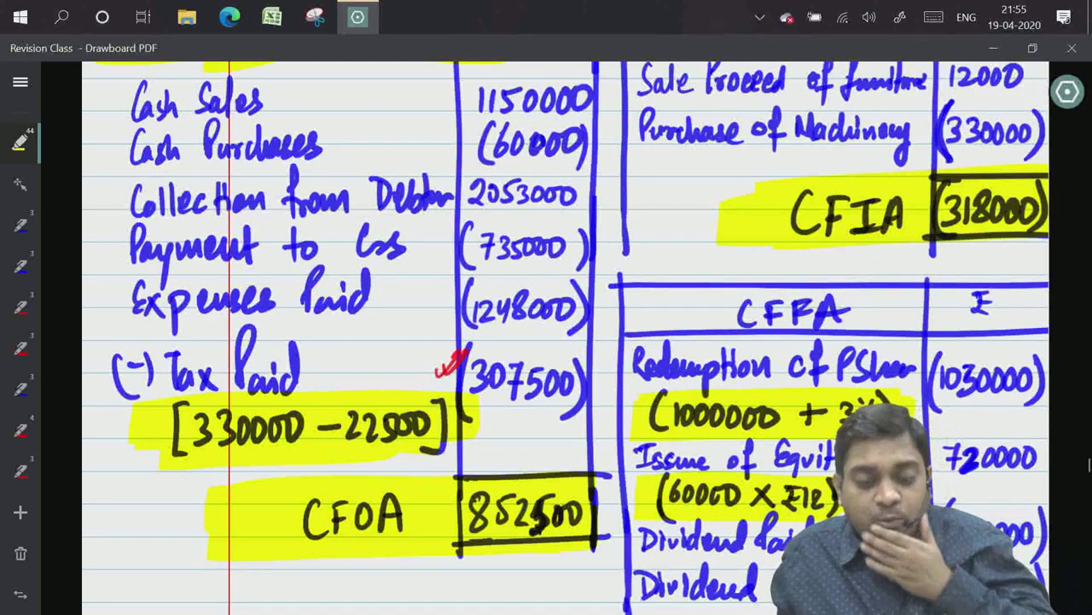
Mark Collection from Debtors, Payment to Crs and Expenses Paid with red asterisks
left_click(21, 304)
mouse_move(101, 218)
left_mouse_down()
mouse_move(114, 195)
mouse_move(123, 214)
left_mouse_up()
left_click_drag(98, 204, 124, 201)
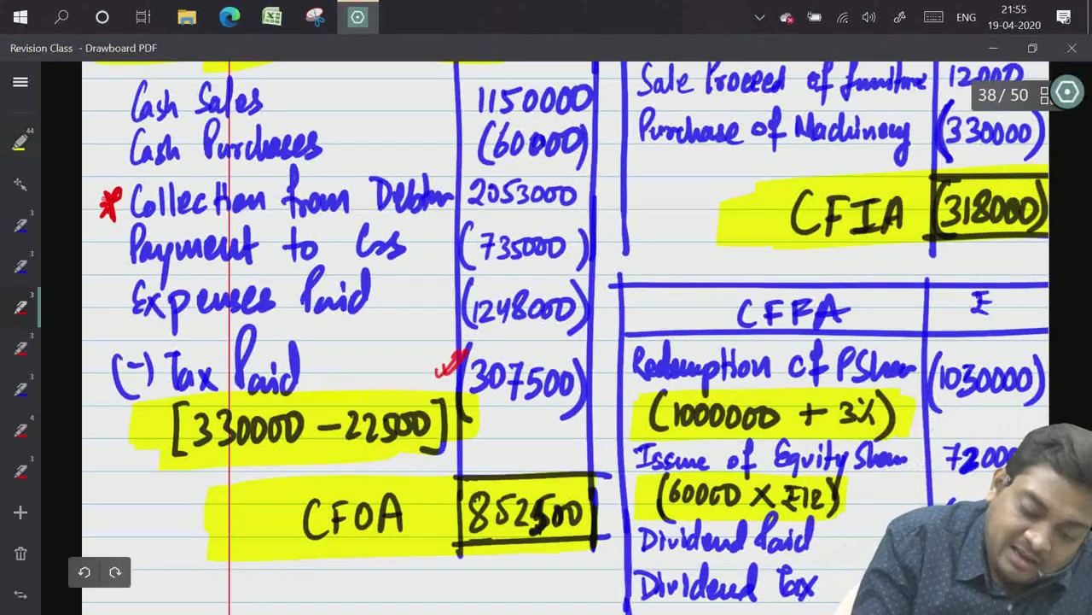
left_click_drag(101, 241, 121, 264)
mouse_move(121, 240)
left_mouse_down()
mouse_move(99, 265)
mouse_move(126, 251)
left_mouse_up()
left_click_drag(101, 290, 120, 314)
left_click_drag(120, 290, 100, 316)
left_click_drag(97, 303, 136, 296)
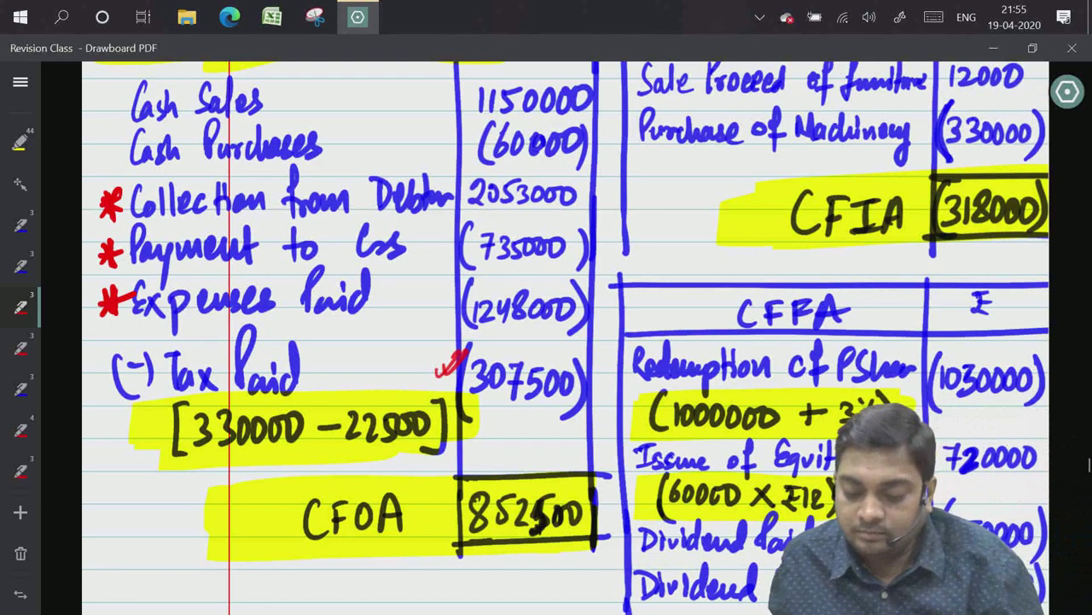
scroll(547, 341, "down", 3)
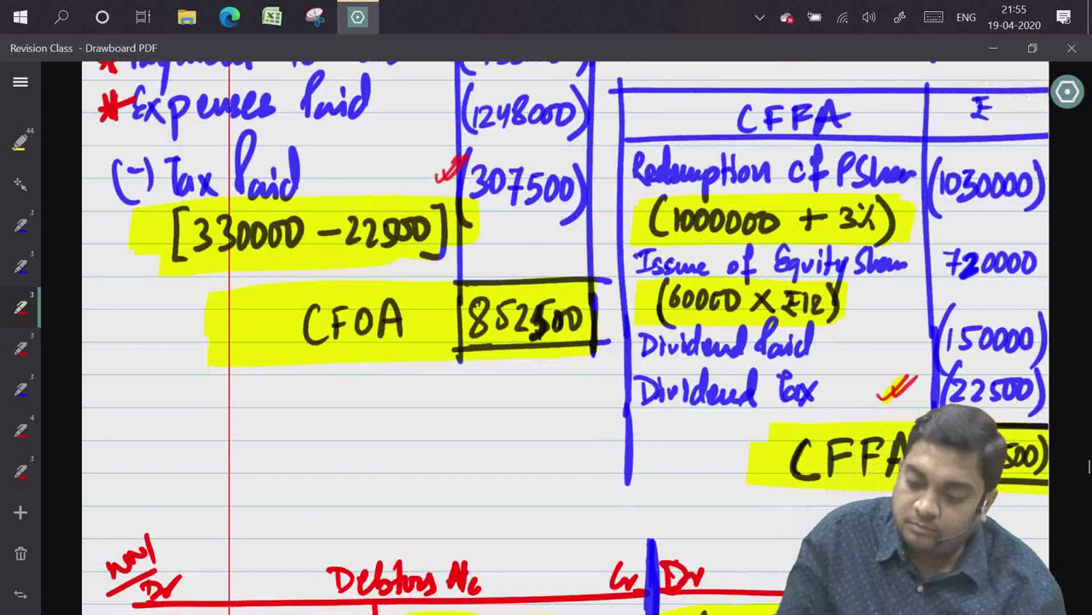
On page 39, write the 'CFS' heading and rule the summary table's header line and columns
scroll(546, 341, "up", 2)
scroll(546, 342, "down", 10)
scroll(546, 341, "down", 5)
mouse_move(295, 162)
left_mouse_down()
mouse_move(295, 195)
mouse_move(337, 175)
left_mouse_up()
left_click_drag(367, 161, 352, 194)
left_click_drag(124, 224, 728, 216)
left_click_drag(552, 140, 539, 613)
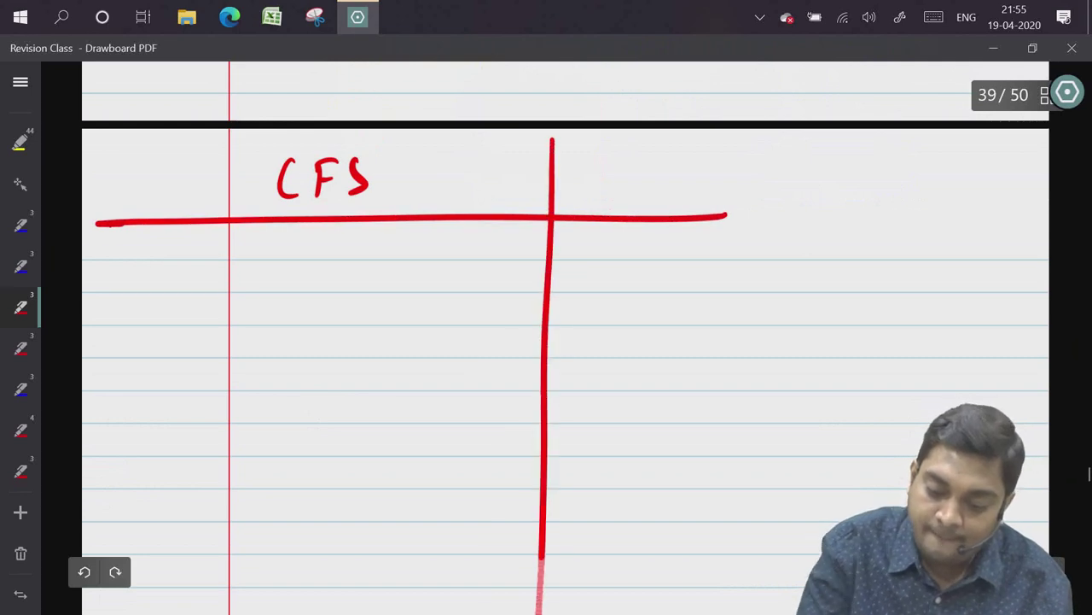
left_click_drag(726, 138, 726, 184)
left_click_drag(717, 271, 702, 612)
left_click_drag(725, 139, 720, 280)
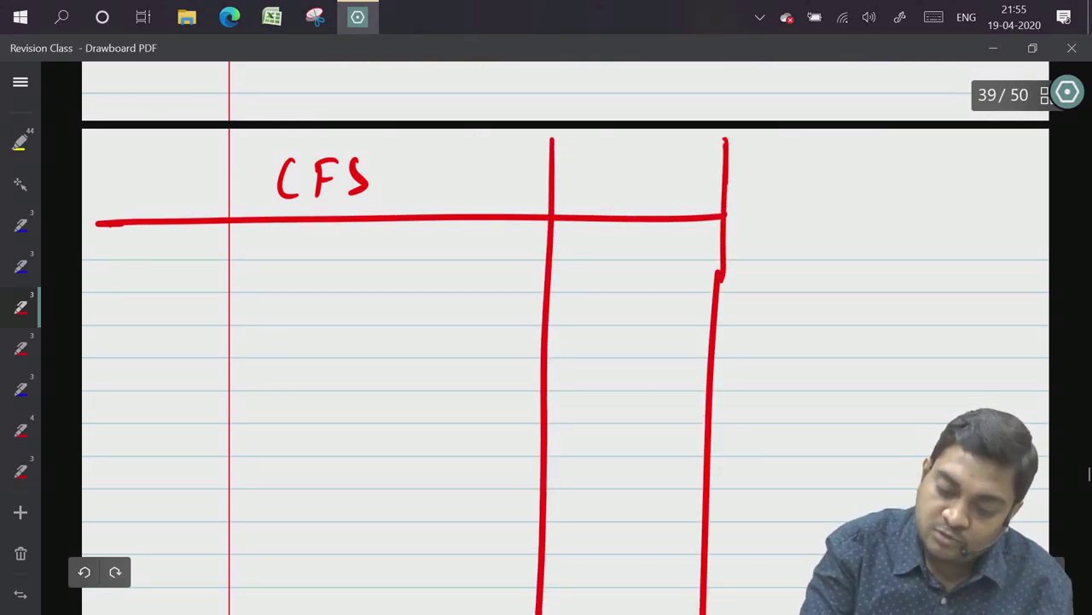
Head the amount column with ₹ and add the CFOA row with 852500
left_click_drag(628, 183, 616, 202)
left_click_drag(620, 166, 655, 170)
left_click_drag(630, 188, 644, 186)
left_click_drag(281, 251, 280, 290)
mouse_move(293, 256)
left_mouse_down()
mouse_move(290, 292)
mouse_move(317, 249)
mouse_move(327, 262)
left_mouse_up()
mouse_move(343, 292)
left_mouse_down()
mouse_move(359, 256)
mouse_move(367, 292)
left_mouse_up()
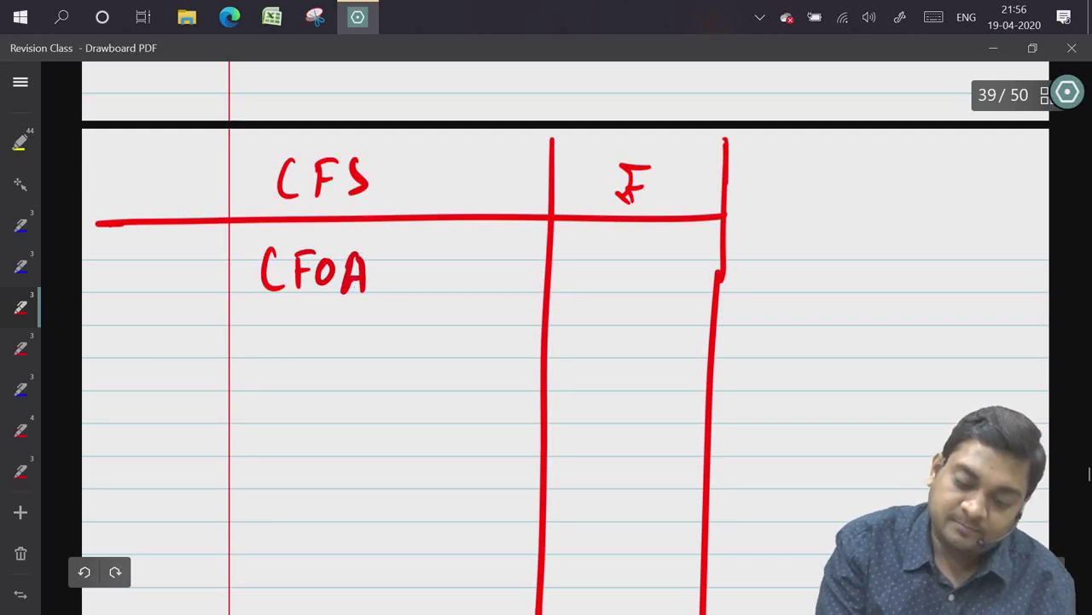
mouse_move(577, 254)
left_mouse_down()
mouse_move(594, 292)
mouse_move(642, 292)
mouse_move(663, 264)
left_mouse_up()
left_click_drag(669, 268, 690, 270)
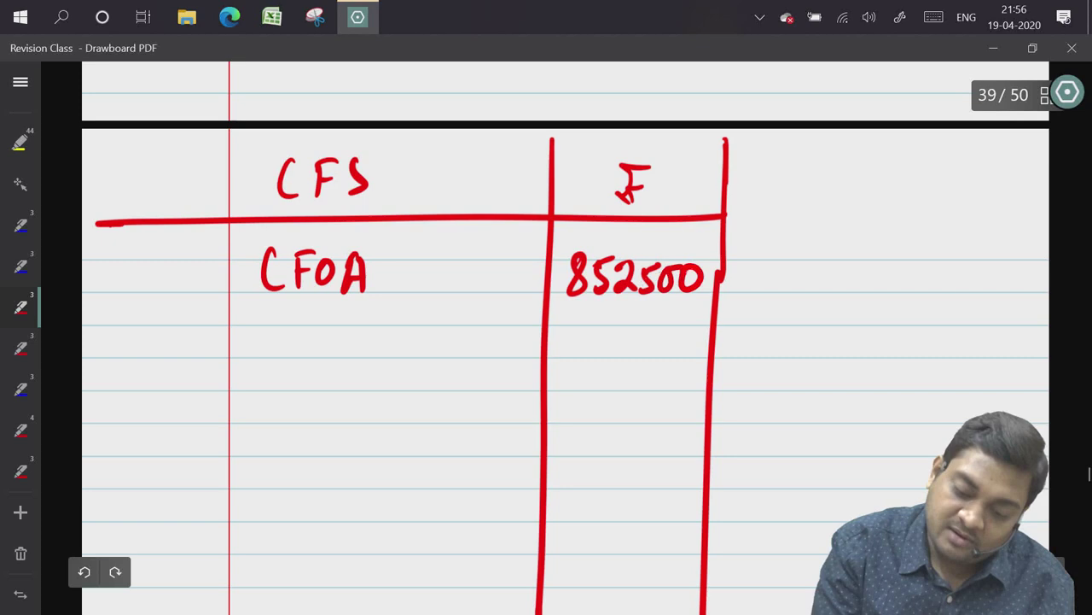
Add the CFIA row with the bracketed outflow (318000)
mouse_move(271, 324)
left_mouse_down()
mouse_move(285, 353)
mouse_move(338, 357)
left_mouse_up()
left_click_drag(343, 357, 362, 345)
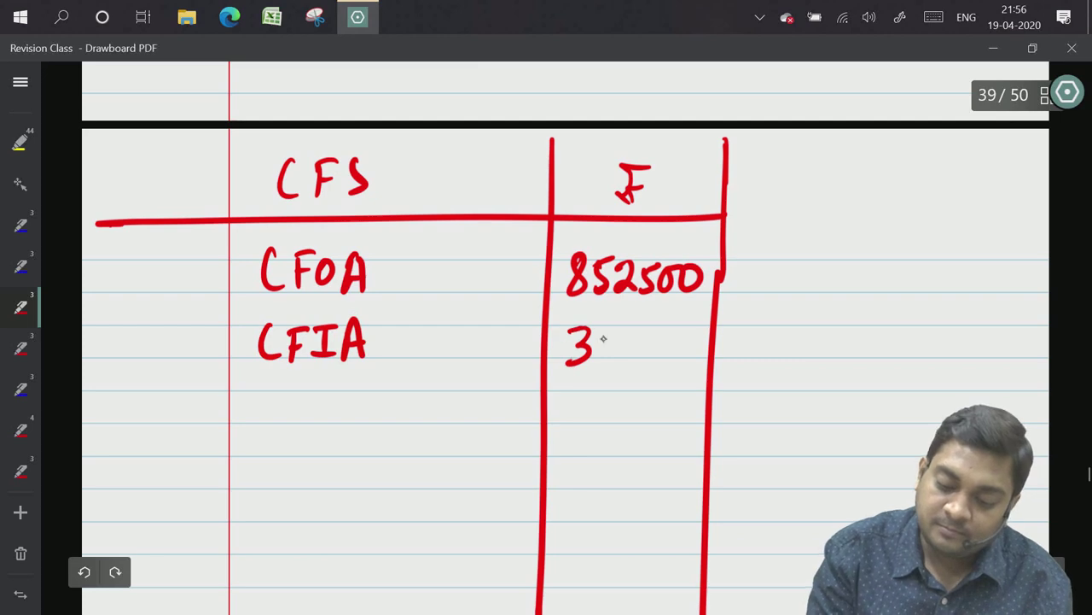
left_click_drag(619, 329, 615, 365)
left_click_drag(620, 325, 631, 323)
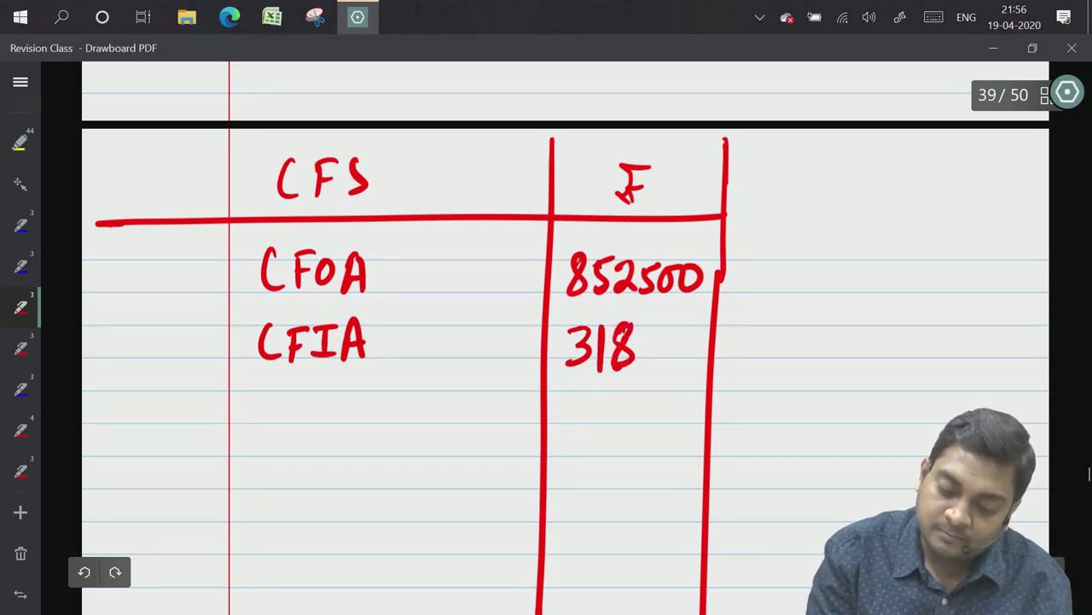
left_click_drag(666, 335, 682, 334)
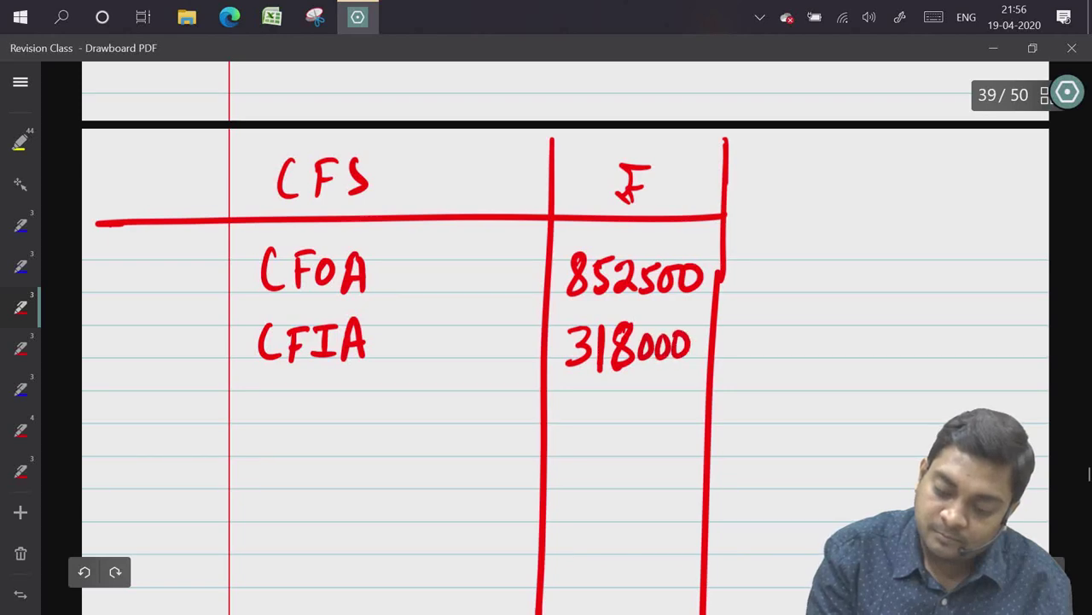
left_click_drag(574, 313, 573, 384)
mouse_move(688, 314)
left_mouse_down()
mouse_move(698, 357)
mouse_move(688, 376)
left_mouse_up()
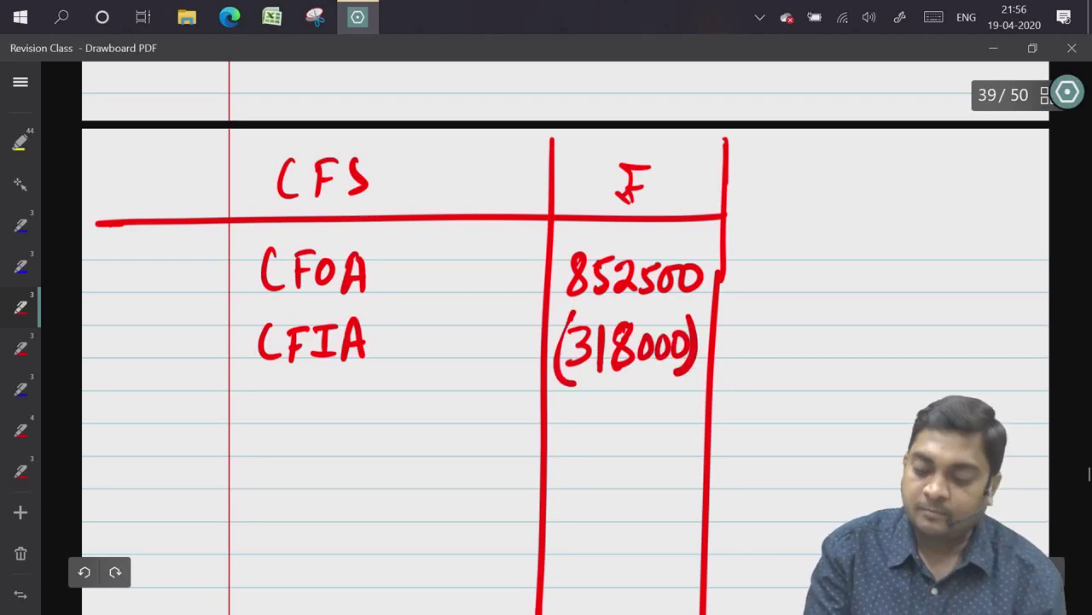
Add the CFFA row with the bracketed outflow (482500) and rule it off
left_click_drag(271, 403, 297, 432)
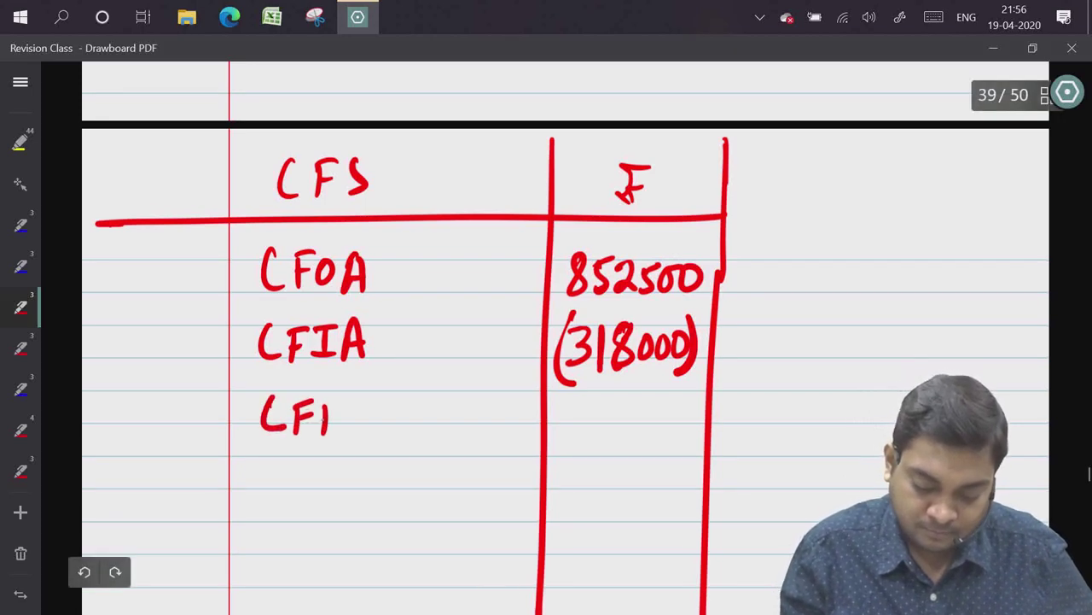
left_click_drag(354, 408, 367, 436)
mouse_move(571, 401)
left_mouse_down()
mouse_move(580, 442)
mouse_move(599, 402)
mouse_move(630, 439)
left_mouse_up()
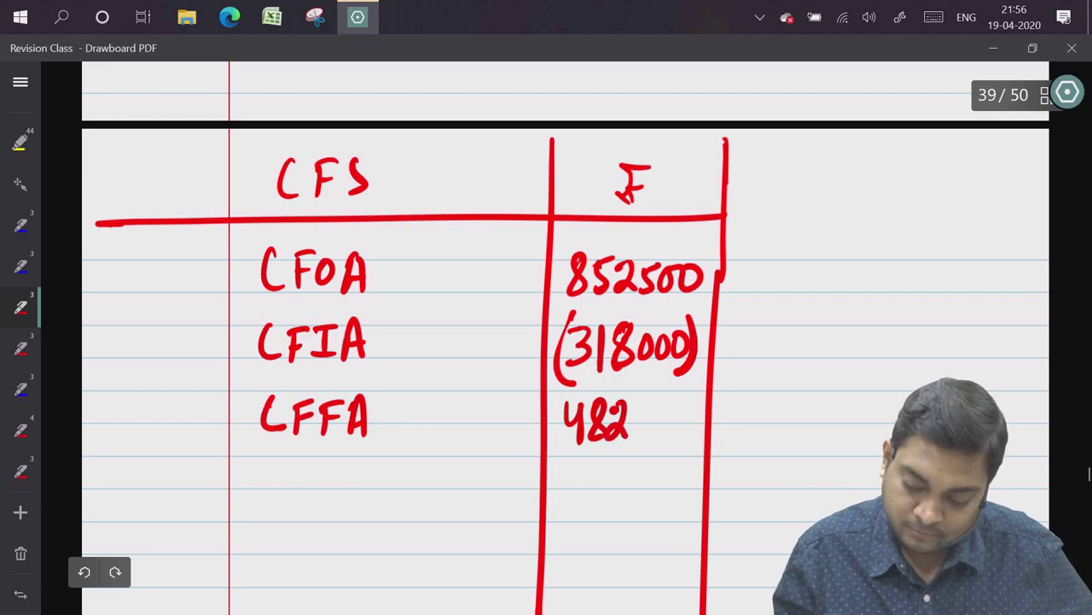
left_click_drag(657, 432, 663, 410)
left_click_drag(680, 408, 681, 456)
mouse_move(567, 393)
left_mouse_down()
mouse_move(557, 465)
mouse_move(728, 487)
left_mouse_up()
scroll(563, 341, "down", 2)
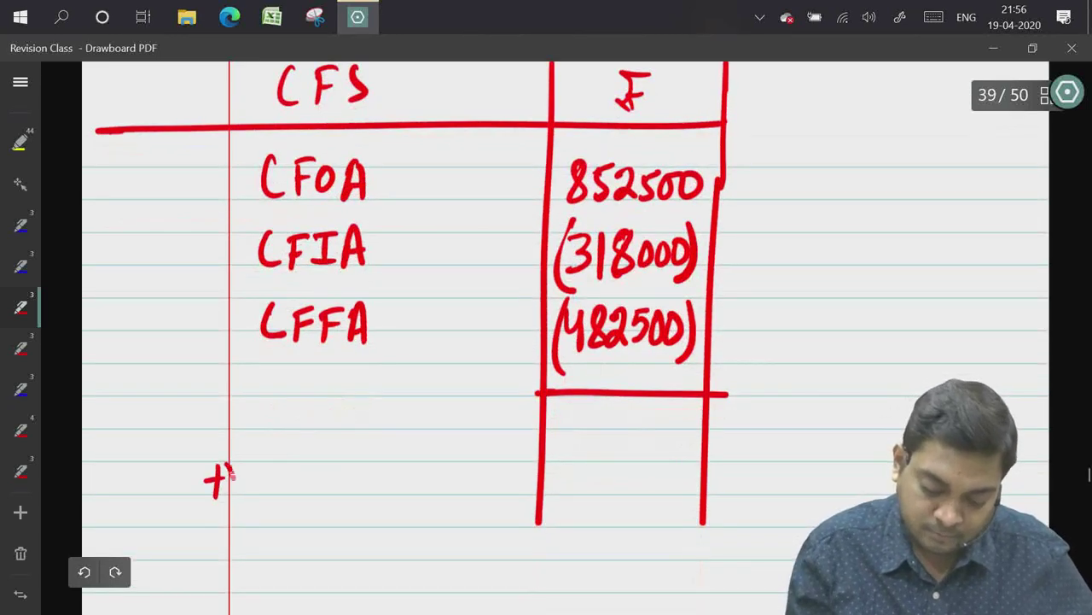
Write the '(+) Opening CCE' label, extend the amount column and draw the table's bottom line
left_click_drag(227, 464, 224, 504)
left_click_drag(205, 454, 203, 505)
left_click_drag(254, 462, 267, 519)
left_click_drag(266, 480, 268, 495)
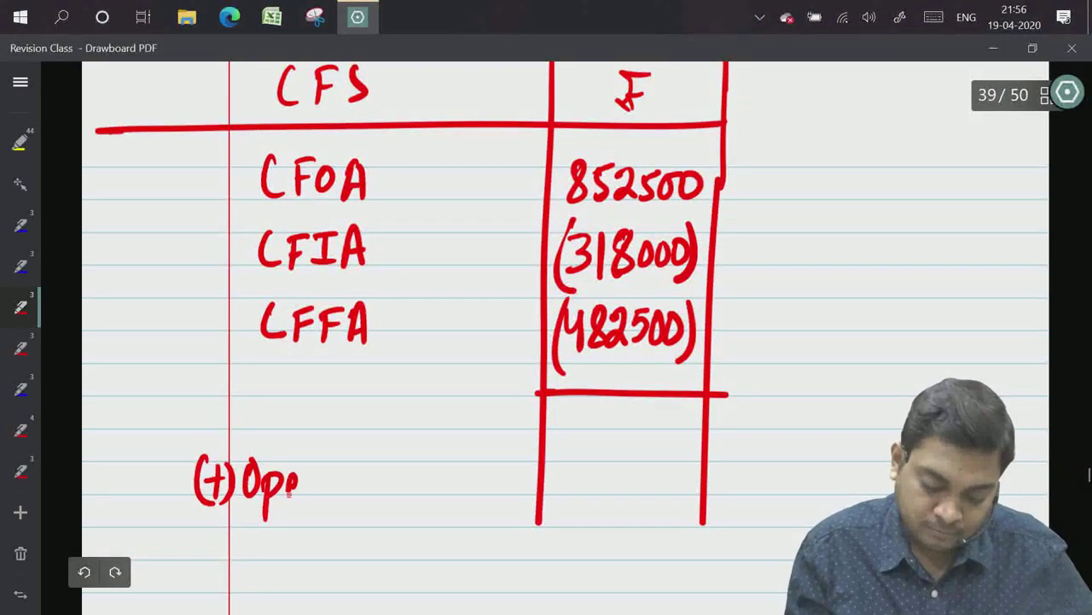
left_click_drag(335, 495, 363, 475)
left_click_drag(367, 475, 344, 539)
left_click_drag(413, 457, 397, 500)
left_click_drag(427, 478, 441, 465)
mouse_move(543, 505)
left_mouse_down()
mouse_move(711, 509)
mouse_move(530, 608)
left_mouse_up()
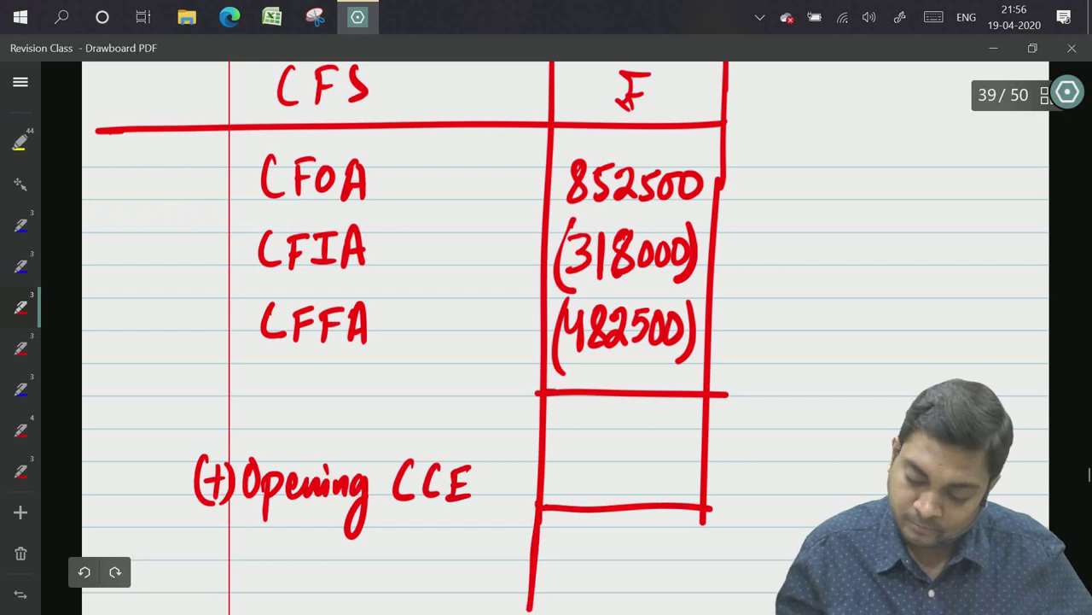
left_click_drag(705, 512, 700, 608)
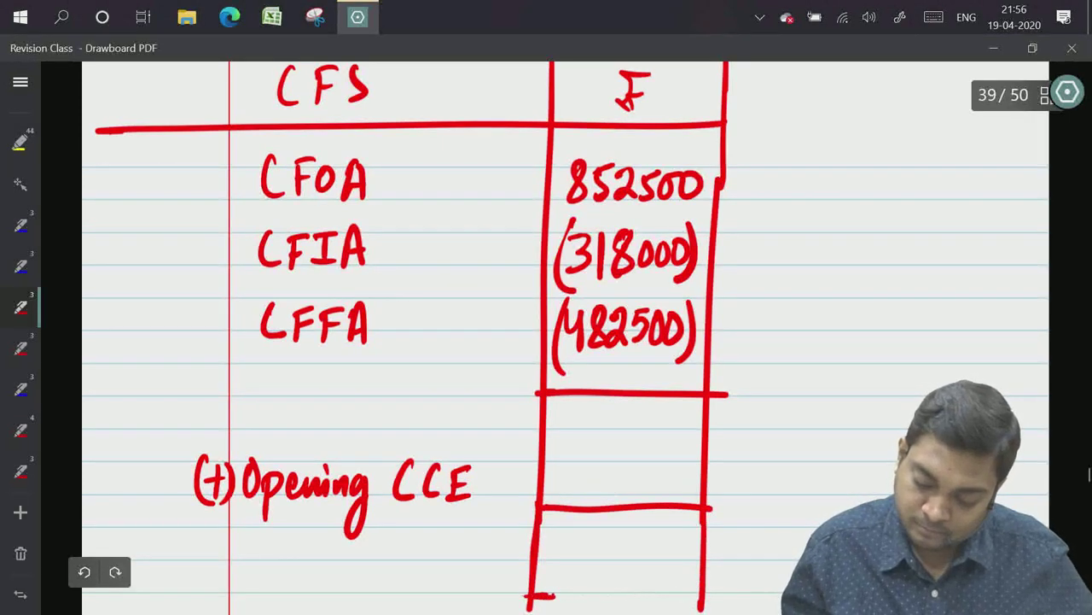
left_click_drag(555, 596, 722, 596)
Add the Closing CCE label, the net total 52000 and Closing CCE 125000
mouse_move(278, 538)
left_mouse_down()
mouse_move(271, 588)
mouse_move(285, 589)
left_mouse_up()
mouse_move(306, 553)
left_mouse_down()
mouse_move(379, 565)
mouse_move(362, 611)
left_mouse_up()
mouse_move(425, 546)
left_mouse_down()
mouse_move(422, 586)
mouse_move(485, 578)
left_mouse_up()
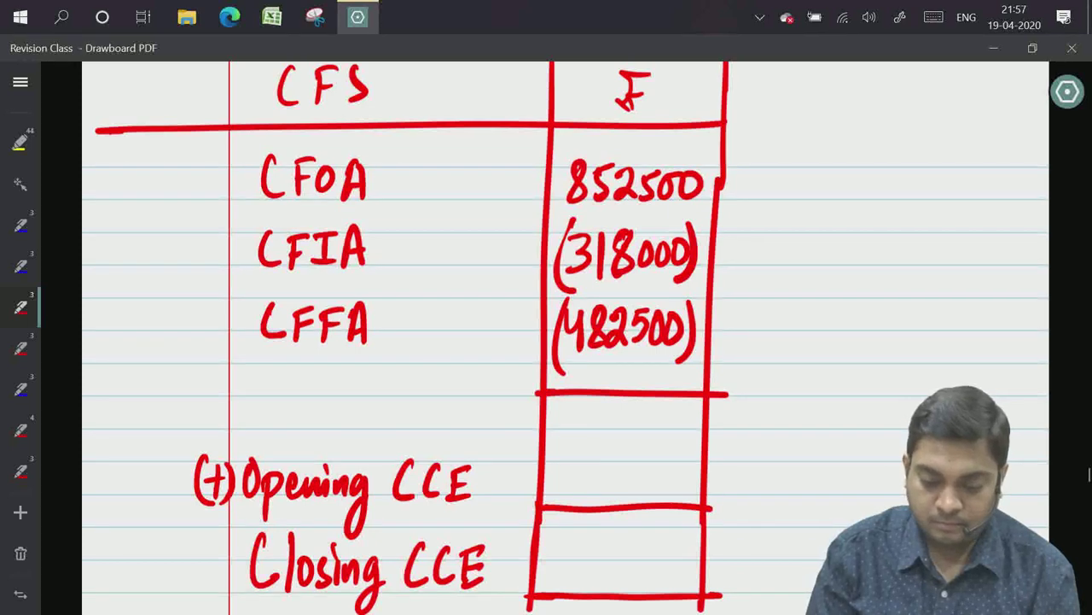
mouse_move(575, 409)
left_mouse_down()
mouse_move(588, 408)
mouse_move(568, 437)
mouse_move(621, 435)
mouse_move(628, 413)
mouse_move(647, 413)
left_mouse_up()
left_click_drag(669, 411, 667, 413)
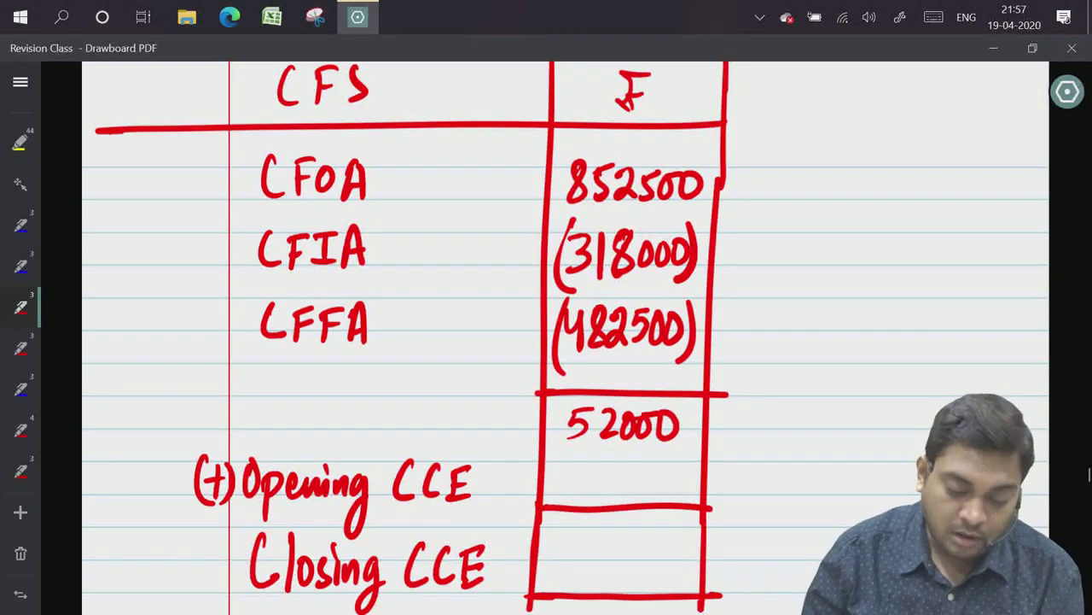
left_click_drag(559, 541, 558, 554)
mouse_move(570, 543)
left_mouse_down()
mouse_move(590, 572)
mouse_move(611, 540)
mouse_move(661, 543)
mouse_move(636, 568)
left_mouse_up()
In blue ink, write Opening CCE 73000 and note it as 'Bal. fig'
left_click(21, 388)
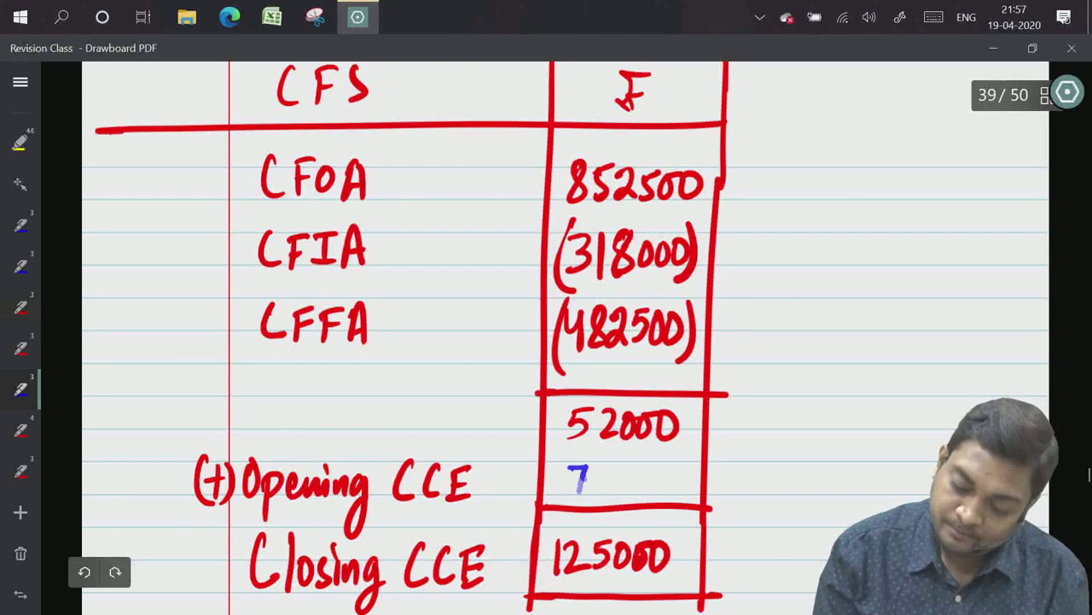
mouse_move(607, 478)
left_mouse_down()
mouse_move(593, 500)
mouse_move(628, 469)
mouse_move(647, 469)
left_mouse_up()
left_click_drag(667, 468, 718, 499)
mouse_move(722, 466)
left_mouse_down()
mouse_move(724, 486)
mouse_move(754, 496)
left_mouse_up()
left_click_drag(753, 497, 722, 499)
left_click_drag(811, 437, 796, 511)
mouse_move(805, 471)
left_mouse_down()
mouse_move(820, 512)
mouse_move(811, 526)
left_mouse_up()
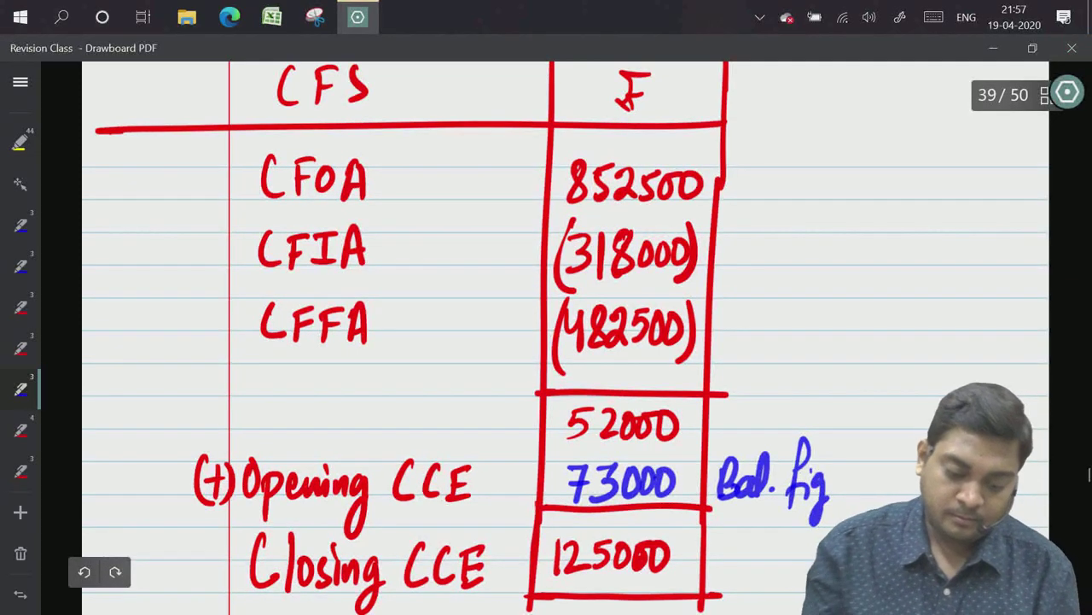
left_click(21, 141)
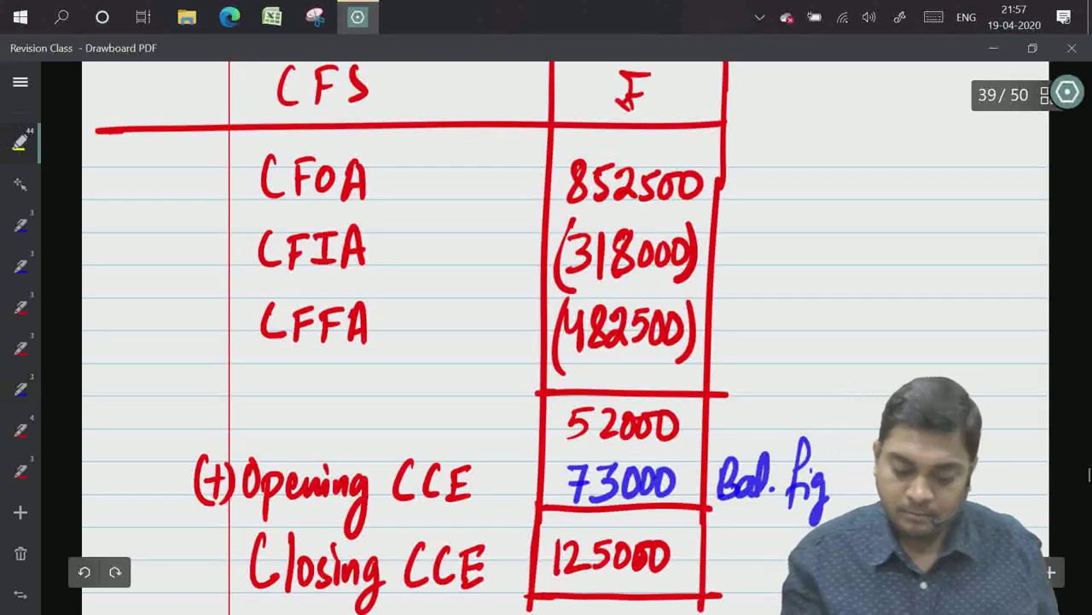
Highlight the Opening CCE 73000 row and its Bal. fig note in yellow
left_click_drag(196, 483, 841, 470)
left_click_drag(717, 486, 879, 484)
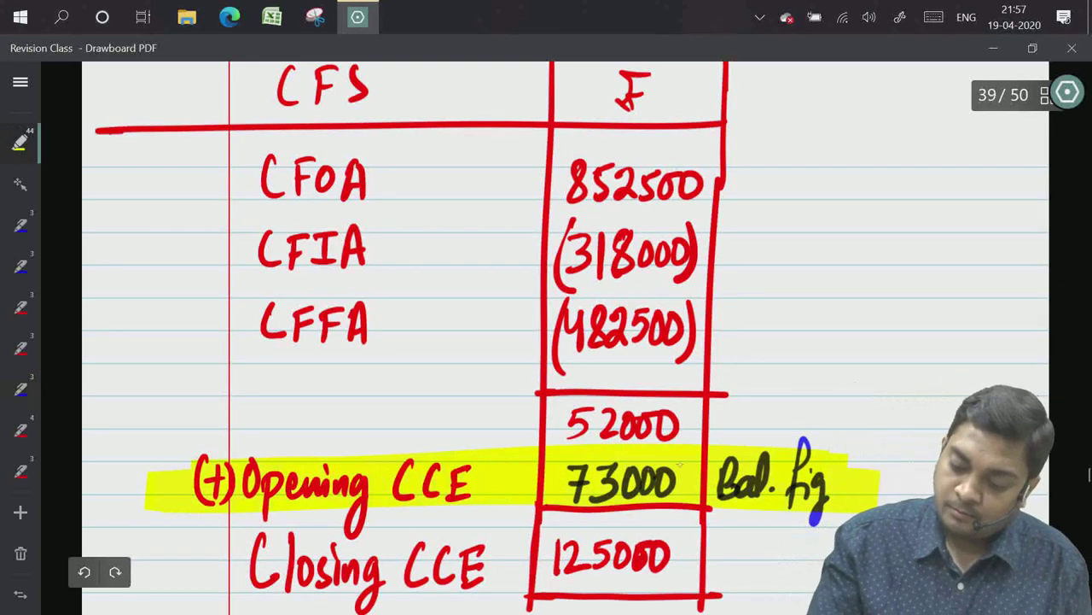
left_click_drag(807, 427, 802, 531)
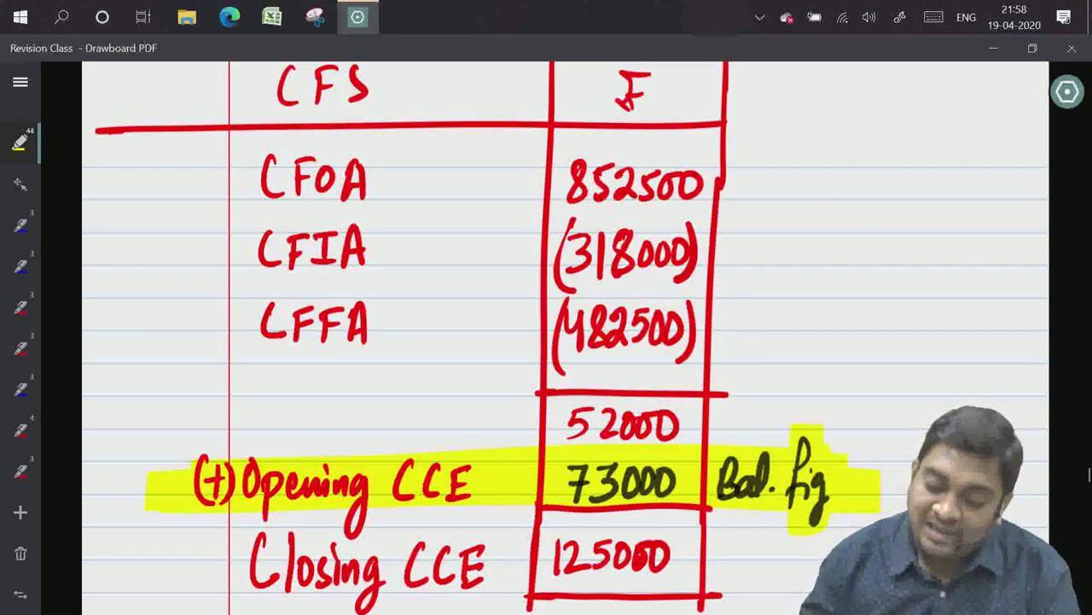
scroll(580, 337, "down", 10)
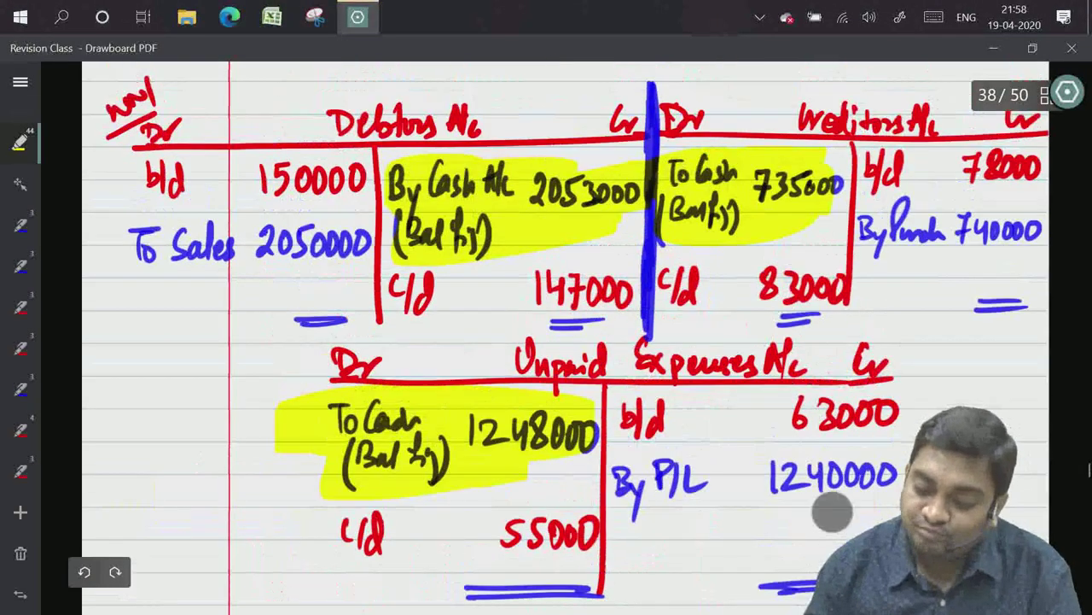